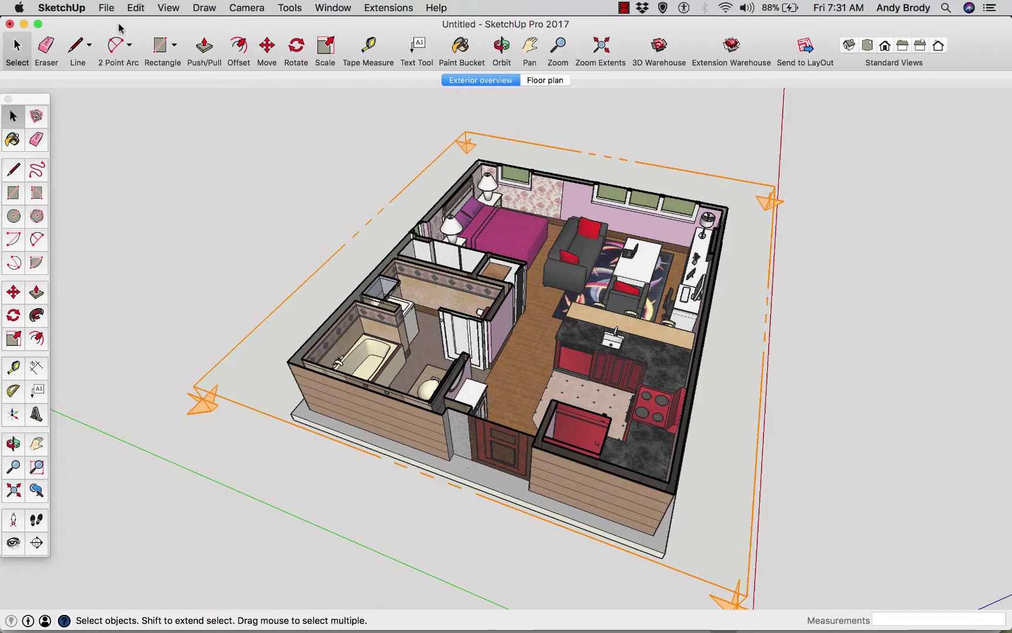
Set the camera to Parallel Projection and switch to the standard Top view of the apartment model
{"action": "left_click", "coordinate": [164, 7]}
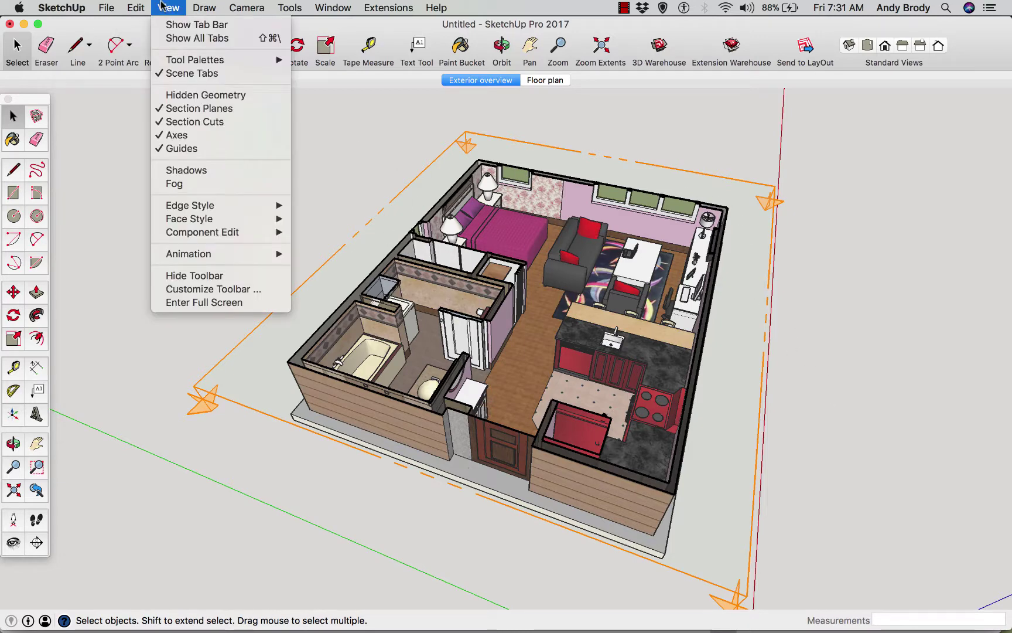
{"action": "mouse_move", "coordinate": [245, 7]}
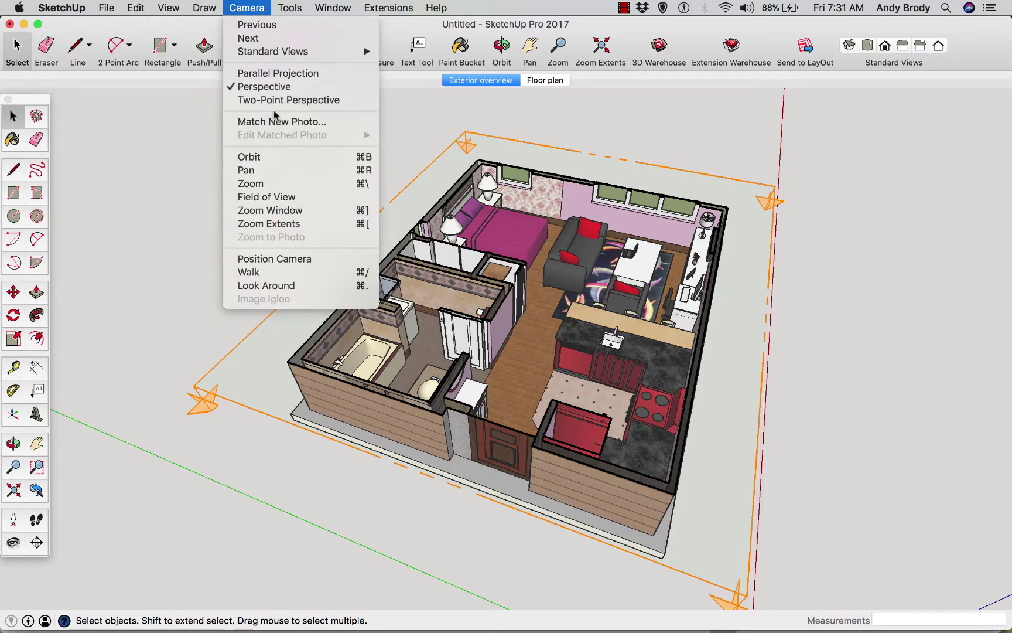
{"action": "left_click", "coordinate": [251, 72]}
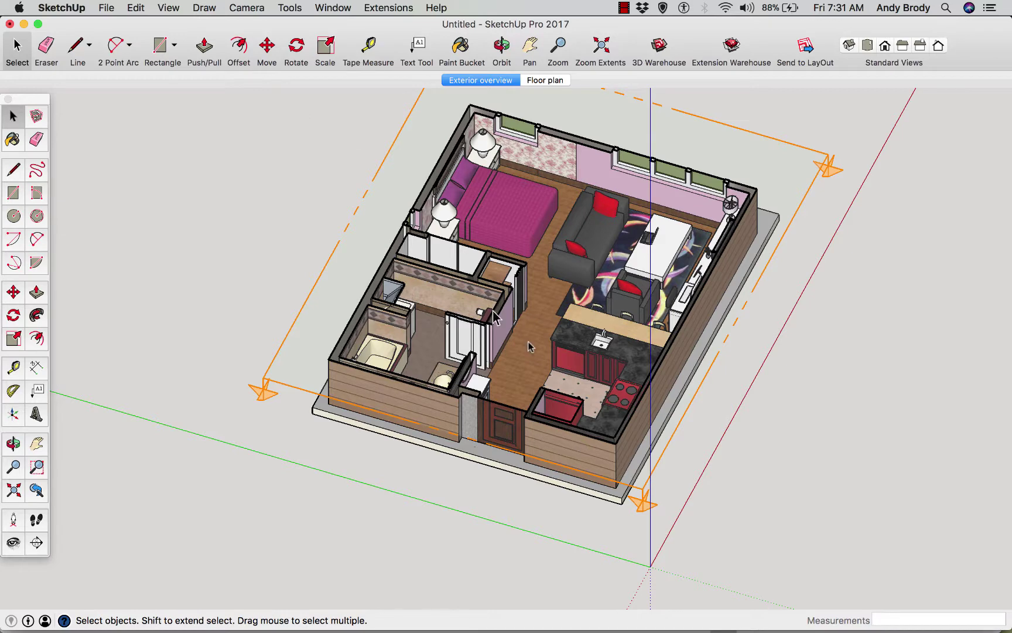
{"action": "left_click", "coordinate": [256, 8]}
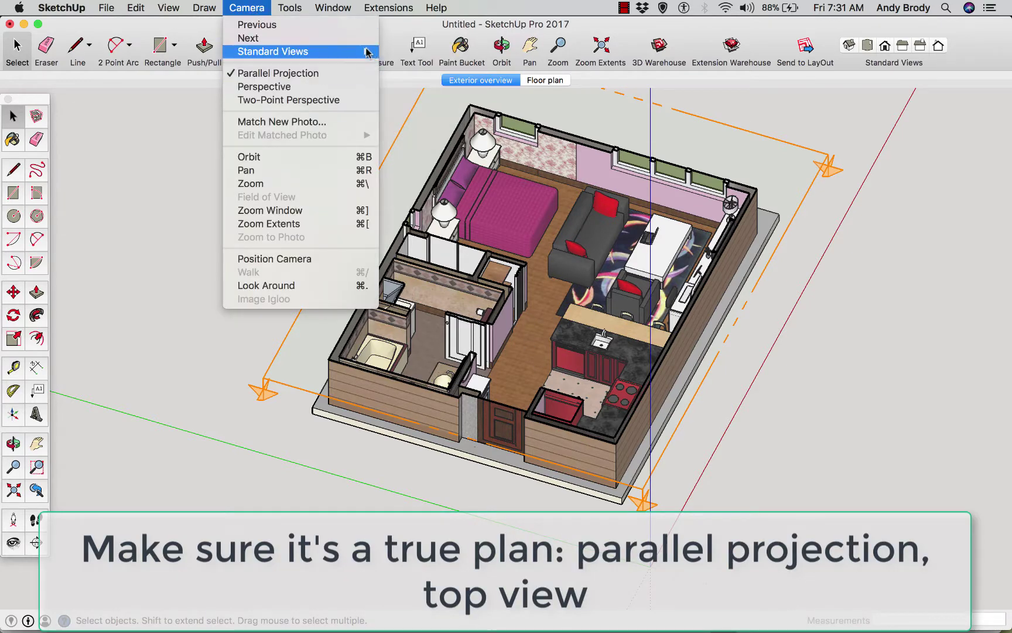
{"action": "mouse_move", "coordinate": [365, 51]}
{"action": "left_click", "coordinate": [403, 51]}
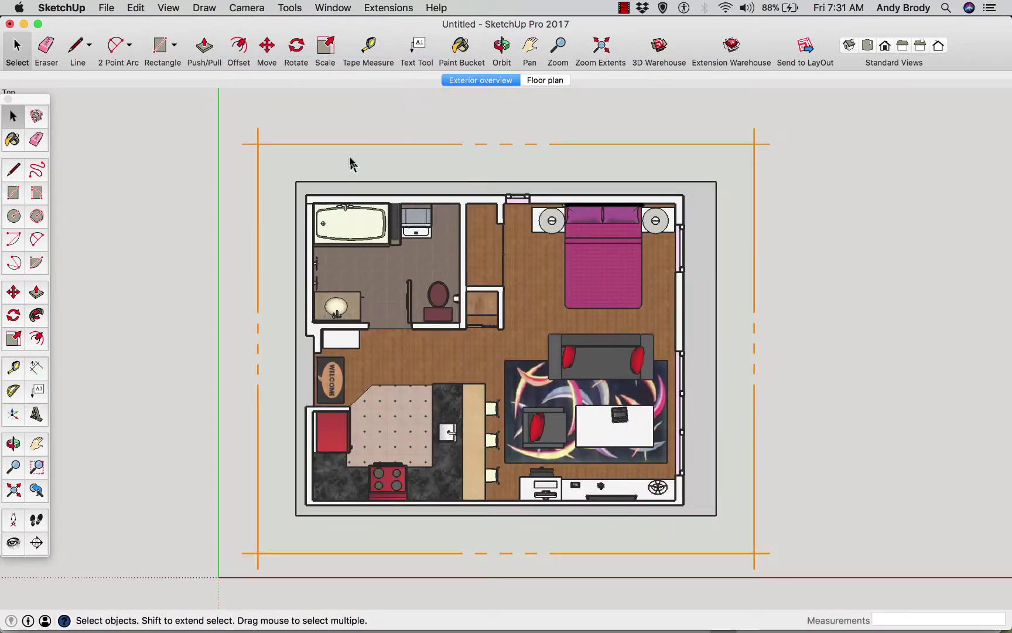
{"action": "scroll", "coordinate": [507, 377], "scroll_direction": "up", "scroll_amount": 2}
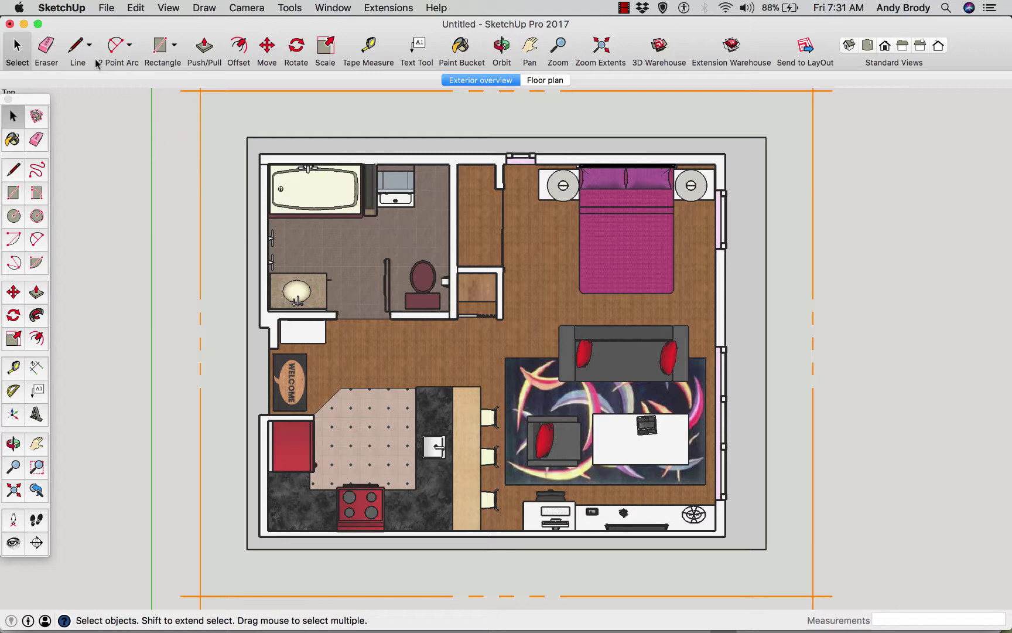
{"action": "scroll", "coordinate": [170, 153], "scroll_direction": "down", "scroll_amount": 2}
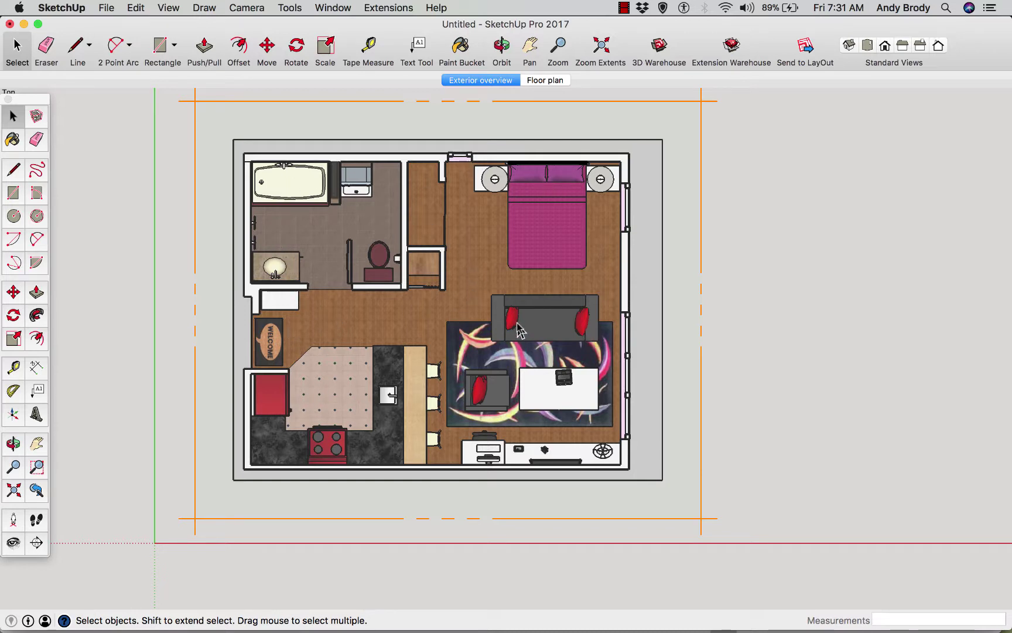
Start a section slice export as AutoCAD DWG with options AutoCAD 2007, Full Scale (1:1) and True Section (orthographic)
{"action": "left_click", "coordinate": [97, 8]}
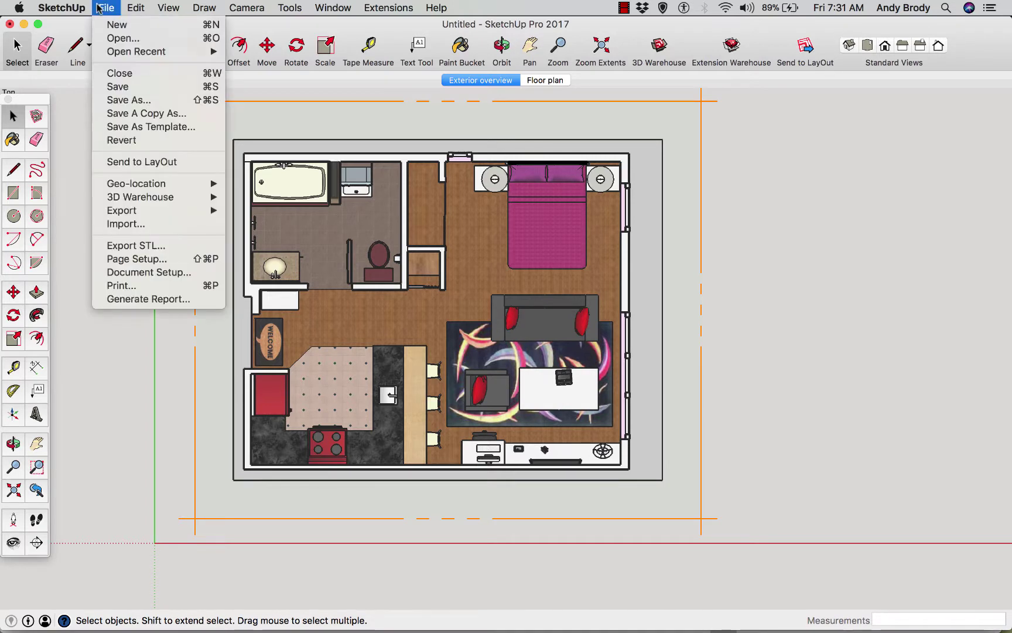
{"action": "mouse_move", "coordinate": [185, 212]}
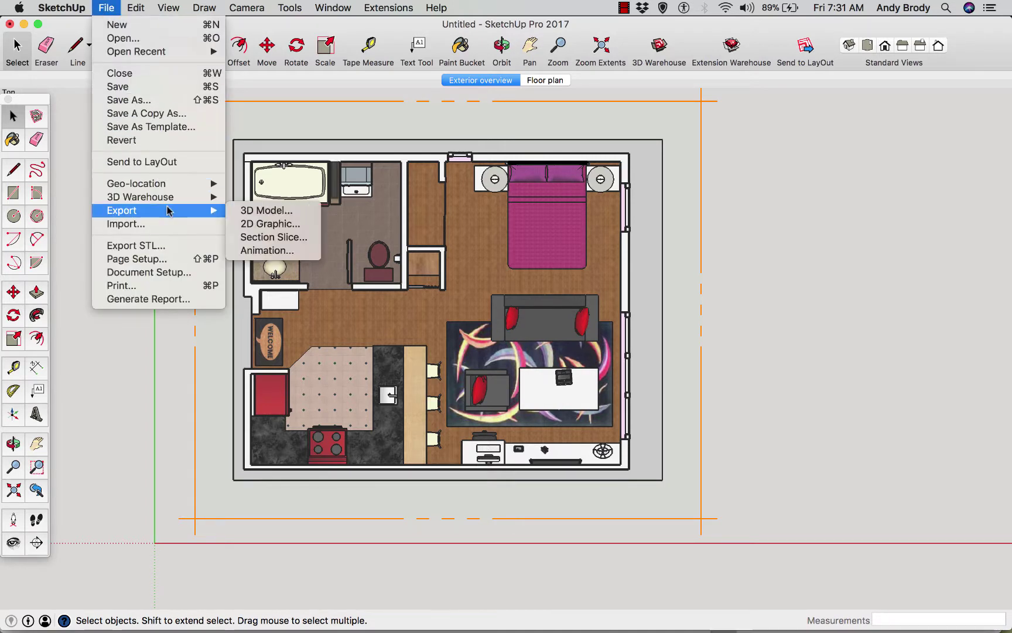
{"action": "left_click", "coordinate": [255, 237]}
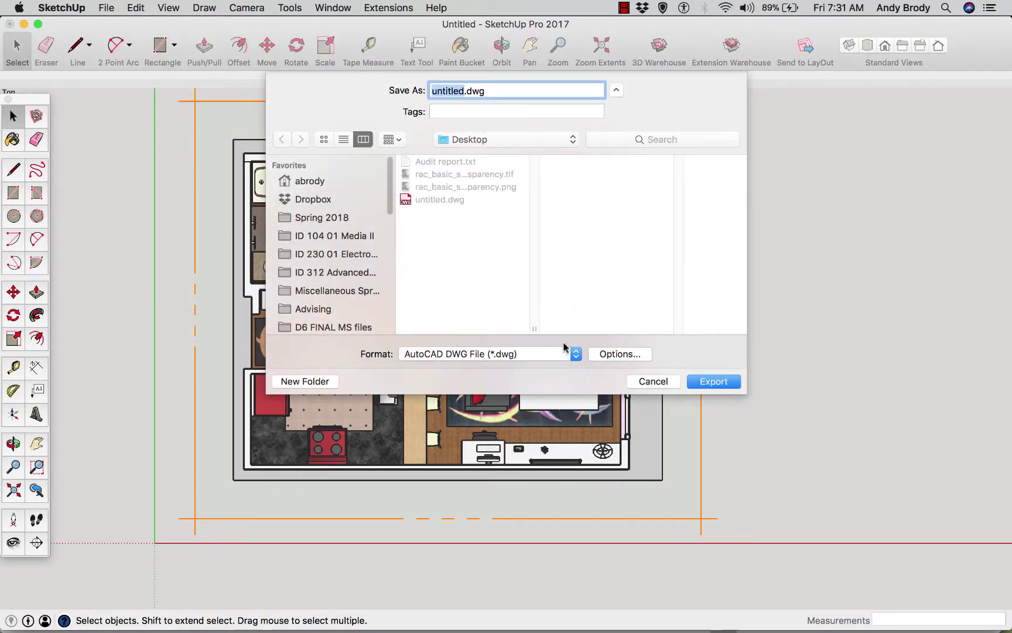
{"action": "left_click", "coordinate": [605, 359]}
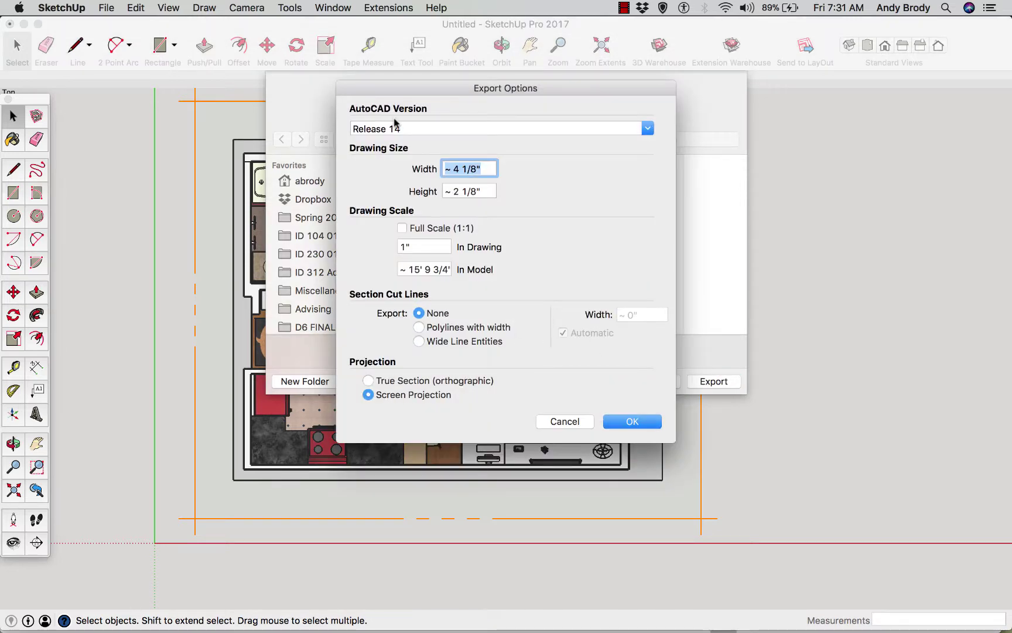
{"action": "left_click", "coordinate": [647, 129]}
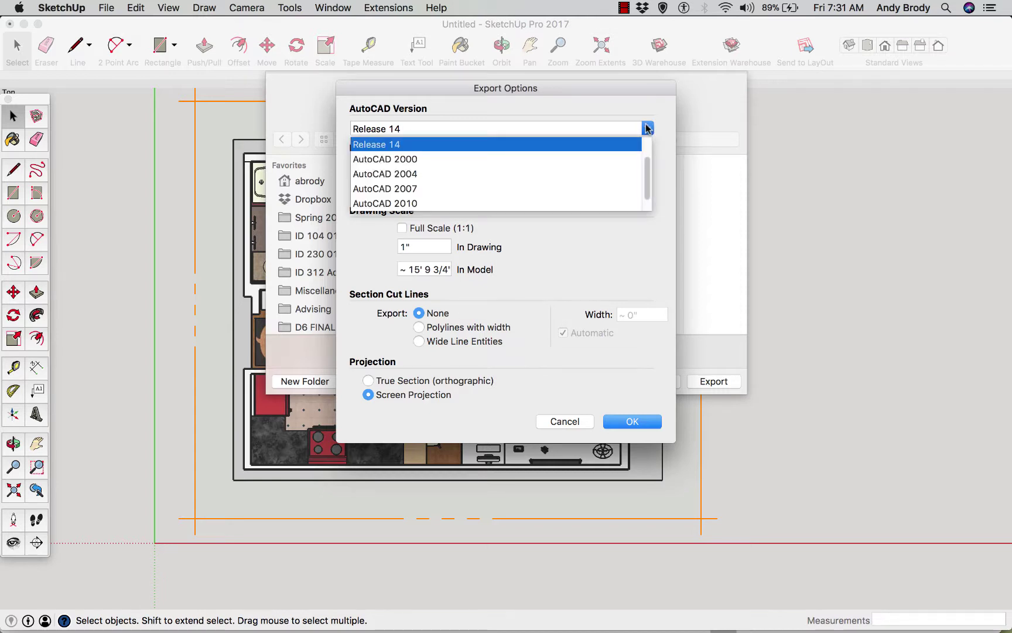
{"action": "left_click", "coordinate": [402, 187]}
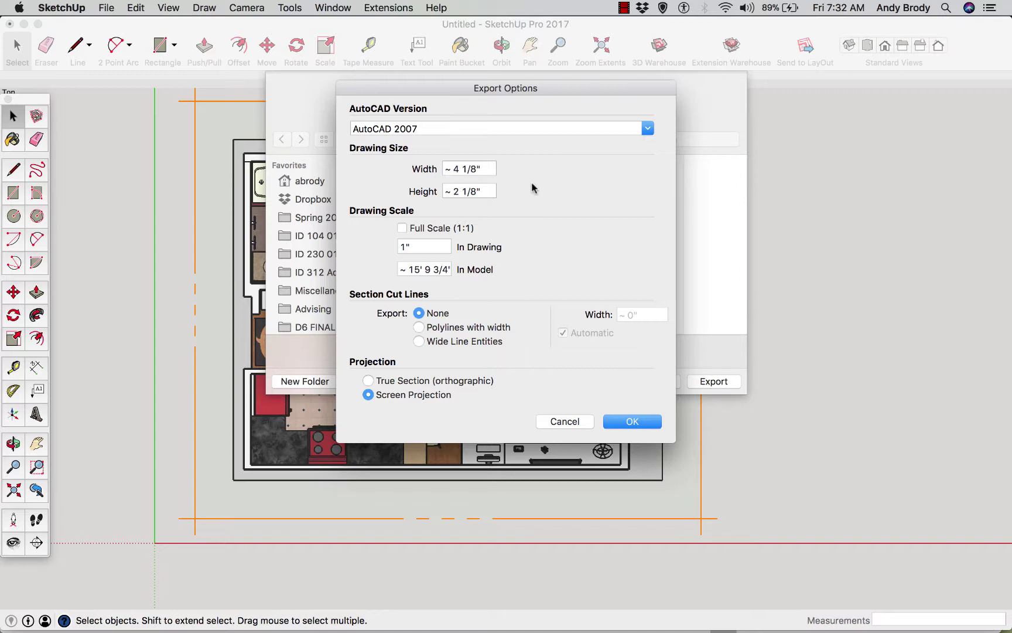
{"action": "left_click", "coordinate": [402, 228]}
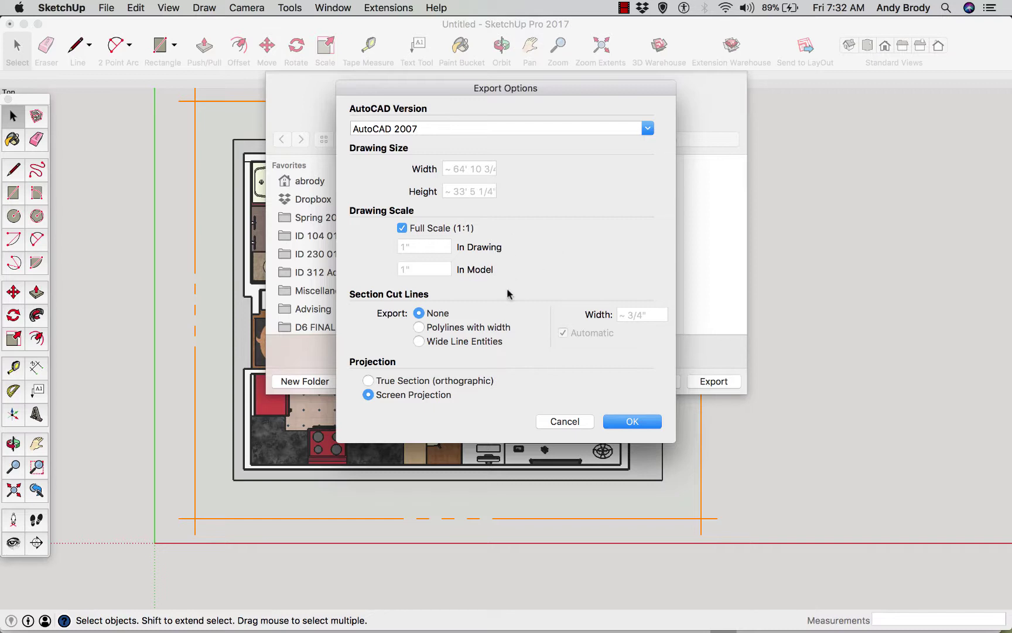
{"action": "left_click", "coordinate": [368, 382]}
{"action": "left_click", "coordinate": [628, 423]}
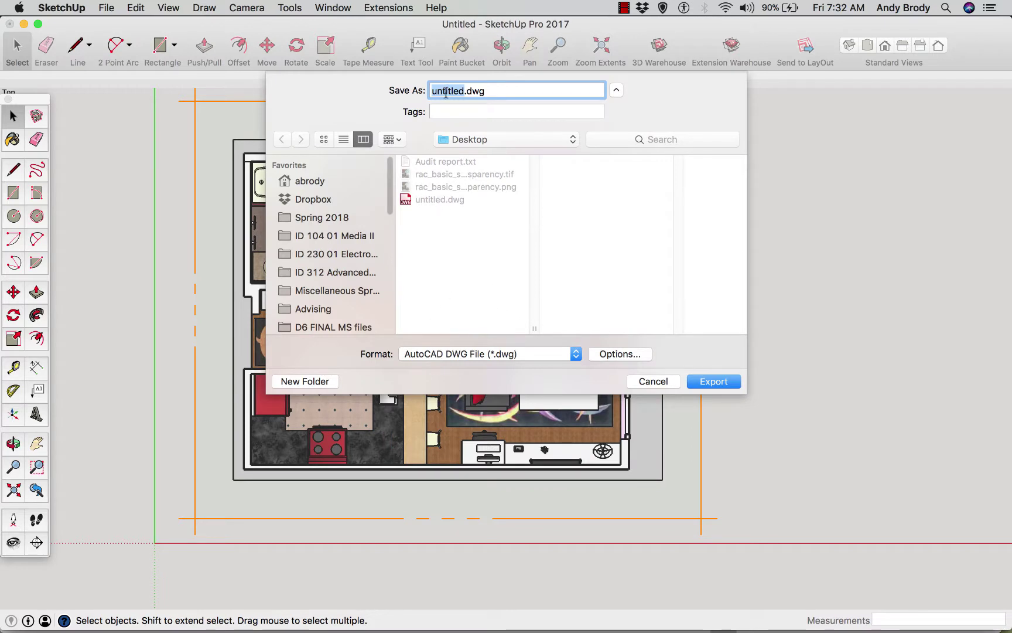
Name the DWG file "Plan with just walls" and export the section slice to the Desktop
{"action": "type", "text": "Plan with "}
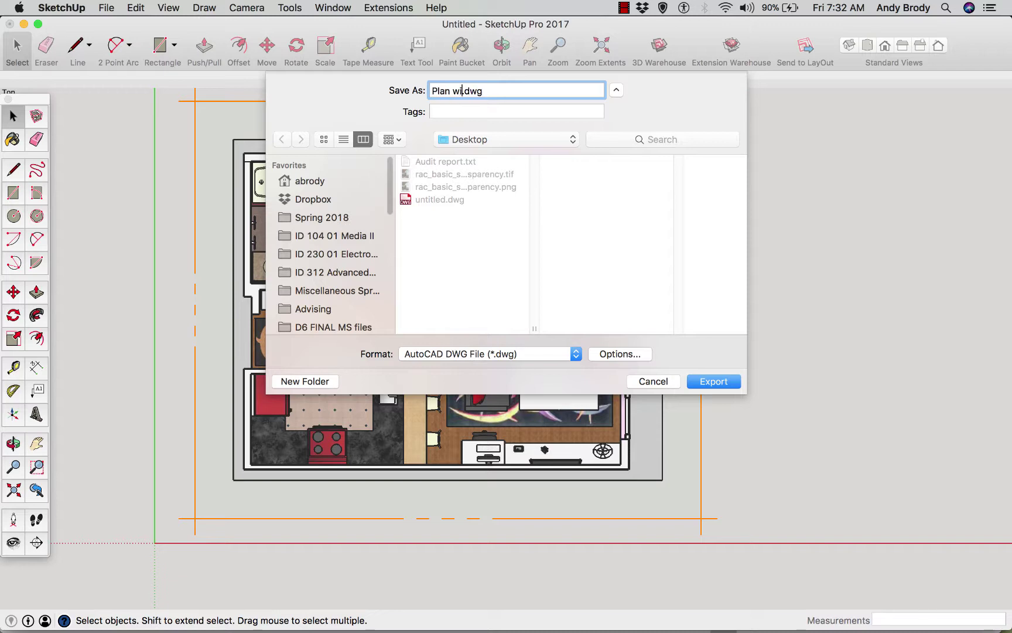
{"action": "type", "text": "ju"}
{"action": "key", "text": "BackSpace"}
{"action": "type", "text": "ust walls"}
{"action": "left_click", "coordinate": [708, 381]}
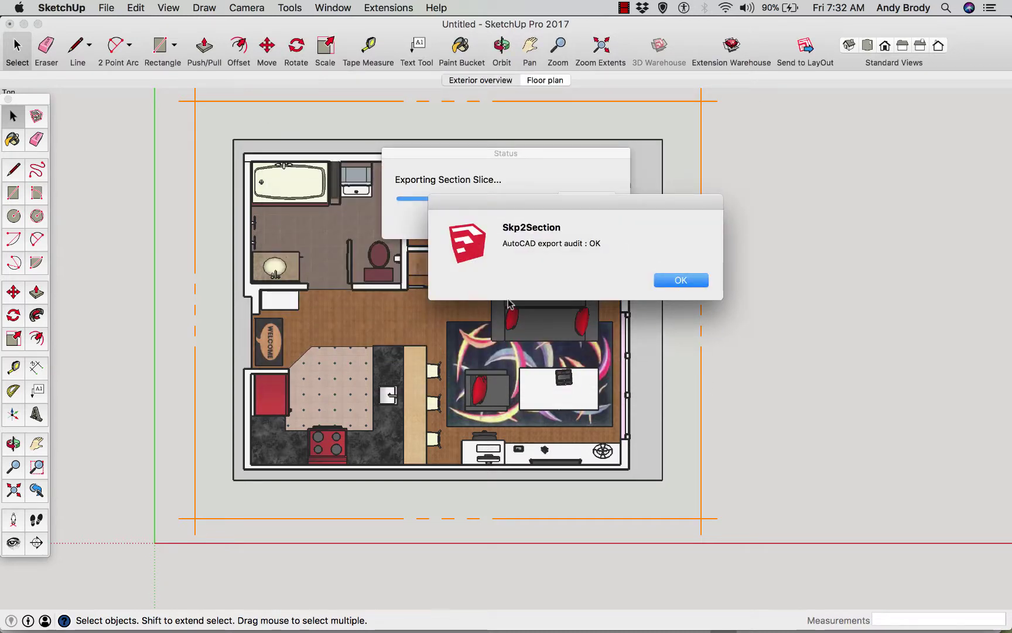
{"action": "left_click", "coordinate": [684, 283]}
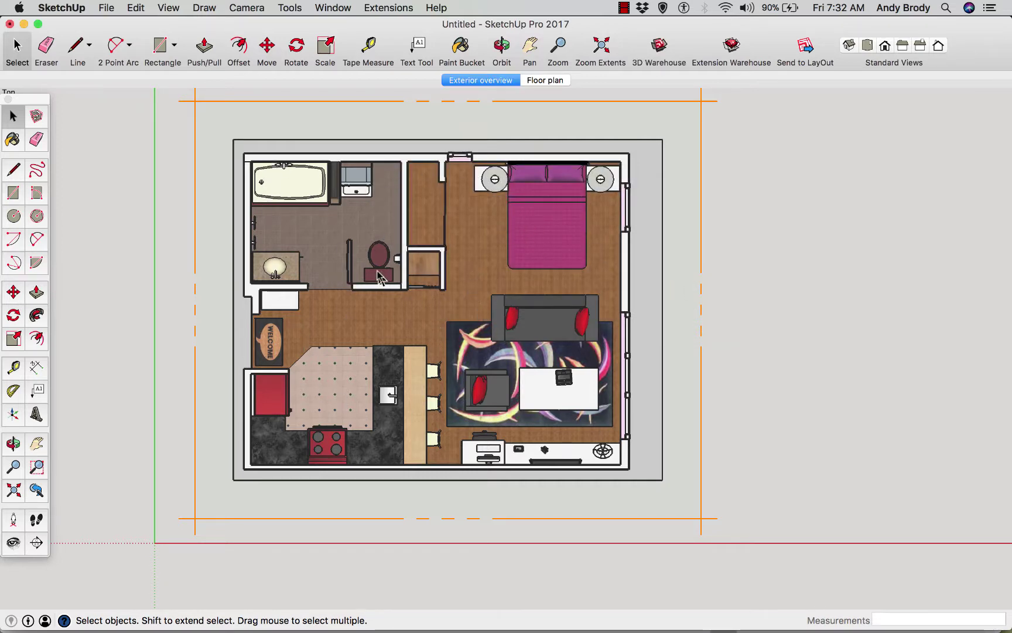
{"action": "scroll", "coordinate": [375, 299], "scroll_direction": "up", "scroll_amount": 1}
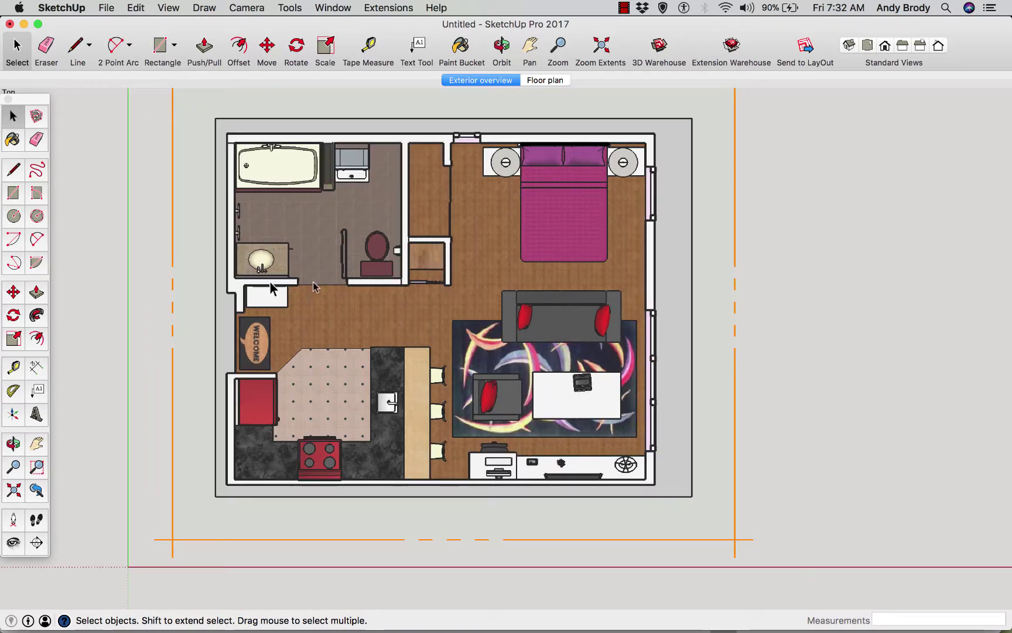
{"action": "scroll", "coordinate": [328, 334], "scroll_direction": "up", "scroll_amount": 2}
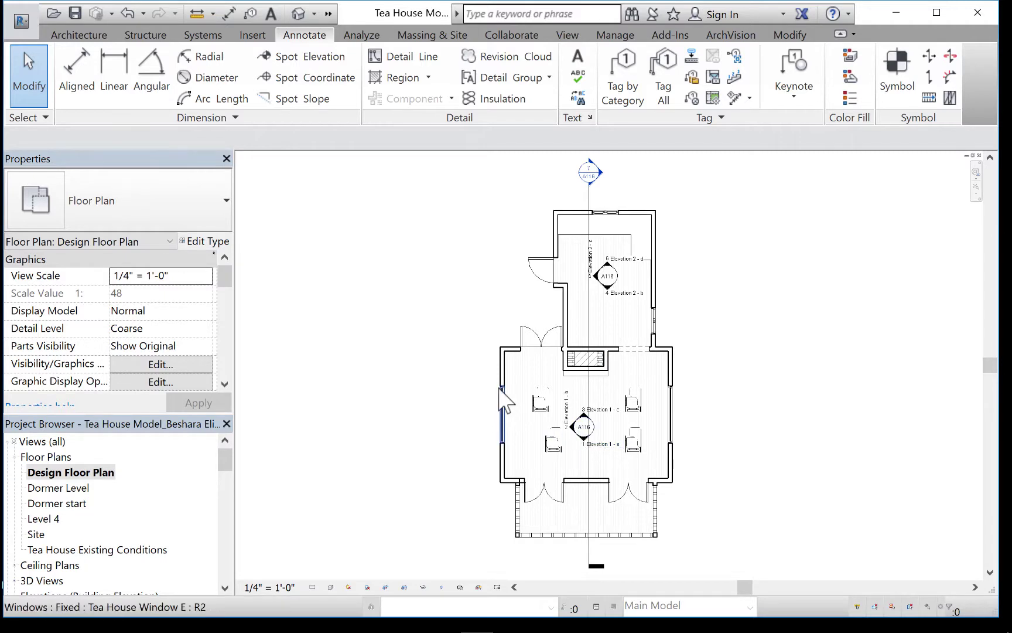
Hide all annotation categories in the Design Floor Plan view through its Visibility/Graphic Overrides
{"action": "left_click", "coordinate": [166, 360]}
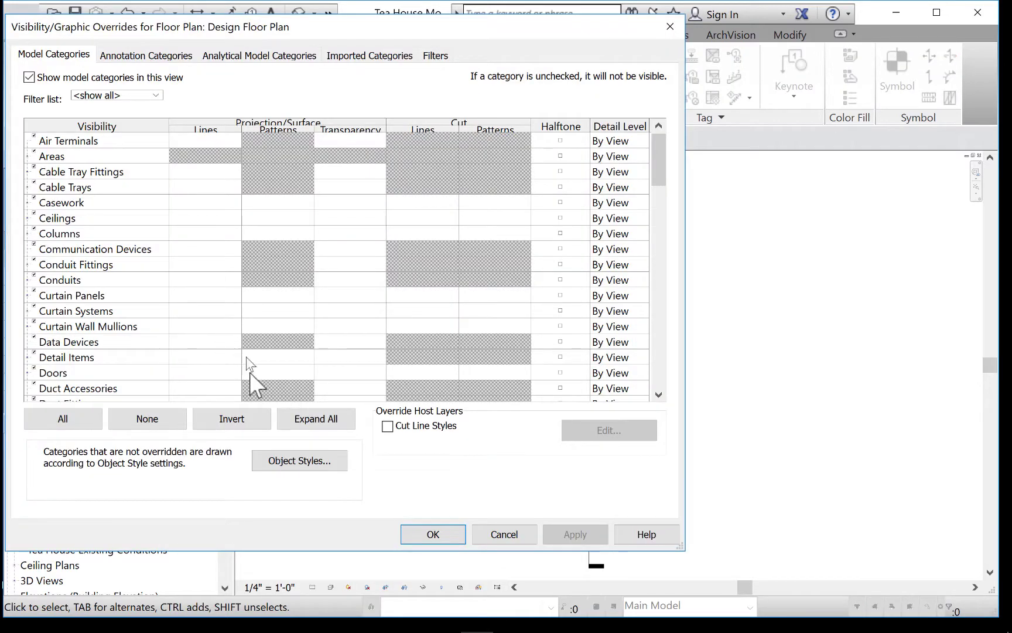
{"action": "left_click_drag", "start_coordinate": [145, 33], "coordinate": [315, 45]}
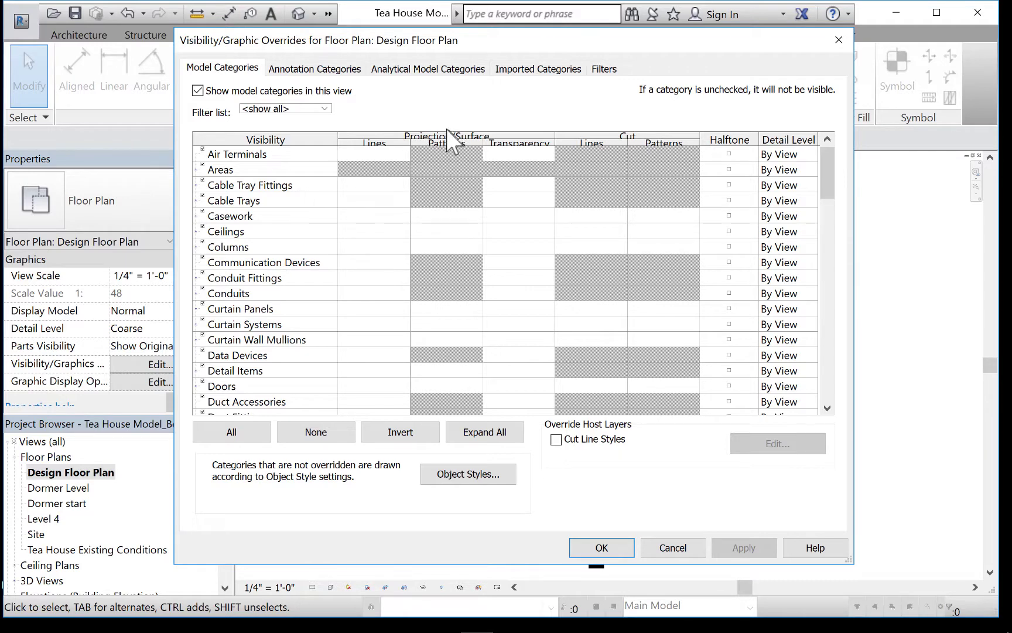
{"action": "left_click", "coordinate": [328, 68]}
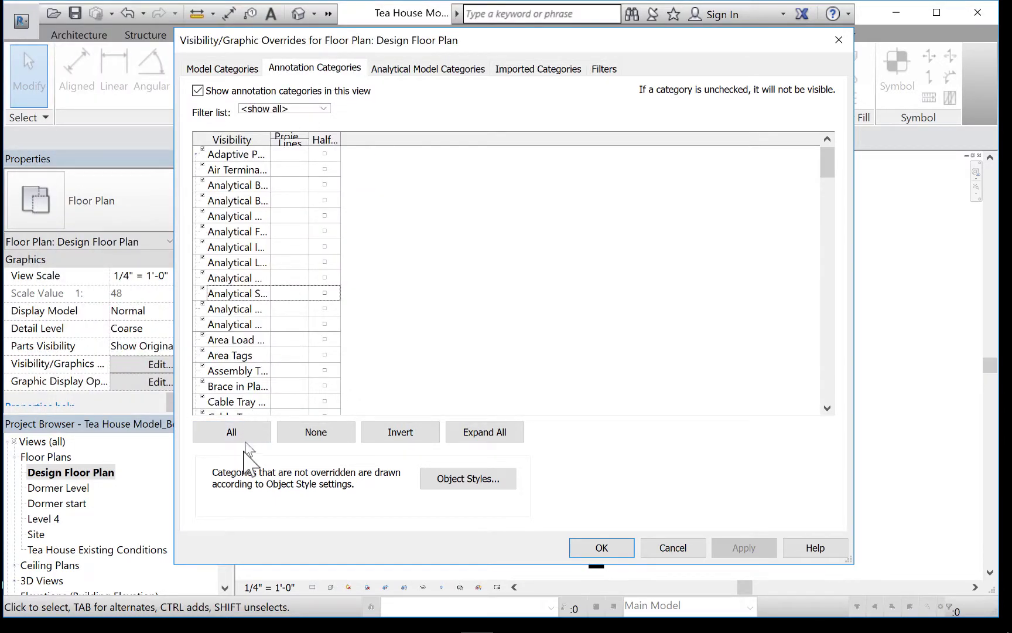
{"action": "left_click", "coordinate": [243, 432]}
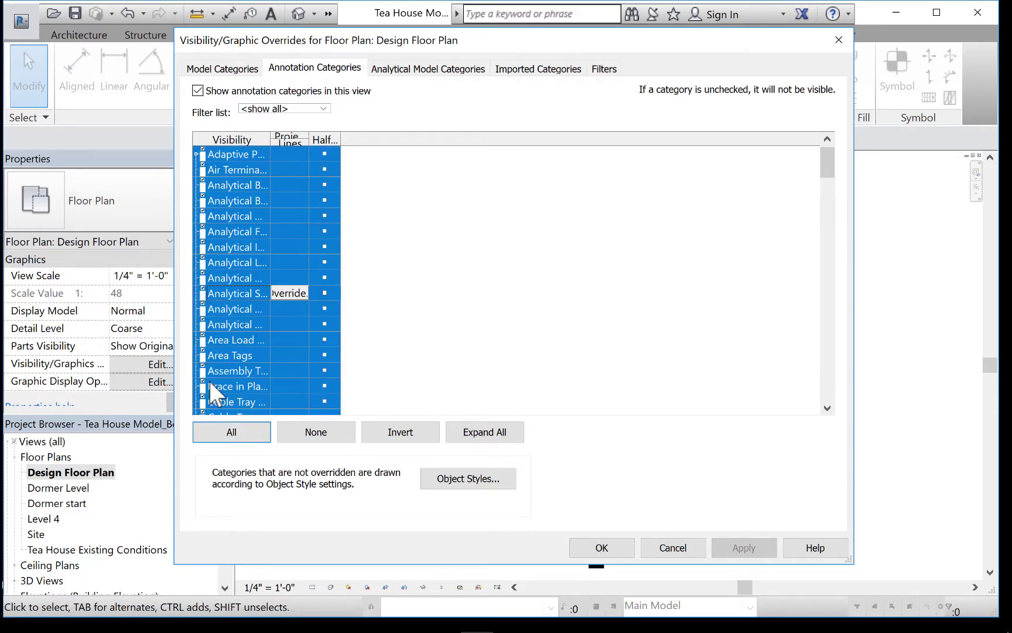
{"action": "left_click", "coordinate": [201, 317]}
{"action": "left_click", "coordinate": [739, 549]}
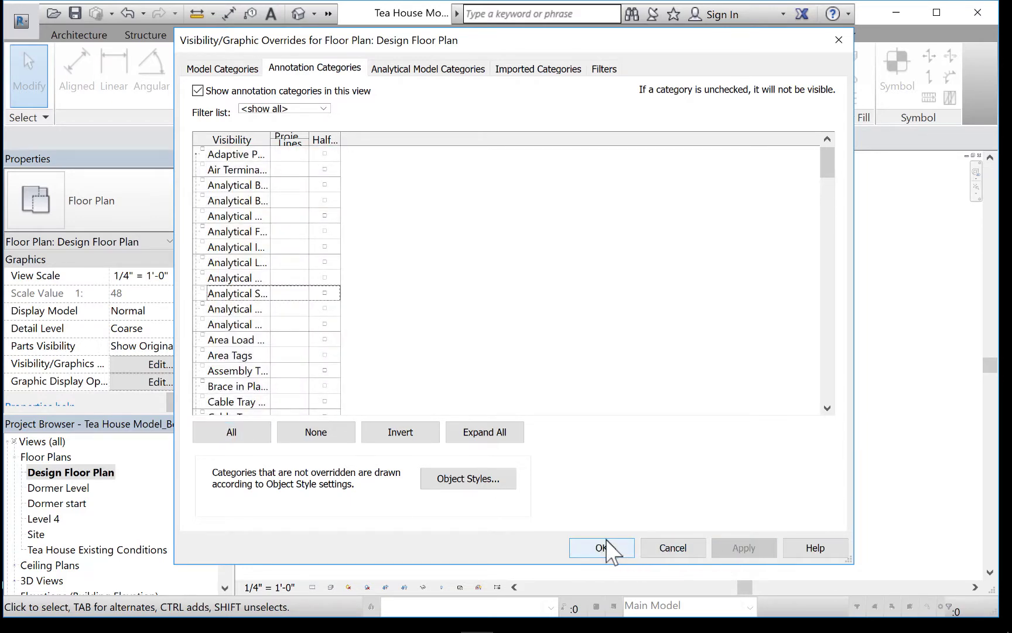
{"action": "left_click", "coordinate": [601, 548]}
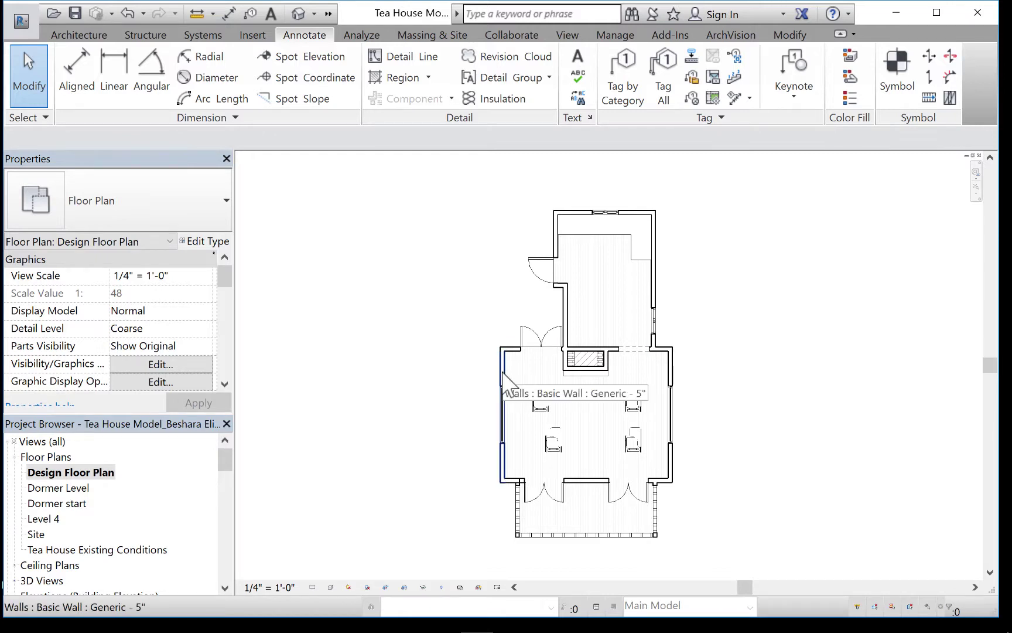
Set the Coarse Scale Fill Pattern of the Generic - 5" wall type to Solid fill
{"action": "left_click", "coordinate": [504, 377]}
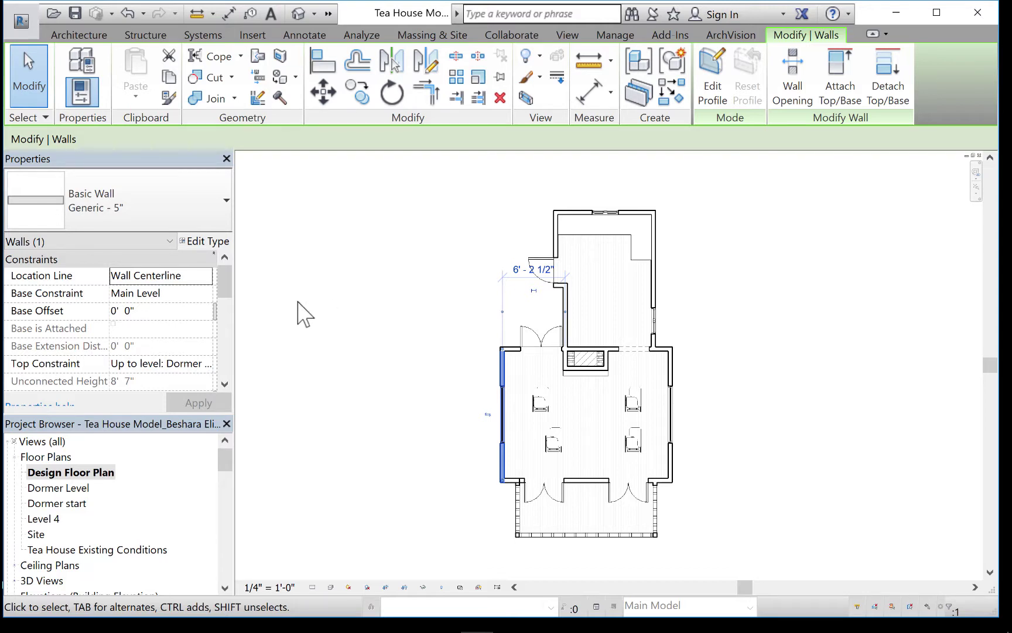
{"action": "left_click", "coordinate": [223, 241]}
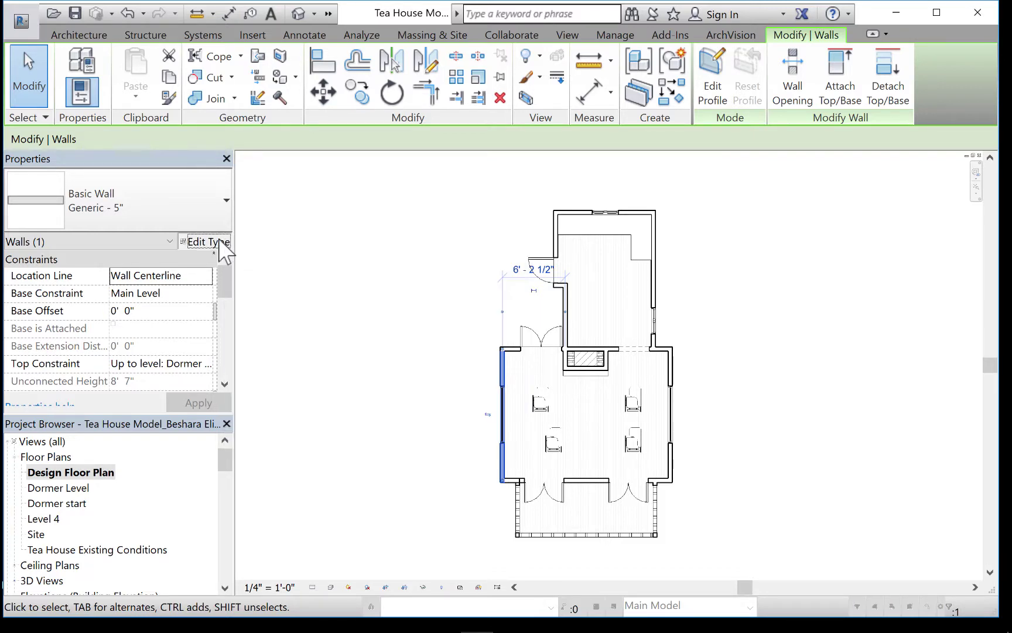
{"action": "left_click_drag", "start_coordinate": [214, 50], "coordinate": [287, 63]}
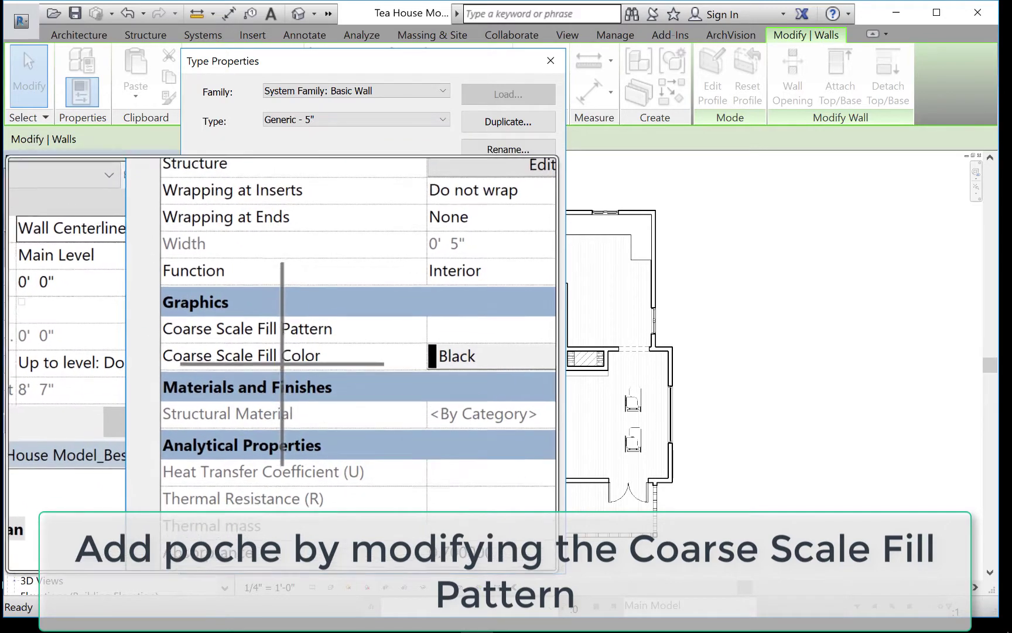
{"action": "left_click", "coordinate": [526, 342]}
{"action": "left_click", "coordinate": [534, 341]}
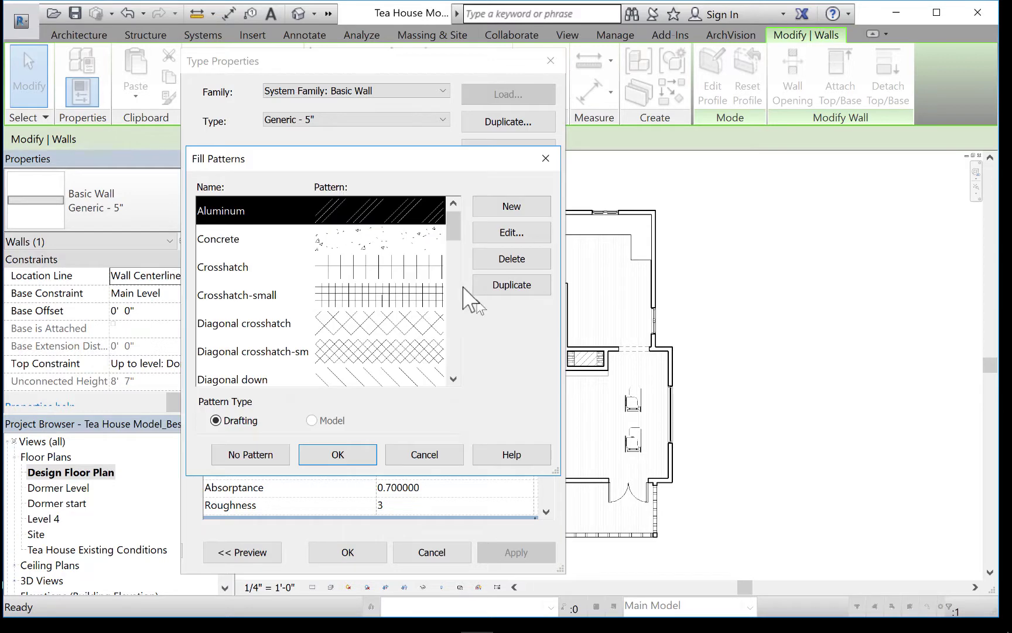
{"action": "left_click_drag", "start_coordinate": [455, 232], "coordinate": [495, 324]}
{"action": "left_click", "coordinate": [438, 354]}
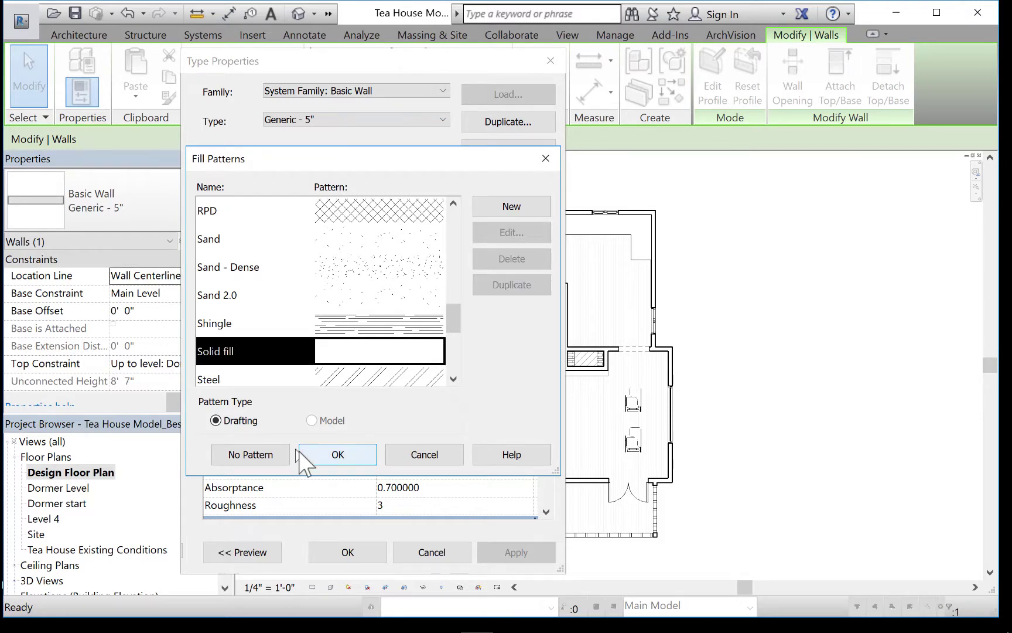
{"action": "left_click", "coordinate": [337, 461]}
Set the wall type's Coarse Scale Fill Color to grey RGB 128-128-128, apply the type changes and deselect the wall
{"action": "left_click", "coordinate": [438, 362]}
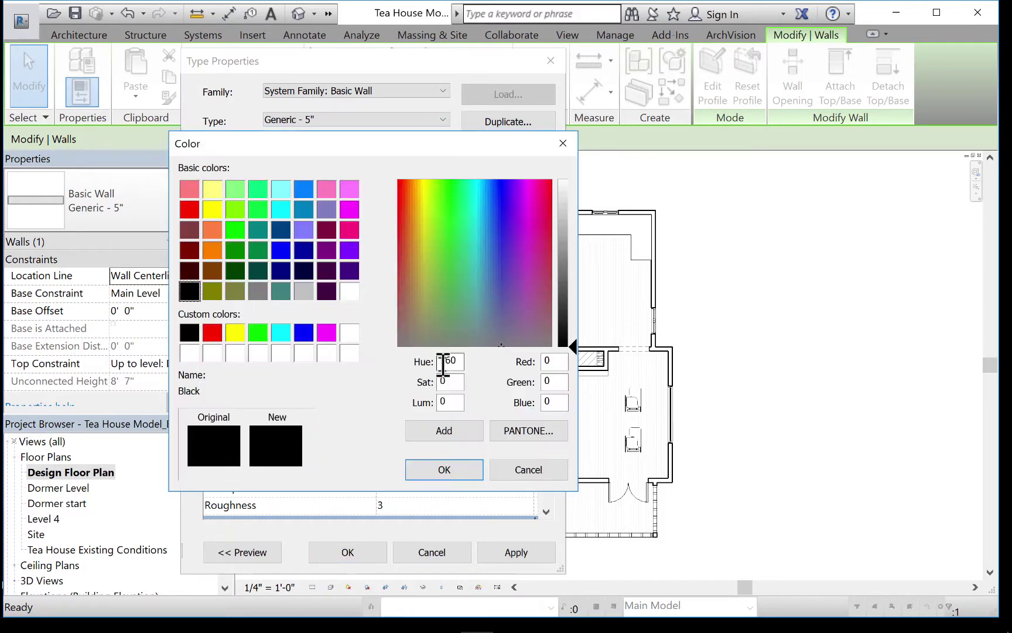
{"action": "left_click", "coordinate": [254, 288]}
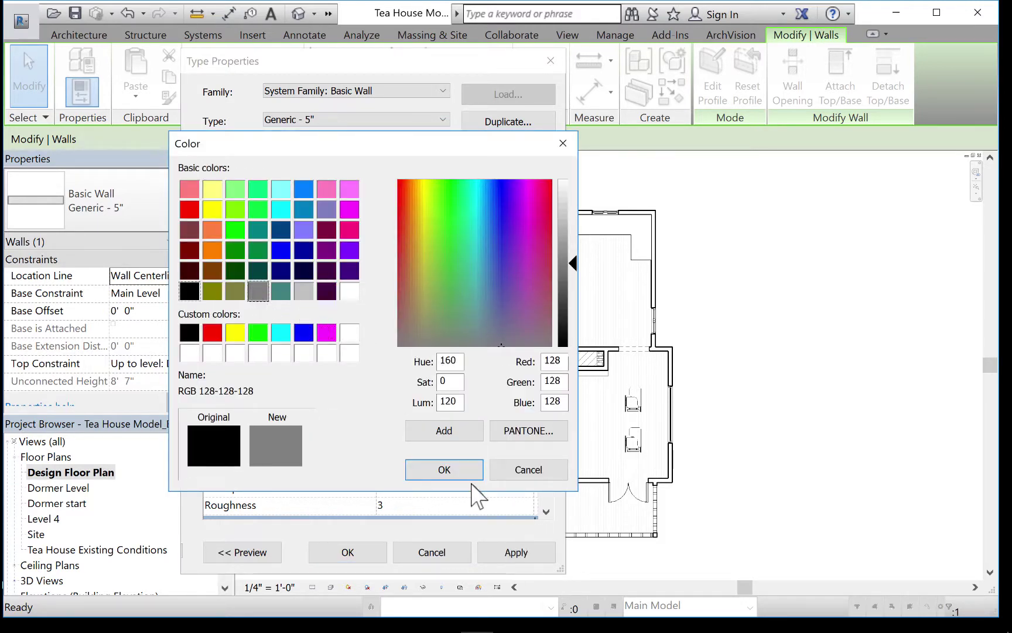
{"action": "left_click", "coordinate": [444, 469]}
{"action": "left_click", "coordinate": [510, 556]}
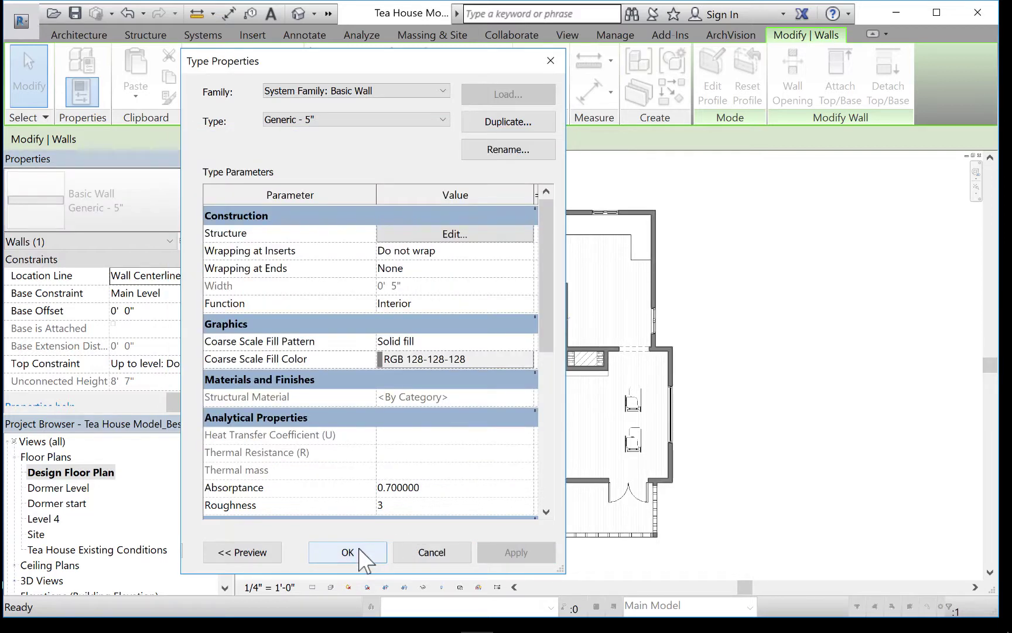
{"action": "left_click", "coordinate": [350, 551]}
{"action": "left_click", "coordinate": [432, 452]}
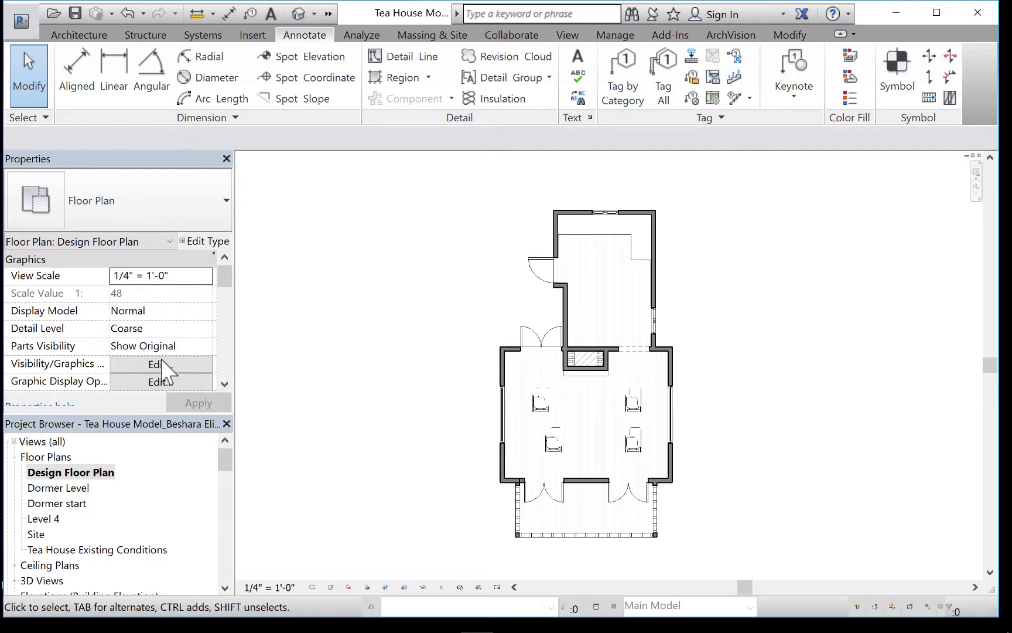
Hide the Furniture model category in the Design Floor Plan view's Visibility/Graphic Overrides and apply the change
{"action": "key", "text": "v"}
{"action": "key", "text": "g"}
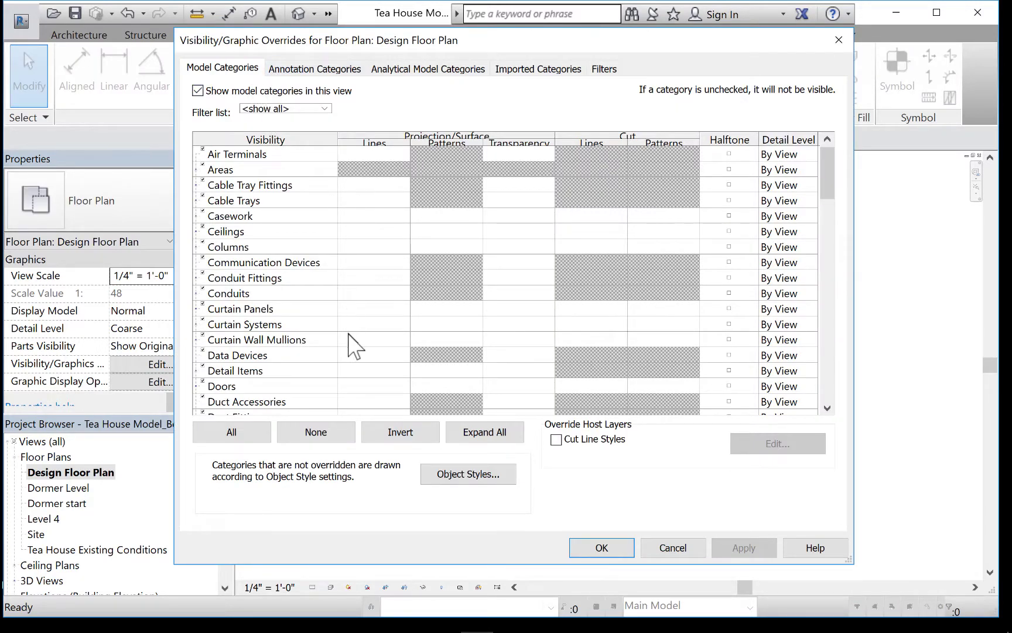
{"action": "scroll", "coordinate": [273, 343], "scroll_direction": "down", "scroll_amount": 2}
{"action": "scroll", "coordinate": [276, 352], "scroll_direction": "down", "scroll_amount": 3}
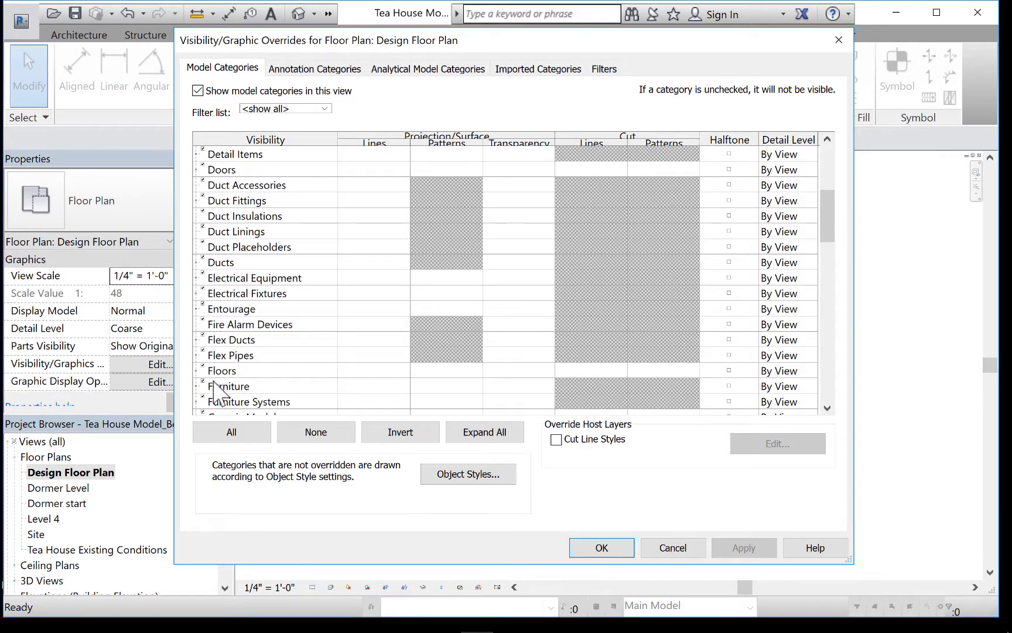
{"action": "left_click", "coordinate": [206, 388]}
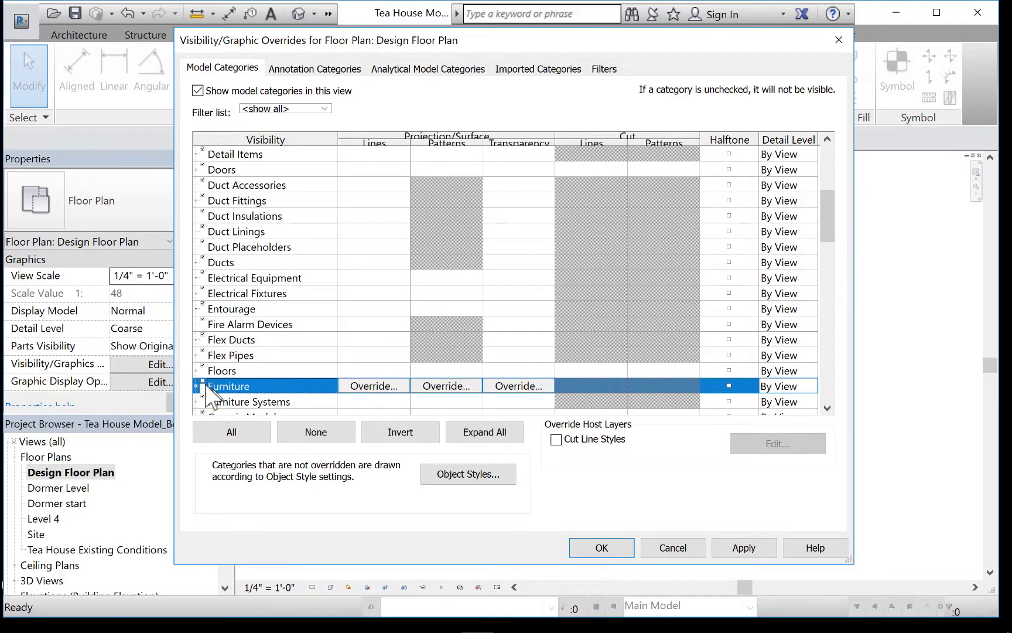
{"action": "left_click", "coordinate": [743, 551]}
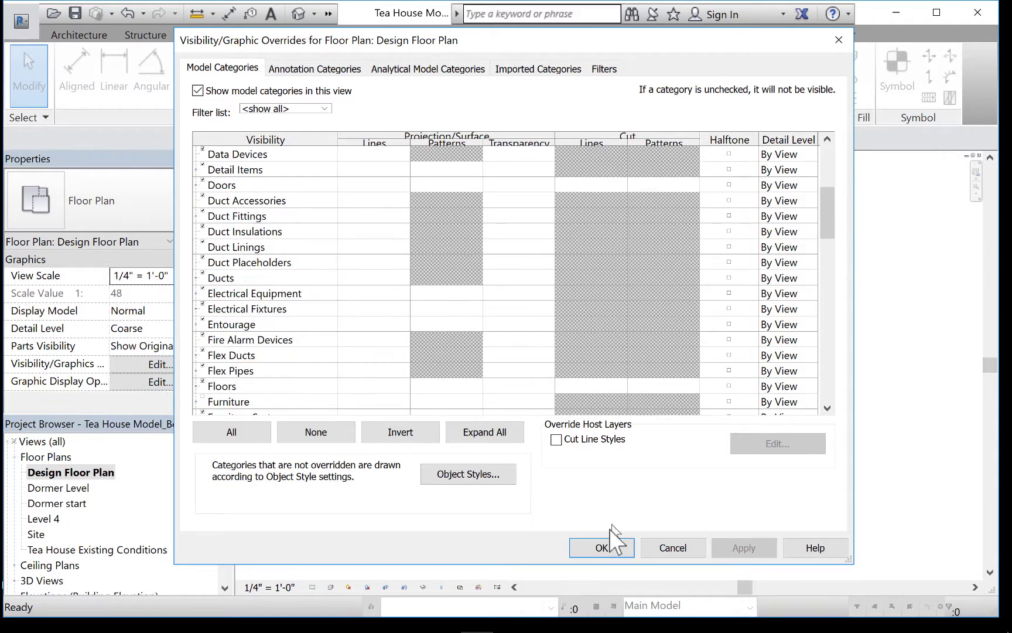
{"action": "left_click", "coordinate": [603, 549]}
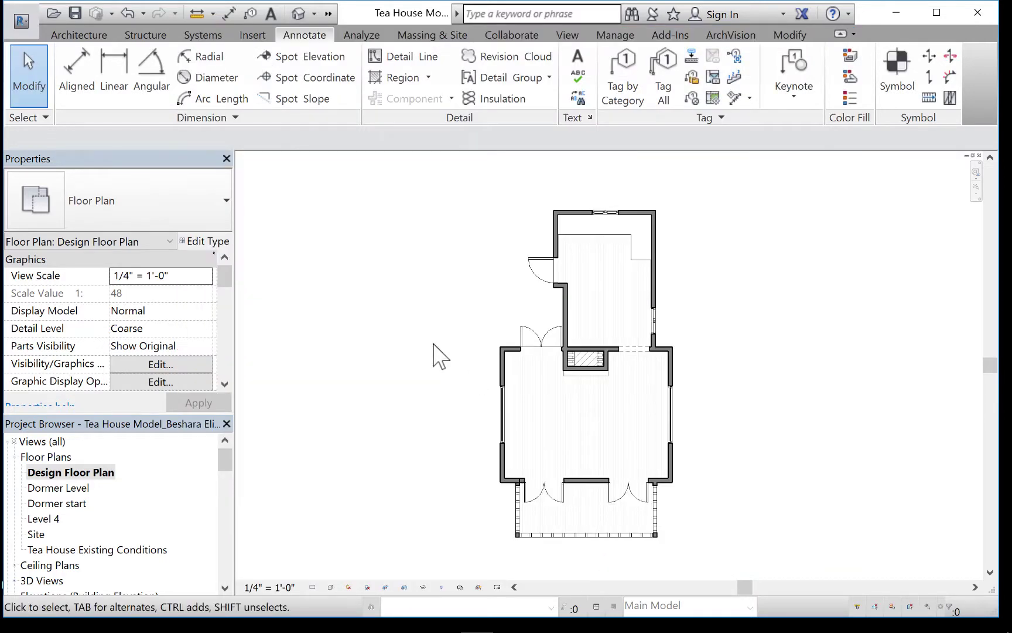
Set up a CAD export of the current Design Floor Plan view using the AutoCAD 2007 DWG file type
{"action": "left_click", "coordinate": [22, 21]}
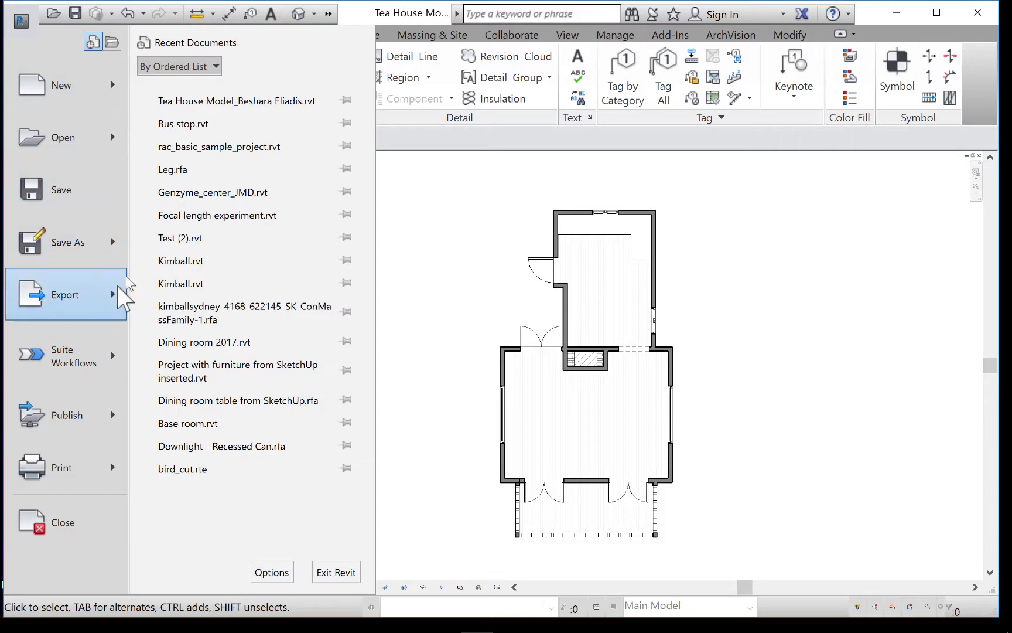
{"action": "mouse_move", "coordinate": [118, 306]}
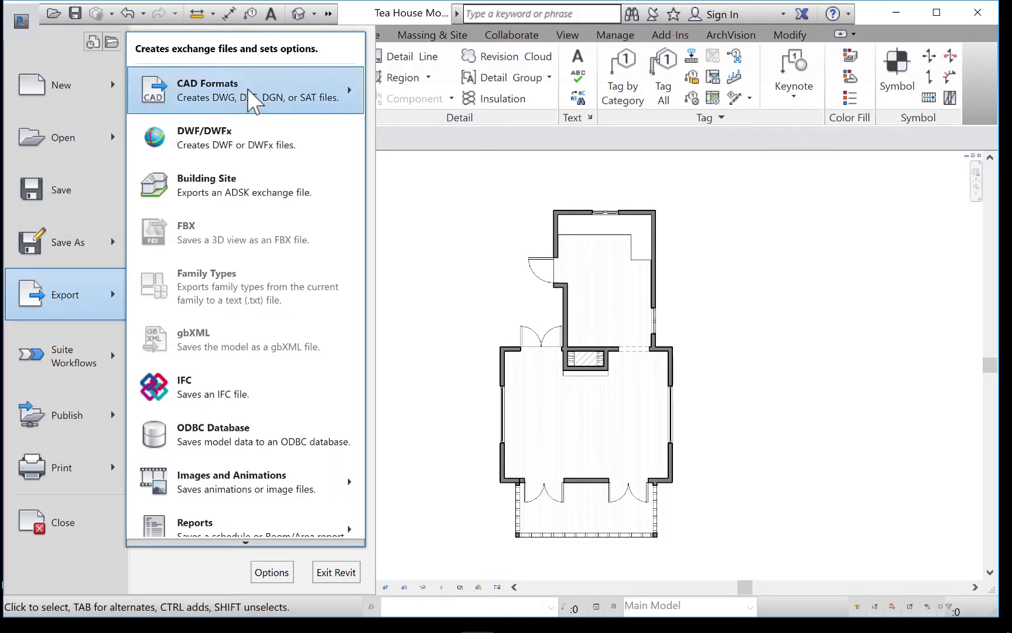
{"action": "mouse_move", "coordinate": [251, 97]}
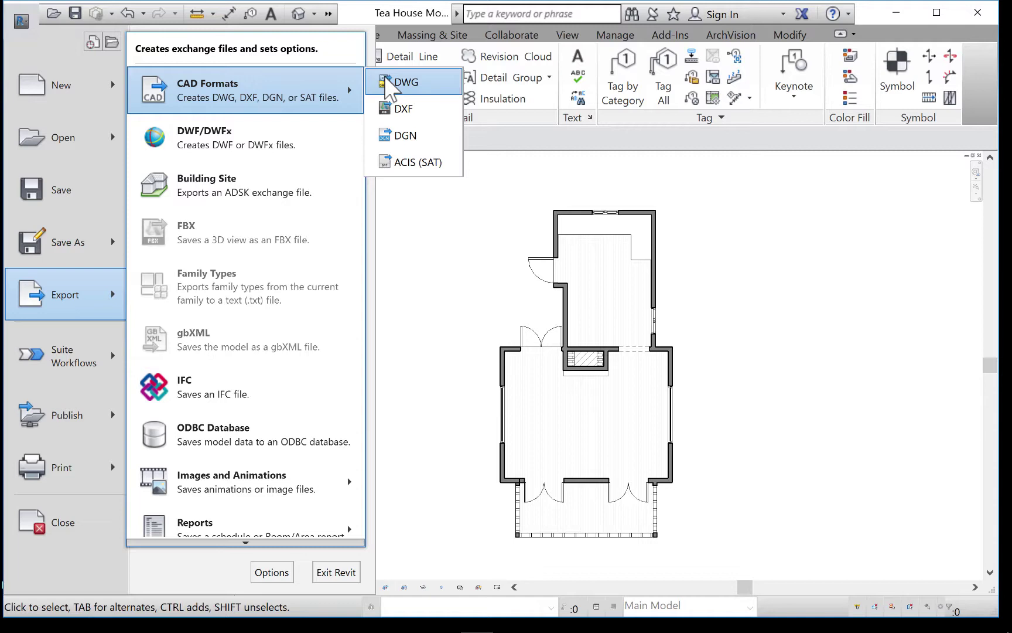
{"action": "left_click", "coordinate": [404, 83]}
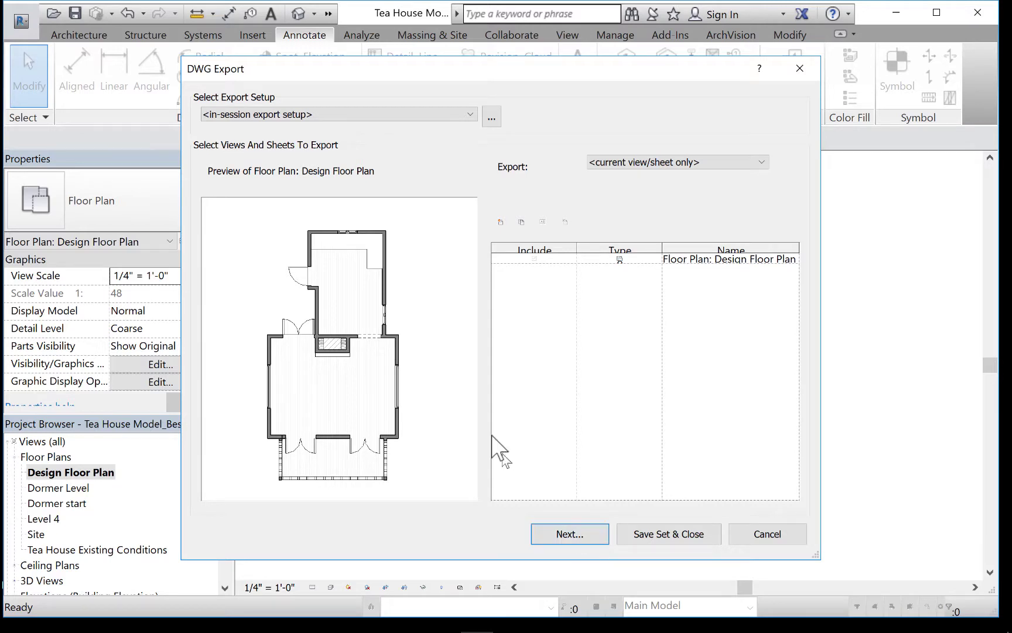
{"action": "left_click", "coordinate": [559, 542]}
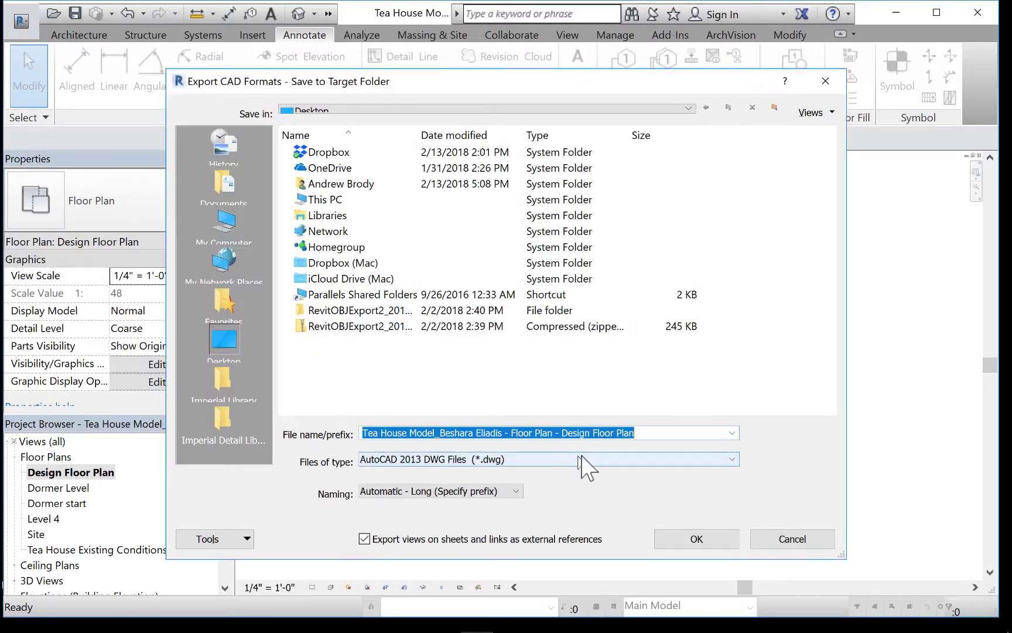
{"action": "left_click", "coordinate": [528, 459]}
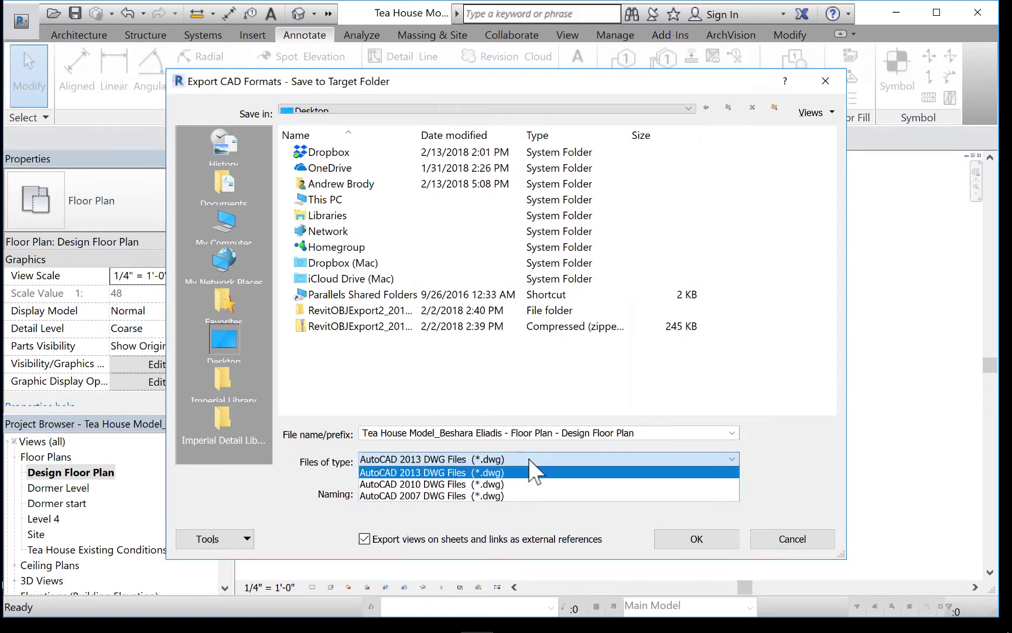
{"action": "left_click", "coordinate": [444, 502]}
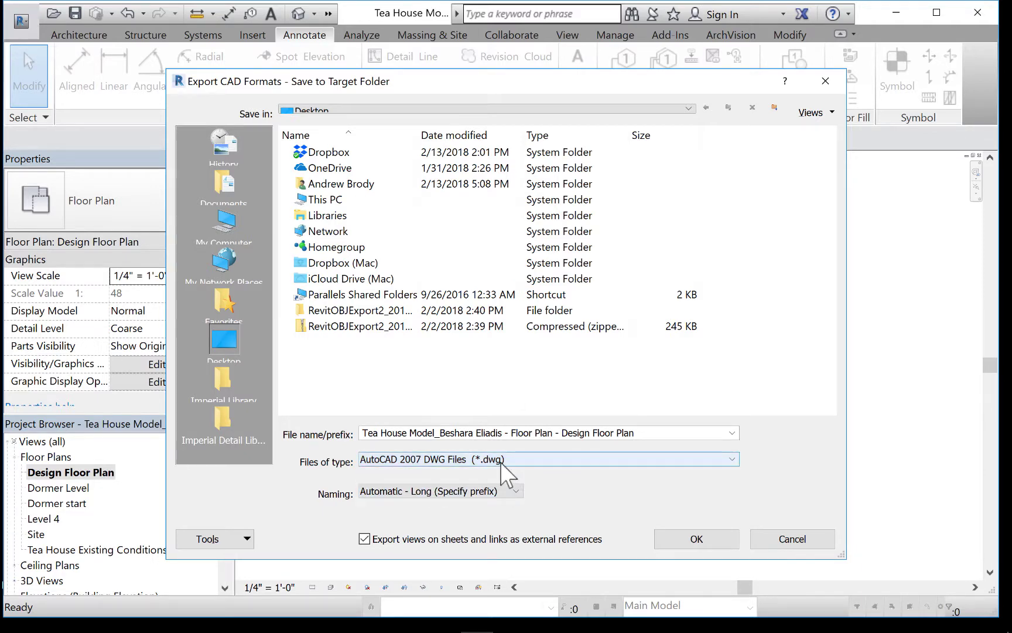
Set the export file name to "Floor Plan" and cancel the DWG export
{"action": "left_click", "coordinate": [591, 437]}
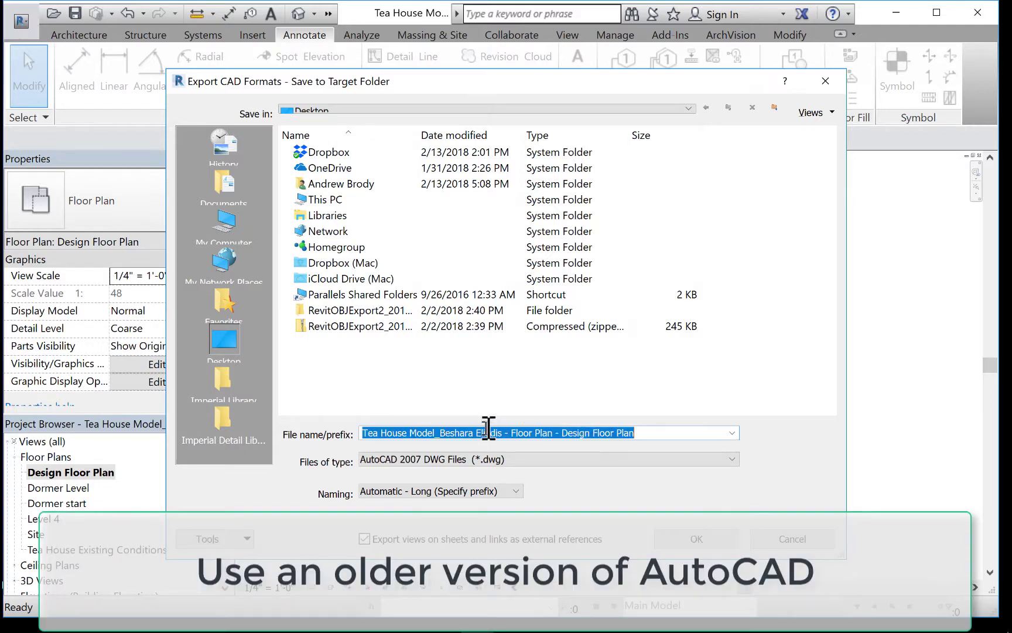
{"action": "left_click", "coordinate": [592, 433]}
{"action": "left_click_drag", "start_coordinate": [591, 434], "coordinate": [354, 427]}
{"action": "key", "text": "BackSpace"}
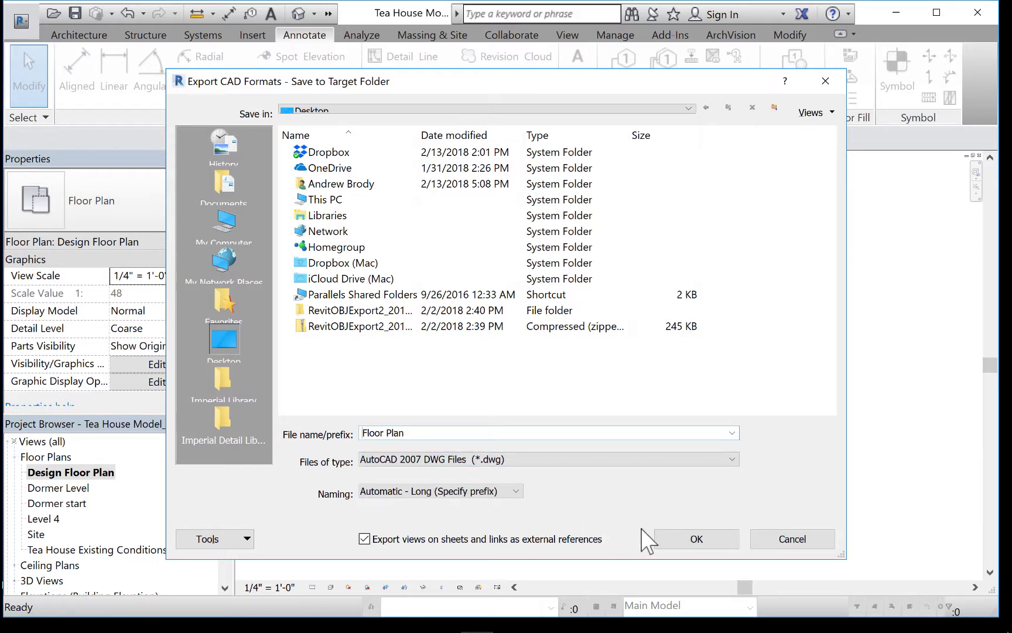
{"action": "left_click", "coordinate": [780, 541]}
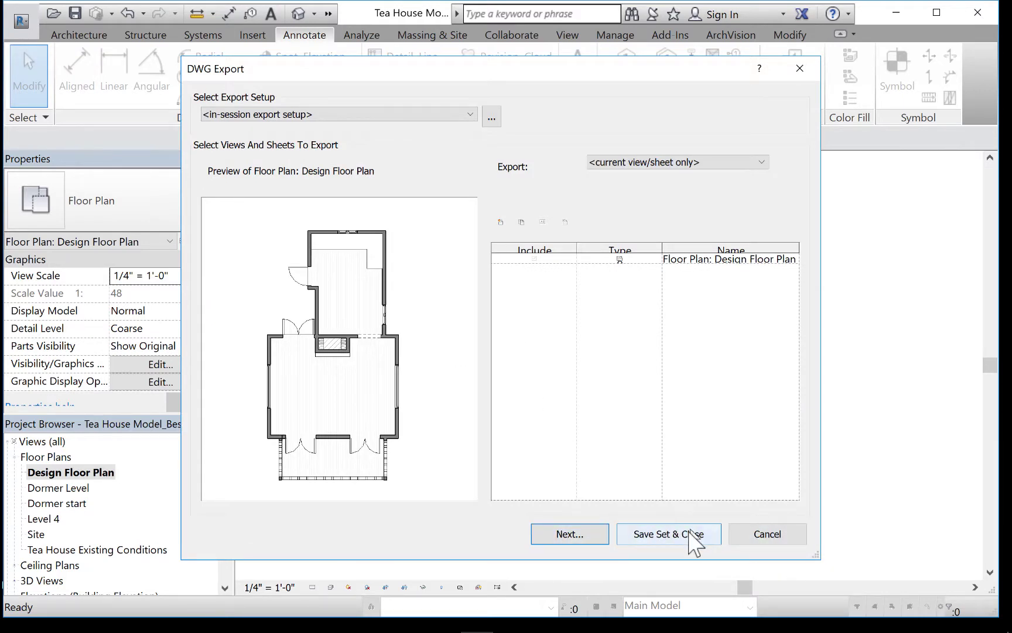
{"action": "left_click", "coordinate": [761, 536]}
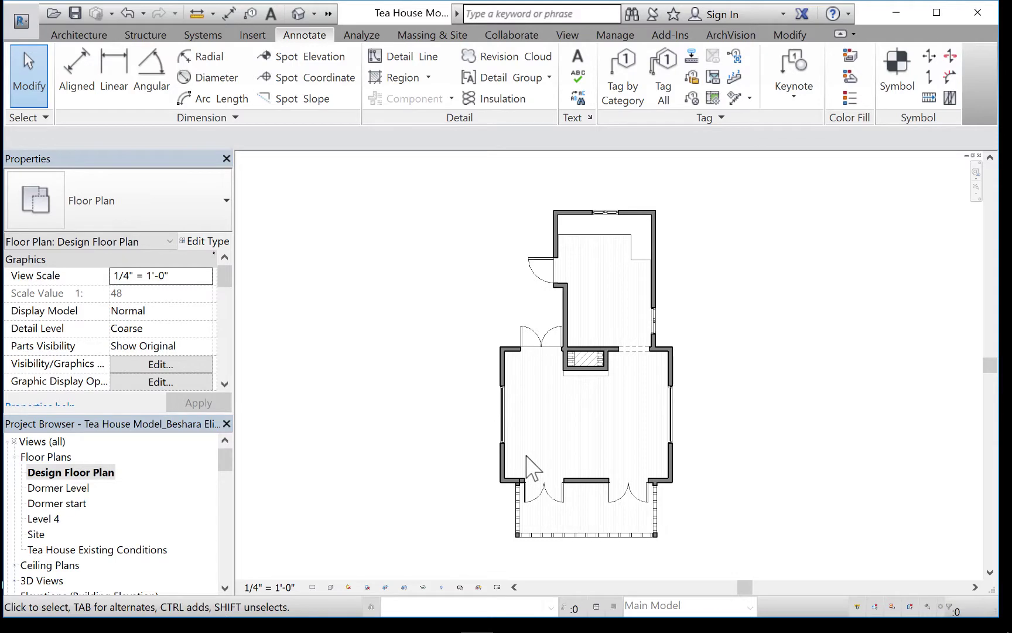
Uncheck every model category in the Design Floor Plan view's Visibility/Graphic Overrides and clear the category selection
{"action": "key", "text": "v"}
{"action": "key", "text": "g"}
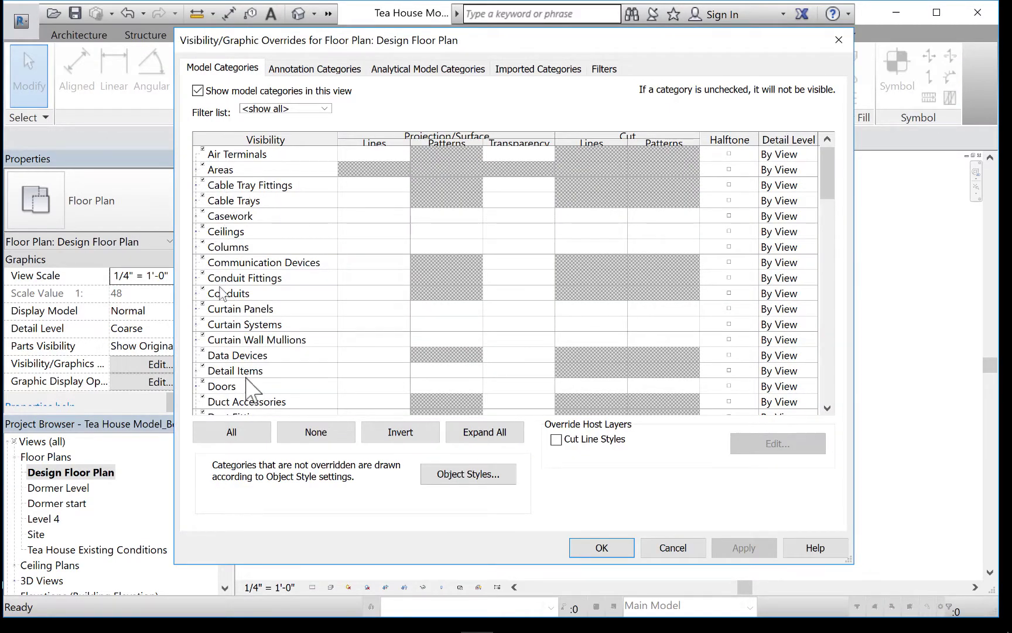
{"action": "left_click", "coordinate": [239, 436]}
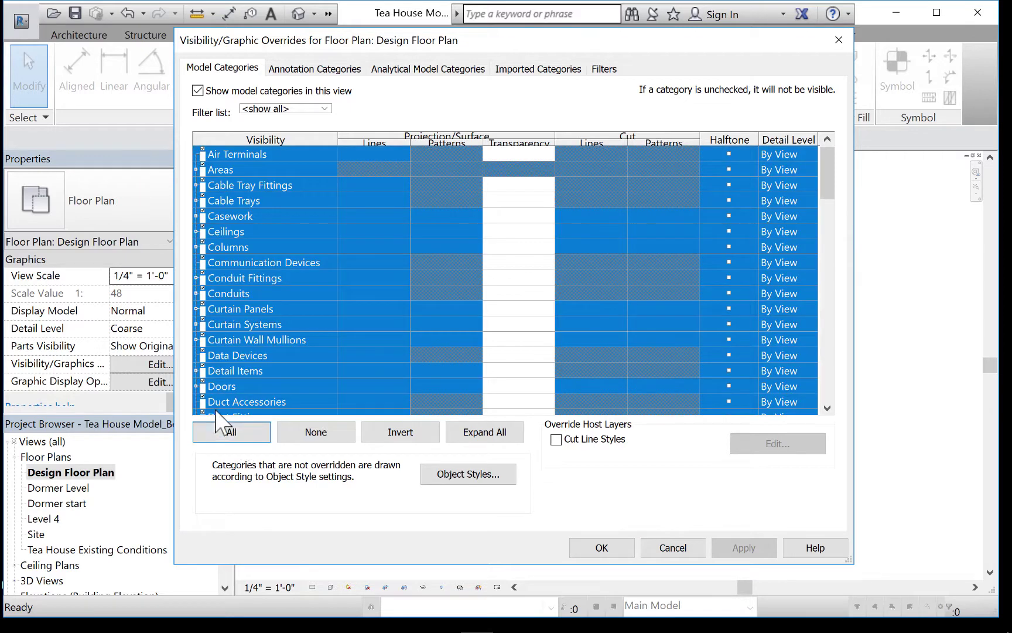
{"action": "left_click", "coordinate": [202, 367]}
{"action": "scroll", "coordinate": [235, 366], "scroll_direction": "down", "scroll_amount": 1}
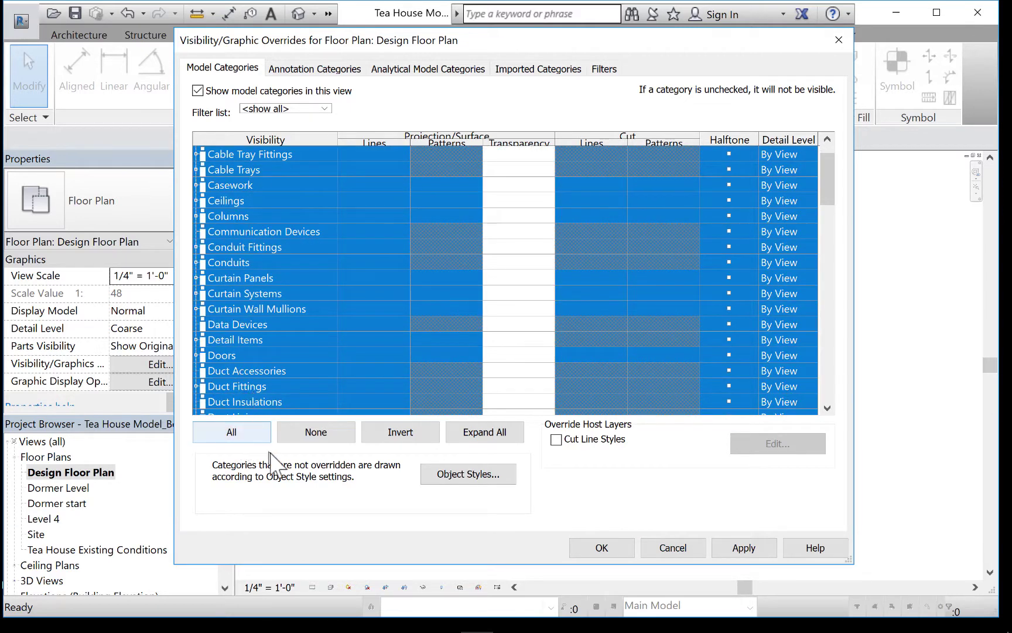
{"action": "left_click", "coordinate": [308, 434]}
Turn the Furniture model category back on as the only visible one and apply the overrides
{"action": "scroll", "coordinate": [211, 386], "scroll_direction": "down", "scroll_amount": 6}
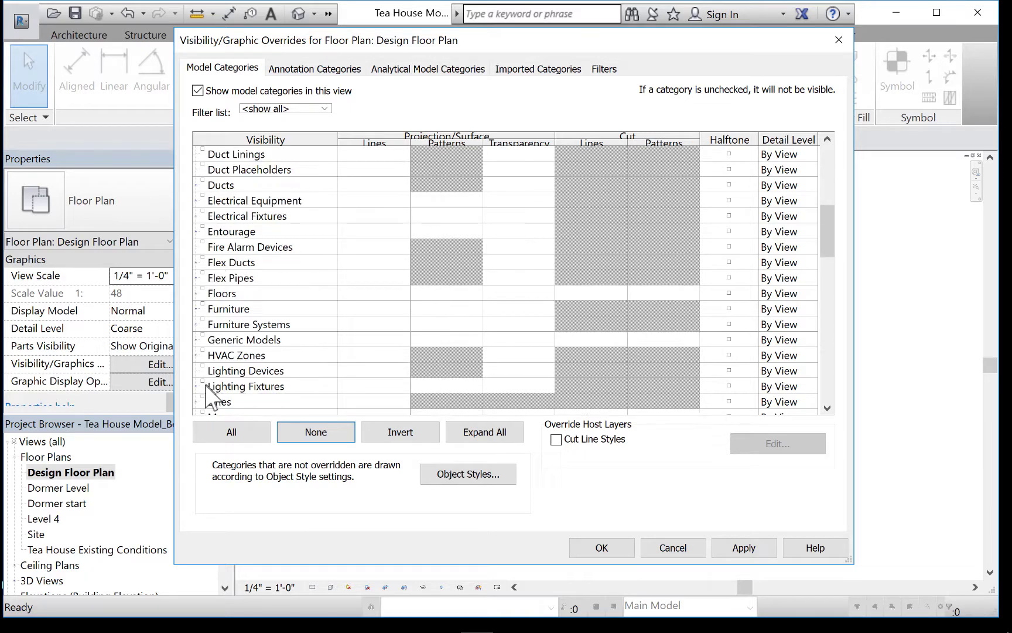
{"action": "left_click", "coordinate": [206, 308]}
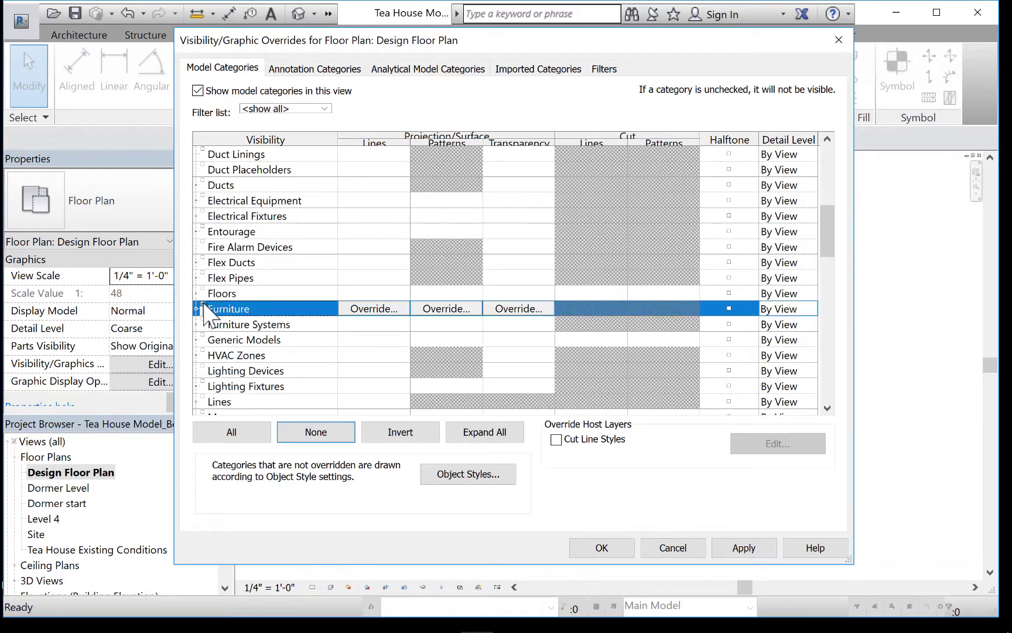
{"action": "left_click", "coordinate": [739, 550]}
{"action": "left_click", "coordinate": [603, 548]}
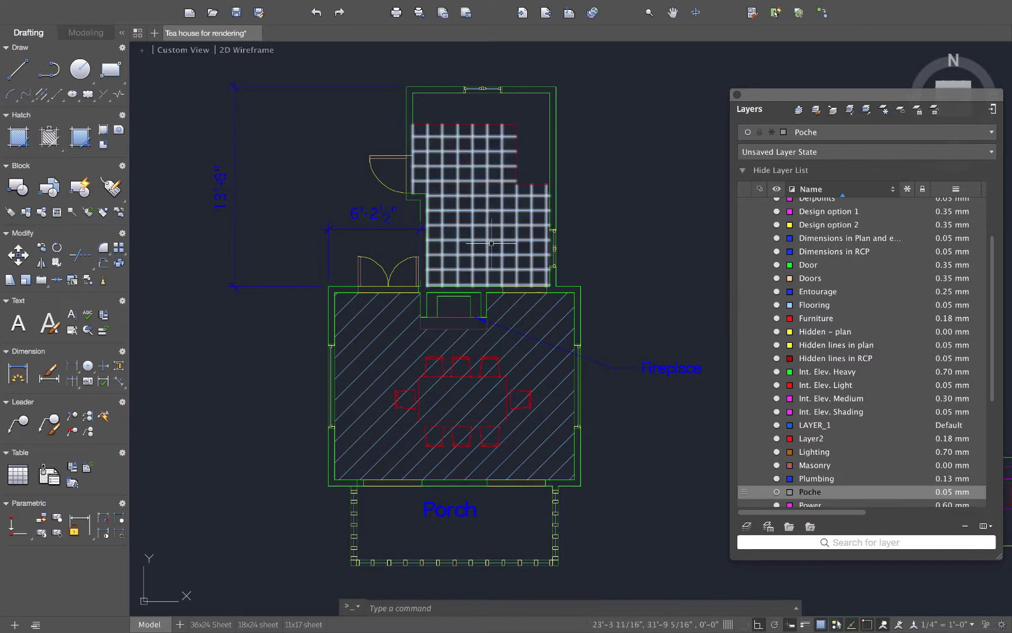
Turn off the plan dimensions, Flooring and Furniture layers in the tea house drawing
{"action": "left_click", "coordinate": [777, 238]}
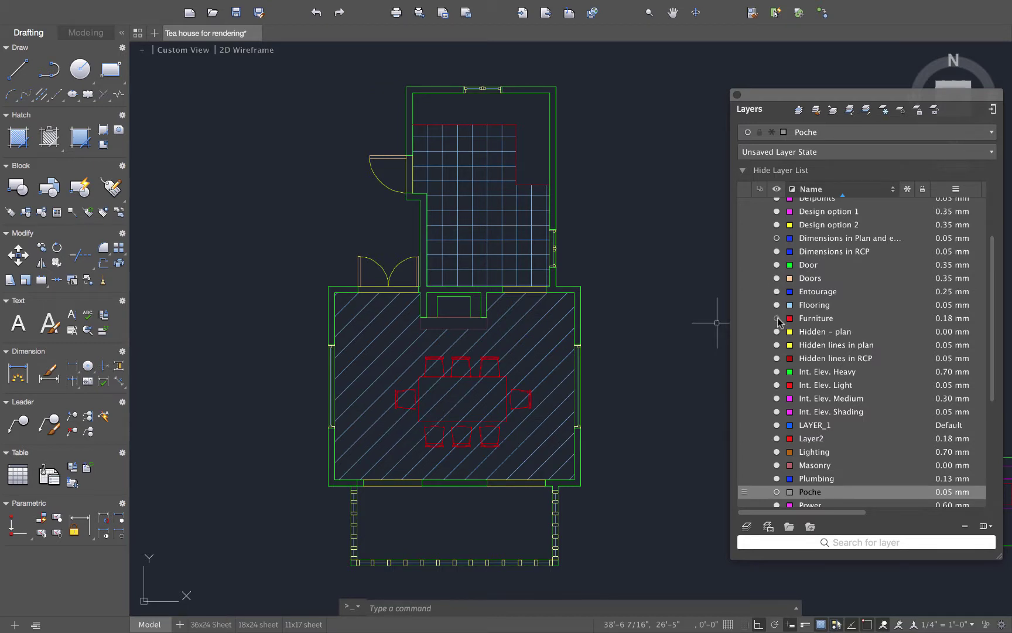
{"action": "left_click", "coordinate": [777, 306]}
{"action": "left_click", "coordinate": [777, 318]}
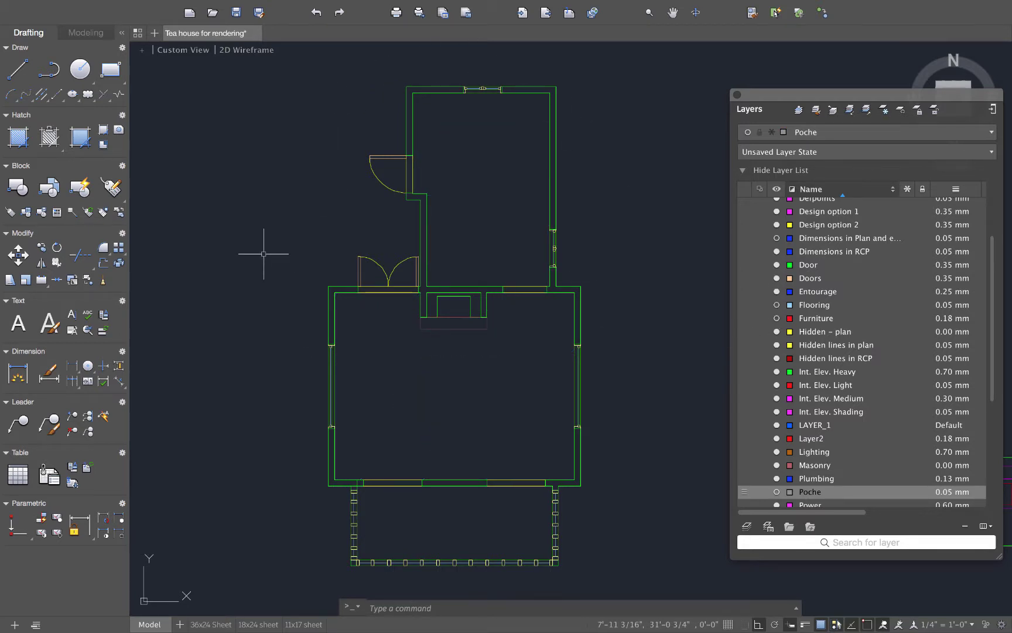
Run WBLOCK, select the whole tea house plan including the porch as source objects, and cancel the Write Block
{"action": "type", "text": "wblo"}
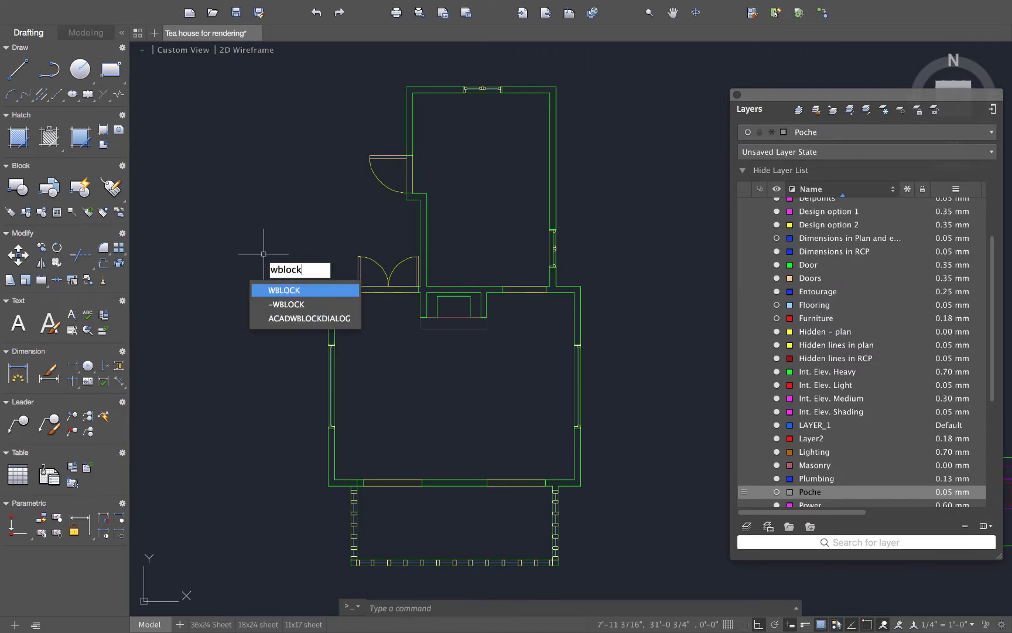
{"action": "type", "text": "ck"}
{"action": "key", "text": "Return"}
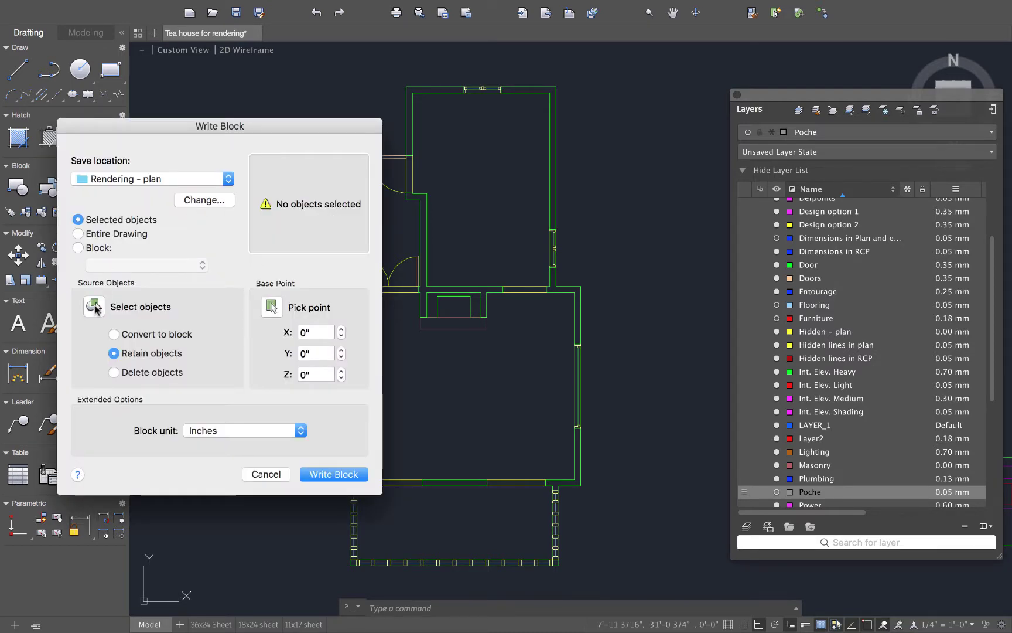
{"action": "left_click", "coordinate": [129, 303]}
{"action": "left_click", "coordinate": [216, 67]}
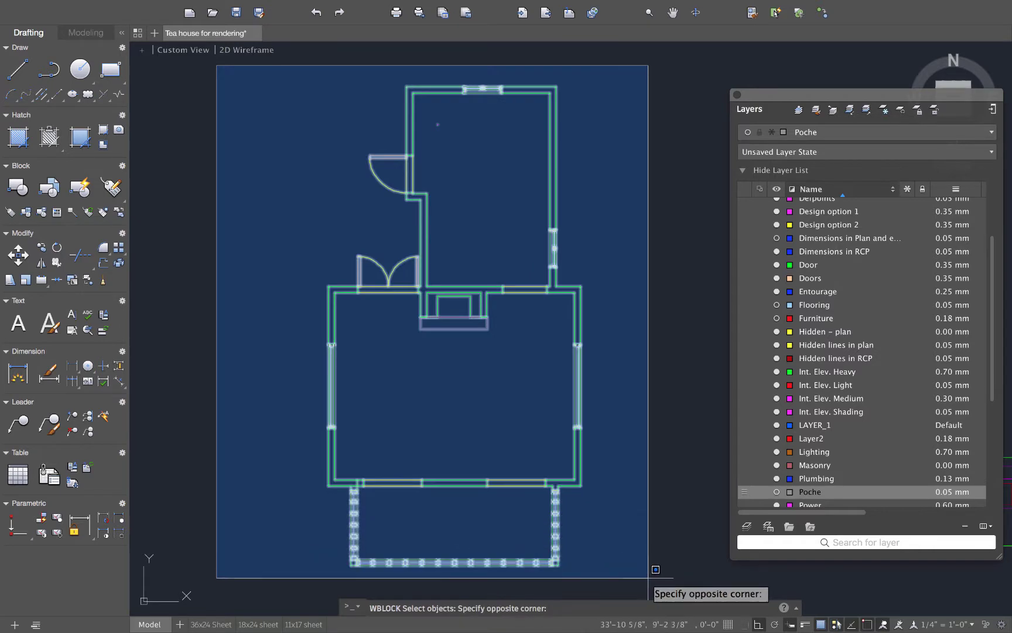
{"action": "left_click", "coordinate": [652, 592]}
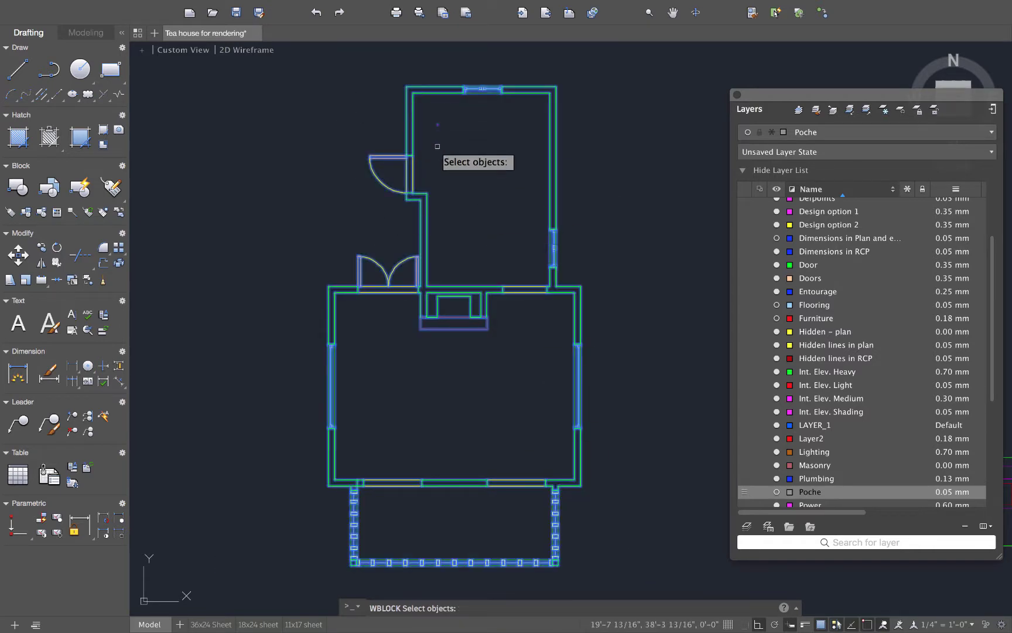
{"action": "key", "text": "Return"}
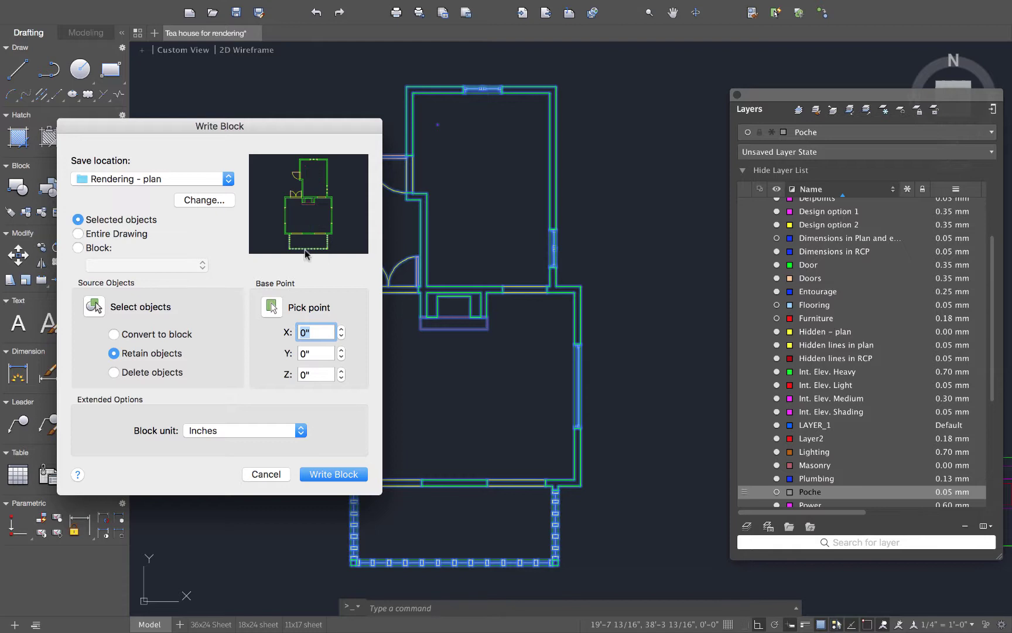
{"action": "left_click", "coordinate": [279, 474]}
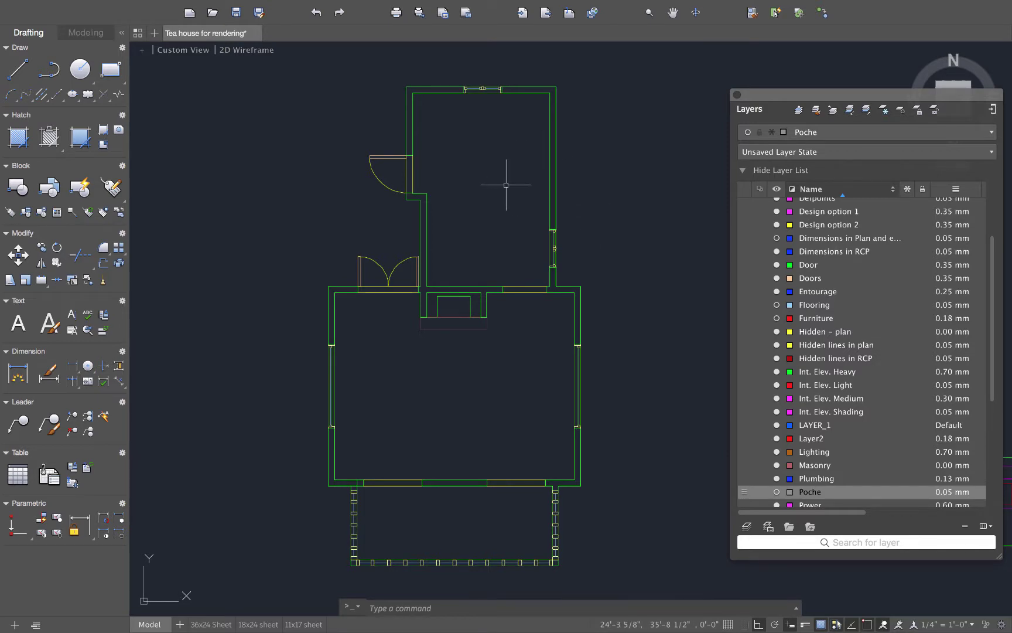
Turn the Furniture and Flooring layers back on and toggle the visibility of the plan dimensions layer
{"action": "left_click", "coordinate": [777, 318]}
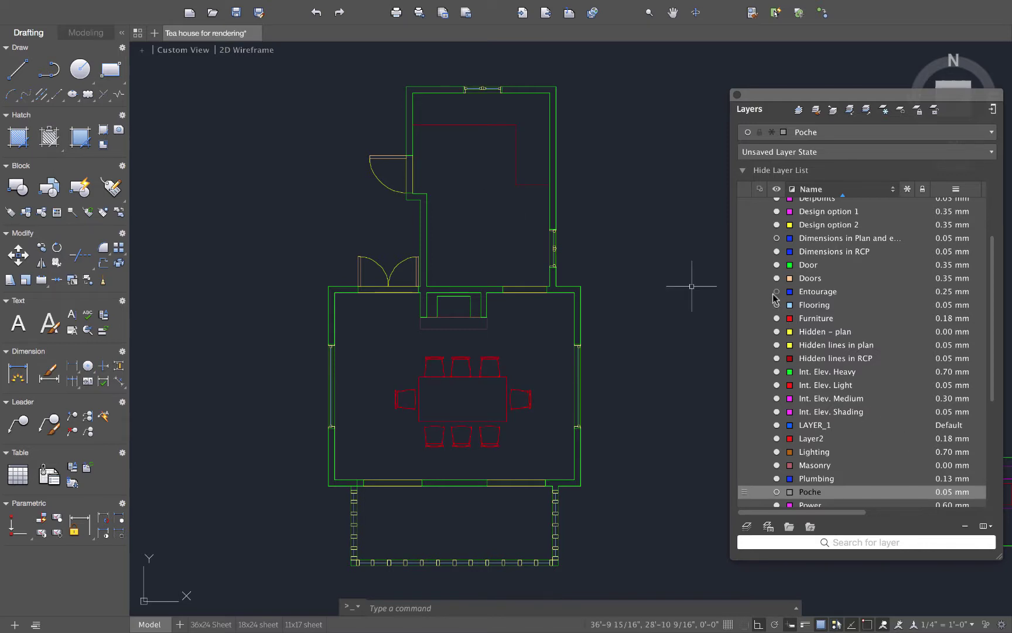
{"action": "left_click", "coordinate": [777, 304]}
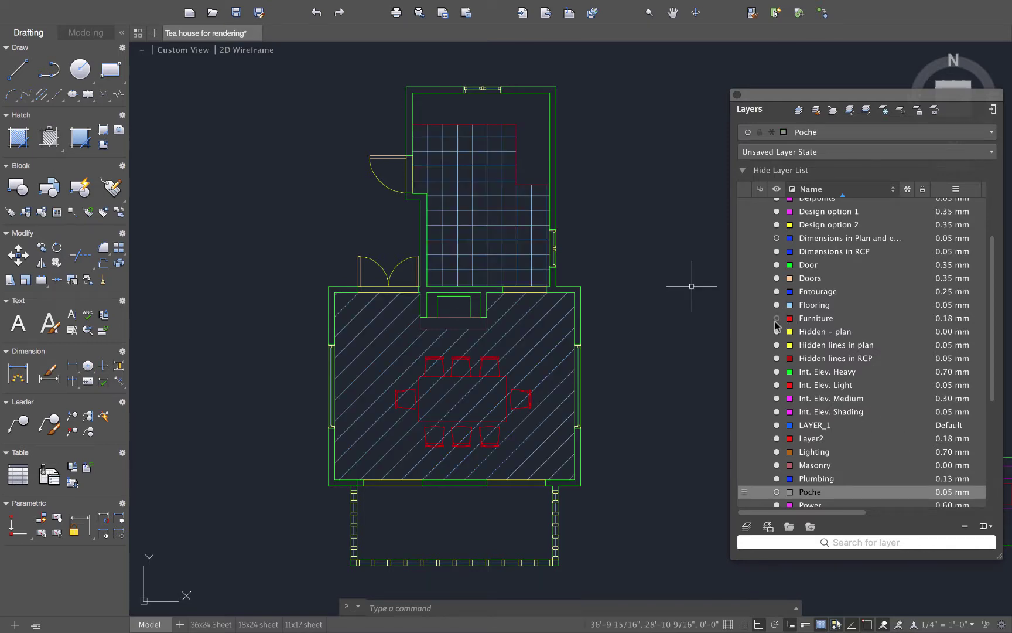
{"action": "left_click", "coordinate": [776, 318]}
{"action": "left_click", "coordinate": [776, 238]}
{"action": "left_click", "coordinate": [777, 318]}
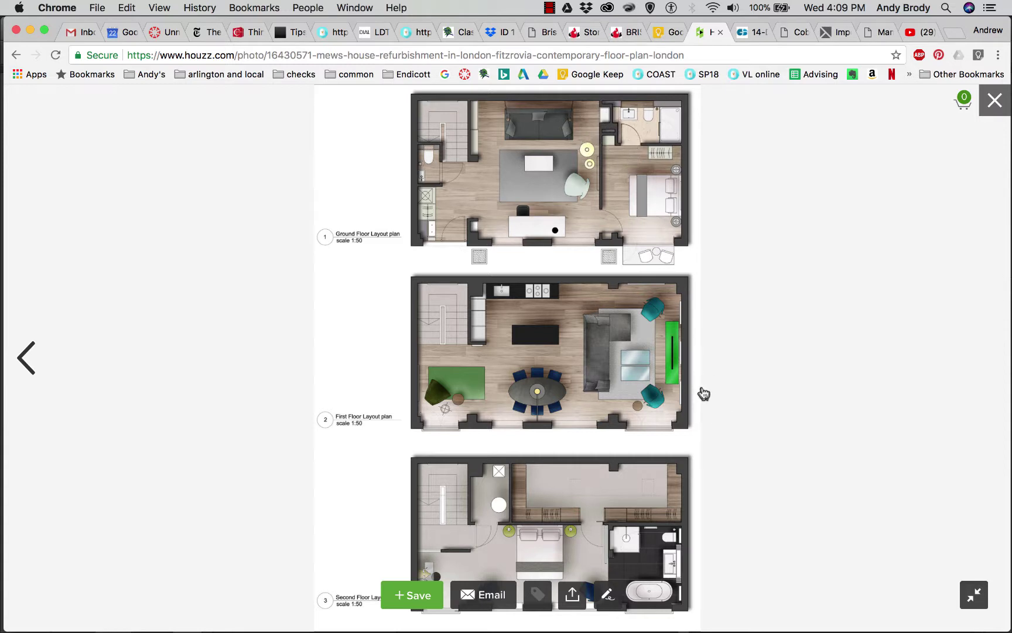
Look through the rendered floor plan examples open in Chrome
{"action": "left_click", "coordinate": [758, 33]}
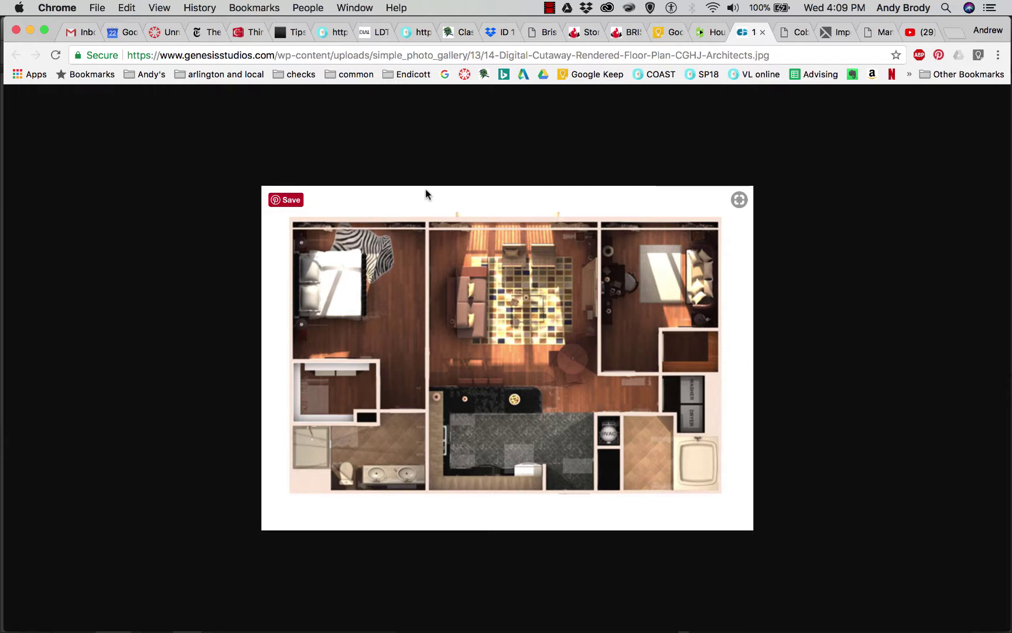
{"action": "left_click", "coordinate": [788, 33]}
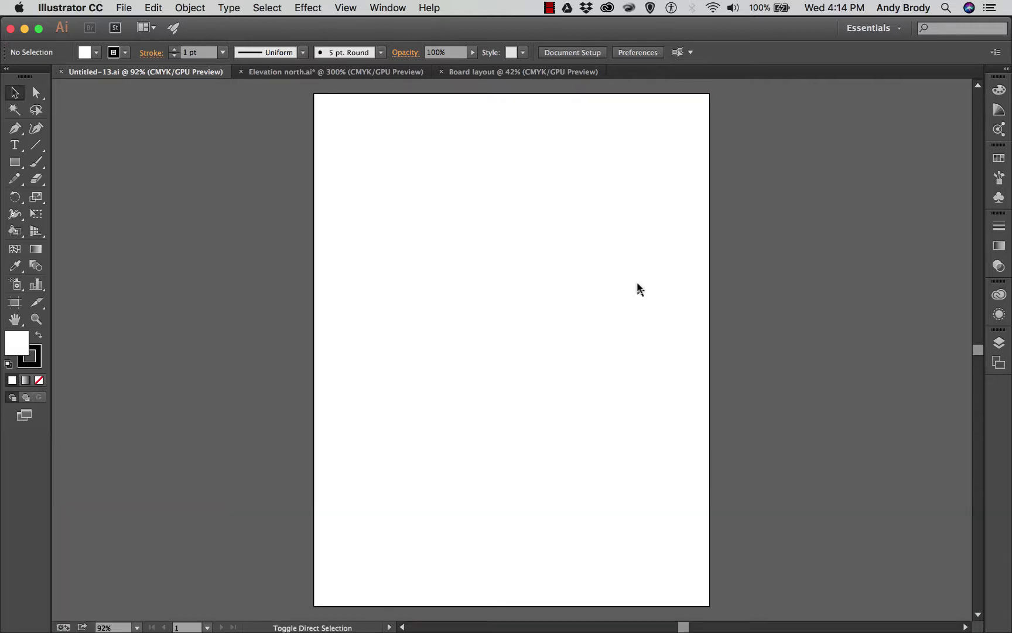
Choose "floor plan - just the walls.dwg" from the Rendering - plan folder for placing with import options shown
{"action": "key", "text": "super+shift+p"}
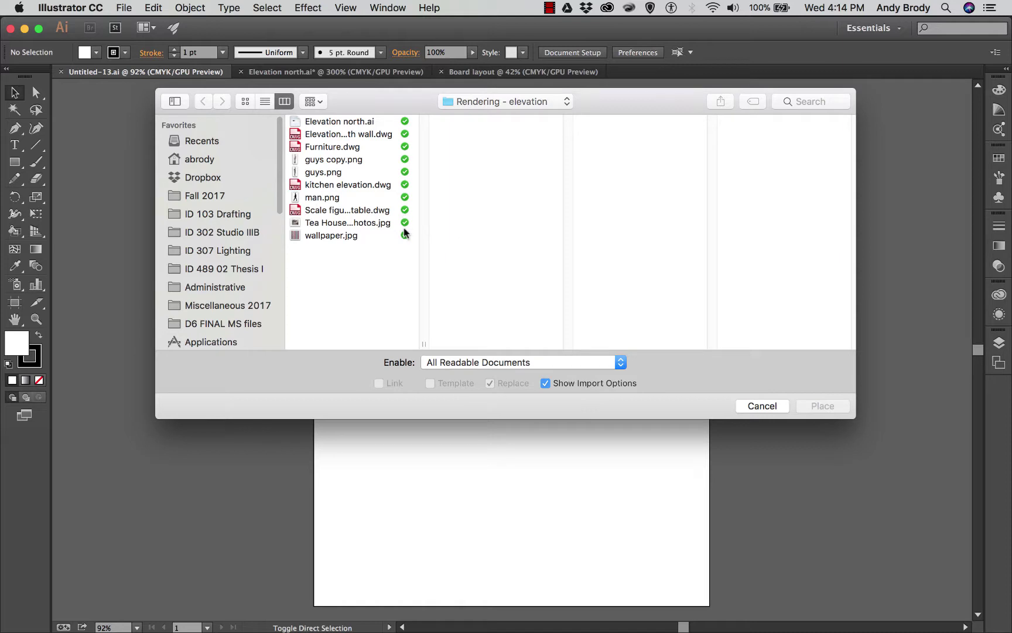
{"action": "left_click", "coordinate": [451, 103]}
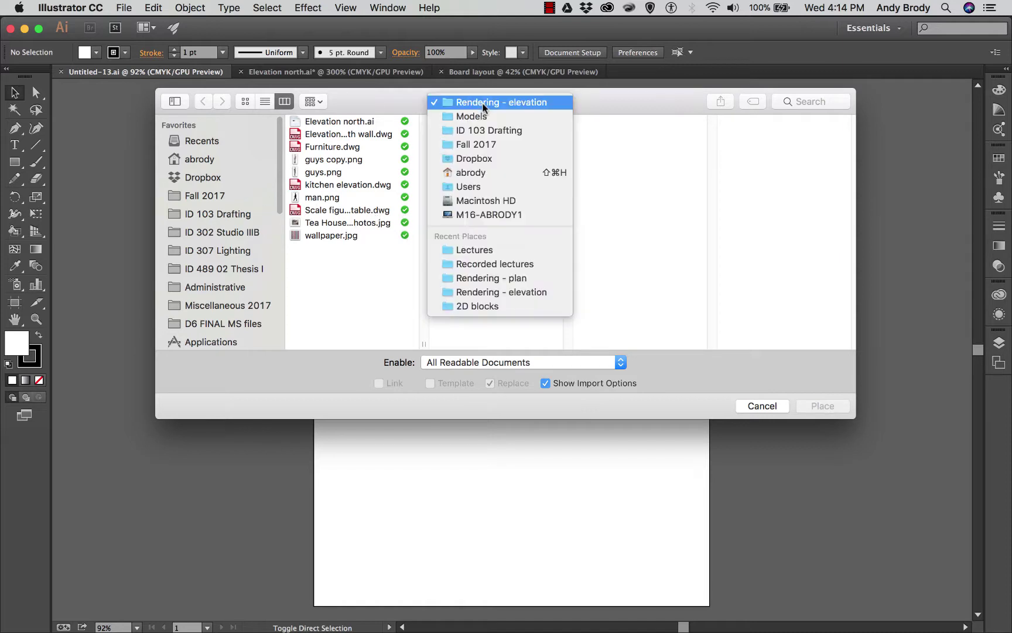
{"action": "left_click", "coordinate": [489, 113]}
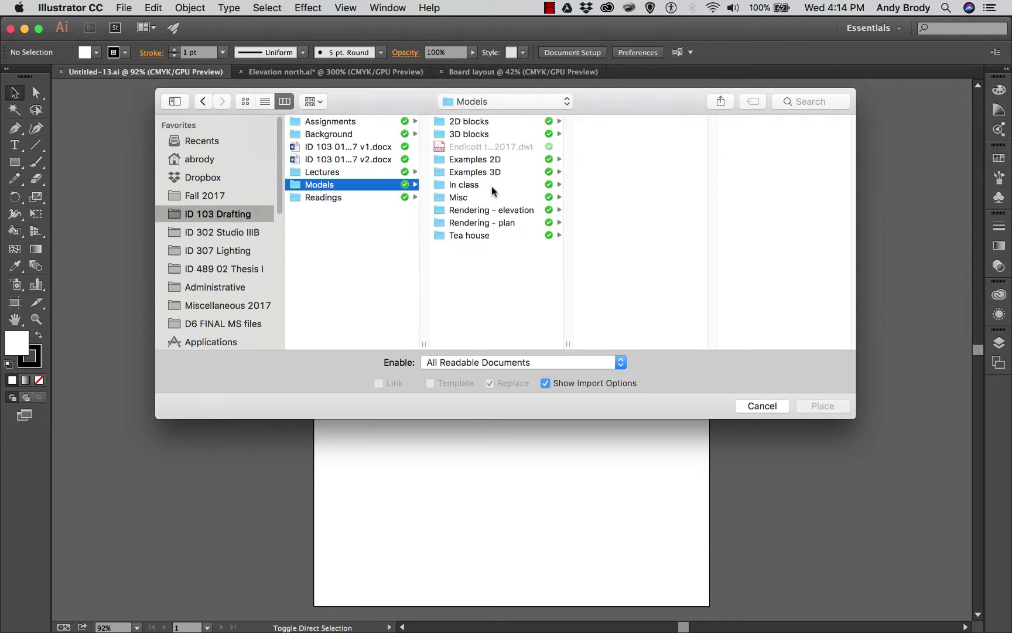
{"action": "left_click", "coordinate": [496, 224]}
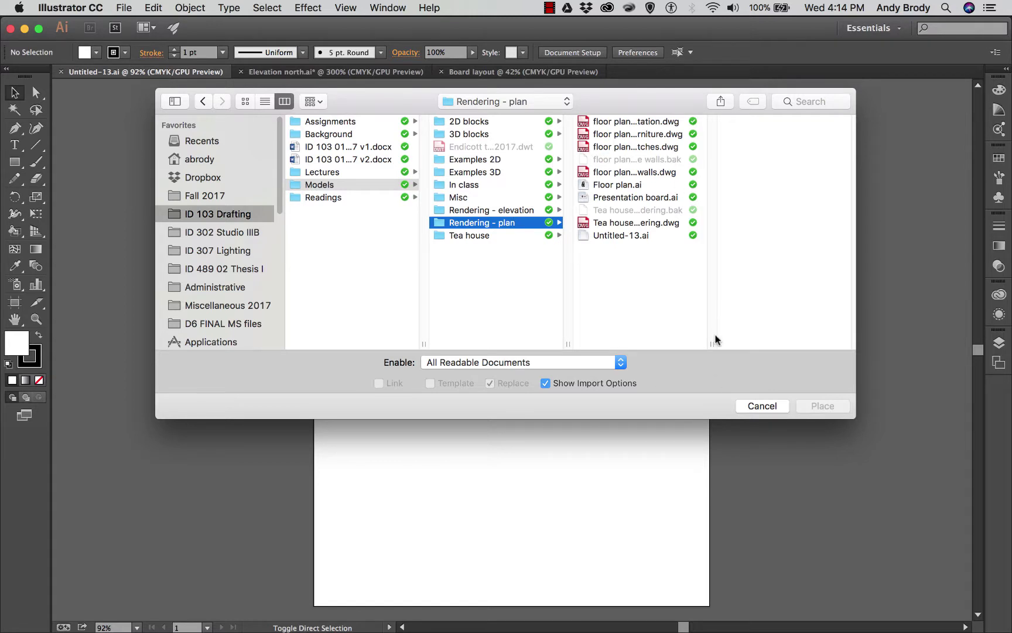
{"action": "left_click_drag", "start_coordinate": [711, 343], "coordinate": [771, 349]}
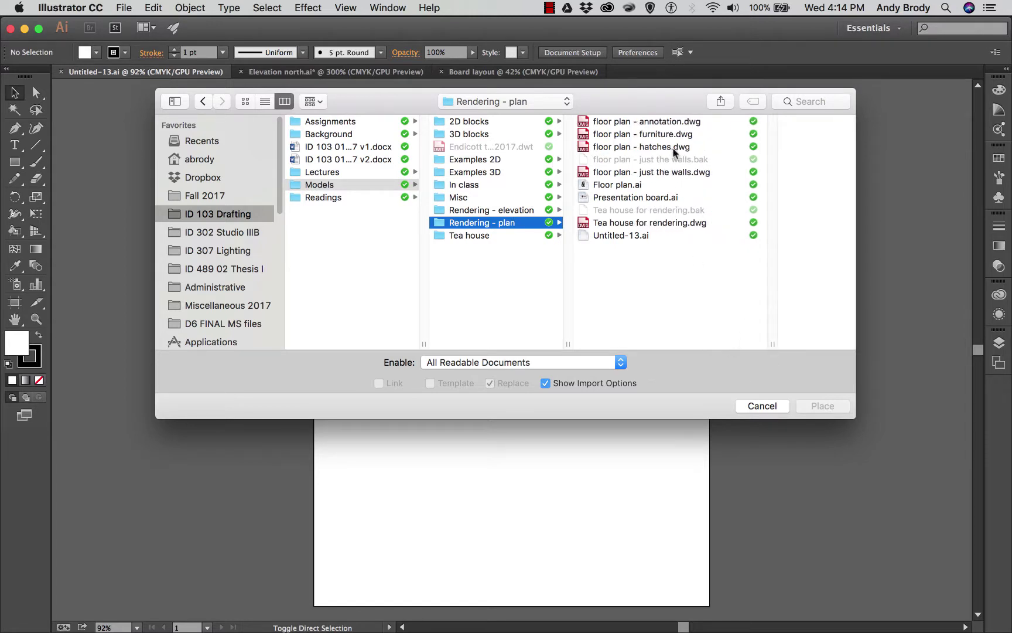
{"action": "left_click", "coordinate": [657, 172]}
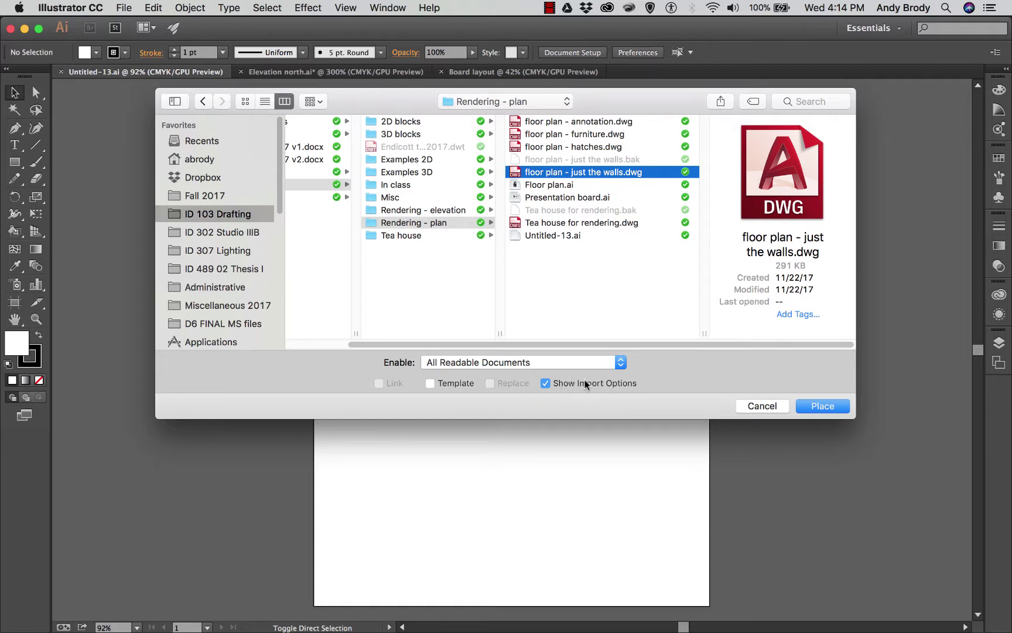
{"action": "left_click", "coordinate": [825, 407]}
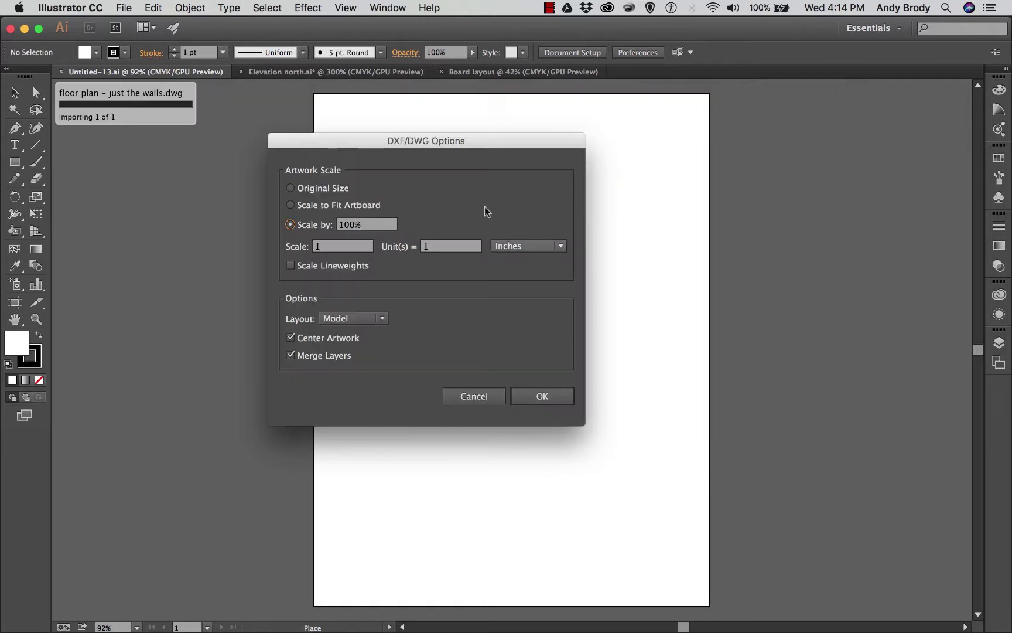
Set the DWG import scale to 48 units = 1 inch and place the walls plan centrally on the artboard
{"action": "left_click", "coordinate": [339, 246]}
{"action": "double_click", "coordinate": [339, 246]}
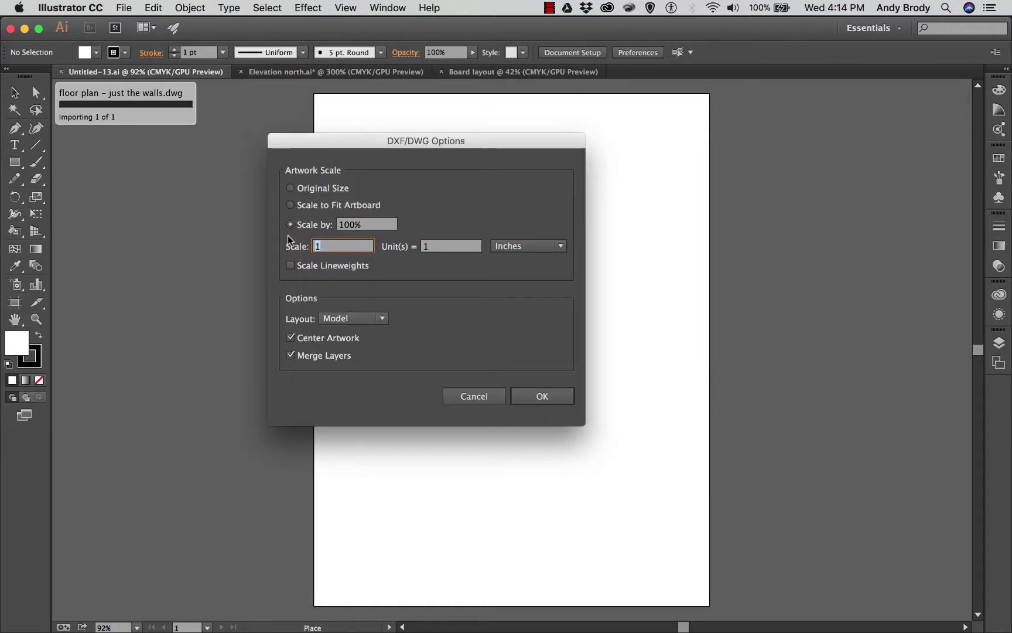
{"action": "left_click", "coordinate": [438, 247]}
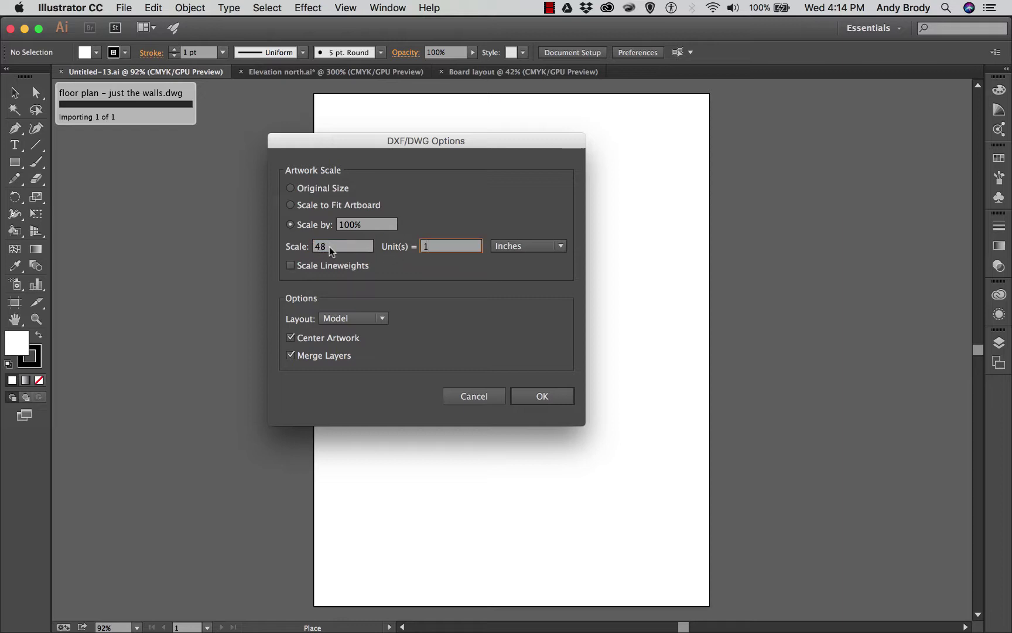
{"action": "left_click", "coordinate": [539, 403]}
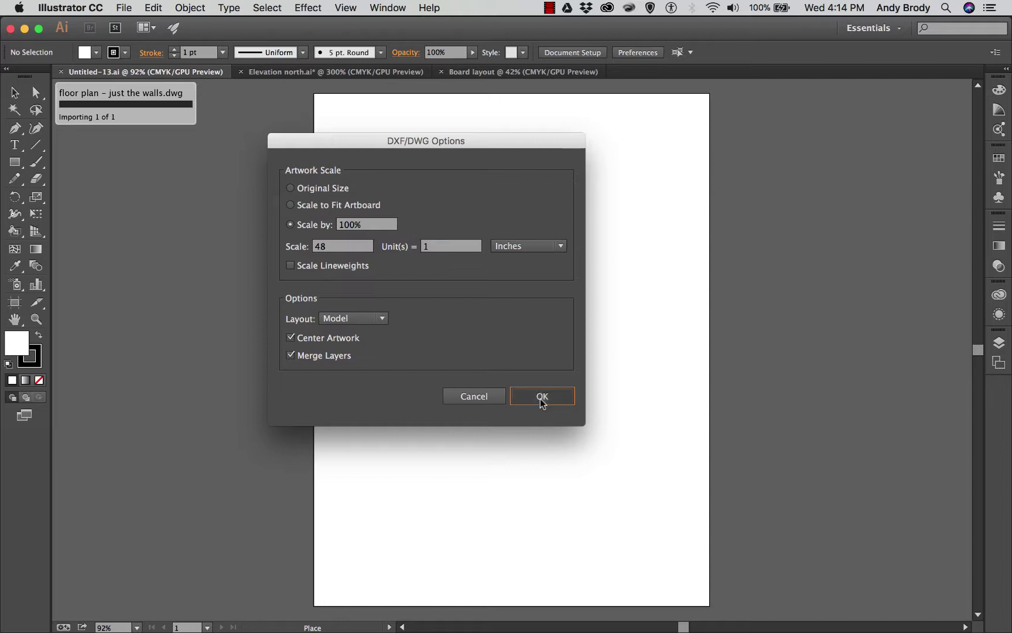
{"action": "left_click", "coordinate": [410, 171]}
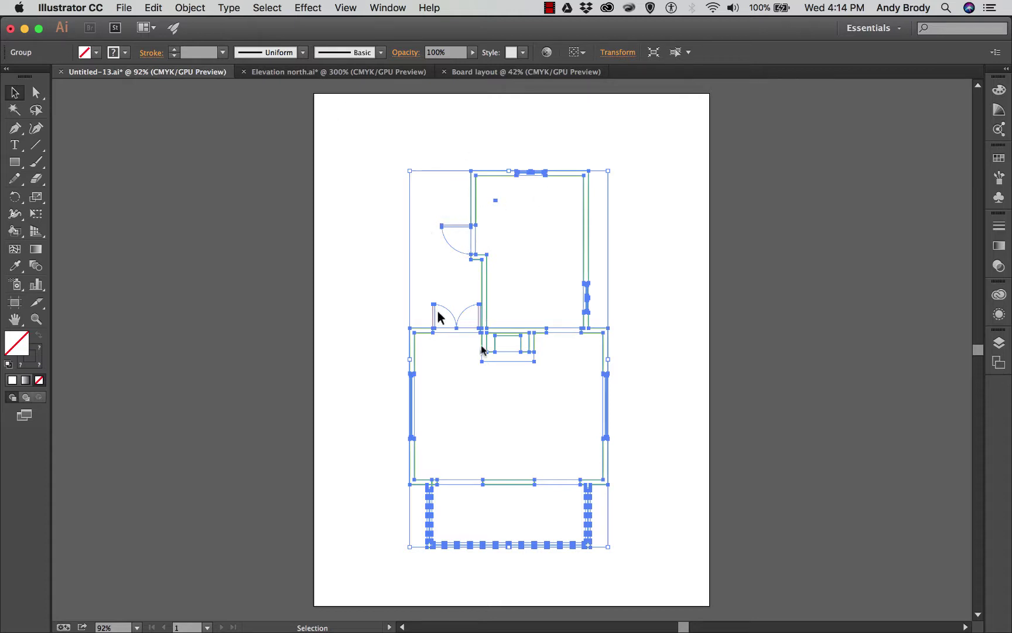
Change the stroke colour of the whole placed walls plan to black and deselect it
{"action": "left_click", "coordinate": [222, 53]}
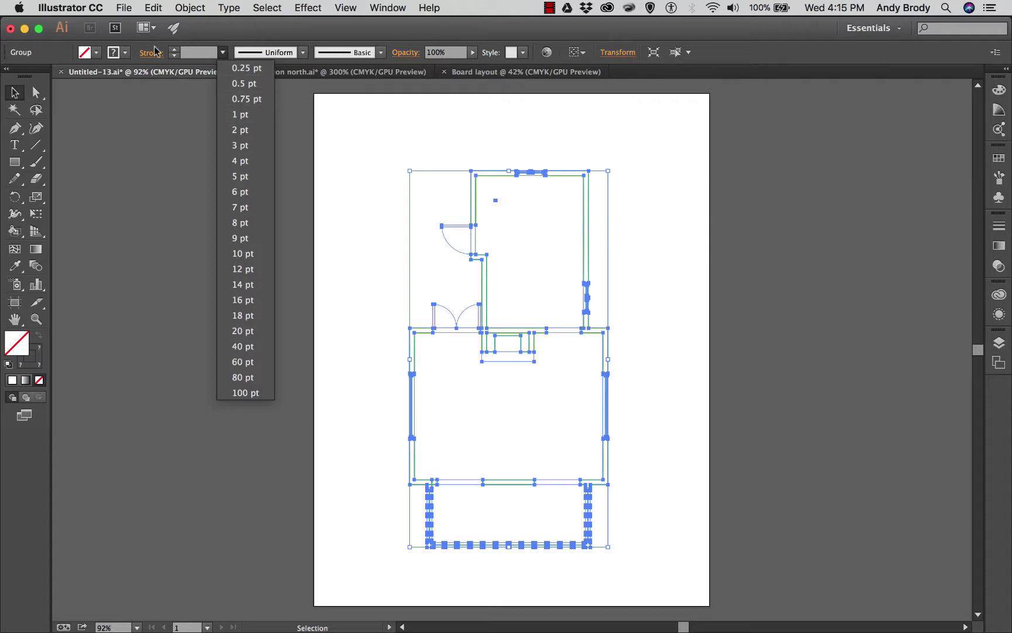
{"action": "left_click", "coordinate": [125, 52]}
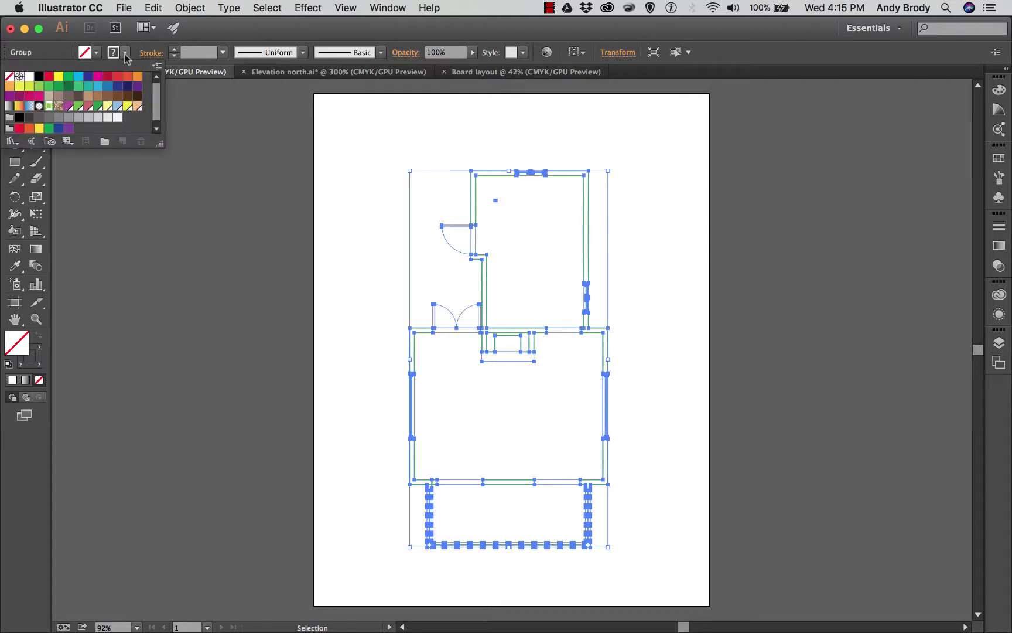
{"action": "left_click", "coordinate": [37, 77]}
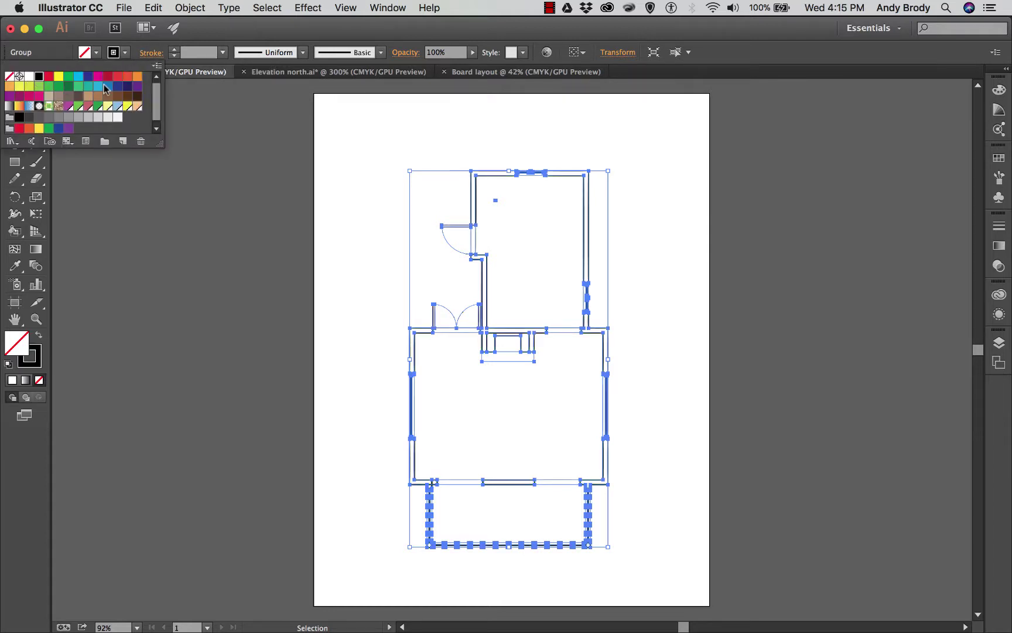
{"action": "left_click", "coordinate": [383, 205]}
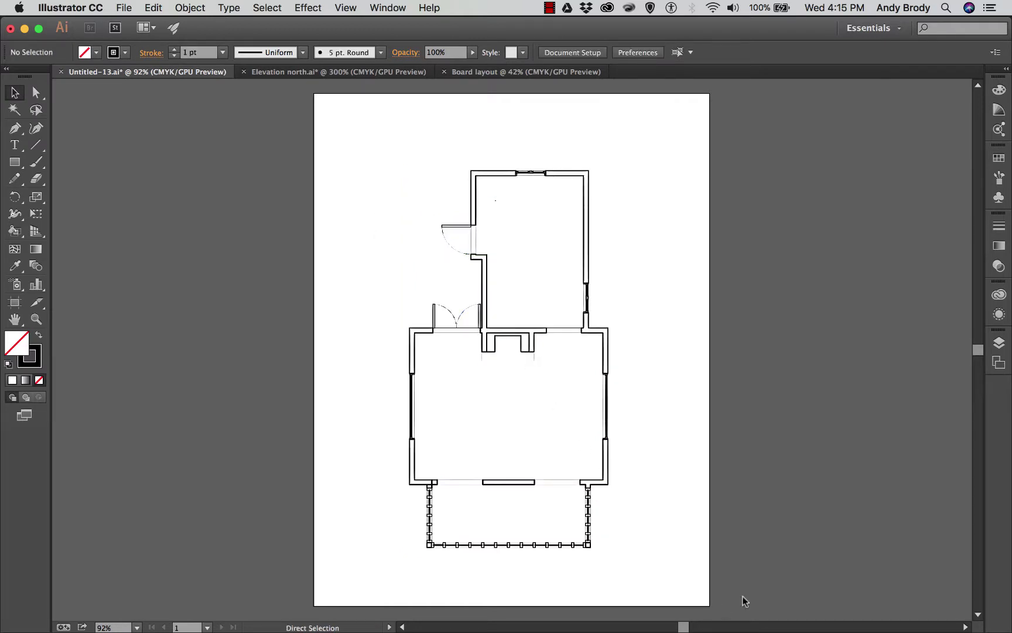
Start a Roughen effect on the entire walls plan with relative size 1%, detail 100/in, smooth points and preview on
{"action": "key", "text": "super+equal"}
{"action": "key", "text": "super+equal"}
{"action": "key", "text": "super+equal"}
{"action": "key", "text": "super+equal"}
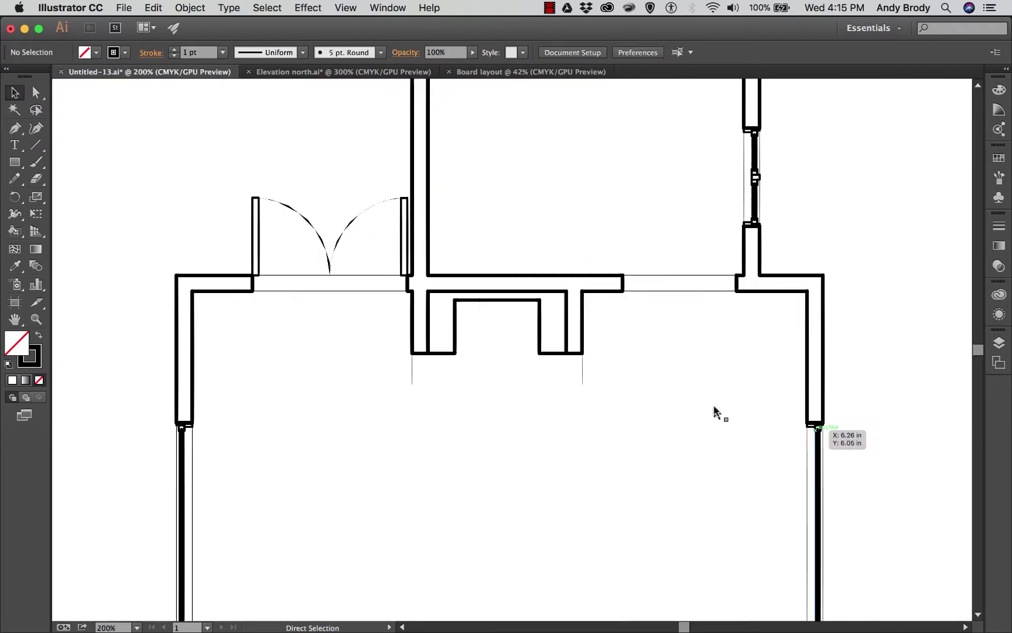
{"action": "key", "text": "super+equal"}
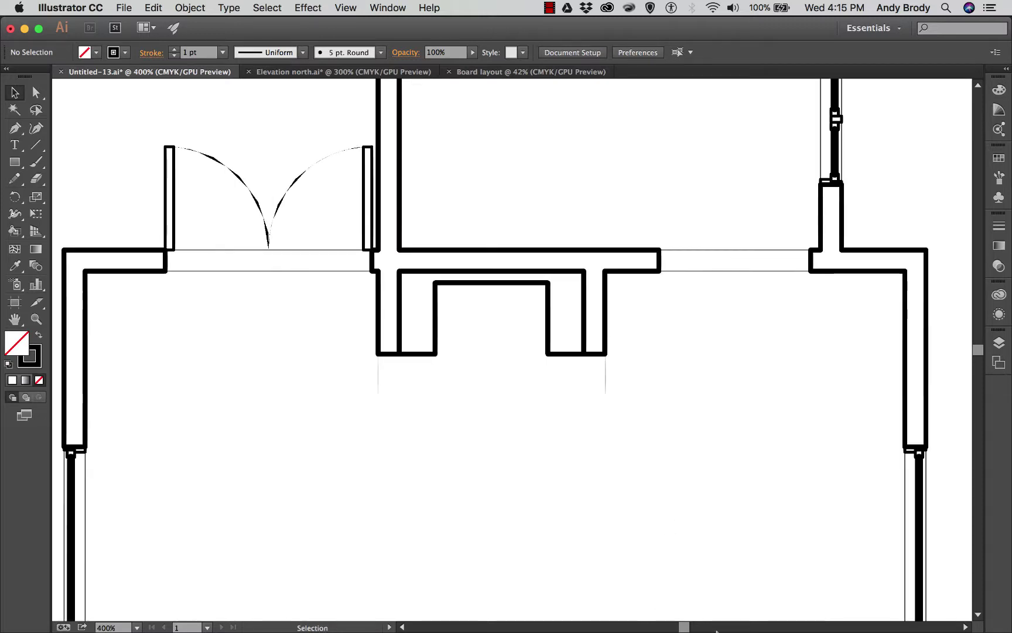
{"action": "key", "text": "super+a"}
{"action": "left_click", "coordinate": [308, 8]}
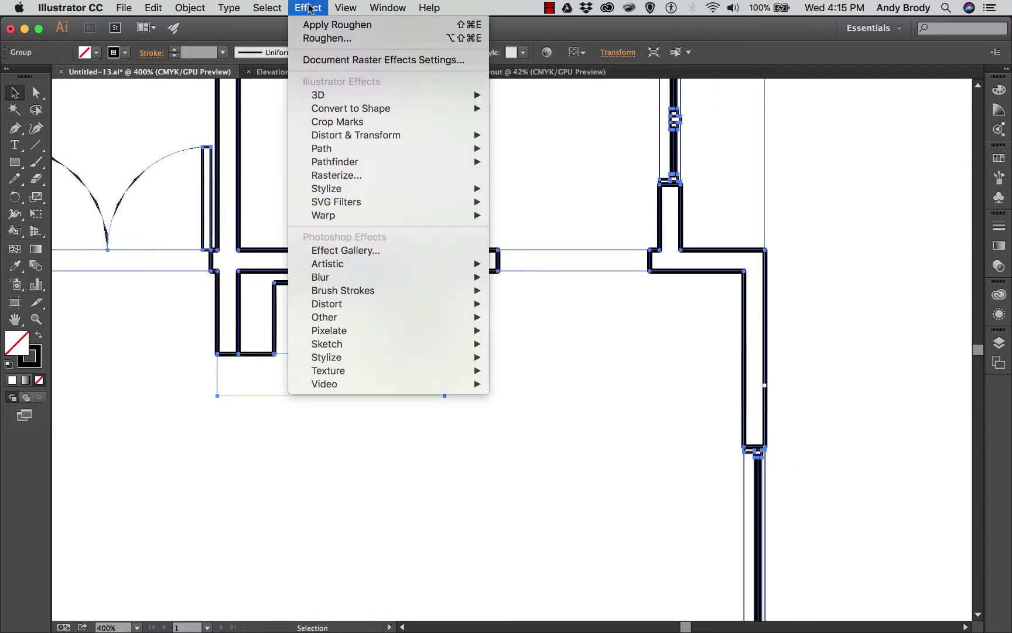
{"action": "mouse_move", "coordinate": [357, 137]}
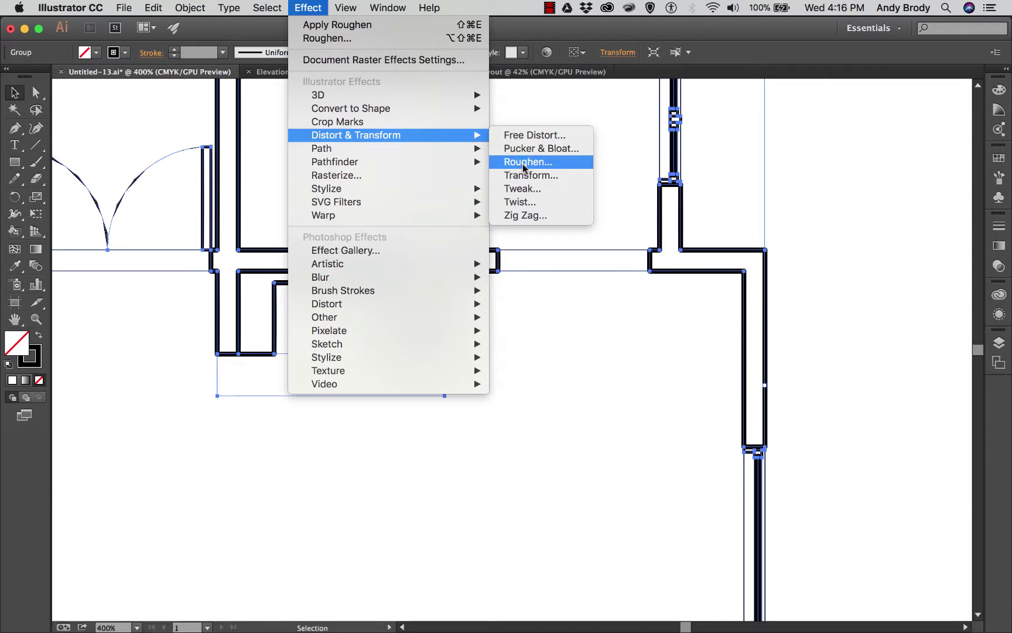
{"action": "left_click", "coordinate": [522, 164]}
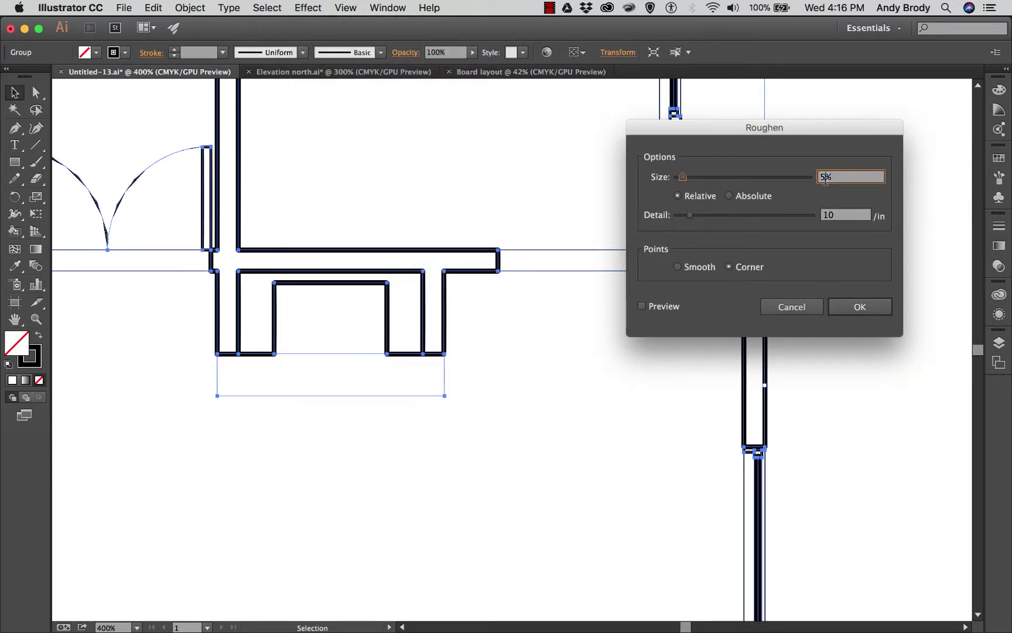
{"action": "key", "text": "BackSpace"}
{"action": "type", "text": "1"}
{"action": "left_click", "coordinate": [834, 218]}
{"action": "type", "text": "0"}
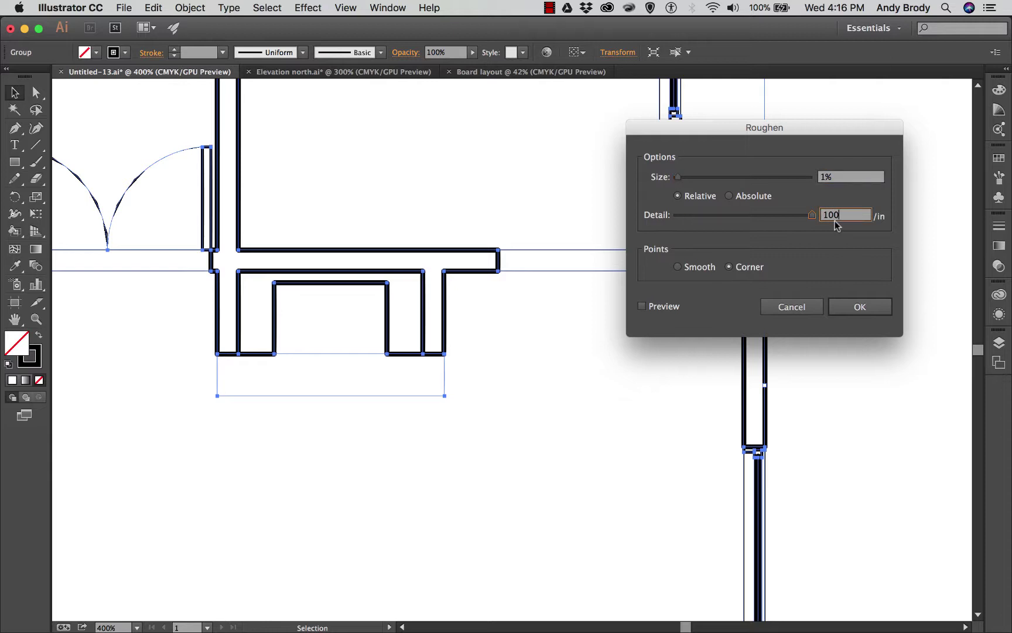
{"action": "left_click", "coordinate": [677, 267]}
{"action": "left_click", "coordinate": [642, 307]}
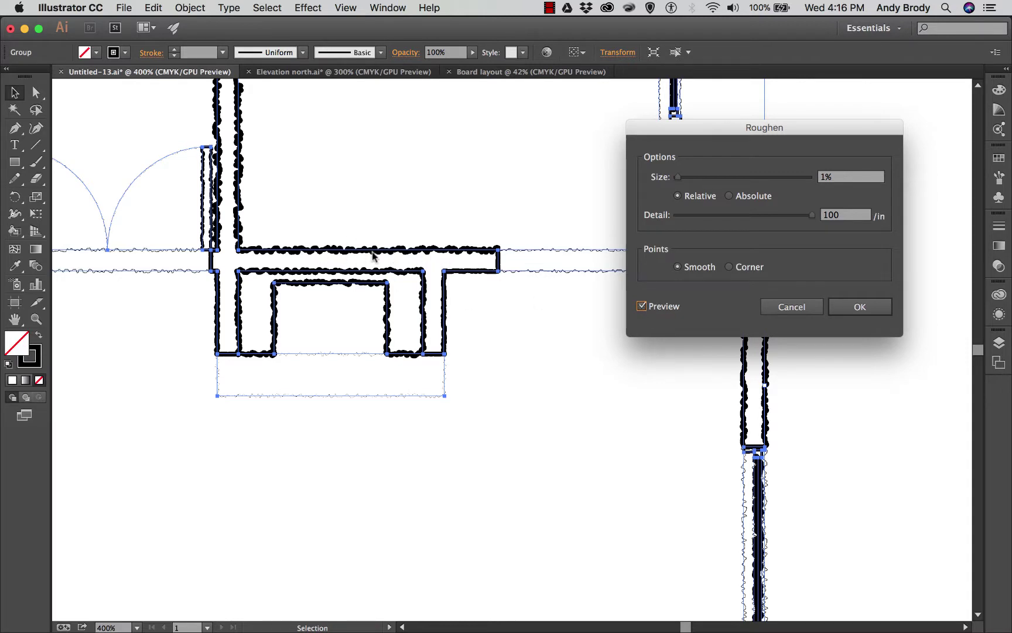
Reduce the Roughen size to 0.1%, keeping detail at 100/in, apply the effect and deselect the plan
{"action": "left_click", "coordinate": [822, 181]}
{"action": "left_click", "coordinate": [840, 214]}
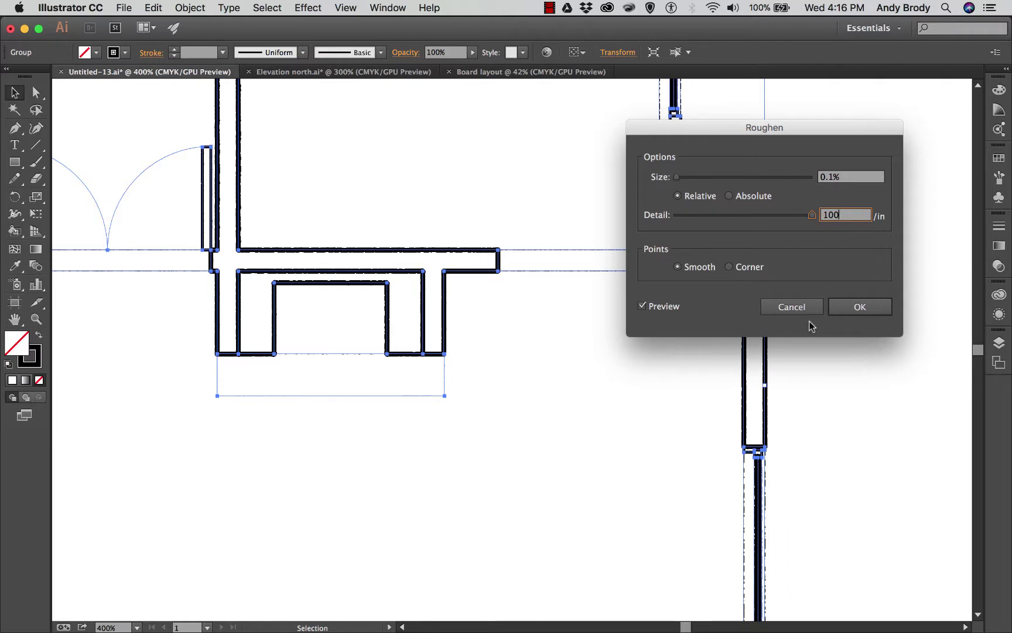
{"action": "left_click", "coordinate": [846, 305]}
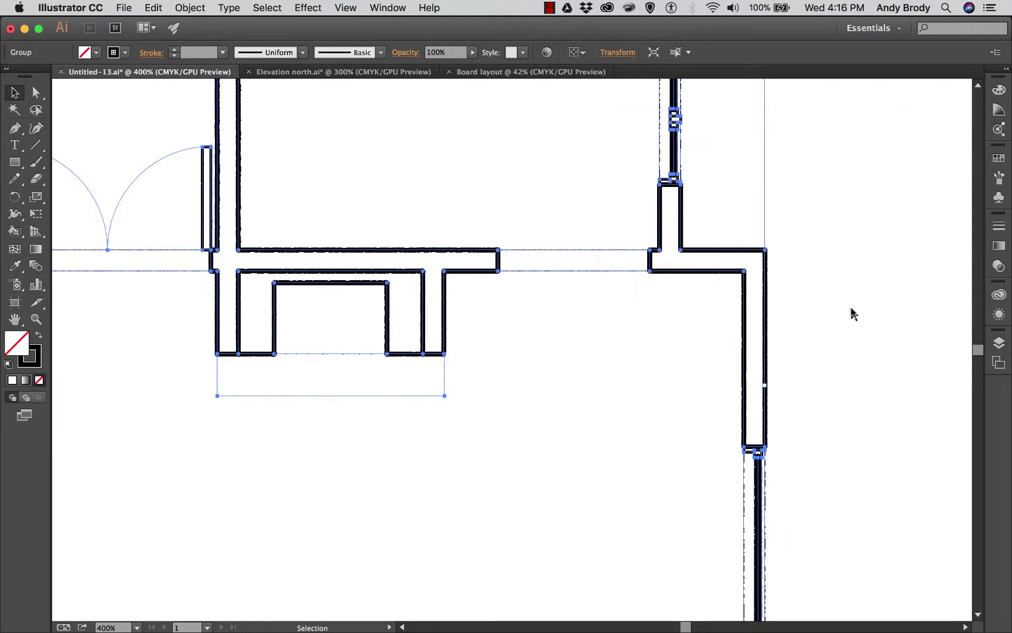
{"action": "key", "text": "super+minus"}
{"action": "key", "text": "super+minus"}
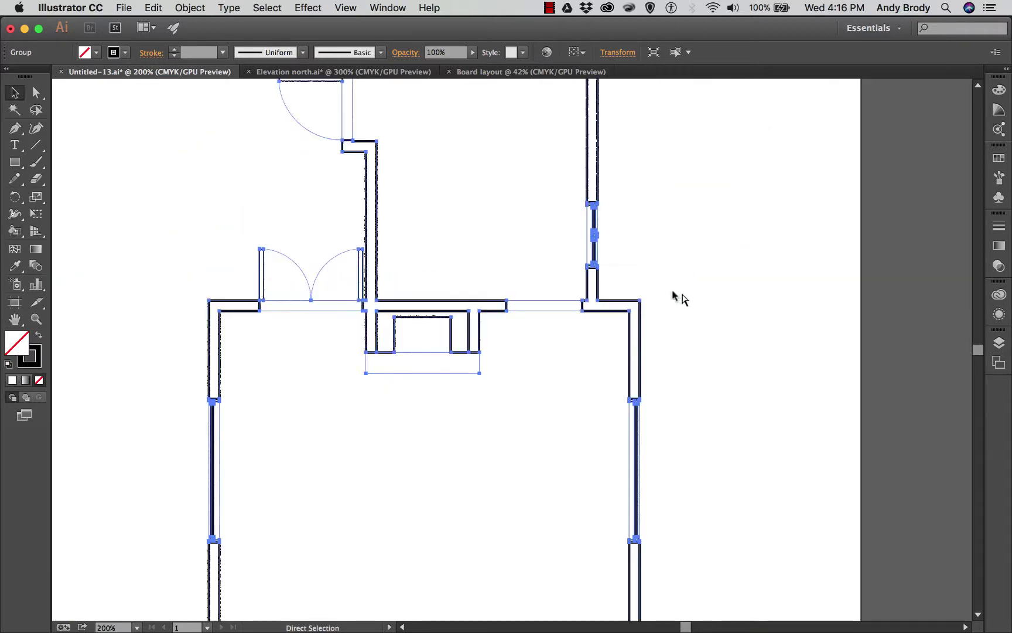
{"action": "key", "text": "super+minus"}
{"action": "key", "text": "super+minus"}
{"action": "left_click", "coordinate": [614, 318]}
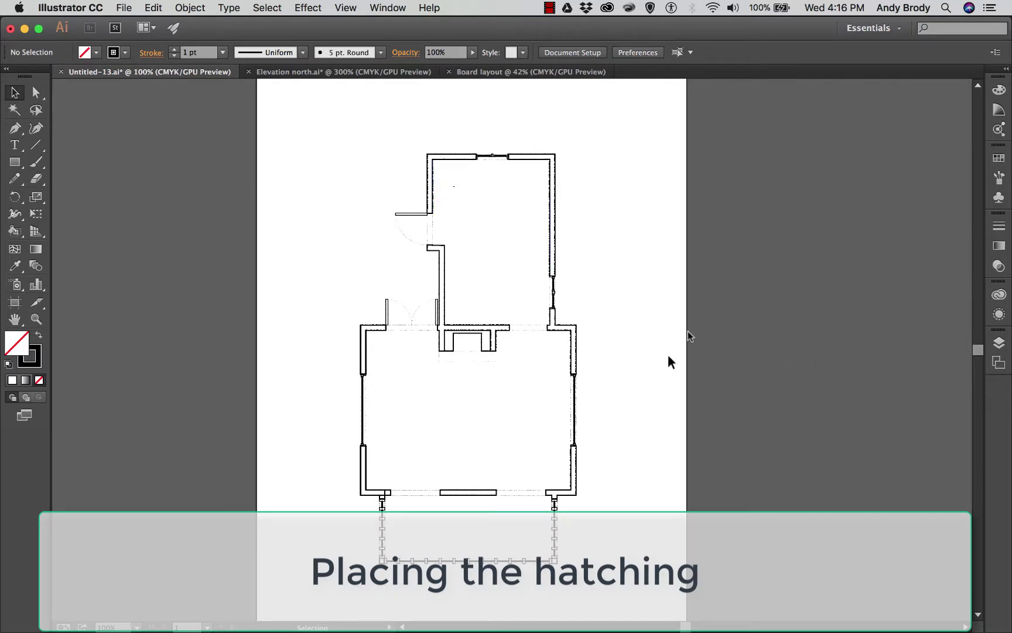
Create a new layer named Hatching and move it below Layer 1 in the drawing order
{"action": "left_click", "coordinate": [997, 347]}
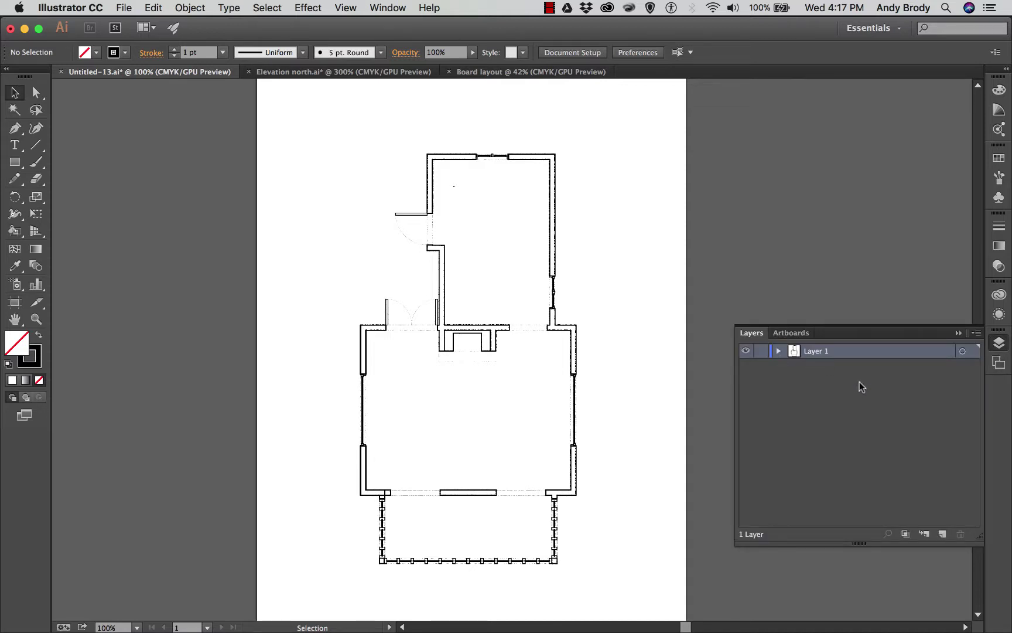
{"action": "left_click", "coordinate": [779, 351]}
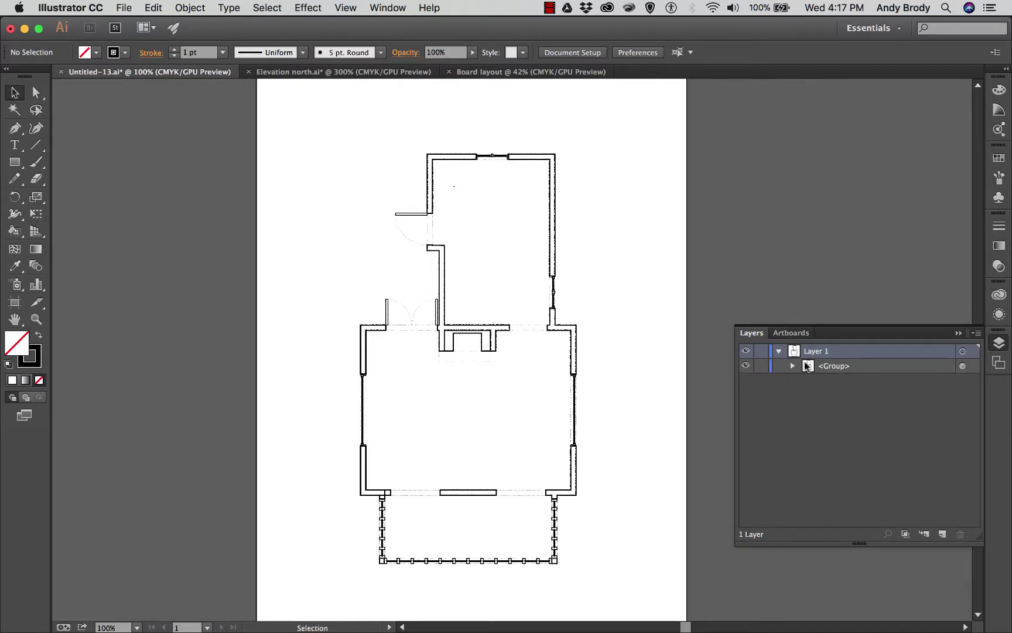
{"action": "left_click", "coordinate": [780, 352]}
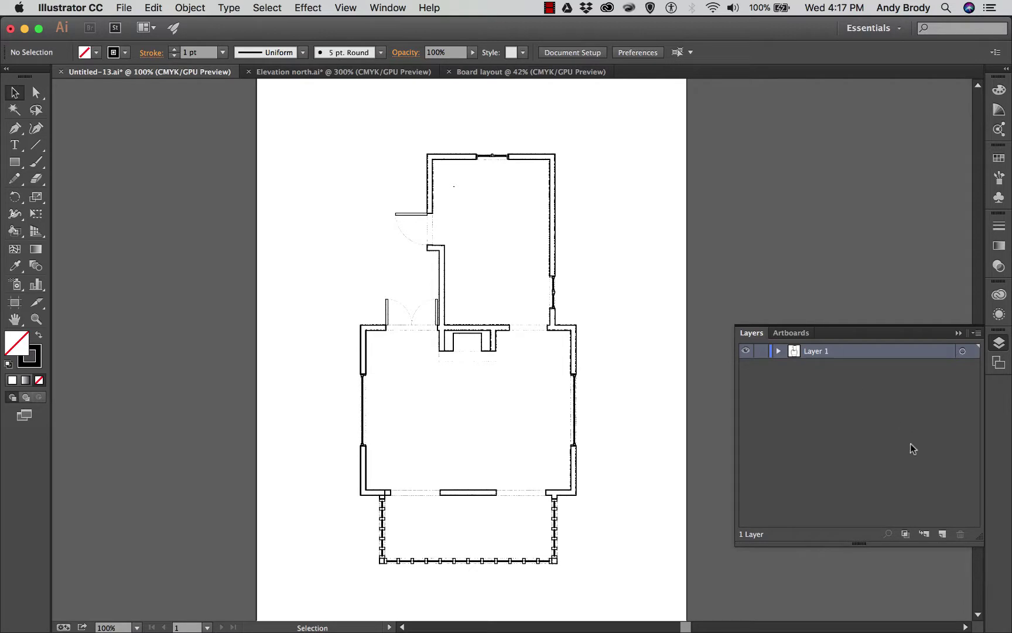
{"action": "left_click", "coordinate": [942, 533]}
{"action": "double_click", "coordinate": [819, 350]}
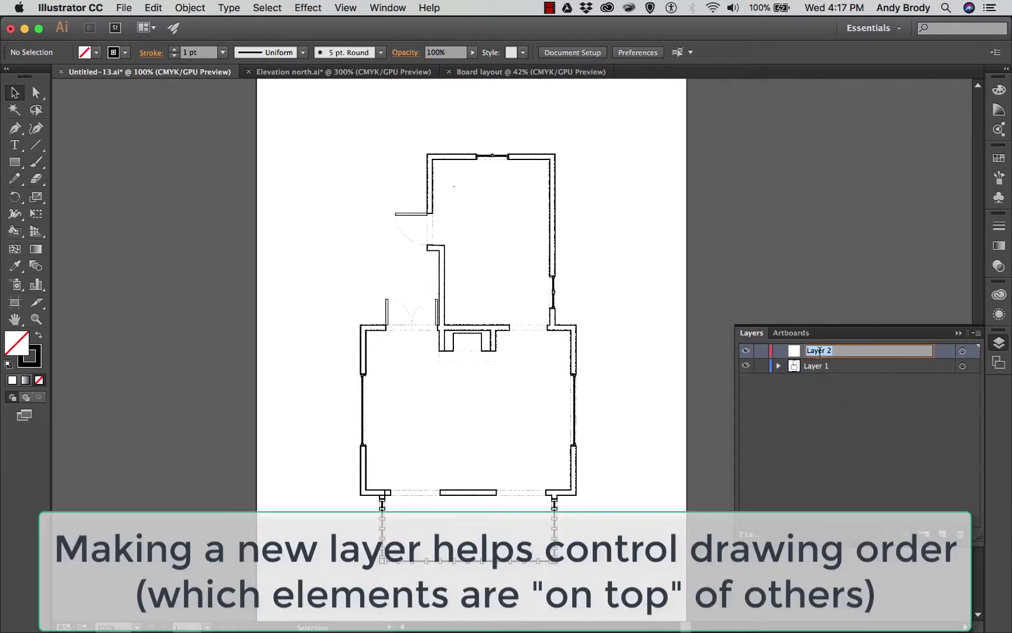
{"action": "type", "text": "Po"}
{"action": "type", "text": "atching"}
{"action": "key", "text": "Return"}
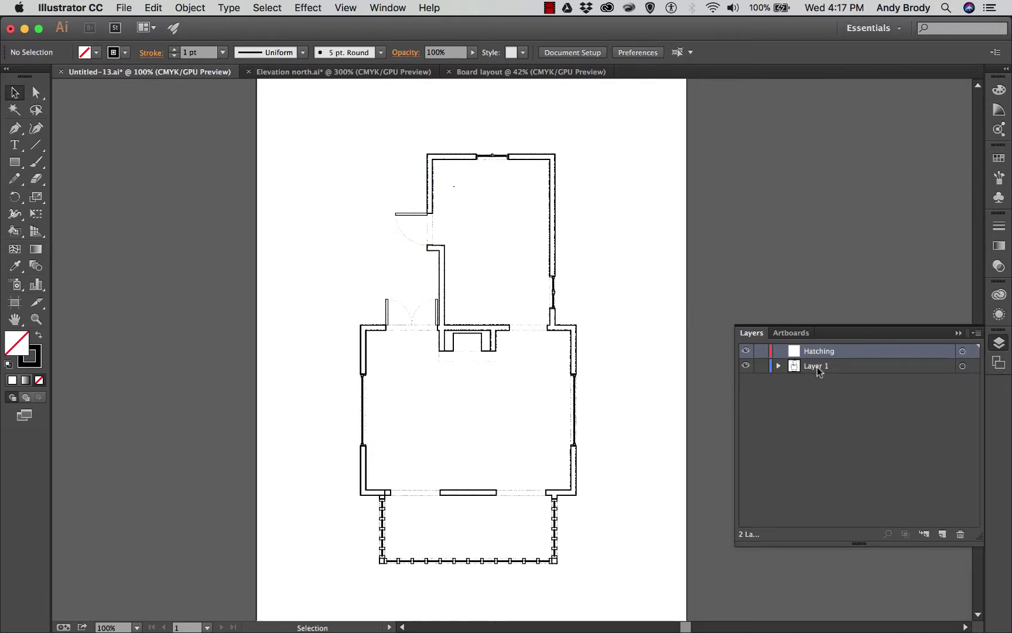
{"action": "left_click_drag", "start_coordinate": [818, 354], "coordinate": [819, 376]}
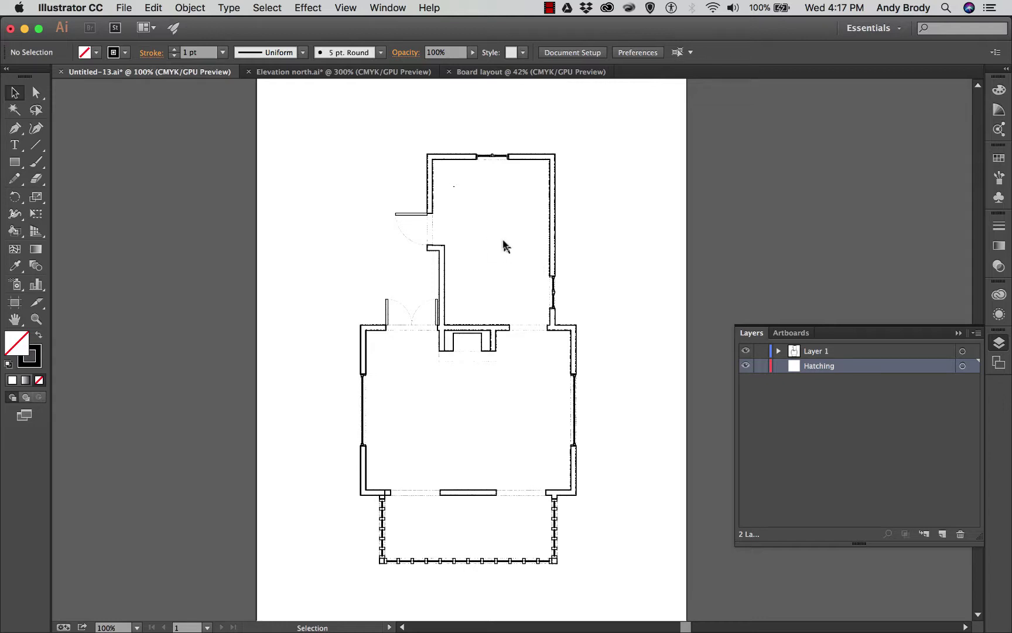
{"action": "left_click", "coordinate": [959, 334]}
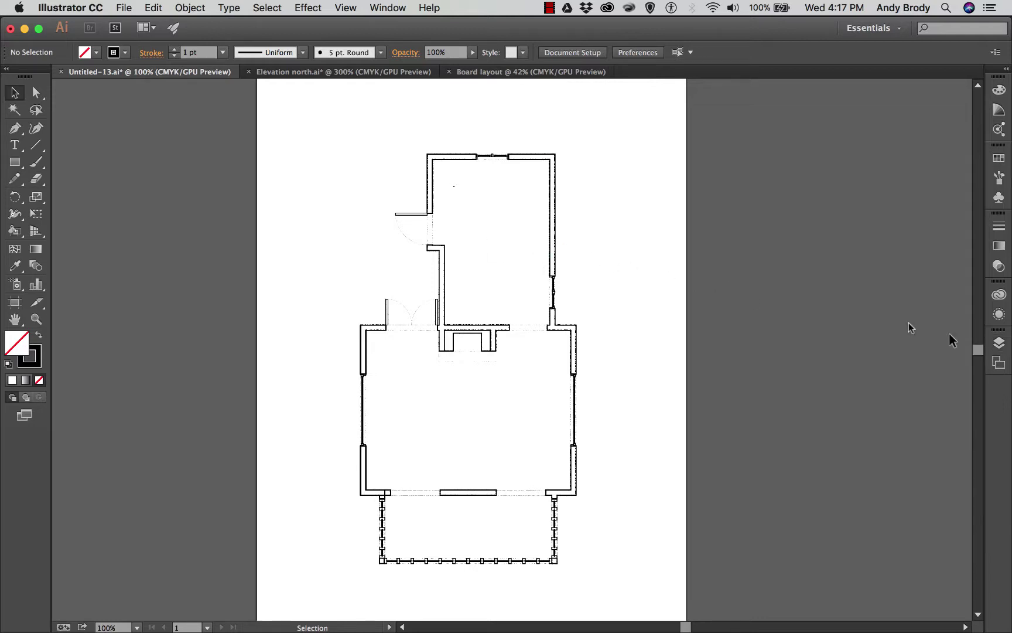
Place floor plan - hatches.dwg on the Hatching layer, merging all conflicting colour swatches into the document
{"action": "key", "text": "super+shift+p"}
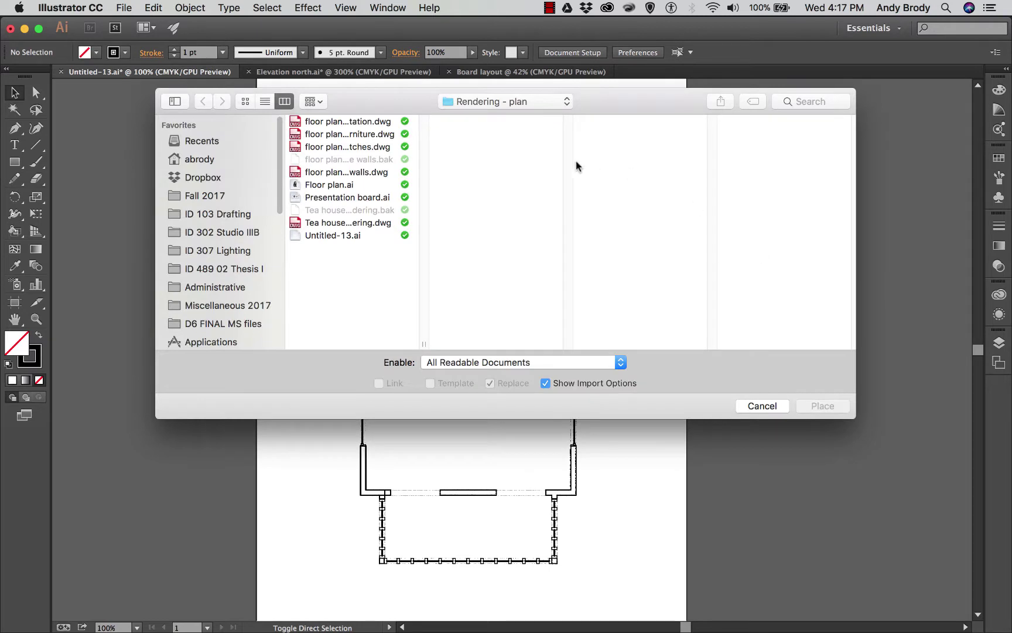
{"action": "left_click", "coordinate": [340, 148]}
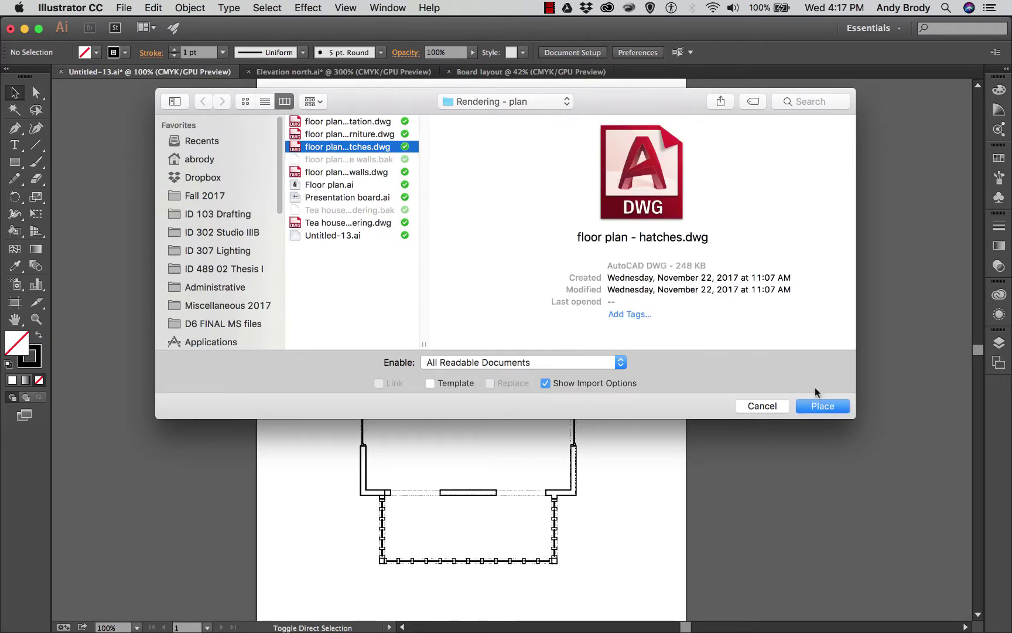
{"action": "left_click", "coordinate": [820, 406]}
{"action": "double_click", "coordinate": [348, 248]}
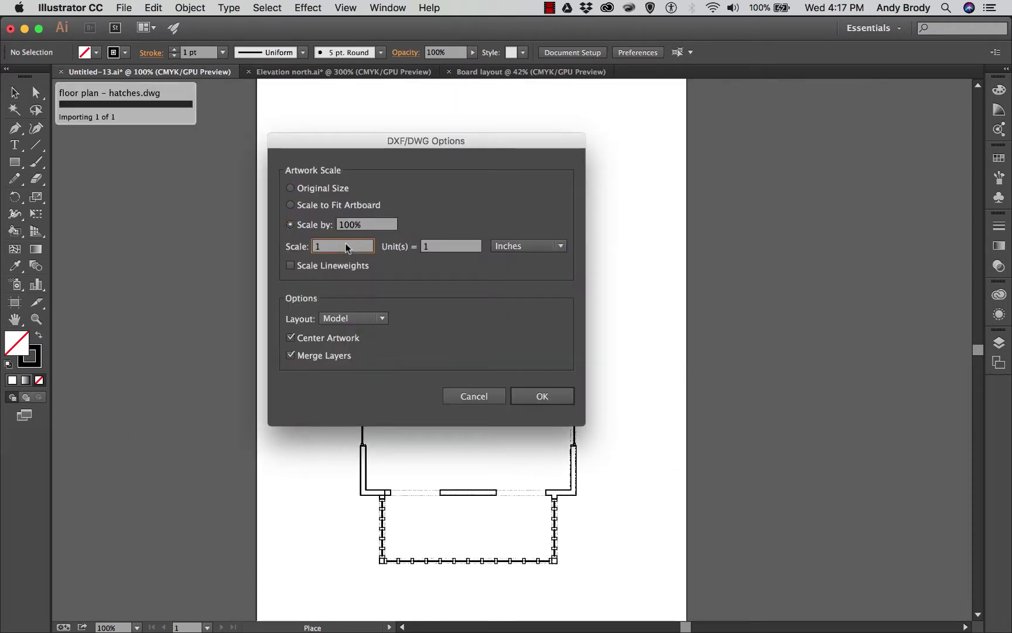
{"action": "key", "text": "Return"}
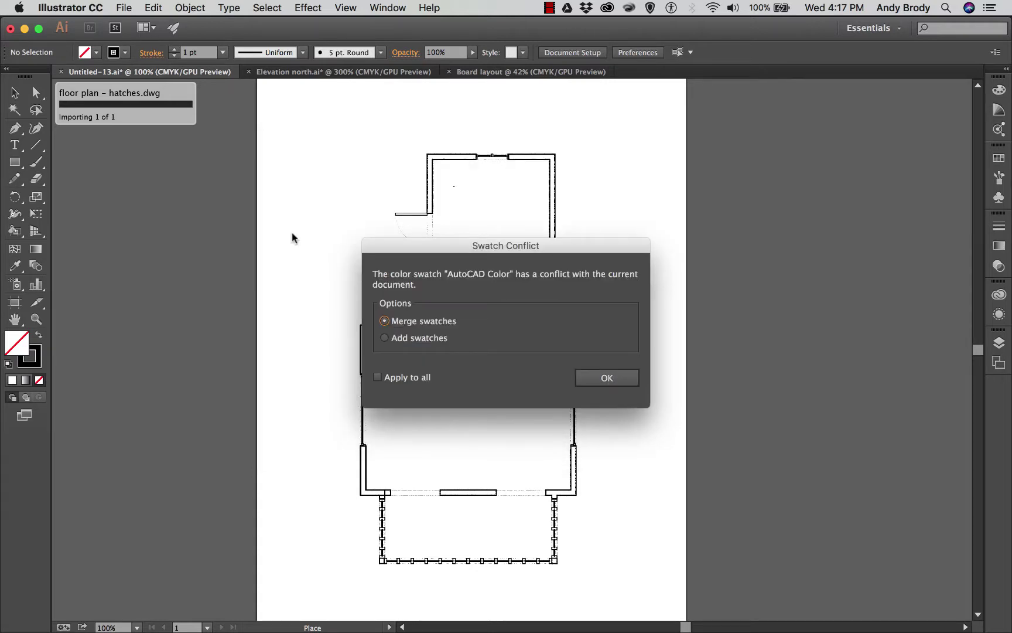
{"action": "left_click", "coordinate": [378, 377]}
{"action": "left_click", "coordinate": [602, 378]}
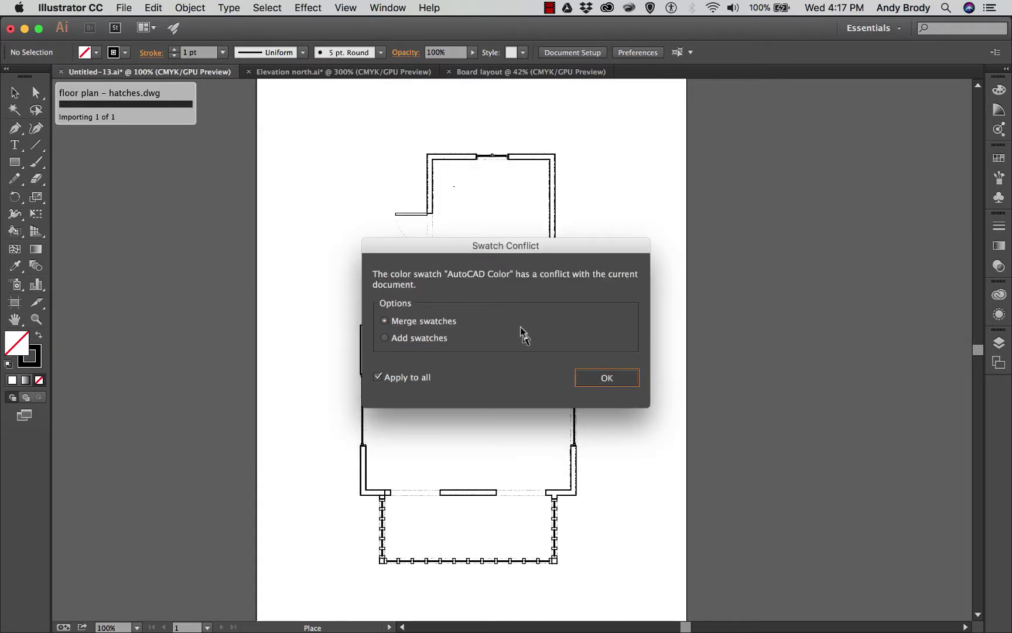
{"action": "left_click", "coordinate": [319, 145]}
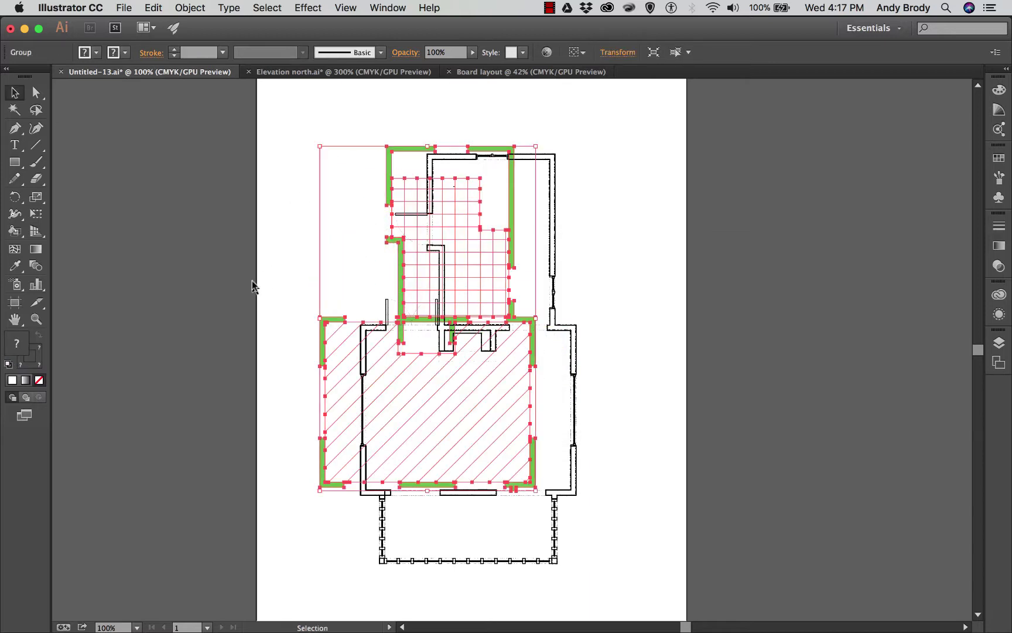
Move the placed hatching so its upper-left wall corner meets the walls plan's matching corner, nudge it up two increments and deselect it
{"action": "key", "text": "a"}
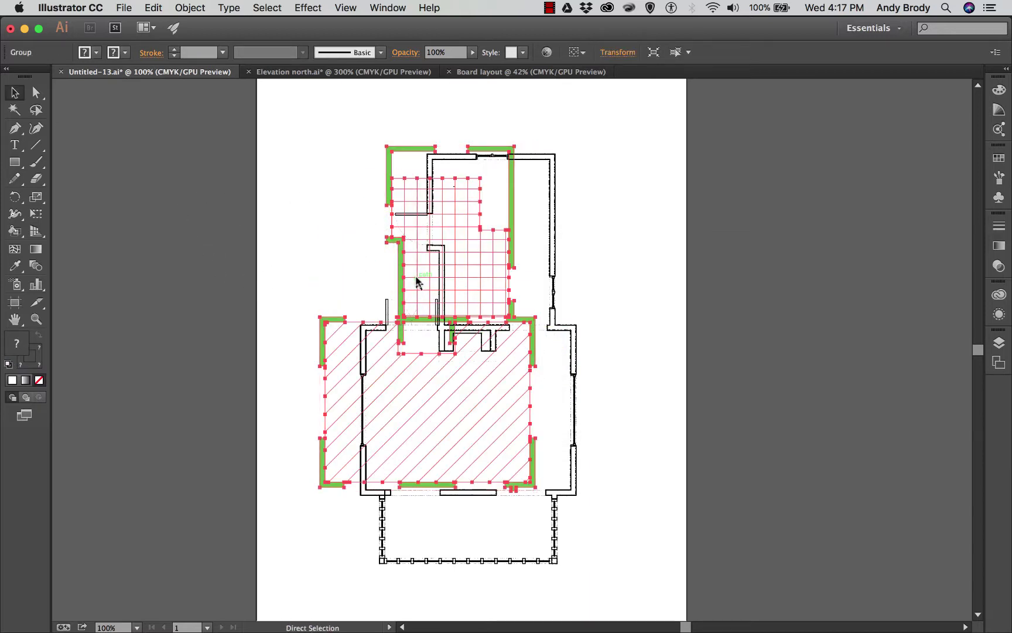
{"action": "key", "text": "super+equal"}
{"action": "key", "text": "v"}
{"action": "scroll", "coordinate": [489, 293], "scroll_direction": "up", "scroll_amount": 5}
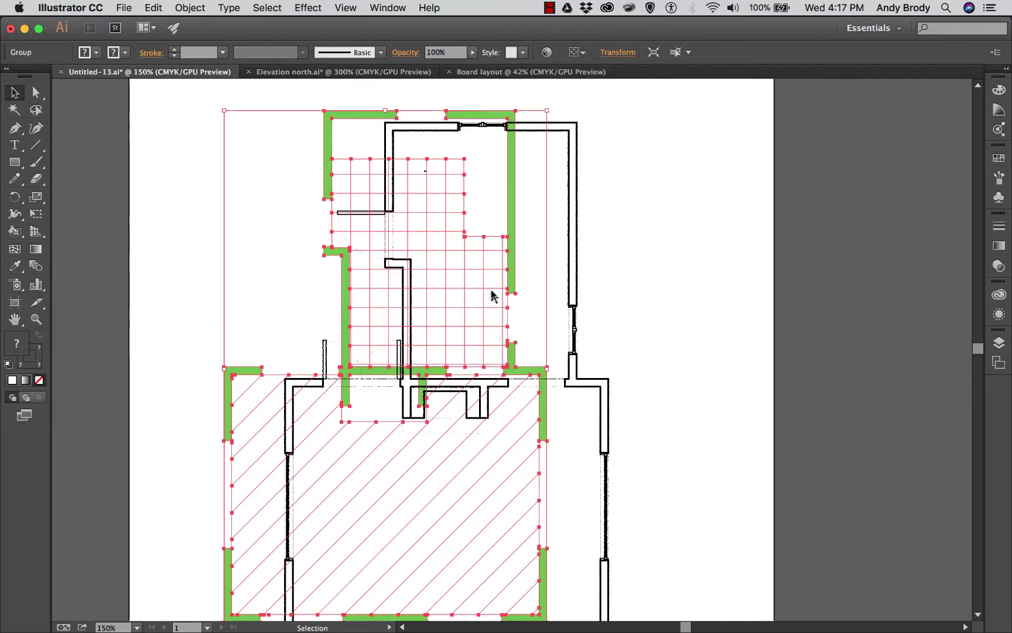
{"action": "key", "text": "super+equal"}
{"action": "scroll", "coordinate": [466, 285], "scroll_direction": "up", "scroll_amount": 3}
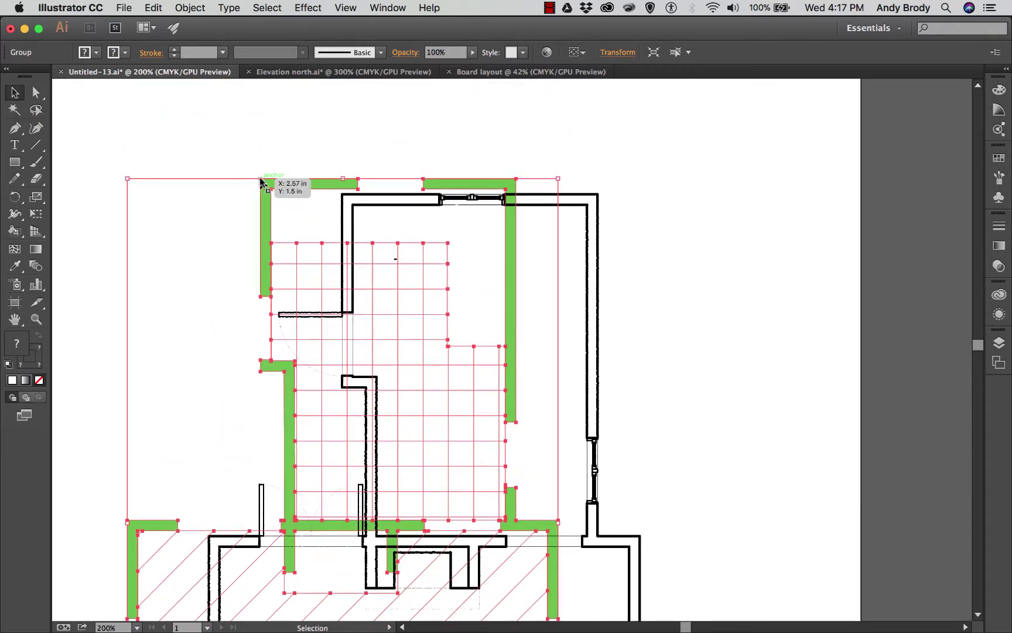
{"action": "mouse_move", "coordinate": [261, 182]}
{"action": "left_mouse_down"}
{"action": "mouse_move", "coordinate": [339, 203]}
{"action": "mouse_move", "coordinate": [342, 194]}
{"action": "left_mouse_up"}
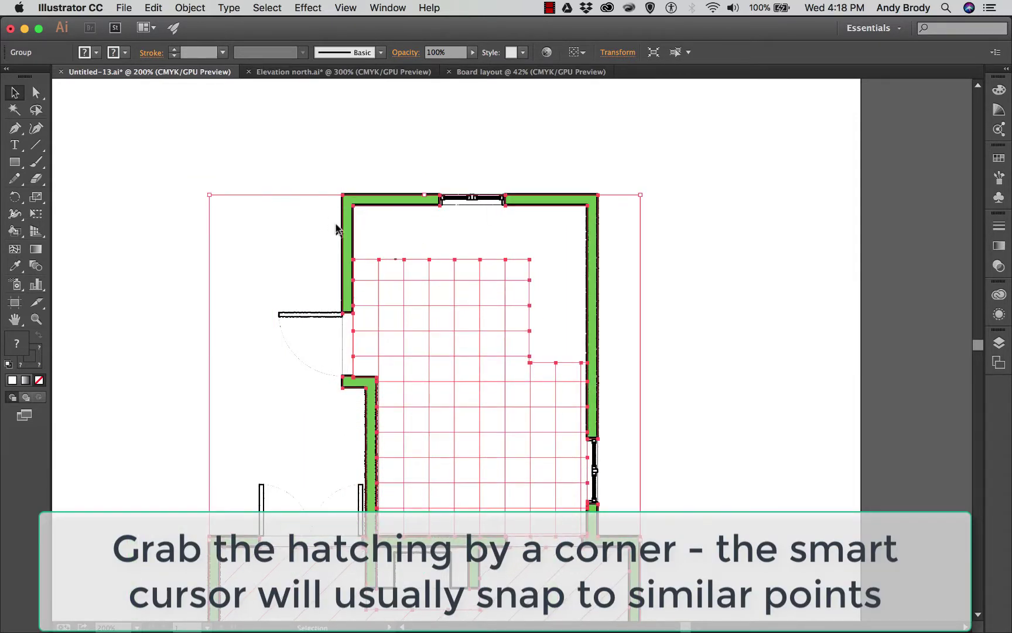
{"action": "key", "text": "Up"}
{"action": "key", "text": "Up"}
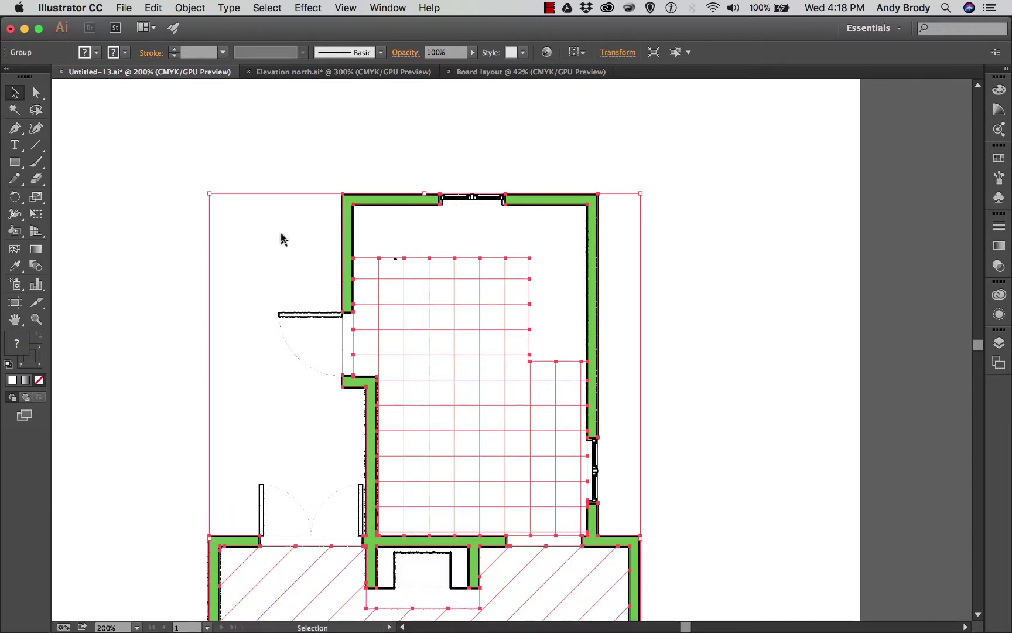
{"action": "left_click", "coordinate": [280, 154]}
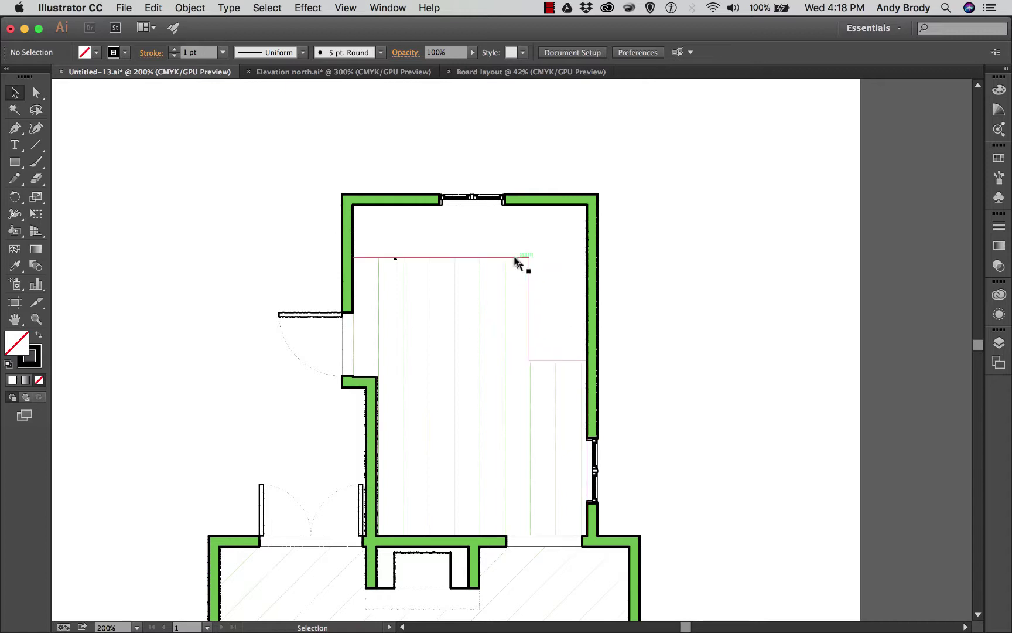
Expand the Hatching layer and its group to list the individual hatches, switching the middle hatch's visibility off and on
{"action": "scroll", "coordinate": [604, 459], "scroll_direction": "down", "scroll_amount": 15}
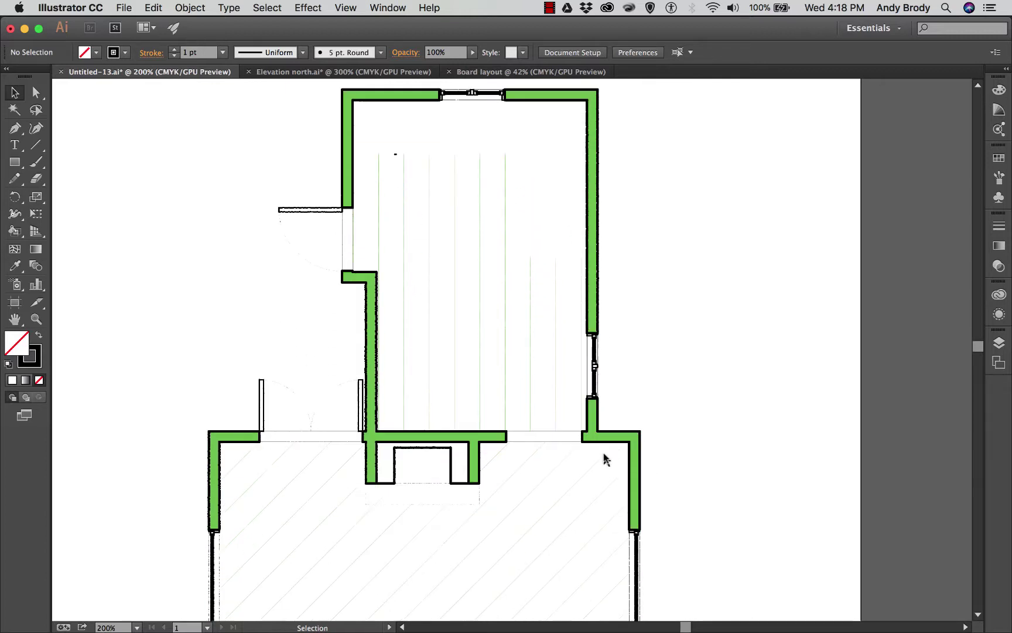
{"action": "scroll", "coordinate": [604, 459], "scroll_direction": "up", "scroll_amount": 4}
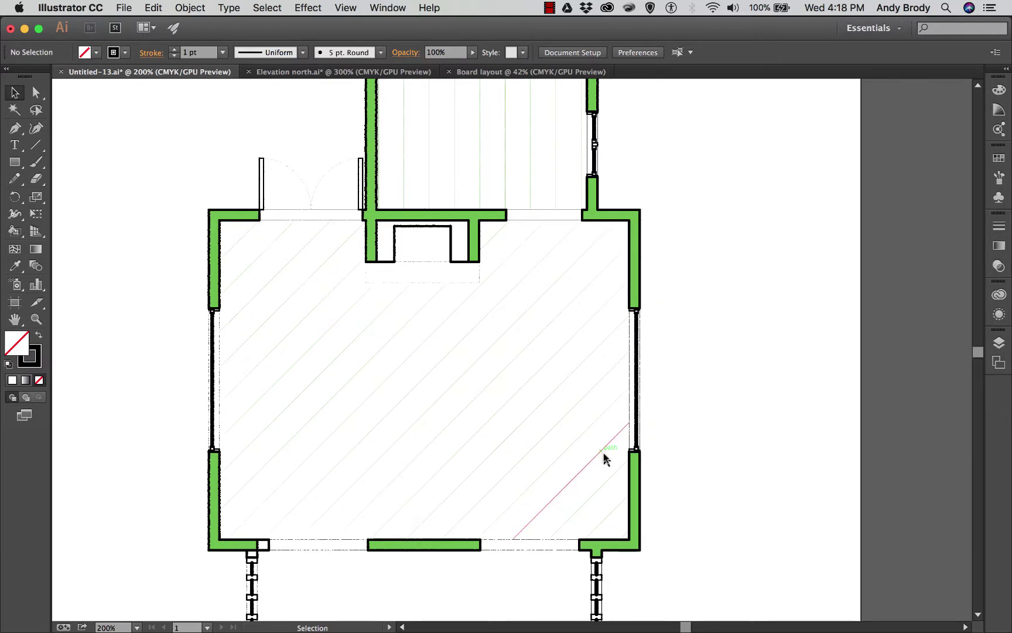
{"action": "scroll", "coordinate": [605, 458], "scroll_direction": "down", "scroll_amount": 1}
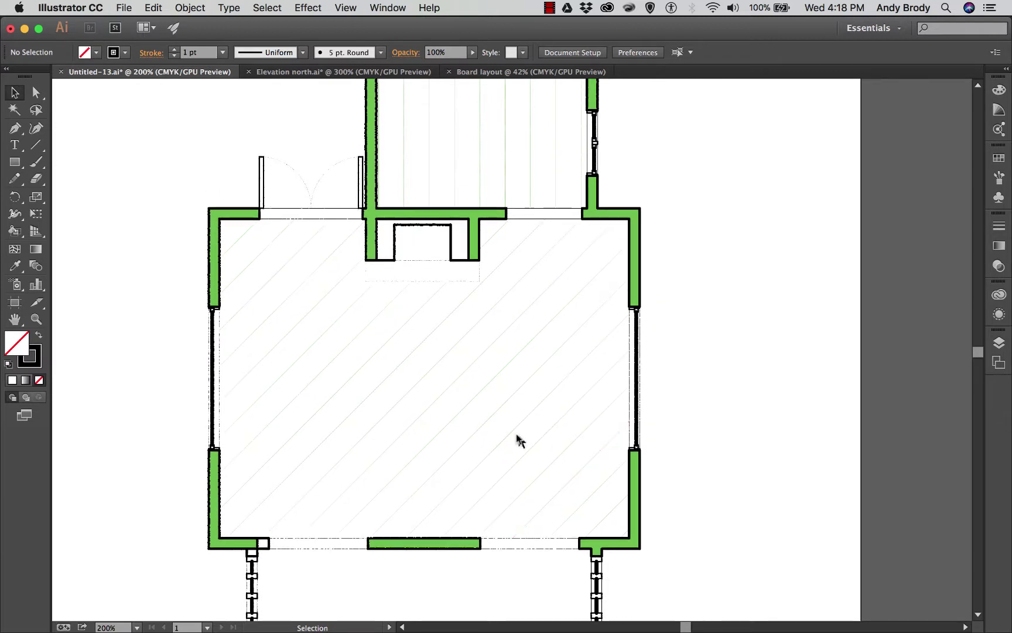
{"action": "scroll", "coordinate": [426, 403], "scroll_direction": "down", "scroll_amount": 1}
{"action": "scroll", "coordinate": [426, 403], "scroll_direction": "up", "scroll_amount": 2}
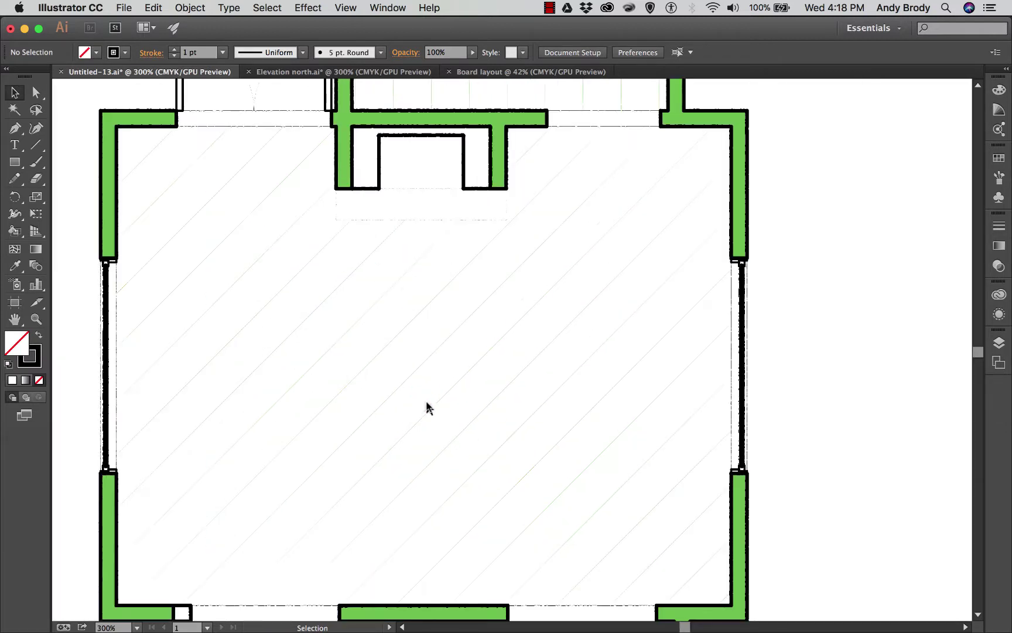
{"action": "scroll", "coordinate": [497, 435], "scroll_direction": "down", "scroll_amount": 1}
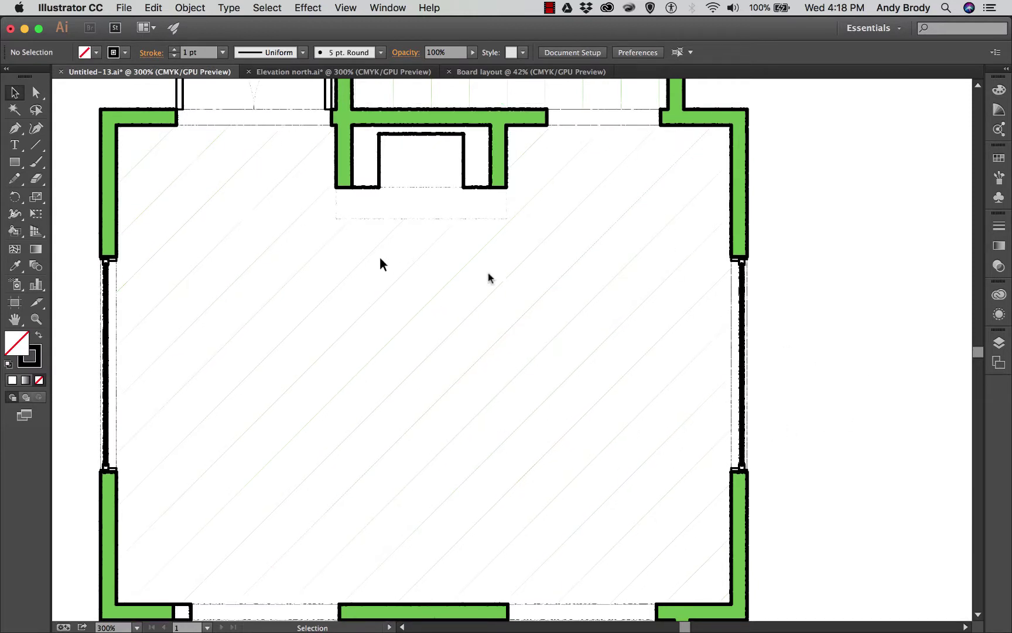
{"action": "left_click", "coordinate": [1000, 345]}
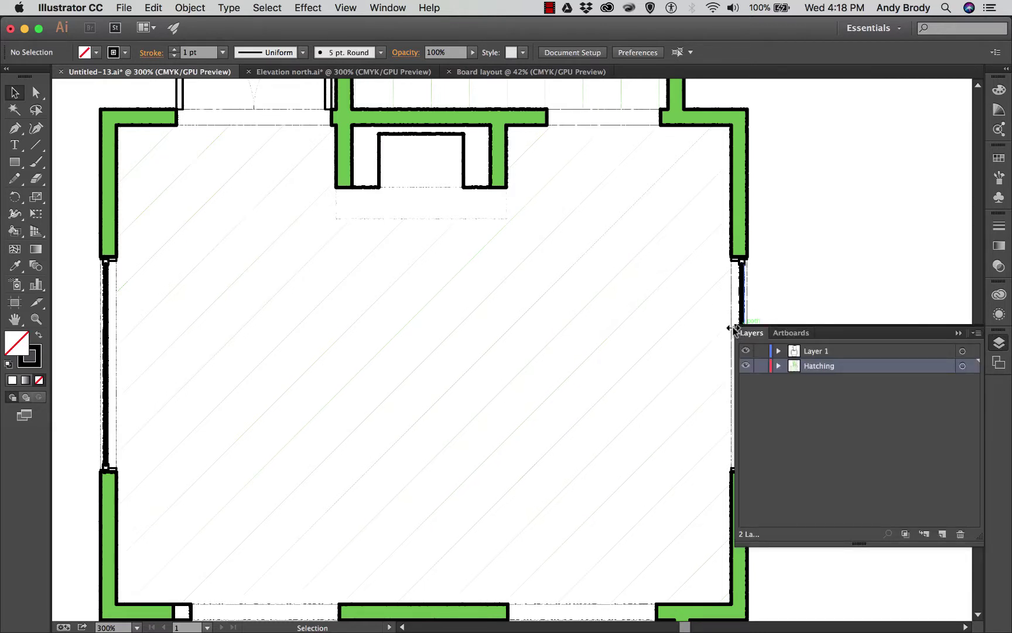
{"action": "left_click_drag", "start_coordinate": [733, 329], "coordinate": [771, 329]}
{"action": "left_click", "coordinate": [815, 365]}
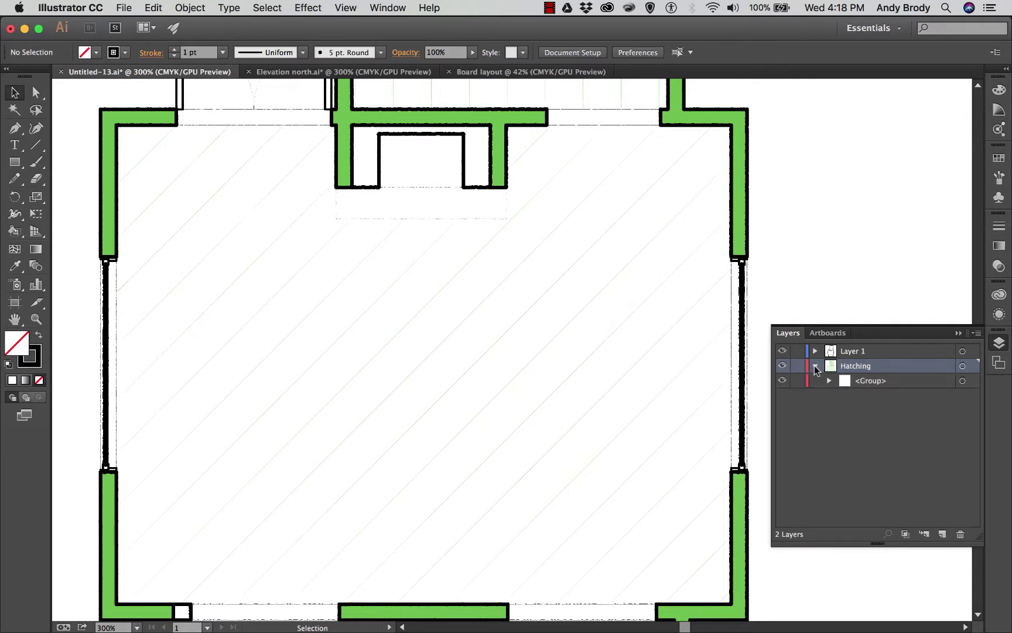
{"action": "left_click", "coordinate": [829, 380]}
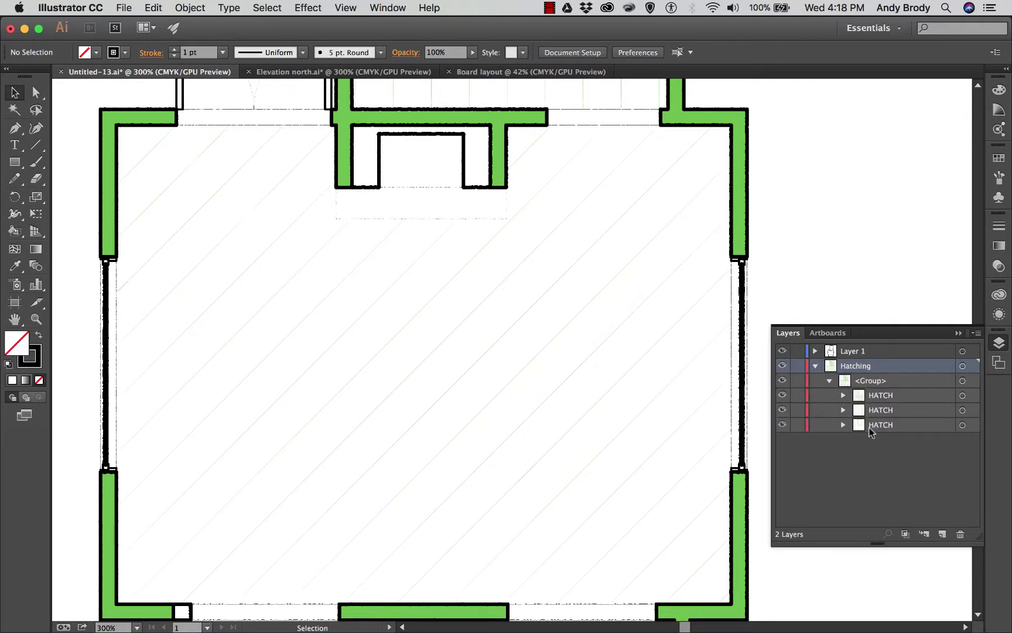
{"action": "left_click", "coordinate": [781, 409]}
{"action": "left_click", "coordinate": [781, 409]}
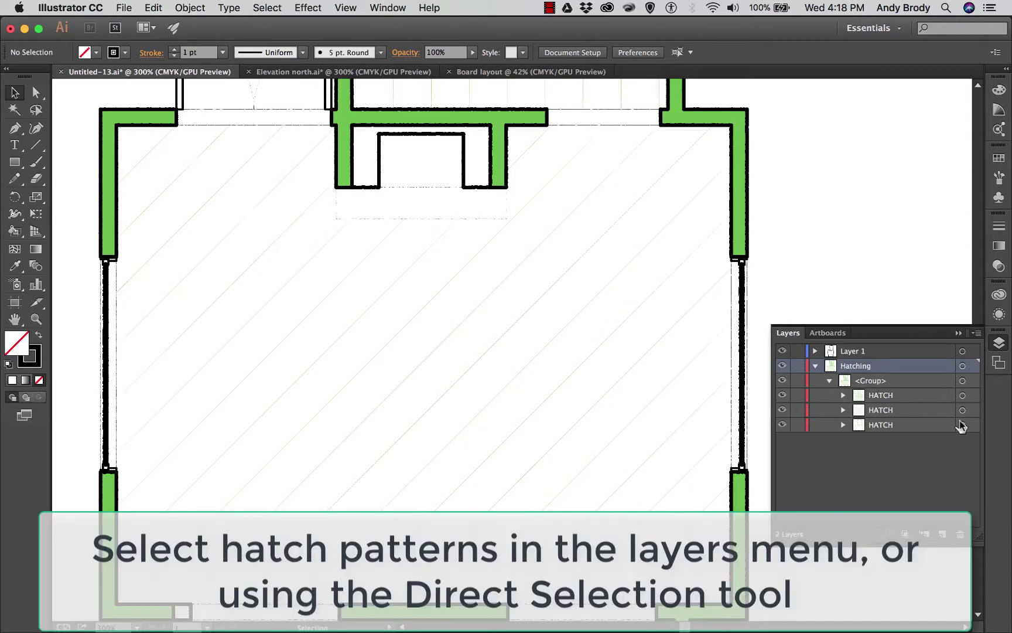
Fill the green wall hatch with a light beige swatch, lower its opacity to 82% and deselect it
{"action": "left_click", "coordinate": [961, 422]}
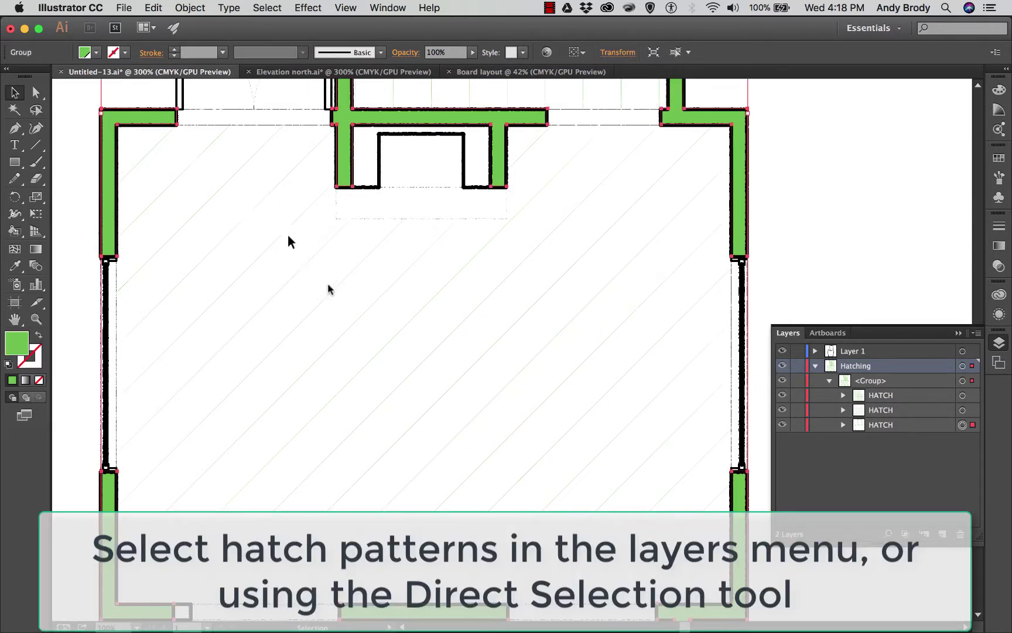
{"action": "left_click", "coordinate": [87, 53]}
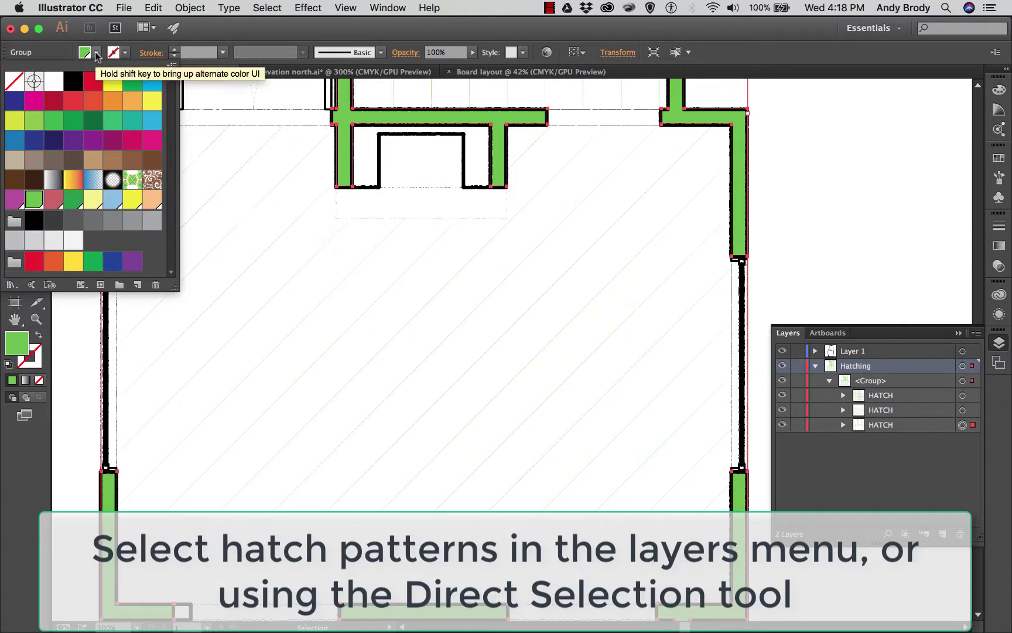
{"action": "left_click", "coordinate": [14, 159]}
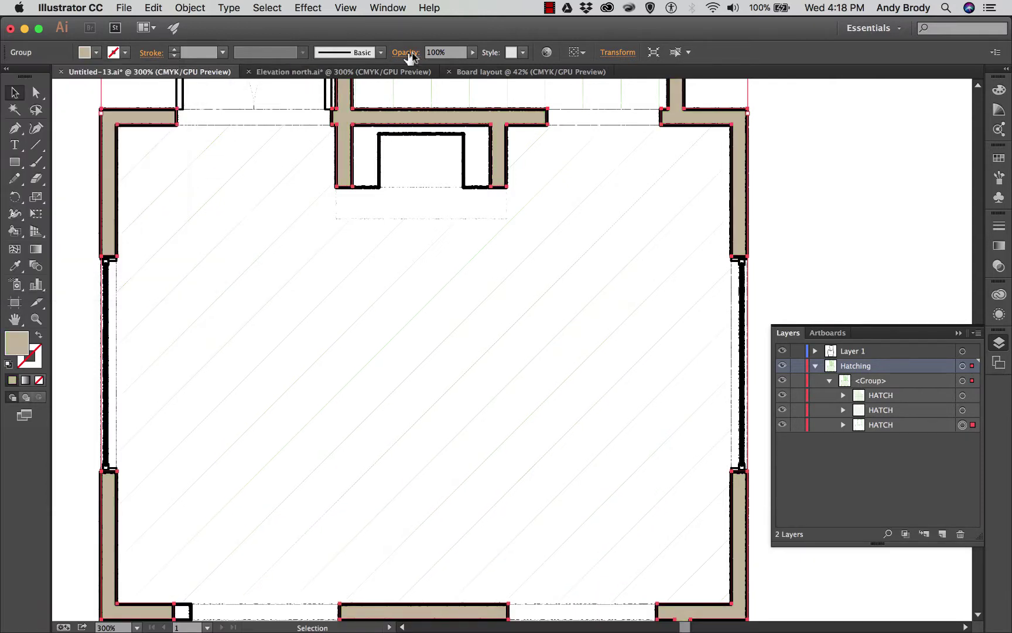
{"action": "left_click", "coordinate": [472, 54]}
{"action": "left_click_drag", "start_coordinate": [475, 65], "coordinate": [463, 65]}
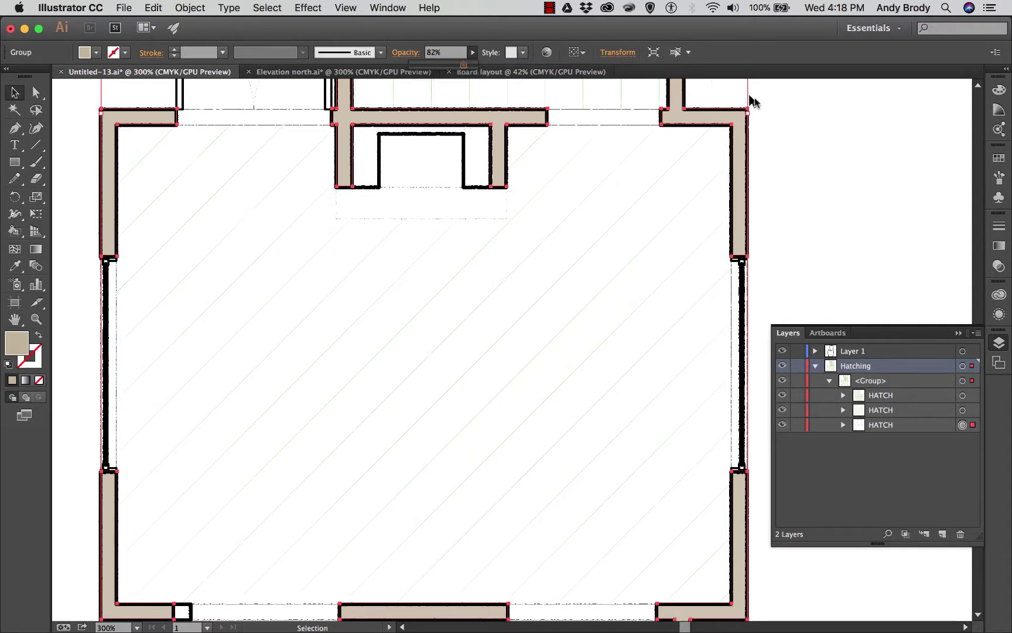
{"action": "left_click", "coordinate": [832, 136]}
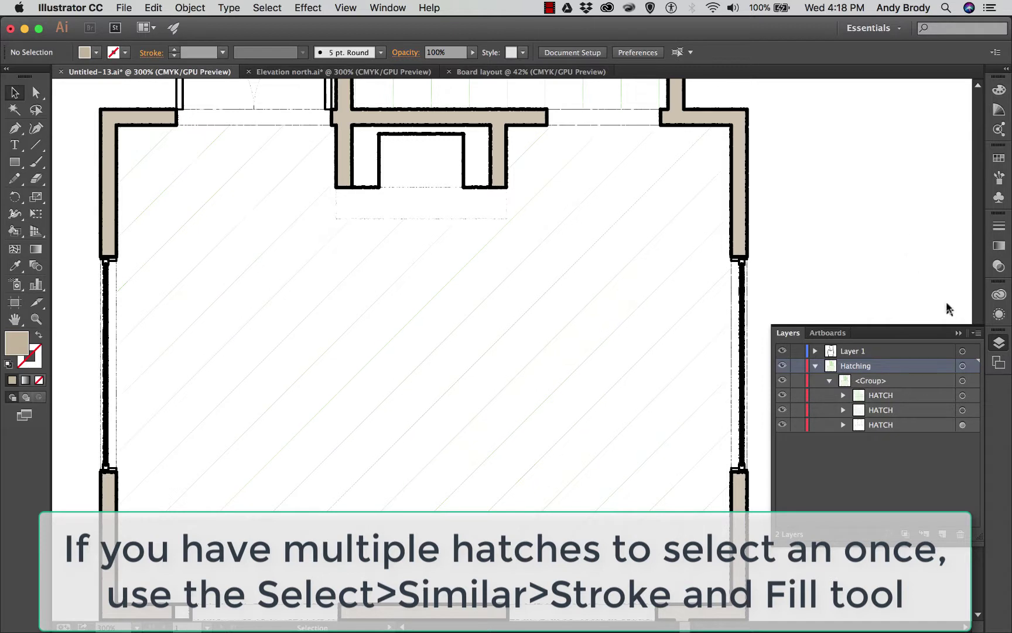
{"action": "left_click", "coordinate": [958, 333]}
{"action": "left_click", "coordinate": [999, 266]}
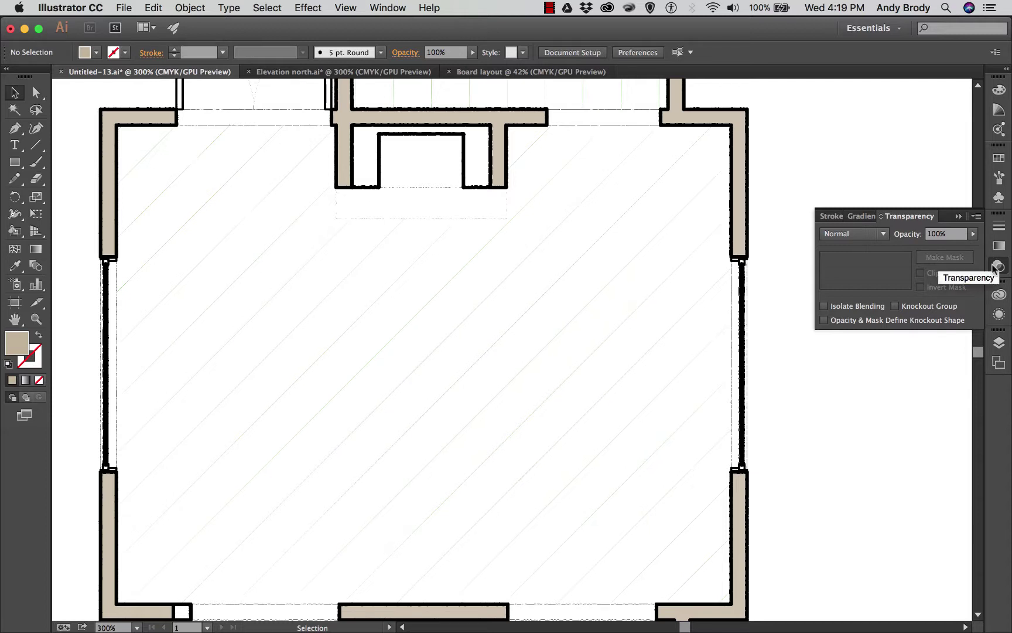
{"action": "left_click", "coordinate": [958, 217]}
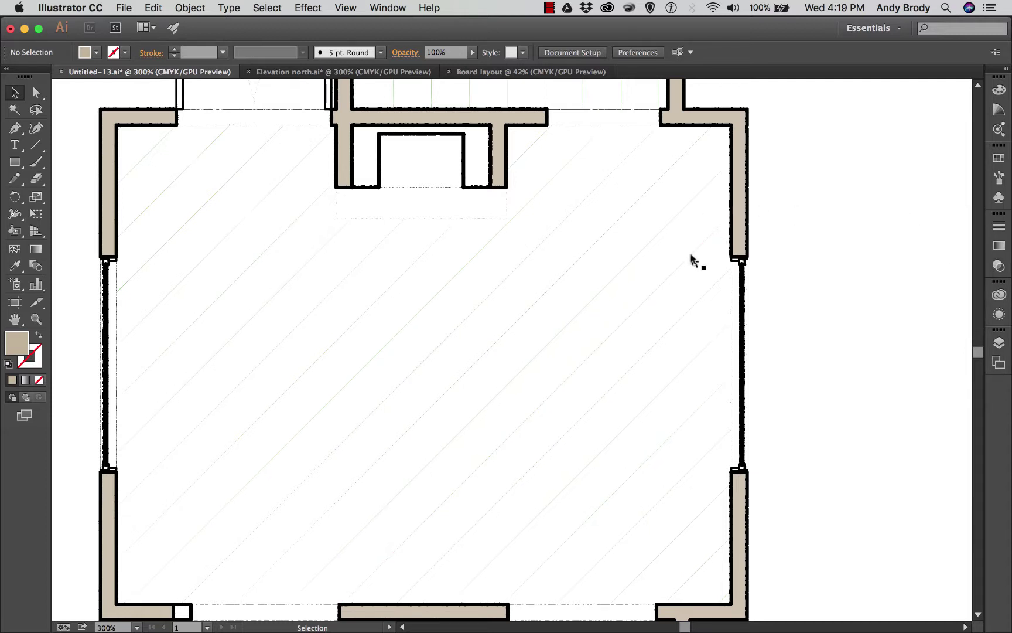
{"action": "left_click", "coordinate": [998, 343]}
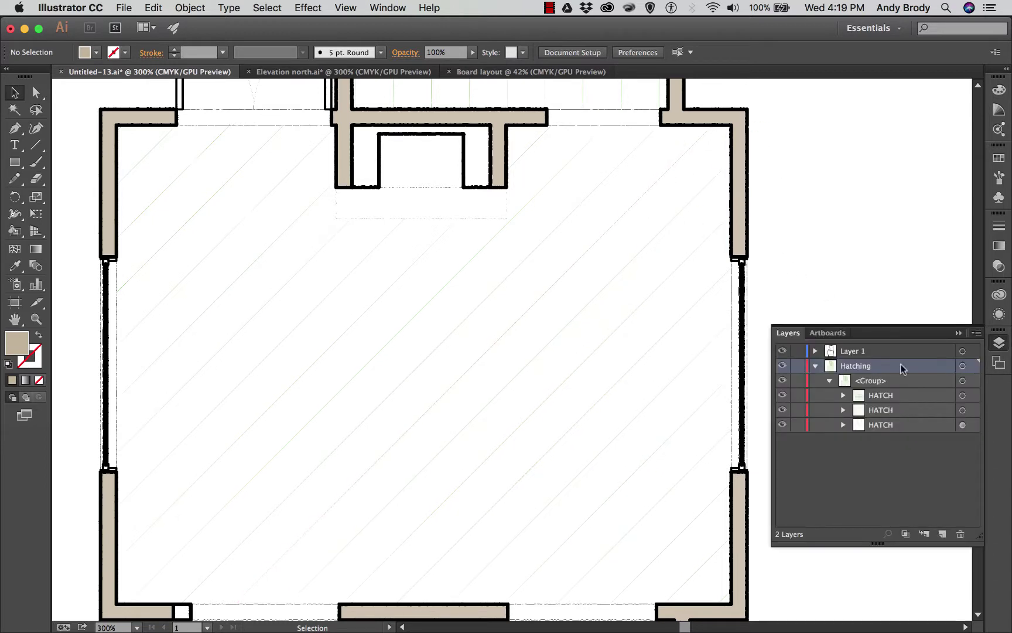
Apply the 6.00 bristle brush with a 0.75 pt stroke to the diagonal floor hatch in the large room
{"action": "left_click", "coordinate": [879, 410]}
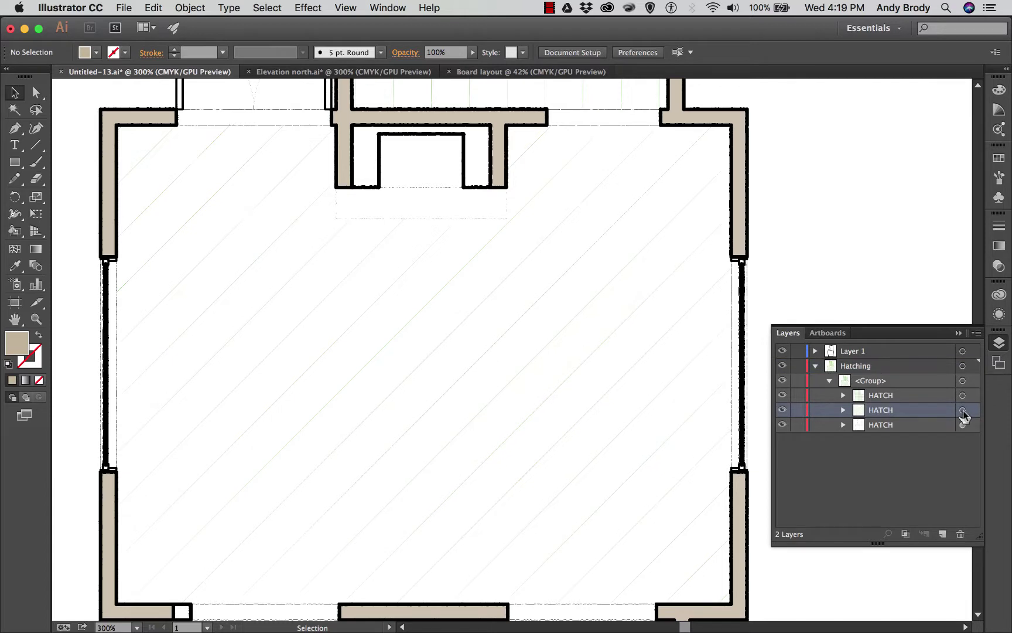
{"action": "left_click", "coordinate": [963, 410]}
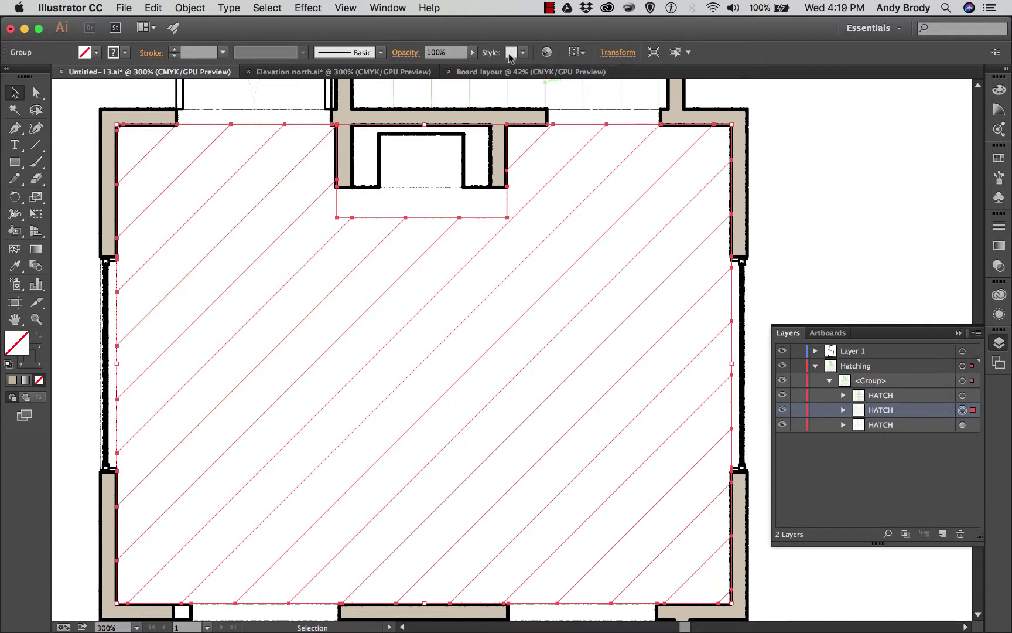
{"action": "left_click", "coordinate": [382, 53]}
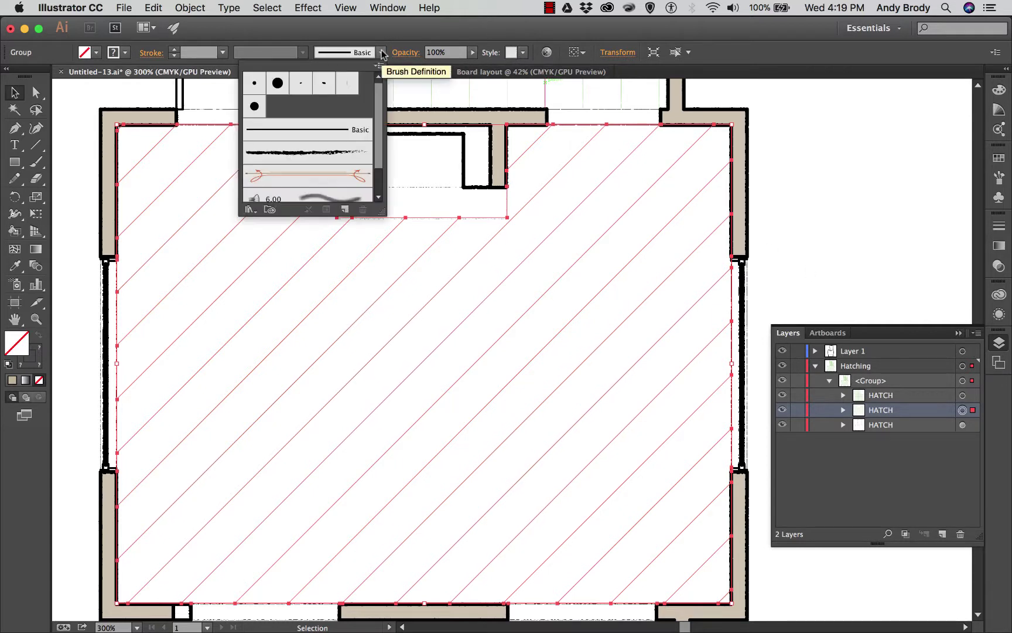
{"action": "left_click_drag", "start_coordinate": [378, 135], "coordinate": [381, 164]}
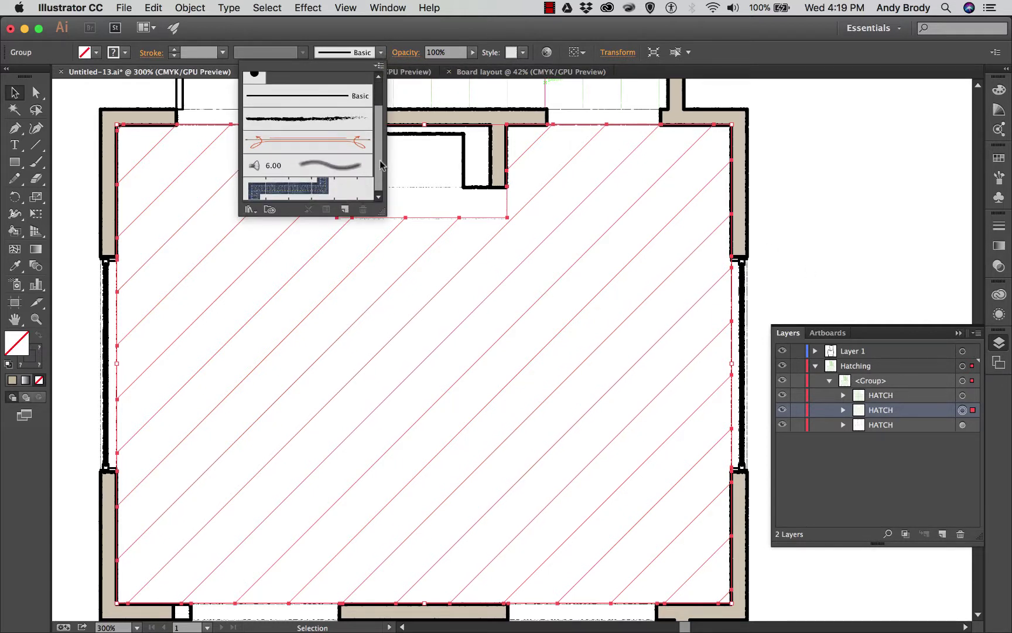
{"action": "left_click", "coordinate": [317, 170]}
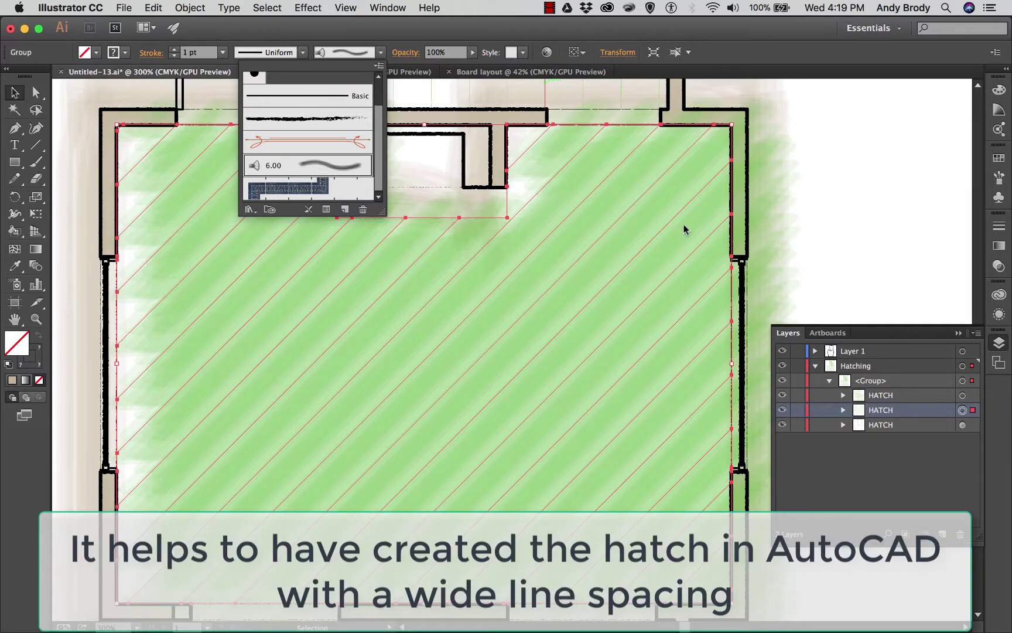
{"action": "left_click", "coordinate": [222, 54]}
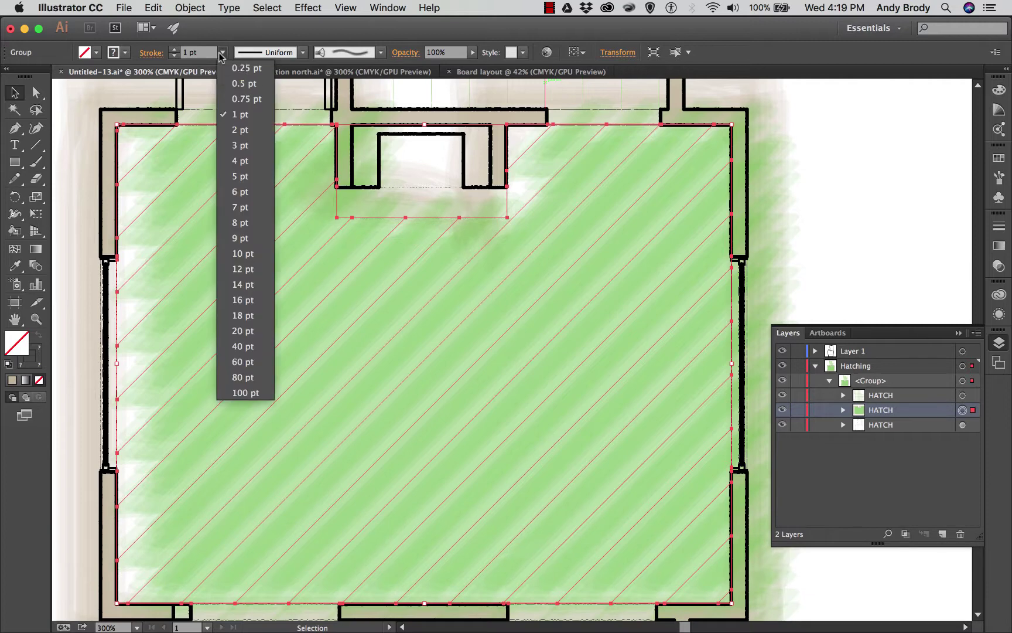
{"action": "left_click", "coordinate": [244, 99]}
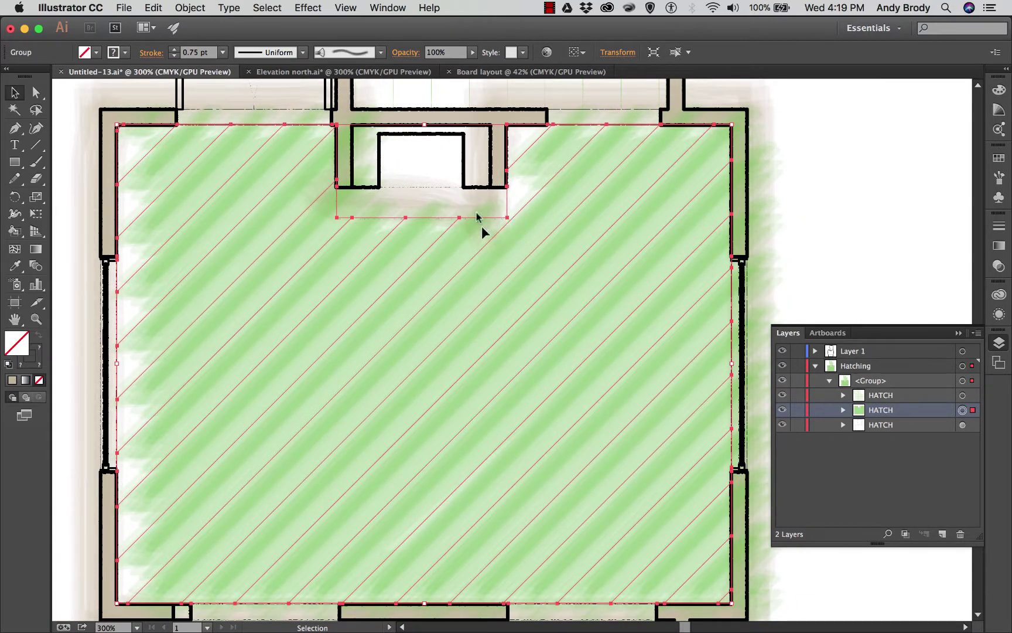
Start a Roughen effect on the diagonal floor hatch with size 1% and detail 2/in, and preview it
{"action": "left_click", "coordinate": [345, 8]}
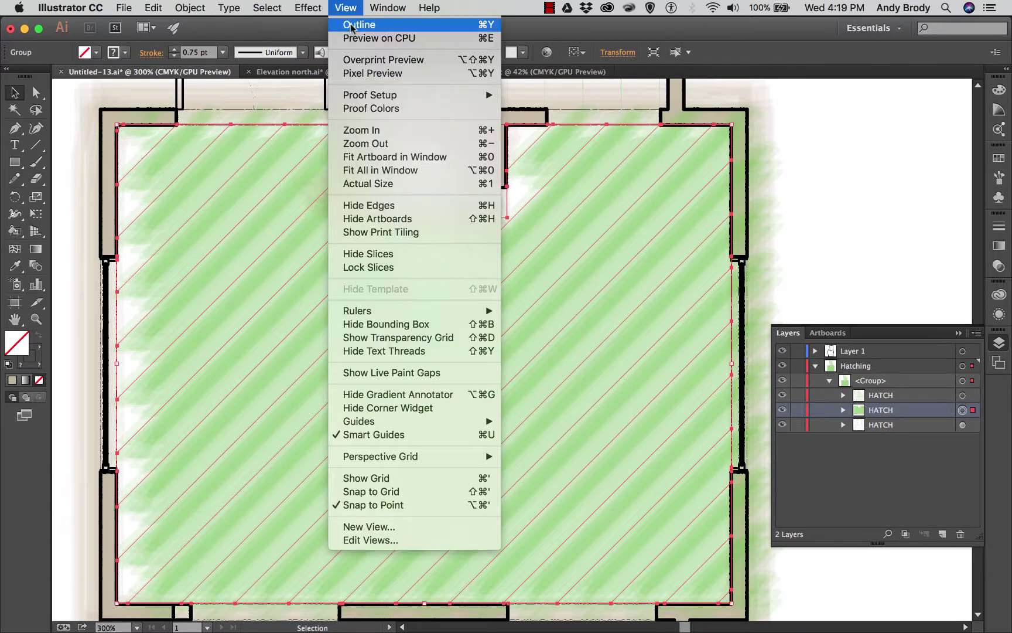
{"action": "mouse_move", "coordinate": [317, 10]}
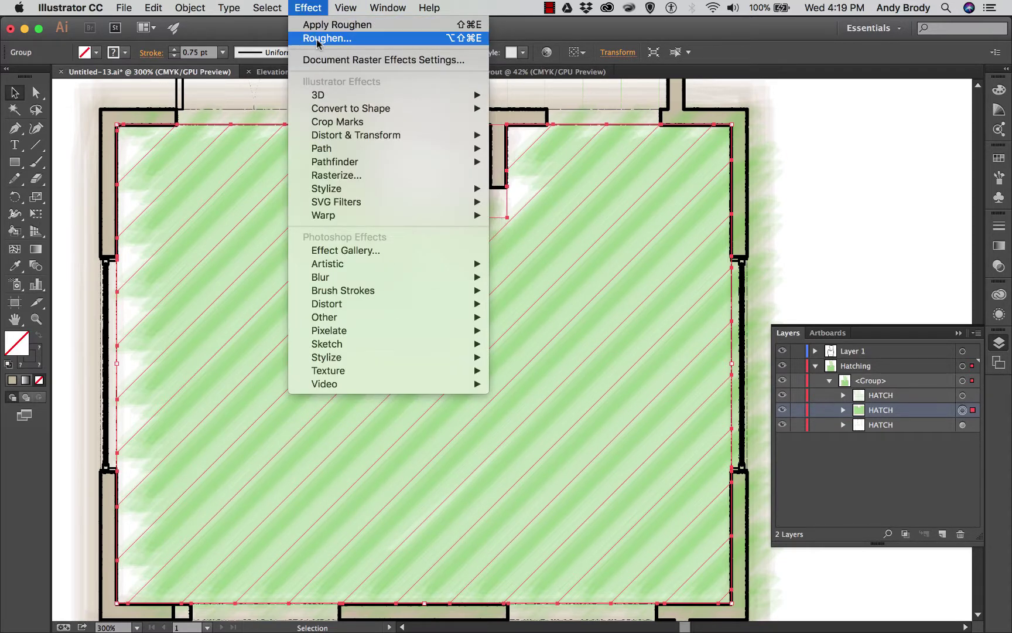
{"action": "left_click", "coordinate": [316, 38]}
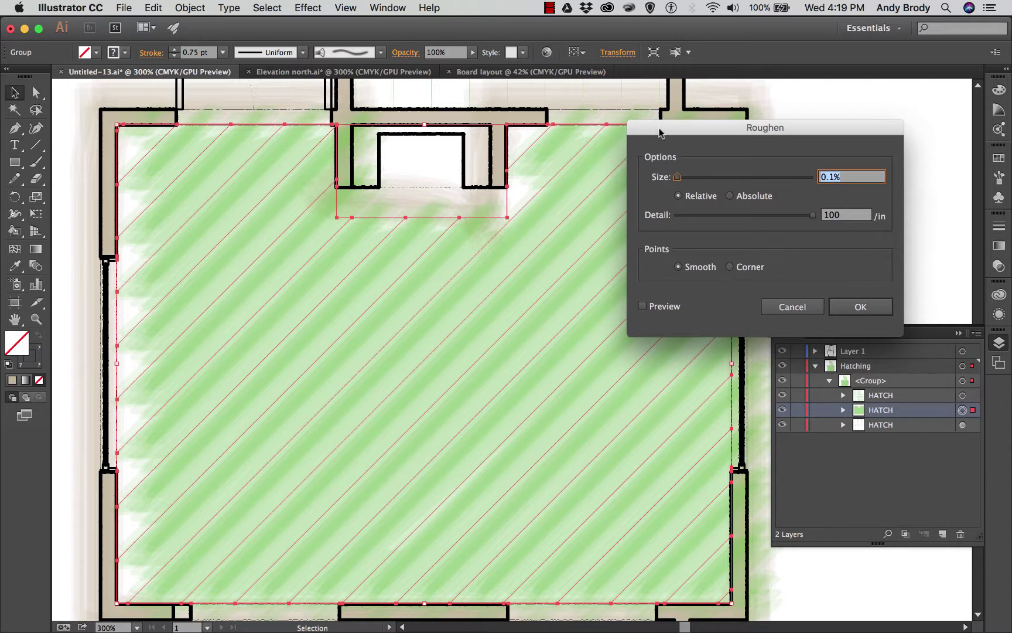
{"action": "left_click_drag", "start_coordinate": [657, 133], "coordinate": [701, 147]}
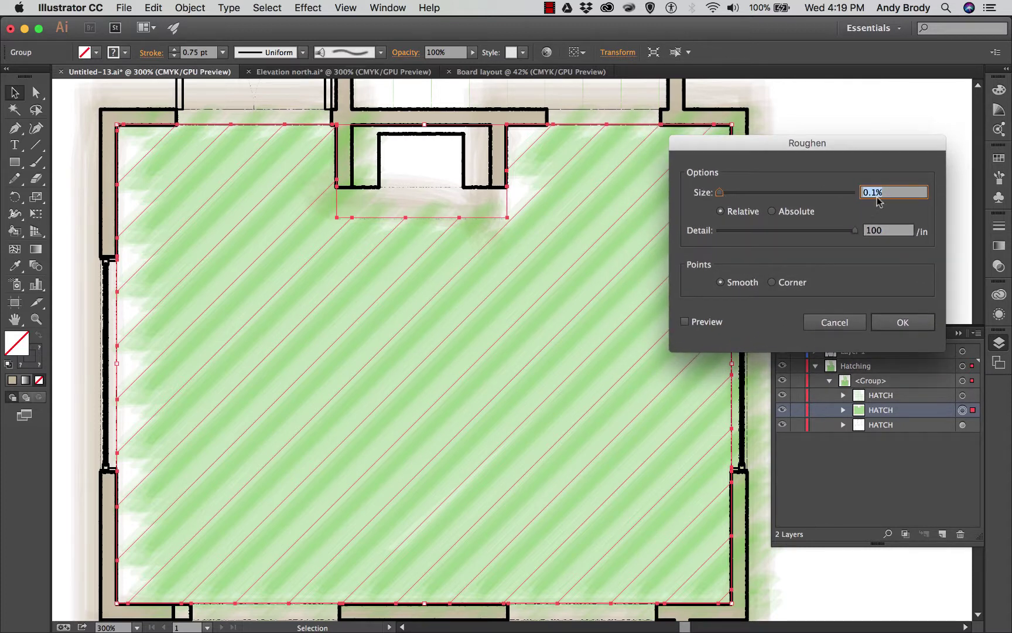
{"action": "double_click", "coordinate": [878, 231]}
{"action": "type", "text": "1"}
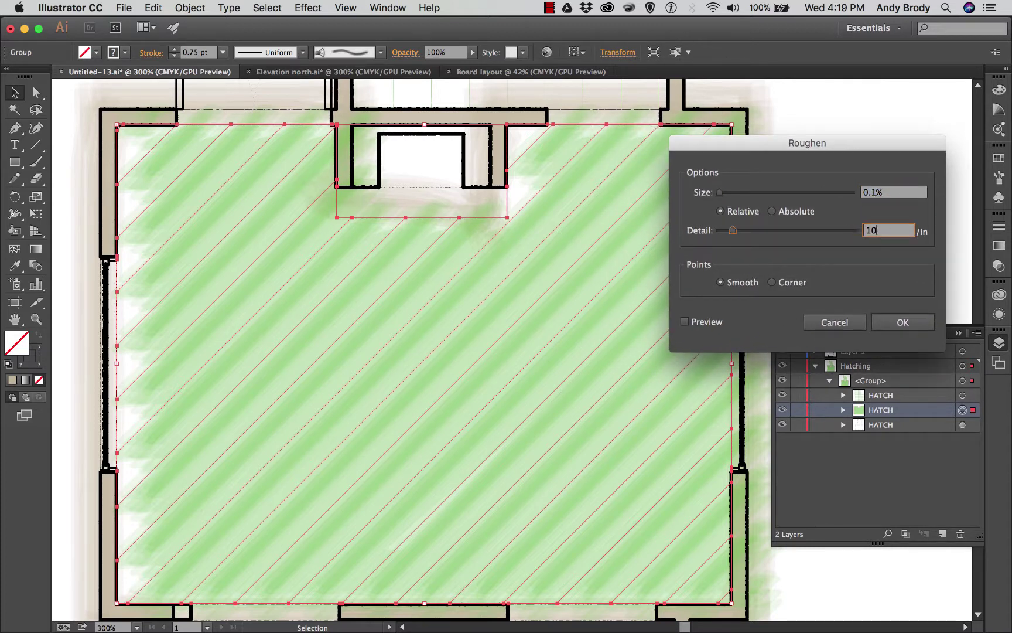
{"action": "type", "text": "0"}
{"action": "key", "text": "BackSpace"}
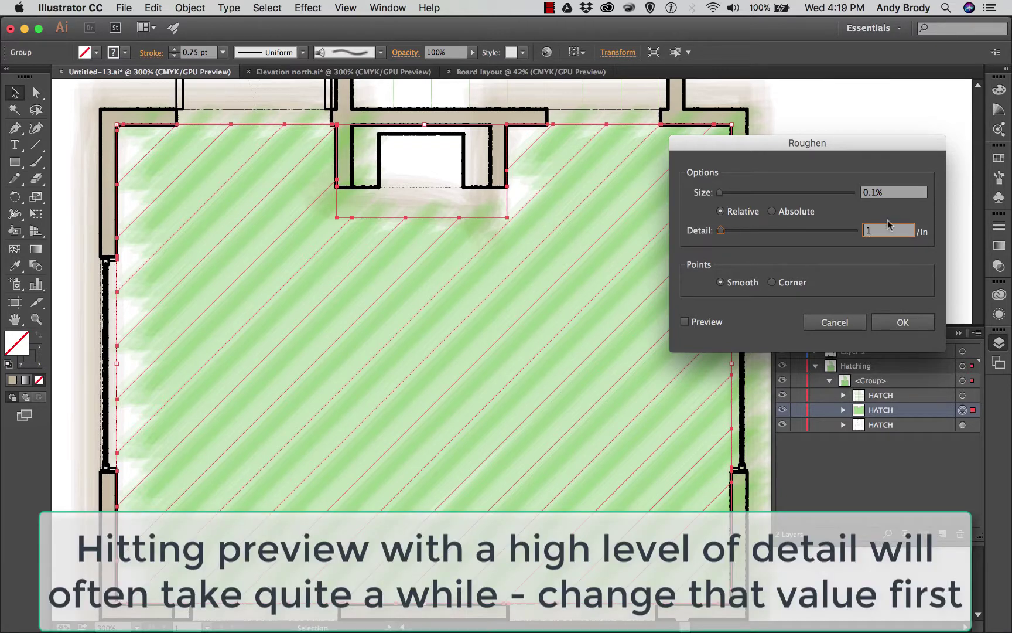
{"action": "key", "text": "BackSpace"}
{"action": "type", "text": "2"}
{"action": "left_click", "coordinate": [876, 195]}
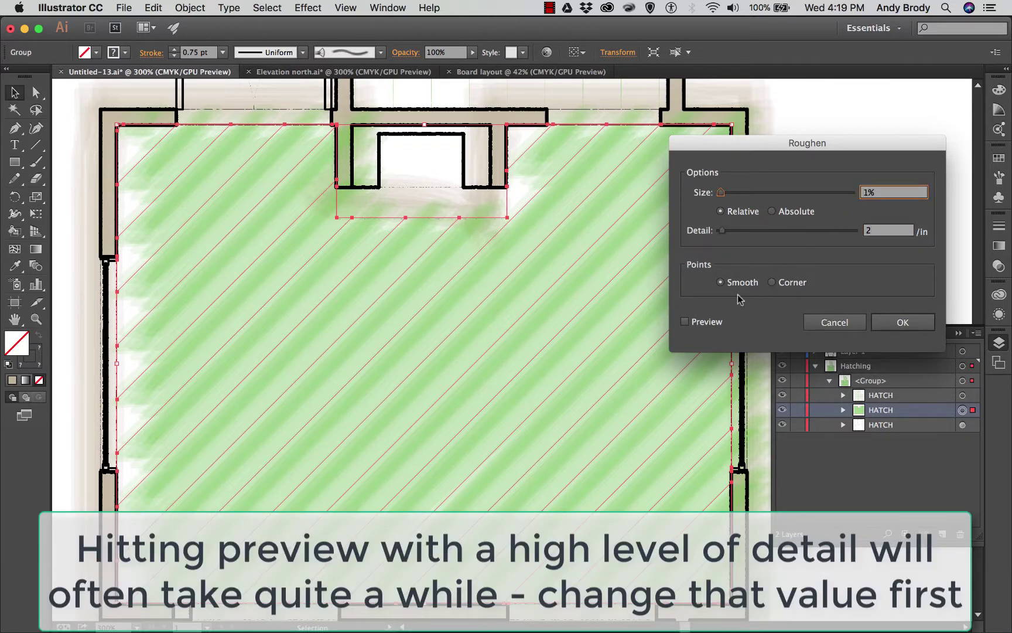
{"action": "left_click", "coordinate": [710, 323]}
{"action": "left_click", "coordinate": [711, 323]}
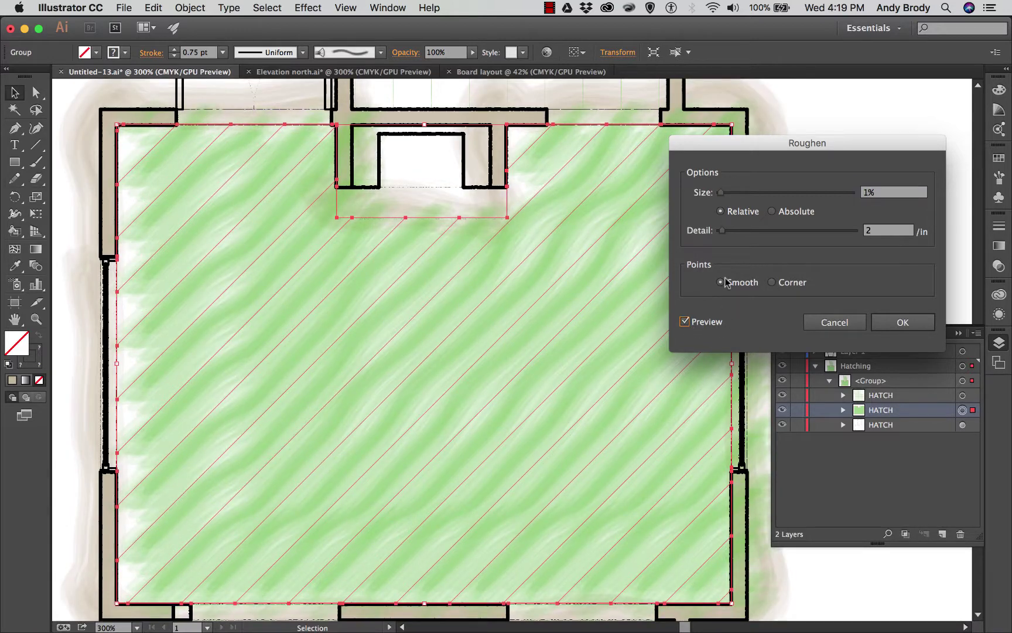
Reduce the Roughen size to 0.4% and apply the effect to the floor hatch
{"action": "left_click", "coordinate": [868, 193]}
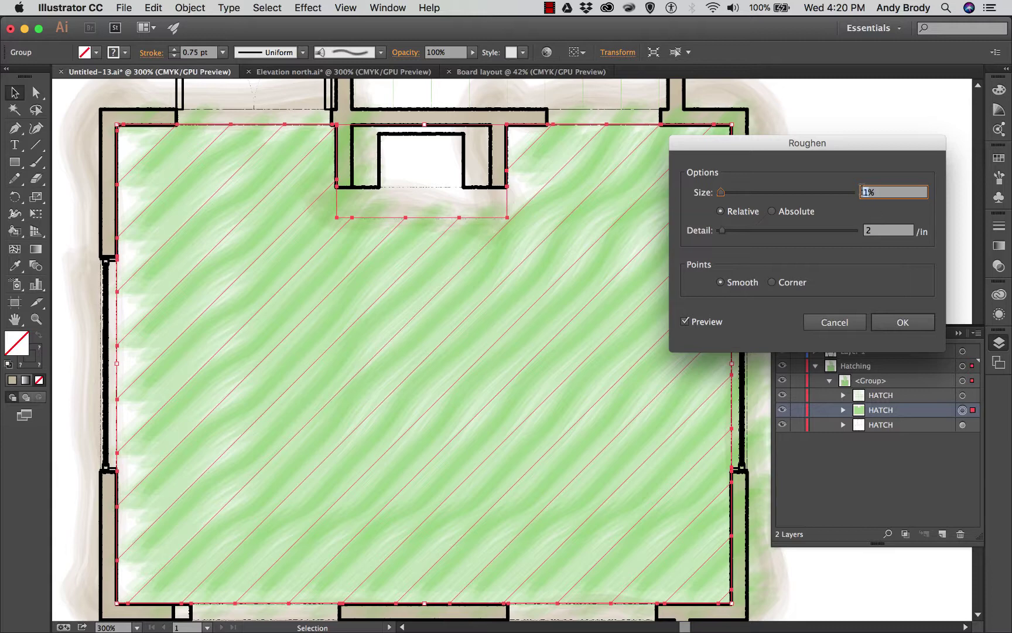
{"action": "left_click", "coordinate": [896, 230]}
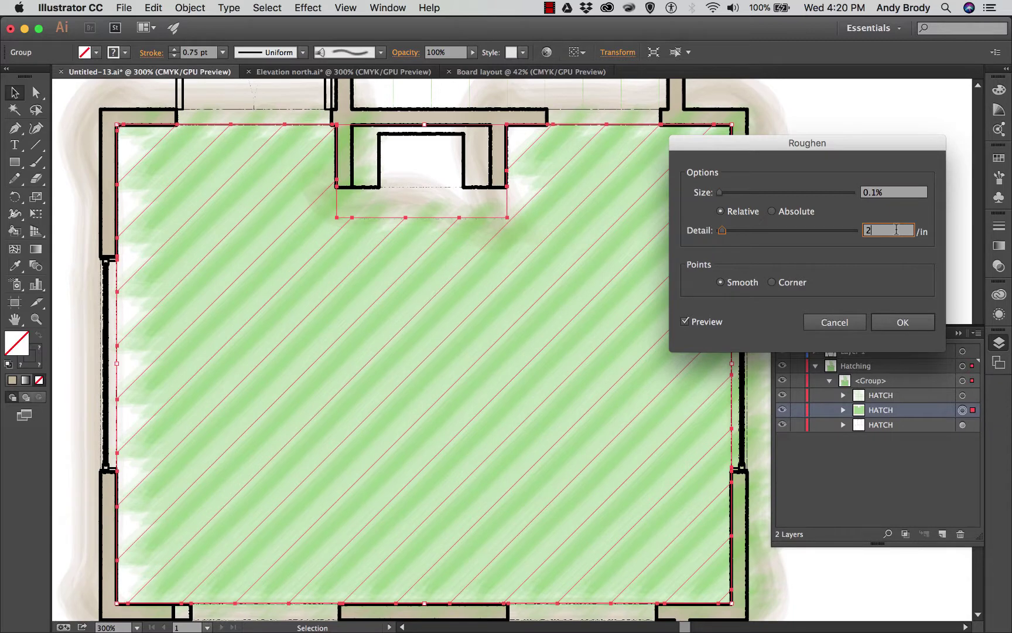
{"action": "left_click", "coordinate": [877, 192]}
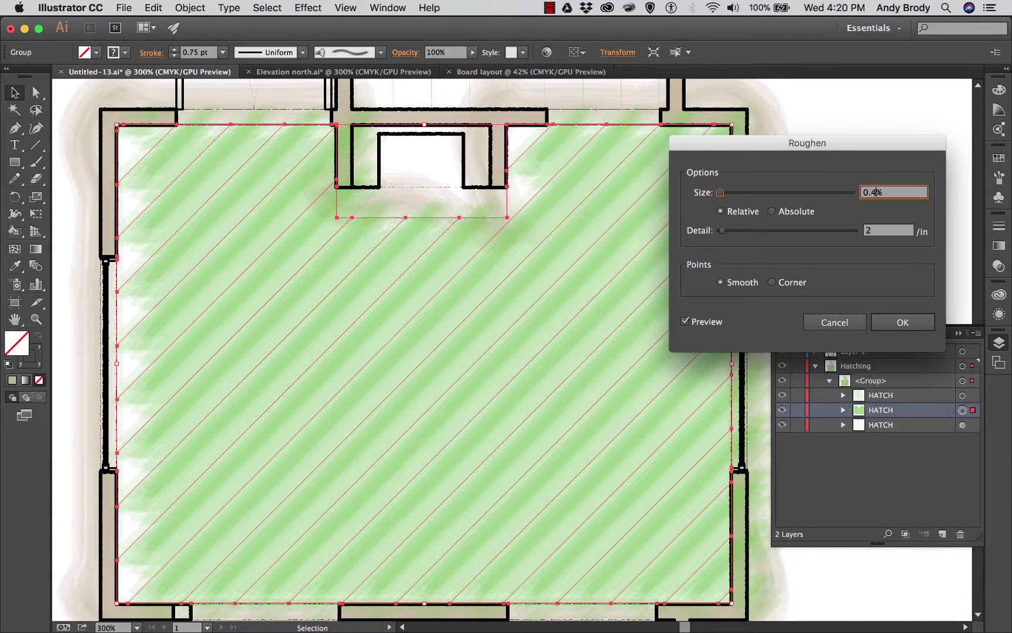
{"action": "key", "text": "Return"}
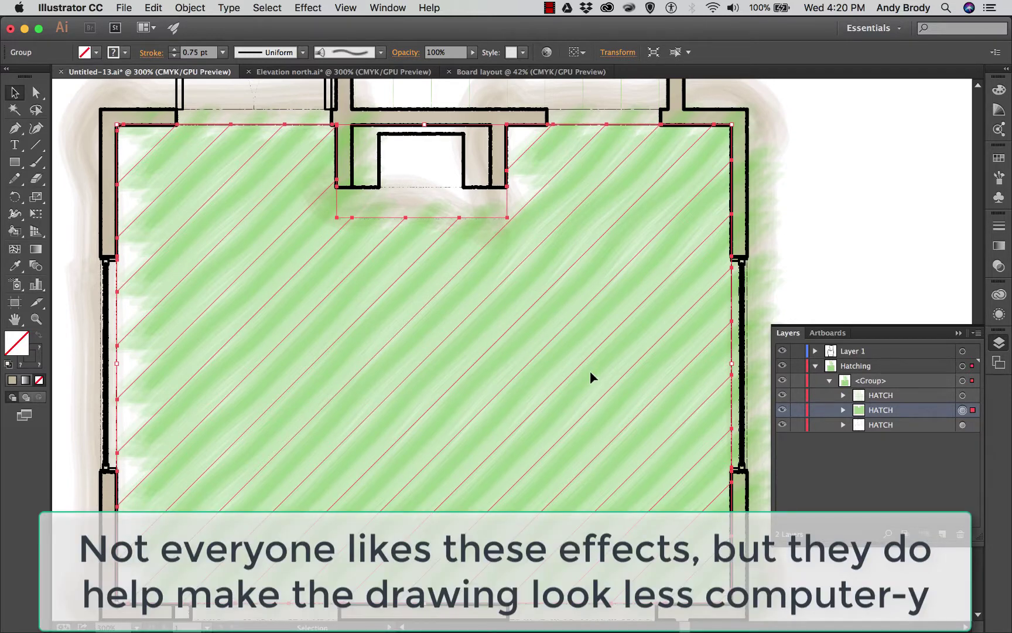
Nudge the brushed floor hatch eight increments to the left so it sits better within the room's walls
{"action": "key", "text": "Left"}
{"action": "key", "text": "Left"}
{"action": "key", "text": "Left"}
{"action": "key", "text": "Left"}
{"action": "key", "text": "Left"}
{"action": "key", "text": "Left"}
{"action": "key", "text": "Left"}
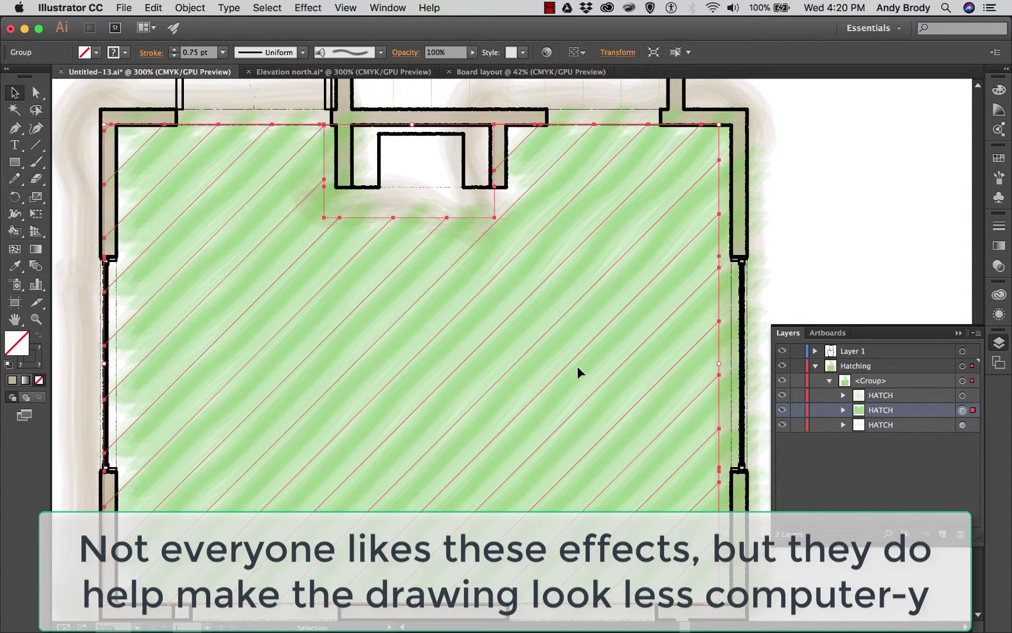
{"action": "key", "text": "Left"}
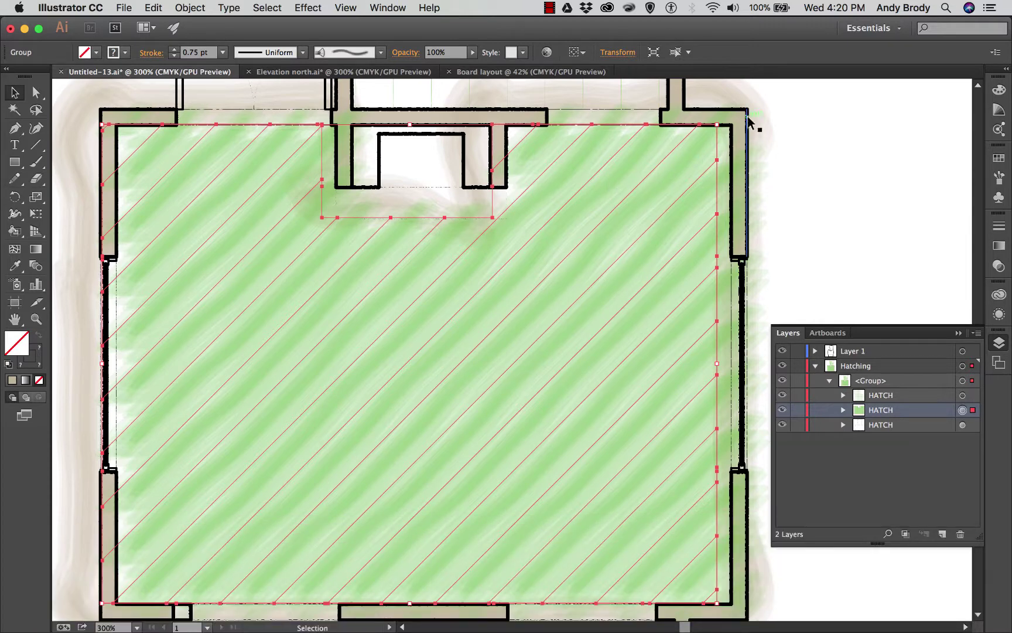
Deselect the floor hatch and hide Layer 1 and the beige wall hatch to isolate the brushed hatching
{"action": "left_click", "coordinate": [782, 365]}
{"action": "left_click", "coordinate": [784, 366]}
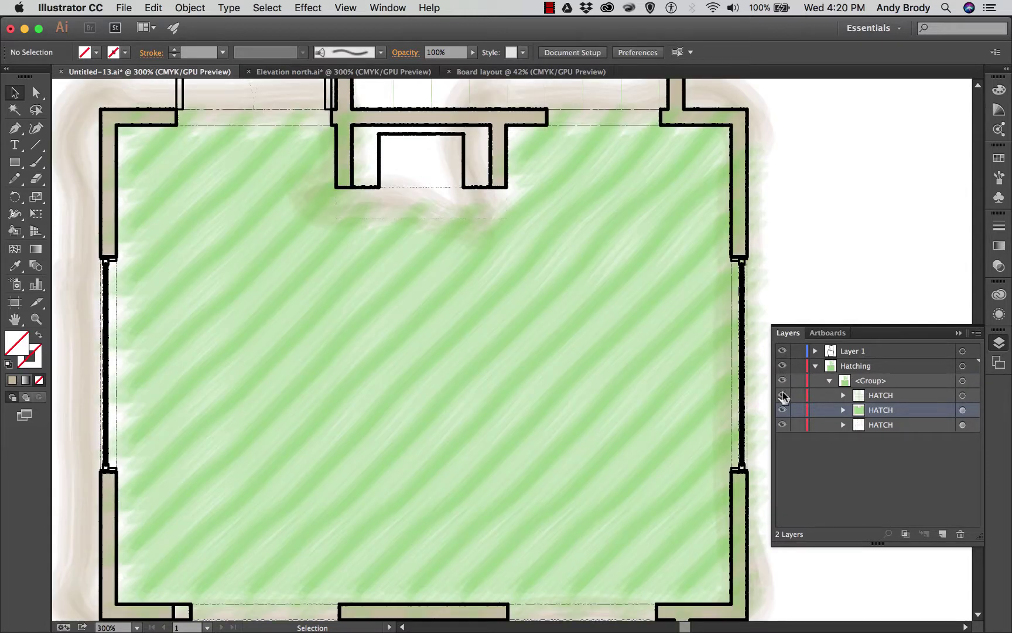
{"action": "left_click", "coordinate": [782, 350]}
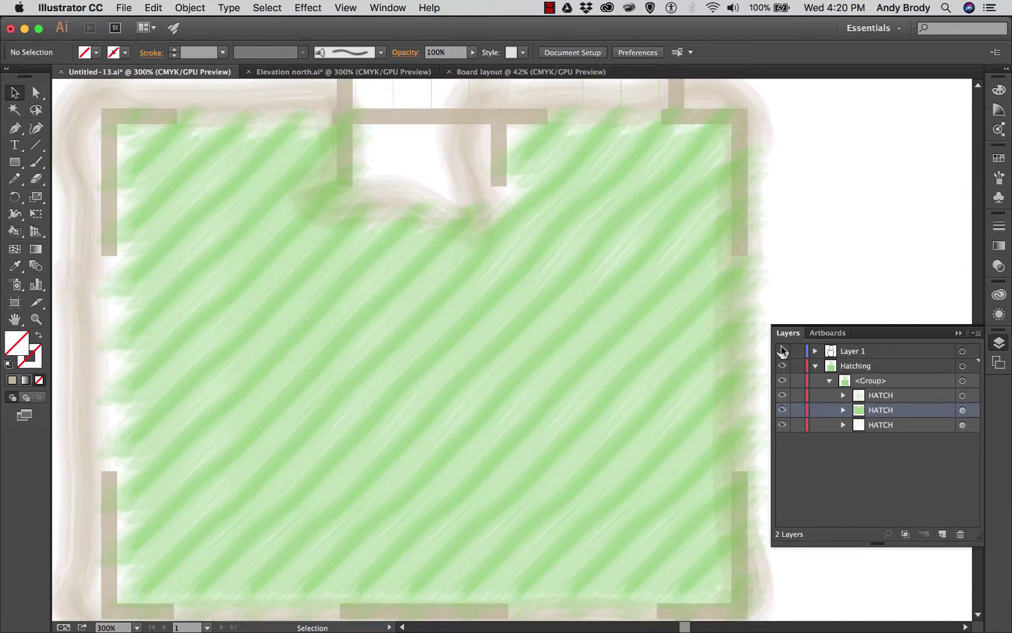
{"action": "left_click", "coordinate": [783, 424]}
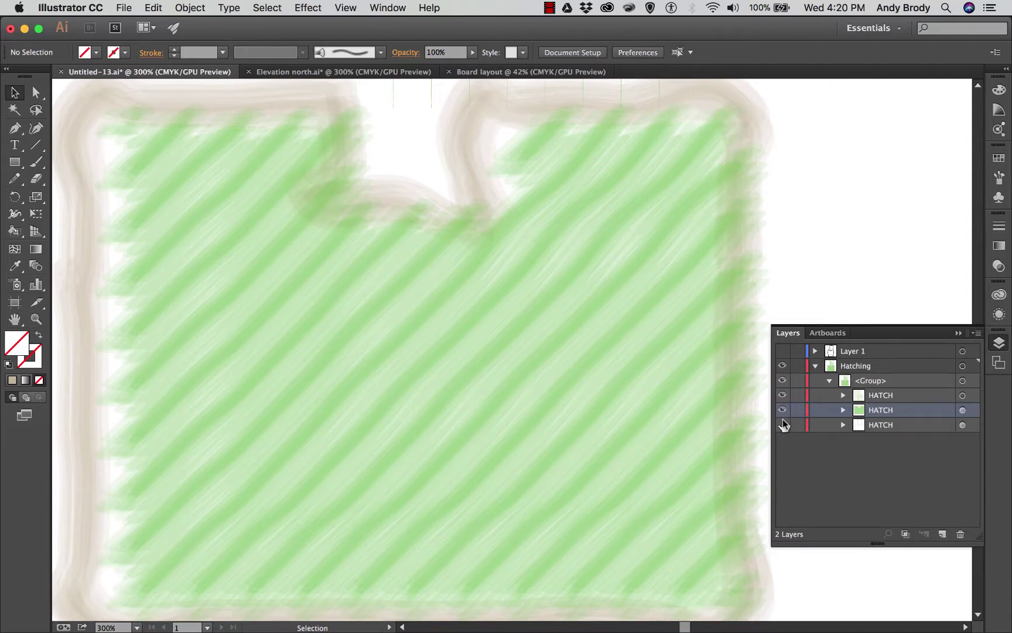
Delete the beige brushed boundary path around the green floor hatch and show Layer 1 and the wall hatch again
{"action": "left_click", "coordinate": [34, 92]}
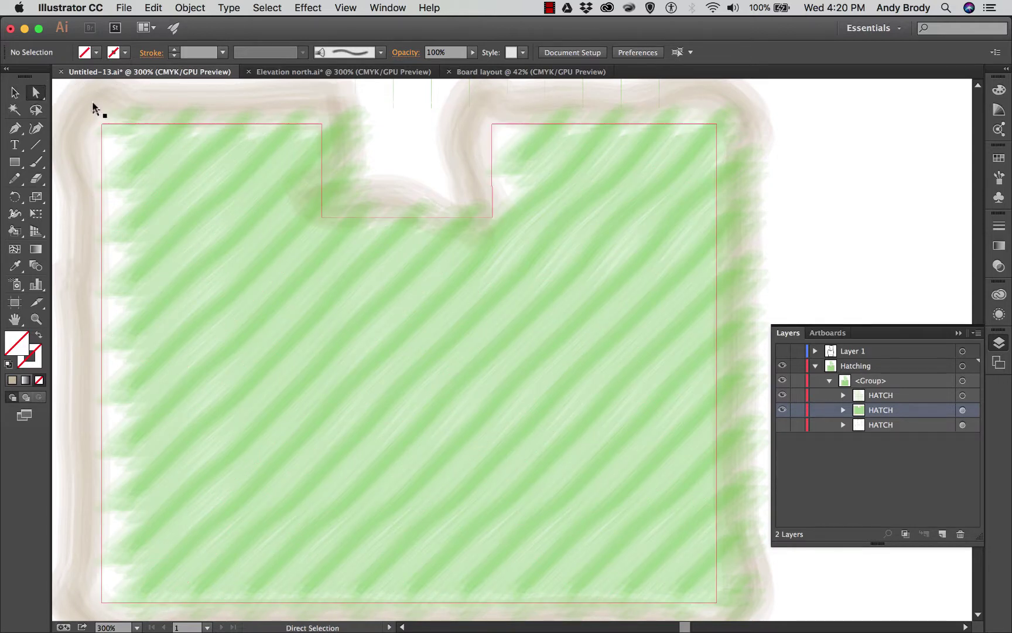
{"action": "left_click", "coordinate": [137, 103]}
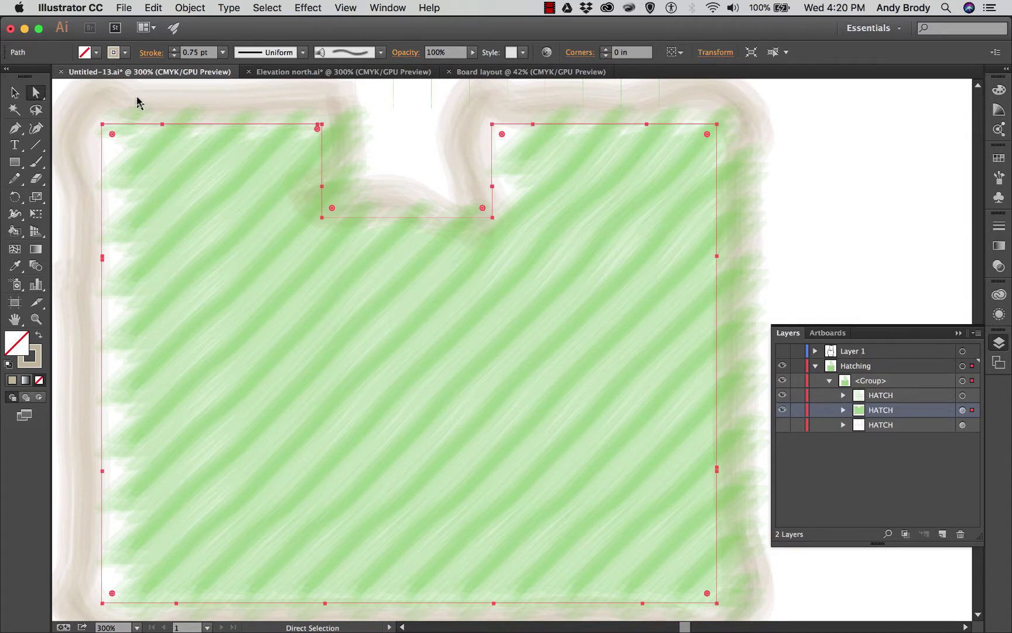
{"action": "key", "text": "Delete"}
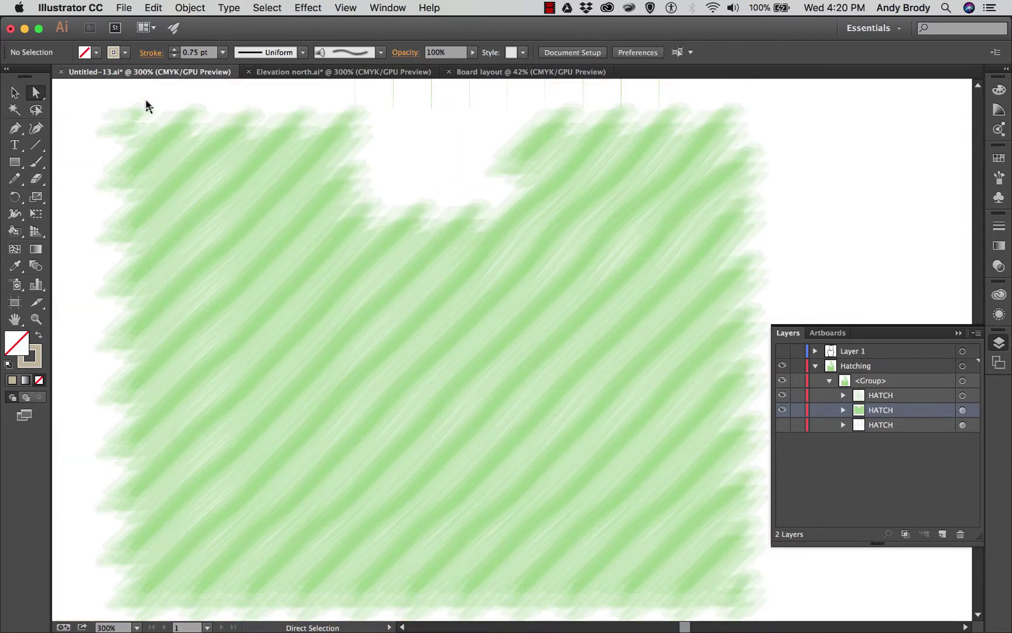
{"action": "left_click", "coordinate": [782, 350]}
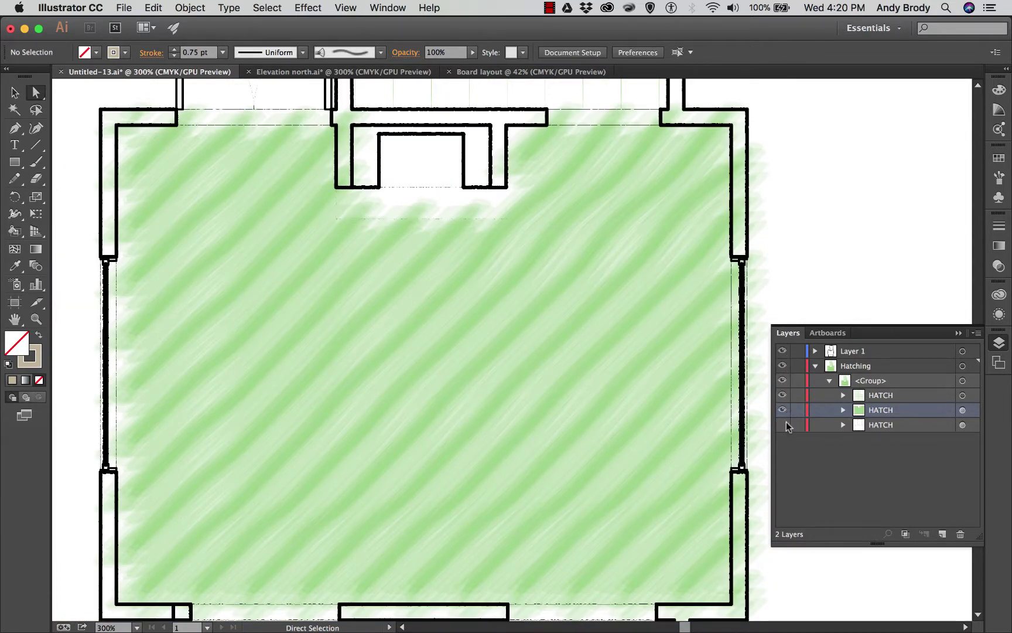
{"action": "left_click", "coordinate": [783, 423]}
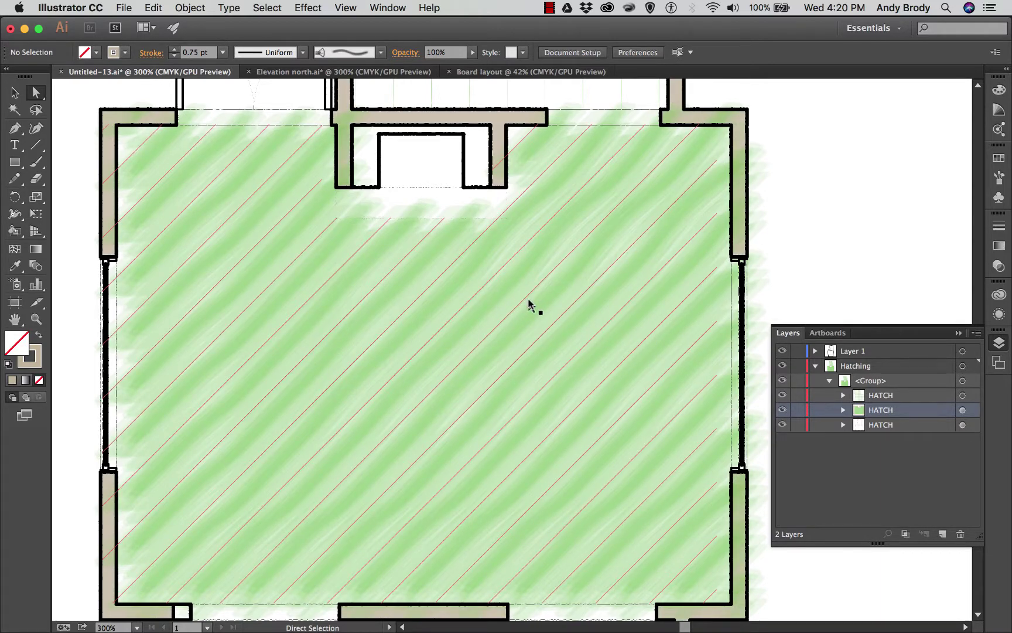
Select the whole grid hatch of the upper room and apply the 6.00 bristle brush to it
{"action": "scroll", "coordinate": [600, 293], "scroll_direction": "up", "scroll_amount": 4}
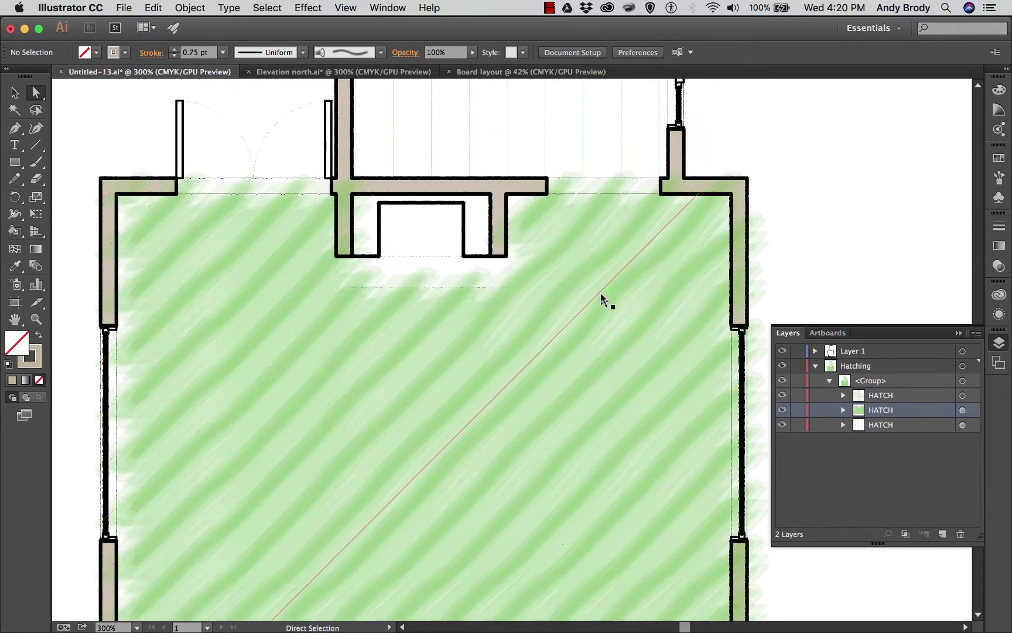
{"action": "scroll", "coordinate": [601, 294], "scroll_direction": "up", "scroll_amount": 20}
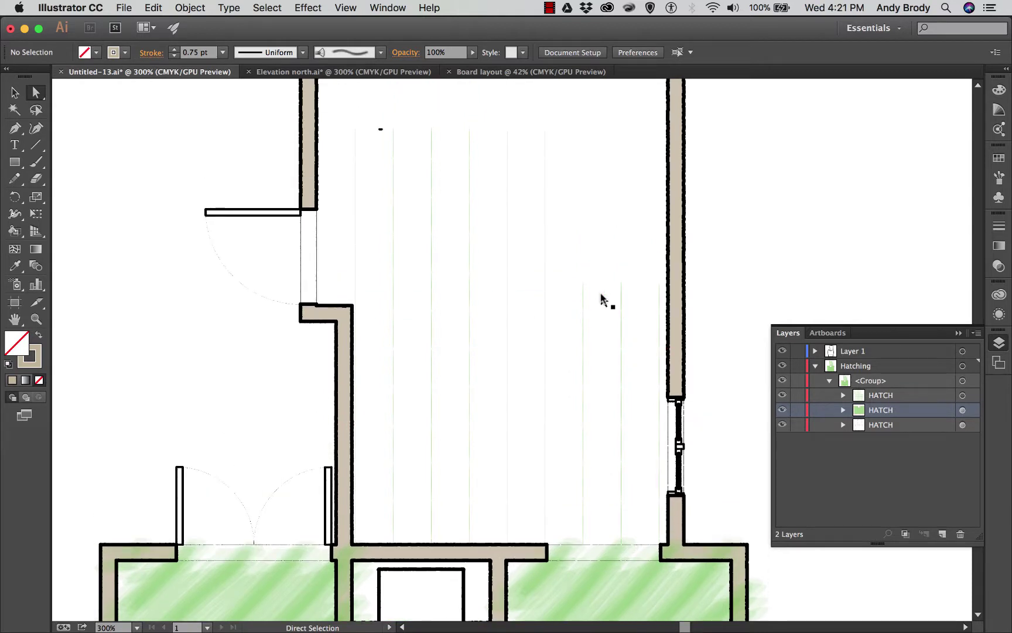
{"action": "left_click", "coordinate": [546, 285]}
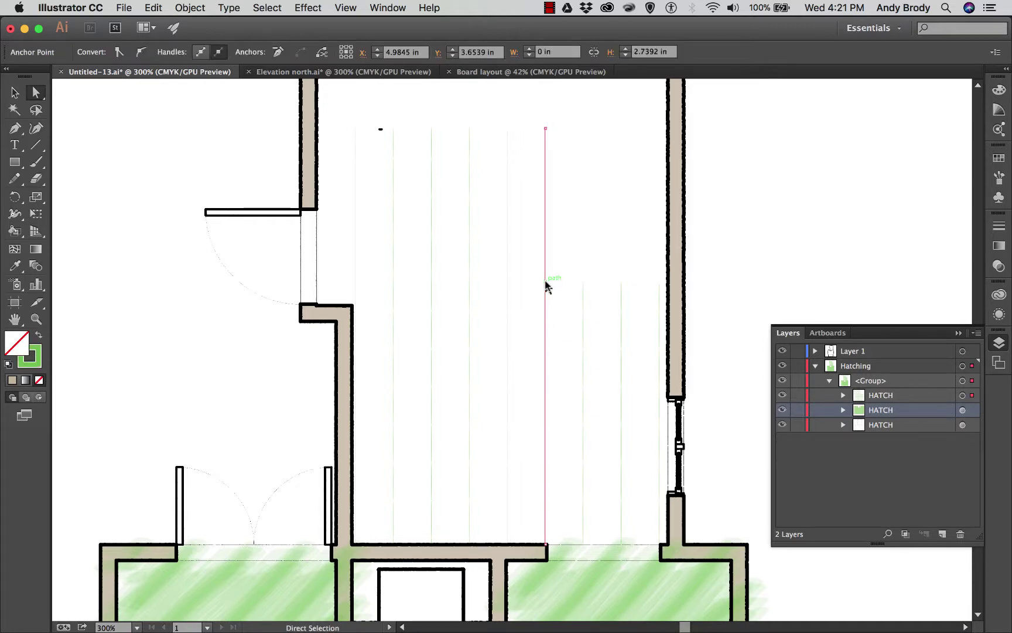
{"action": "left_click", "coordinate": [15, 92]}
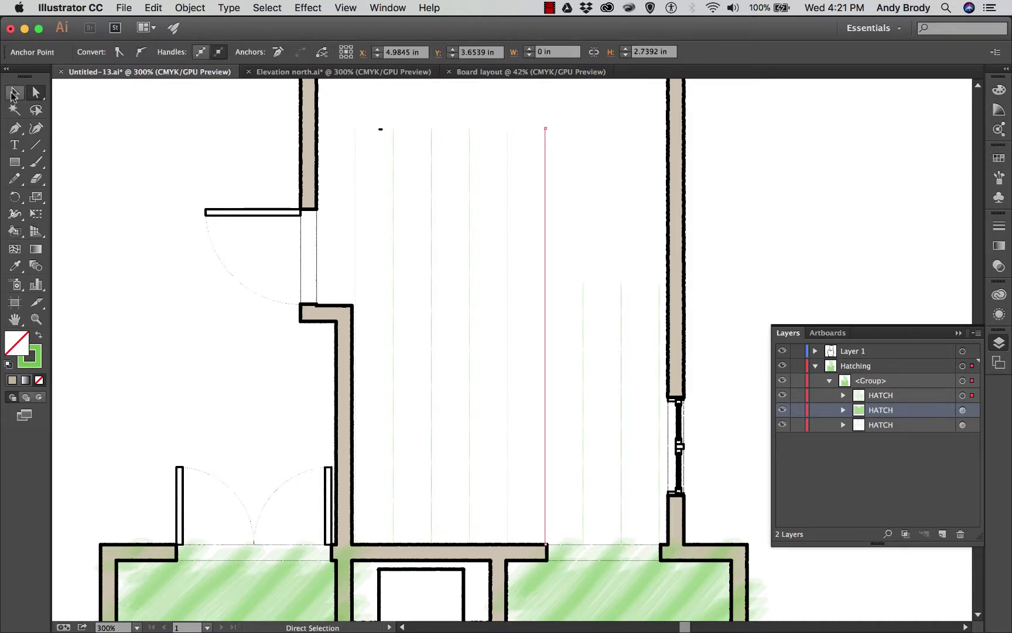
{"action": "left_click", "coordinate": [161, 158]}
{"action": "left_click", "coordinate": [963, 395]}
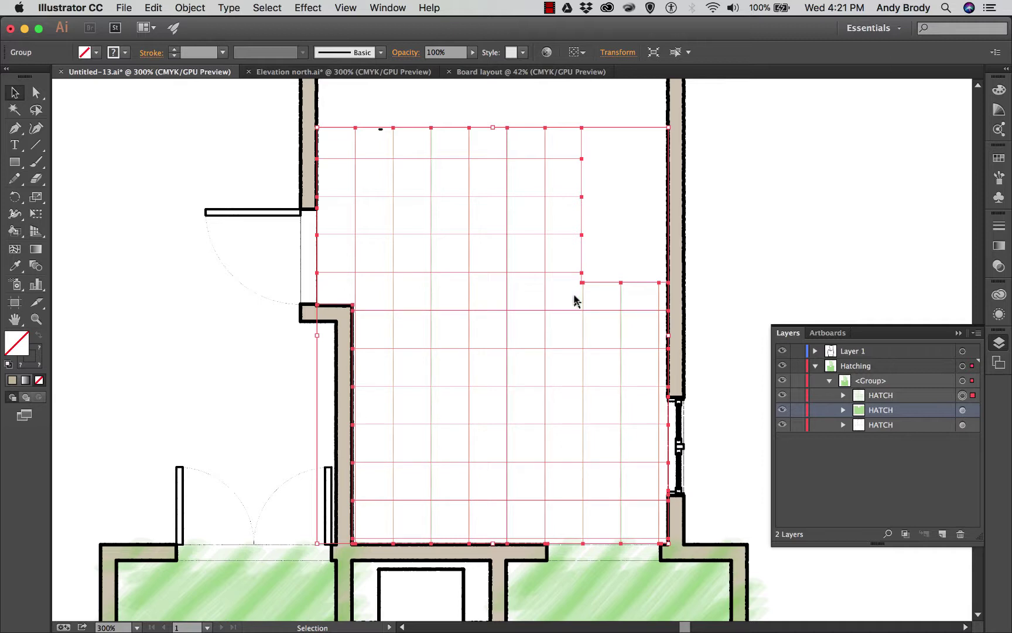
{"action": "scroll", "coordinate": [468, 113], "scroll_direction": "down", "scroll_amount": 1}
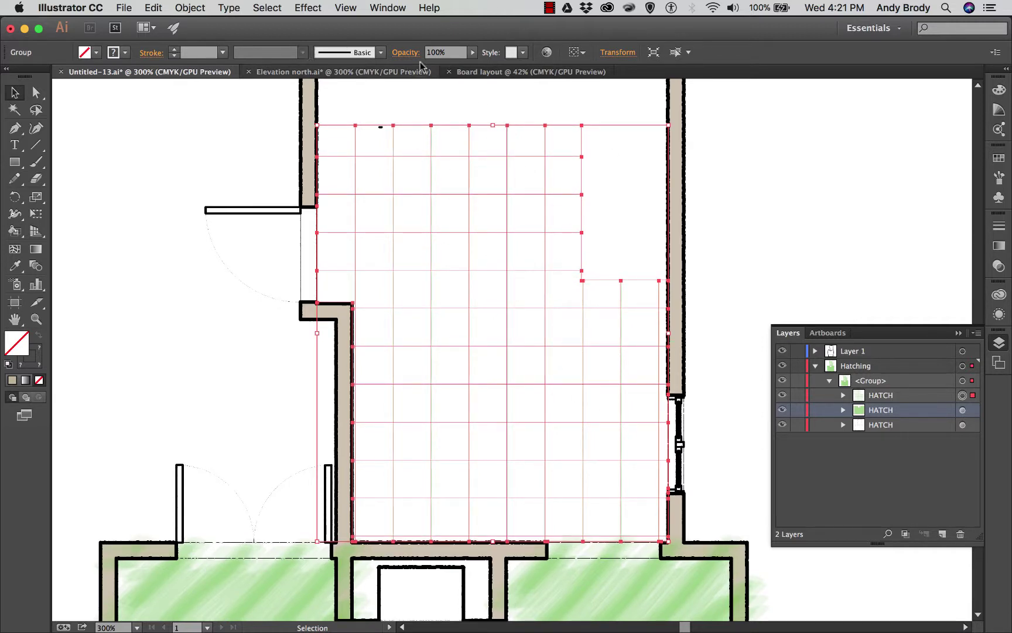
{"action": "left_click", "coordinate": [381, 53]}
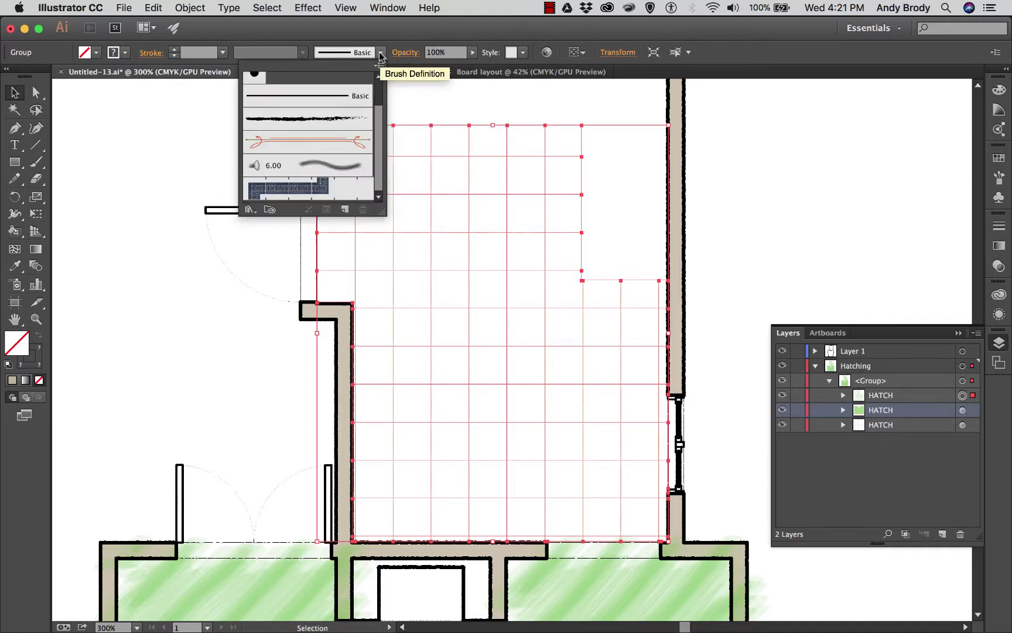
{"action": "left_click", "coordinate": [341, 167]}
Set the grid hatch's stroke weight to 0.25 pt and its stroke color to light gray
{"action": "left_click", "coordinate": [224, 54]}
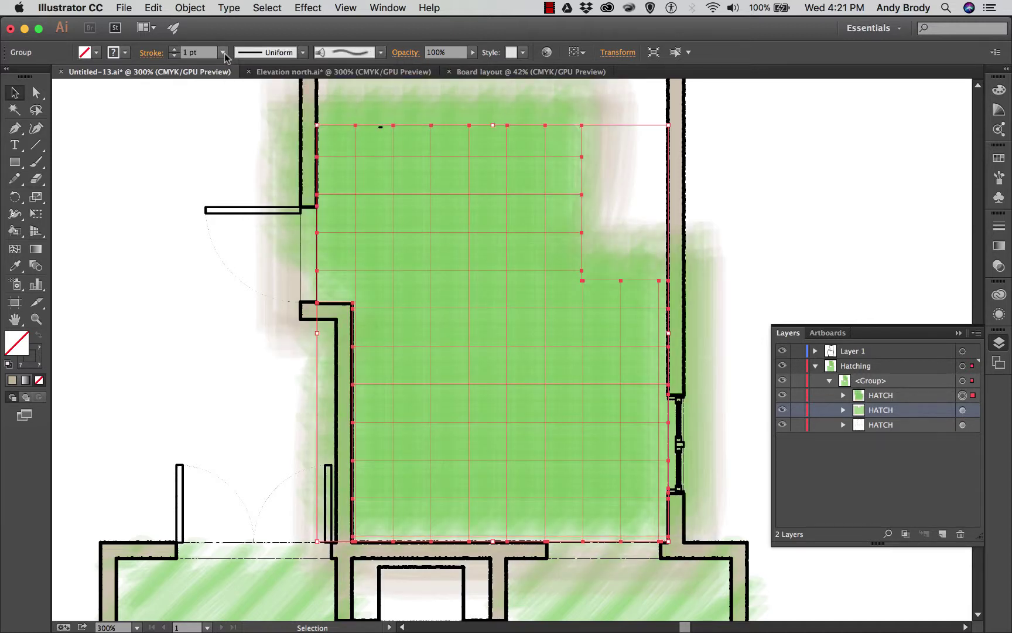
{"action": "left_click", "coordinate": [223, 52]}
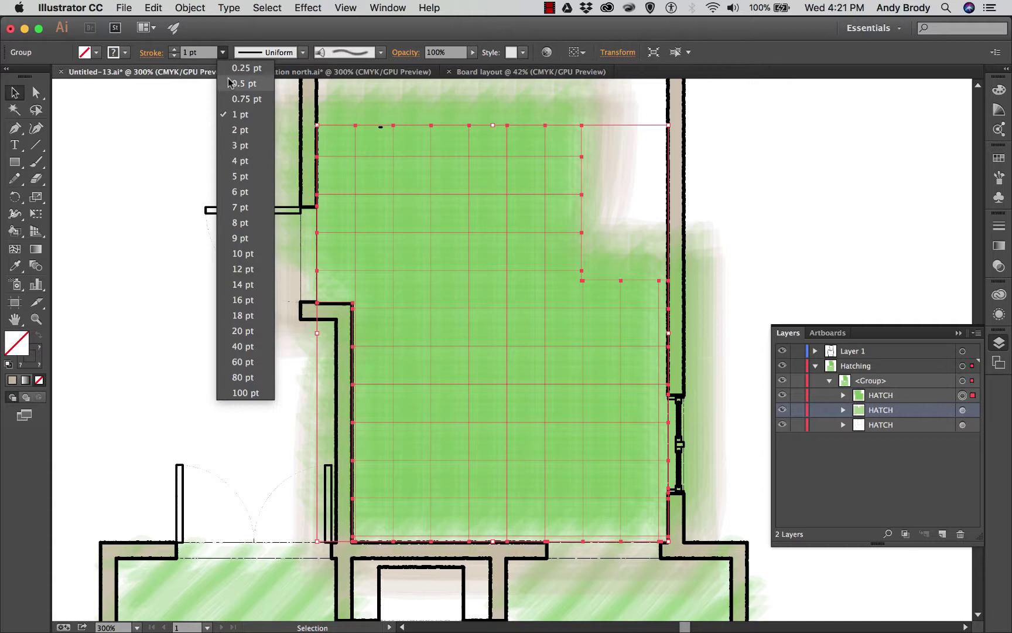
{"action": "left_click", "coordinate": [233, 68]}
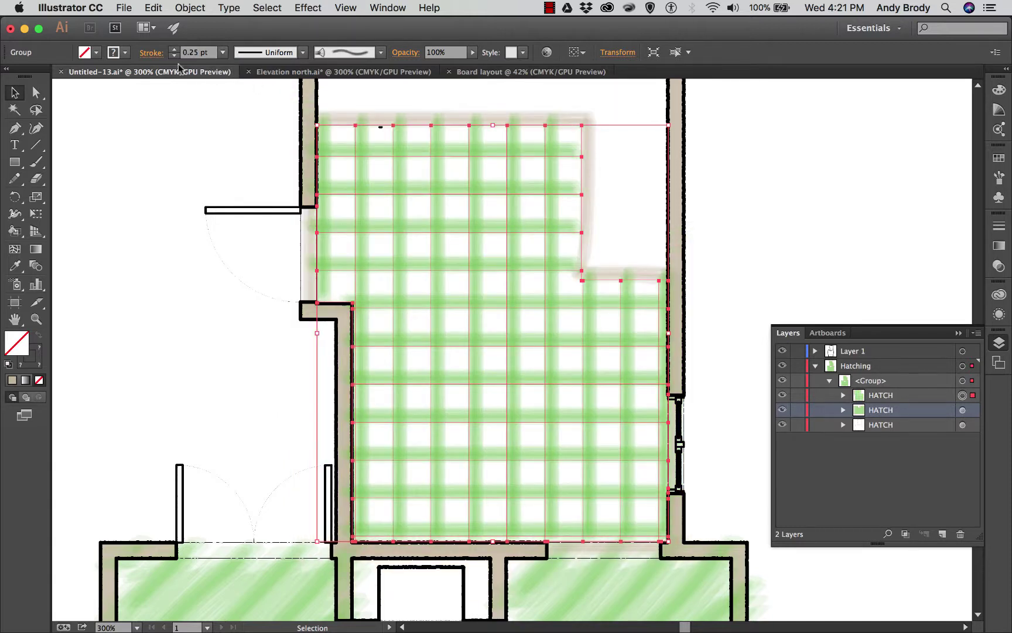
{"action": "left_click", "coordinate": [125, 54]}
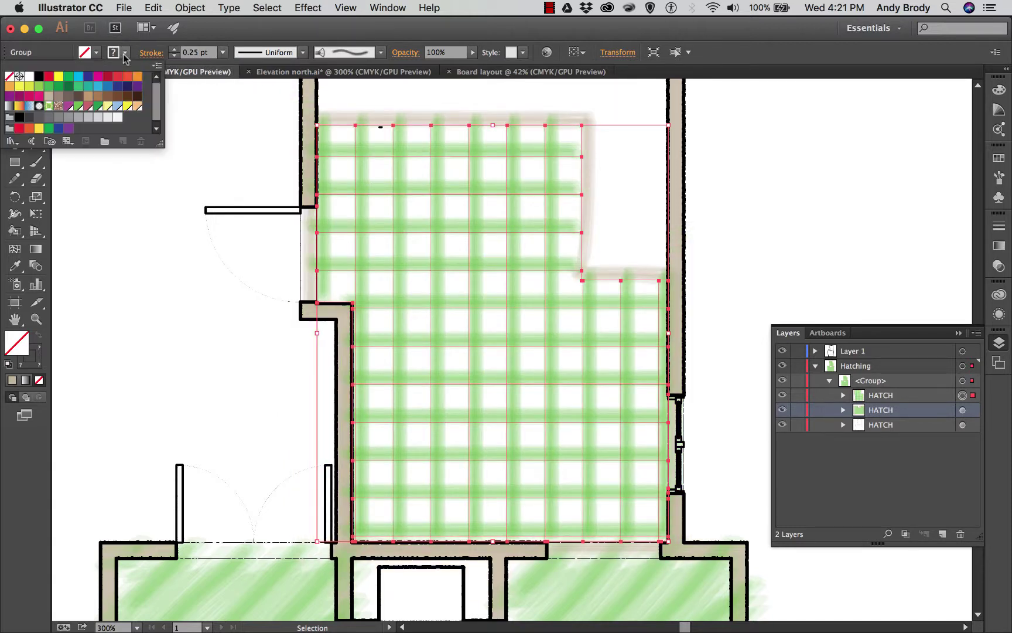
{"action": "left_click", "coordinate": [88, 117]}
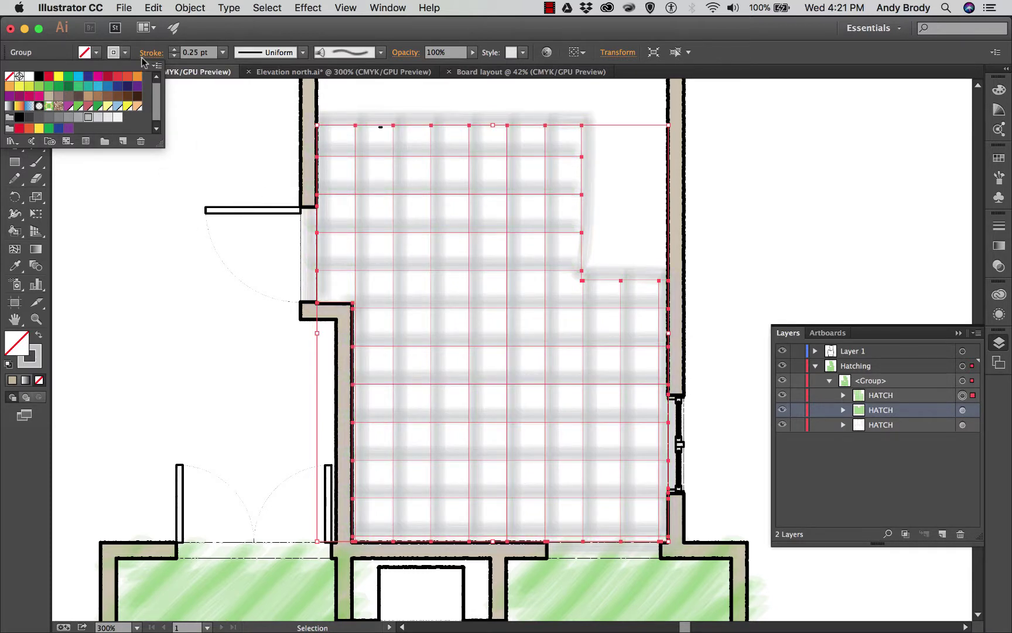
{"action": "left_click", "coordinate": [118, 54]}
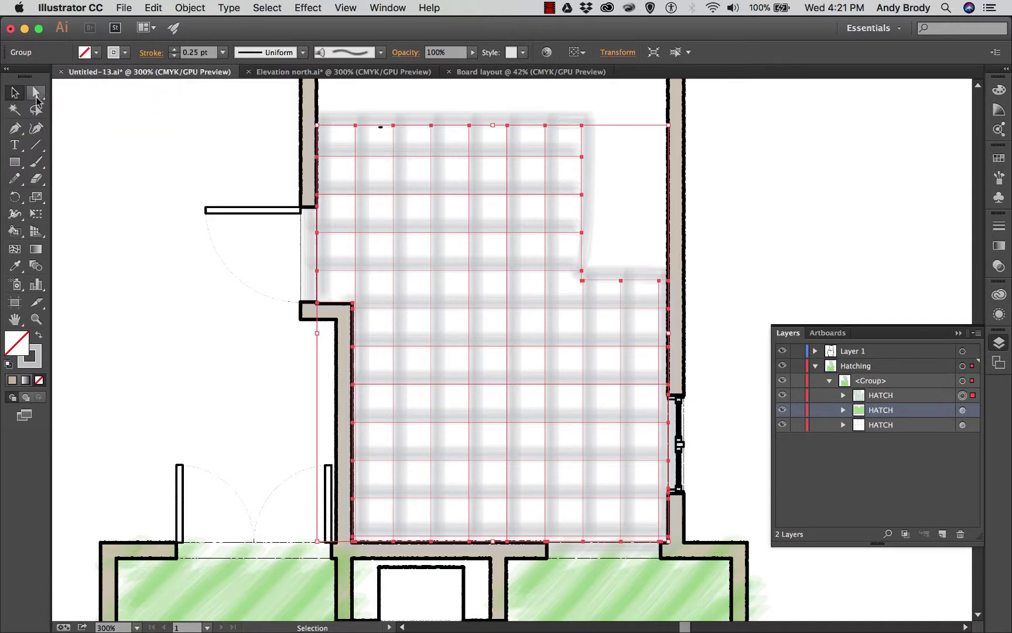
Delete the gray brushed boundary path around the upper room's grid hatch
{"action": "left_click", "coordinate": [36, 96]}
{"action": "left_click", "coordinate": [340, 124]}
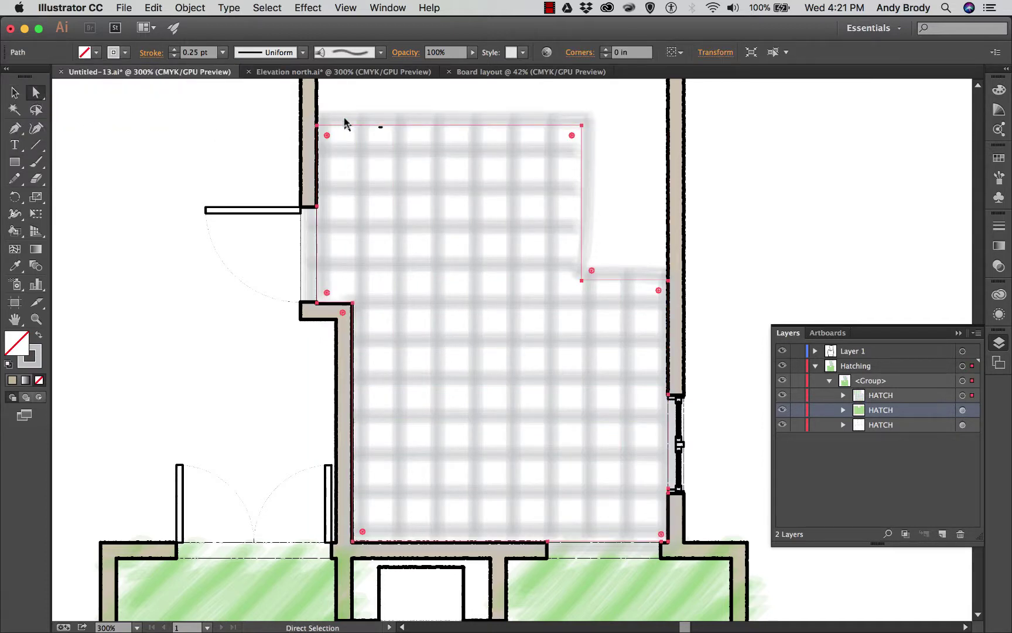
{"action": "key", "text": "Delete"}
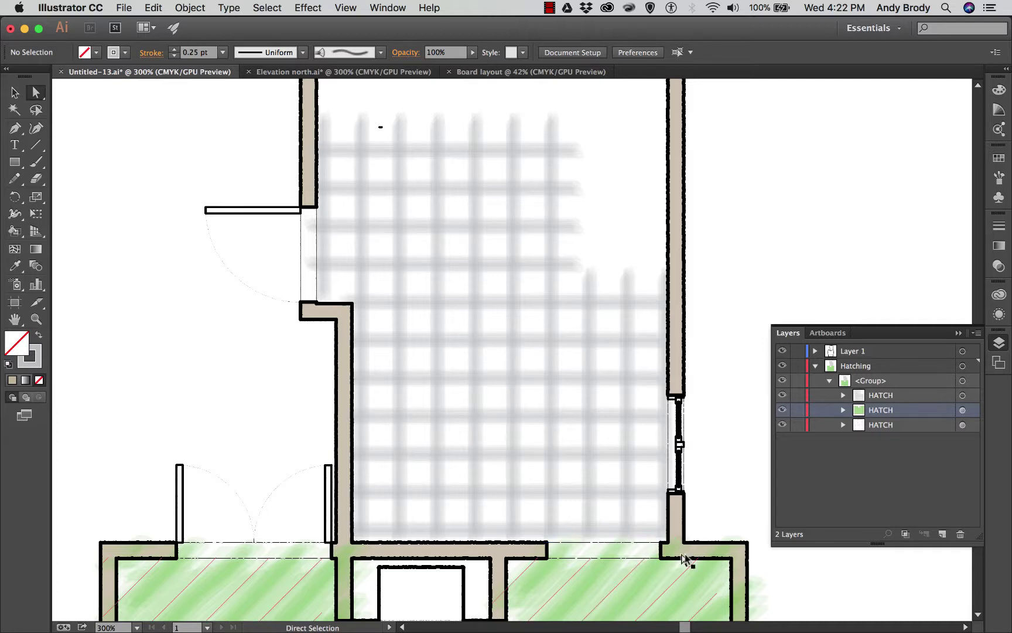
Collapse the Hatching layer and add a new layer named Furniture between Layer 1 and Hatching
{"action": "scroll", "coordinate": [701, 459], "scroll_direction": "down", "scroll_amount": 3}
{"action": "scroll", "coordinate": [700, 457], "scroll_direction": "down", "scroll_amount": 2}
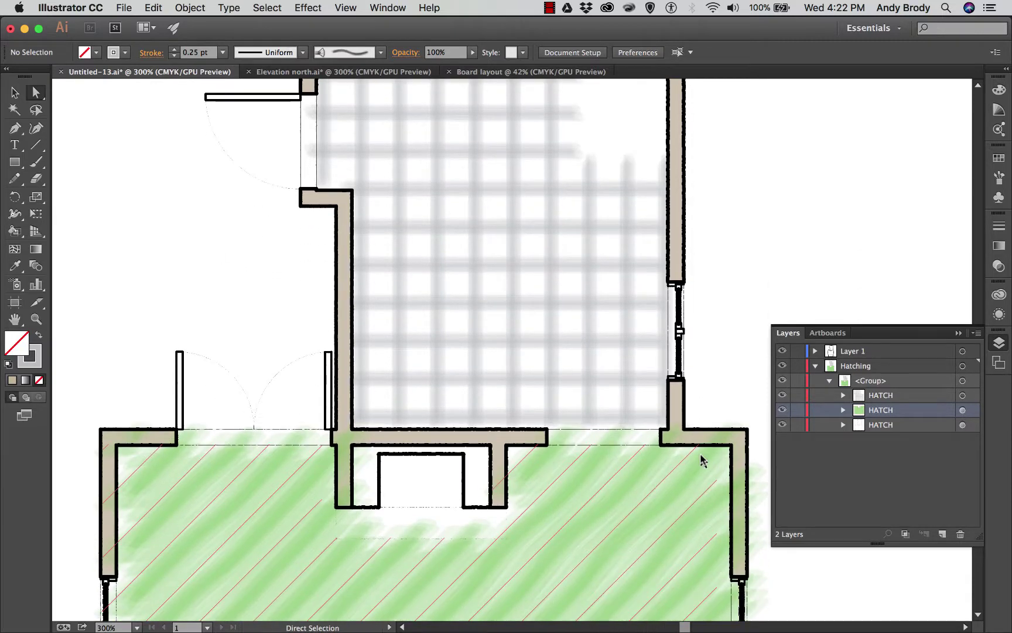
{"action": "key", "text": "super+minus"}
{"action": "key", "text": "super+minus"}
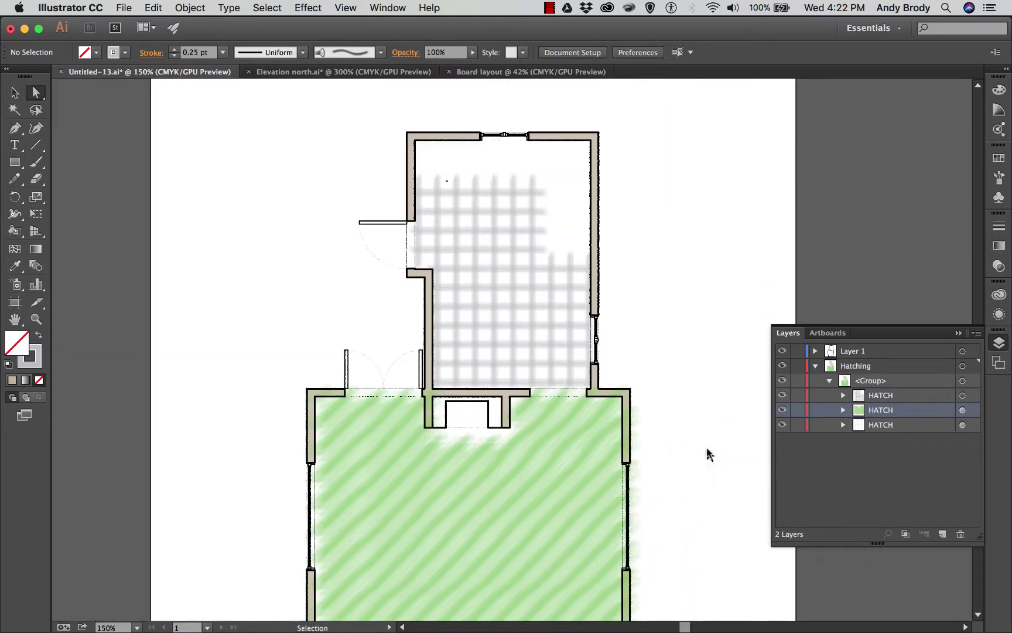
{"action": "key", "text": "super+minus"}
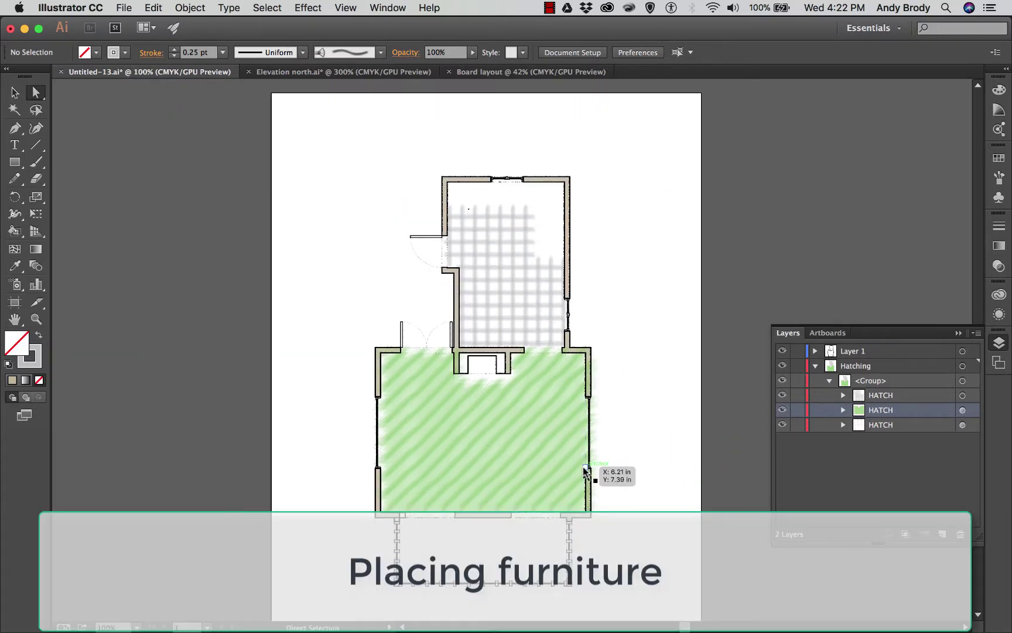
{"action": "scroll", "coordinate": [584, 471], "scroll_direction": "down", "scroll_amount": 1}
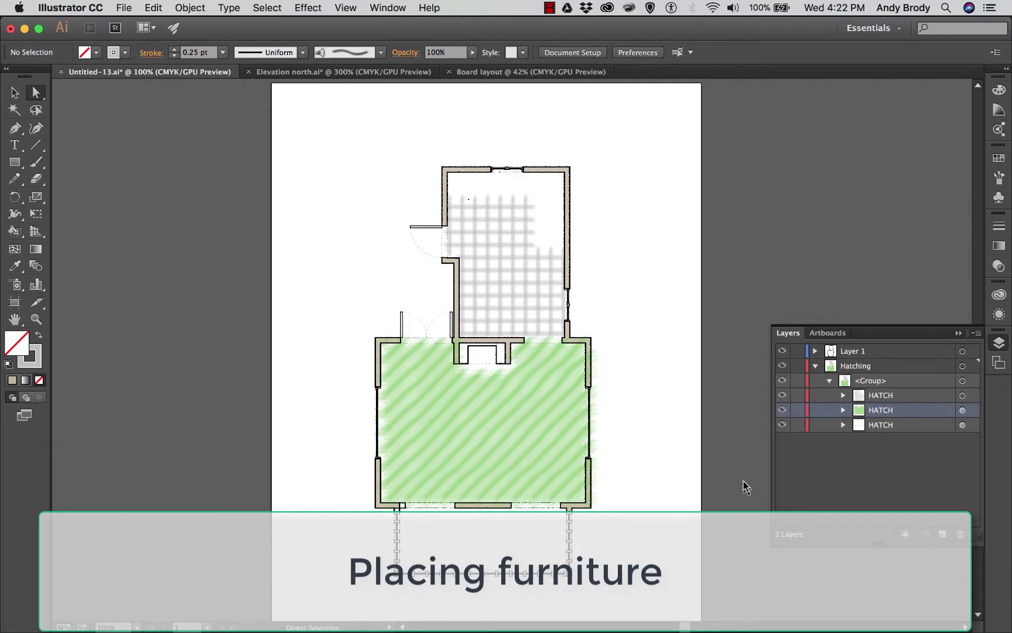
{"action": "left_click", "coordinate": [811, 366]}
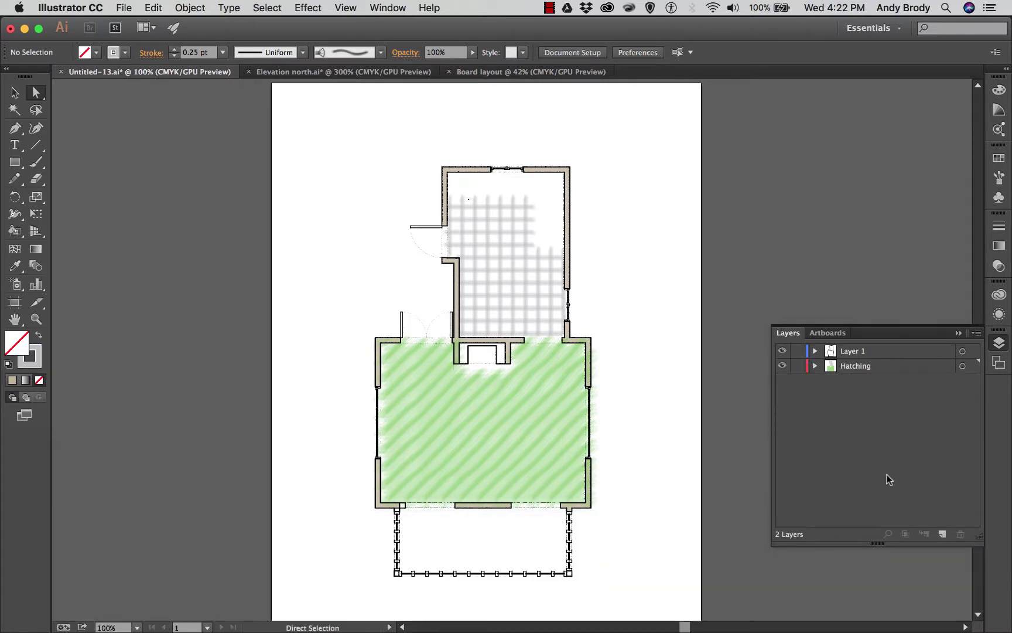
{"action": "left_click", "coordinate": [942, 534]}
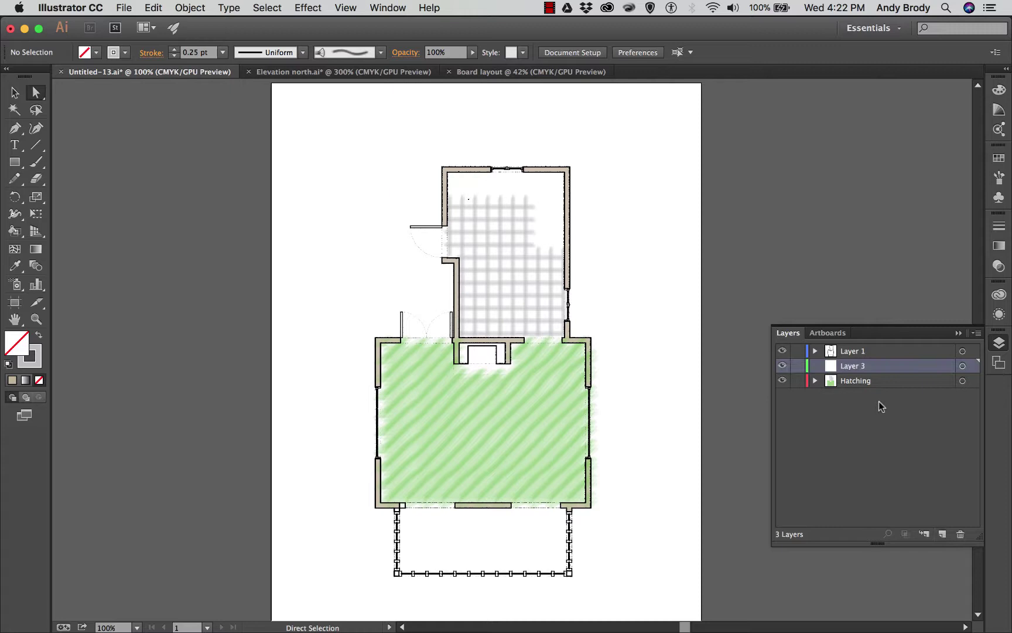
{"action": "double_click", "coordinate": [856, 365]}
{"action": "type", "text": "Furniture"}
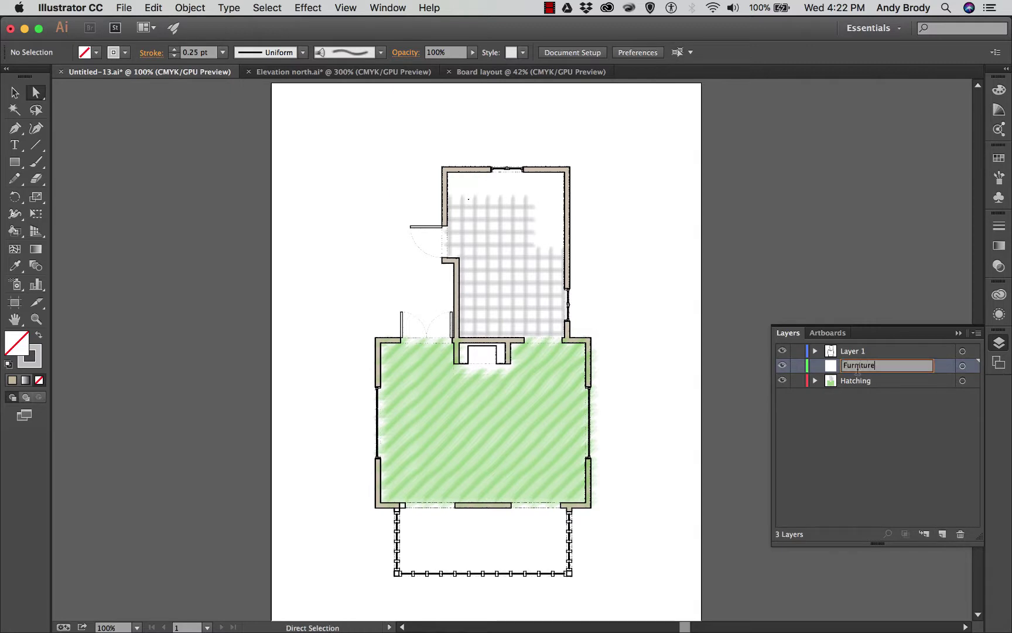
{"action": "key", "text": "Return"}
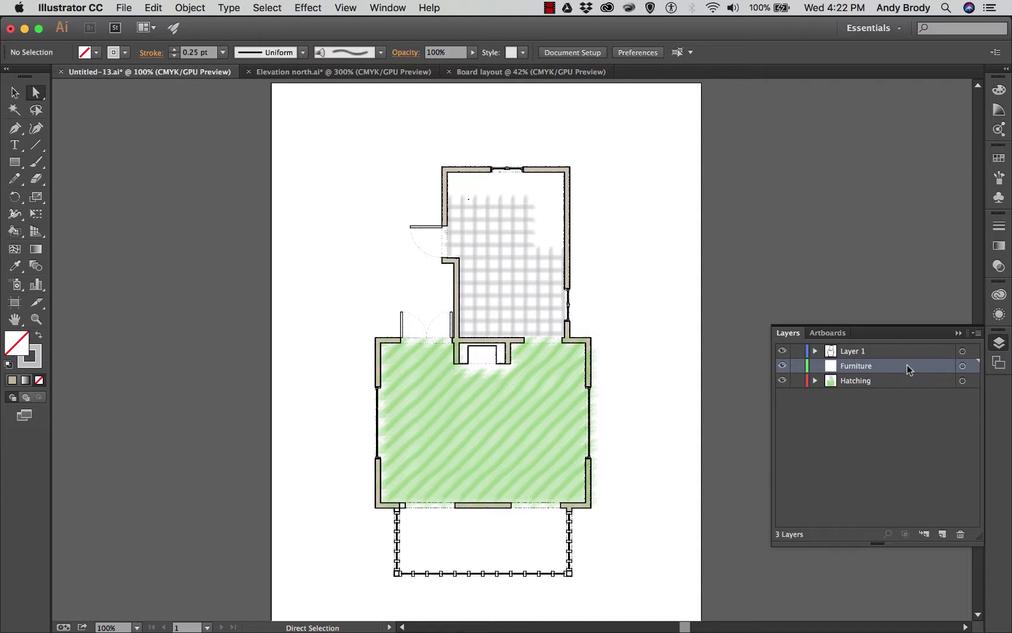
Place floor plan - furniture.dwg on the Furniture layer at a scale of 48 units to 1 inch, merging all conflicting swatches
{"action": "key", "text": "super+shift+p"}
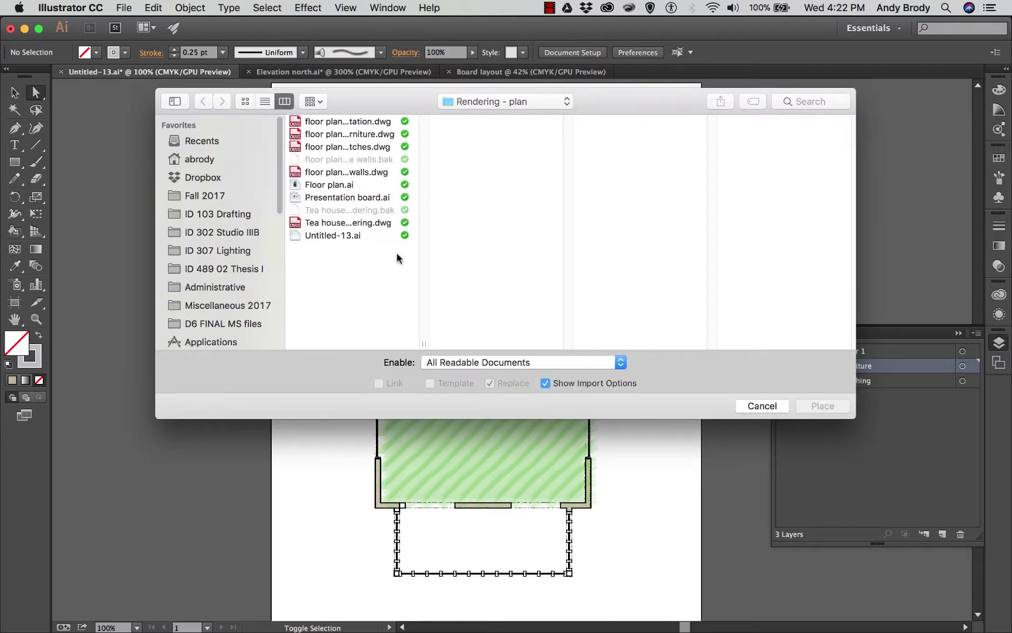
{"action": "left_click_drag", "start_coordinate": [424, 344], "coordinate": [451, 349]}
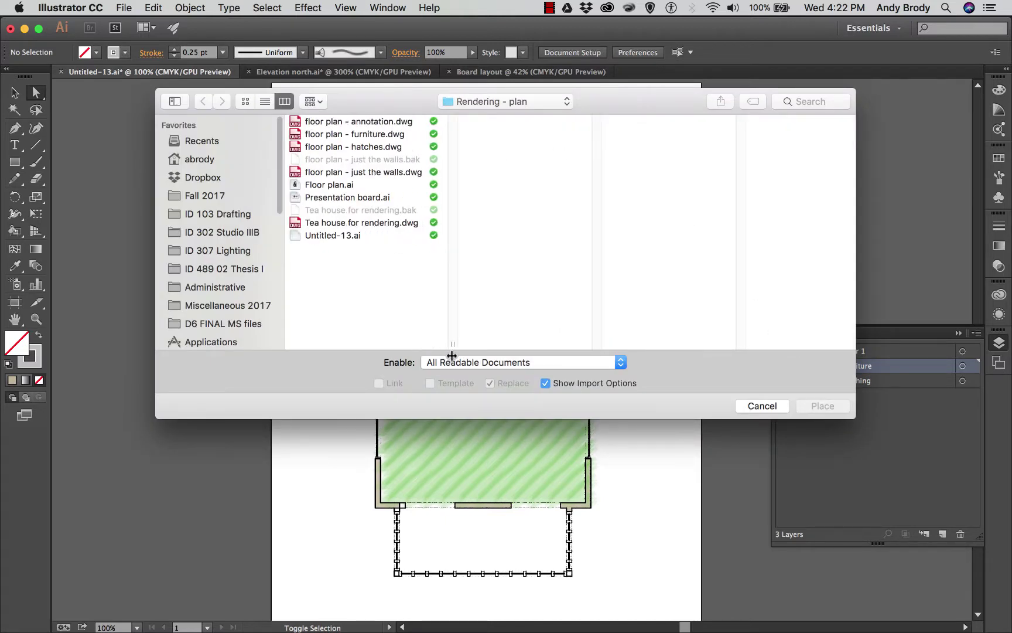
{"action": "left_click", "coordinate": [332, 134]}
{"action": "left_click", "coordinate": [821, 406]}
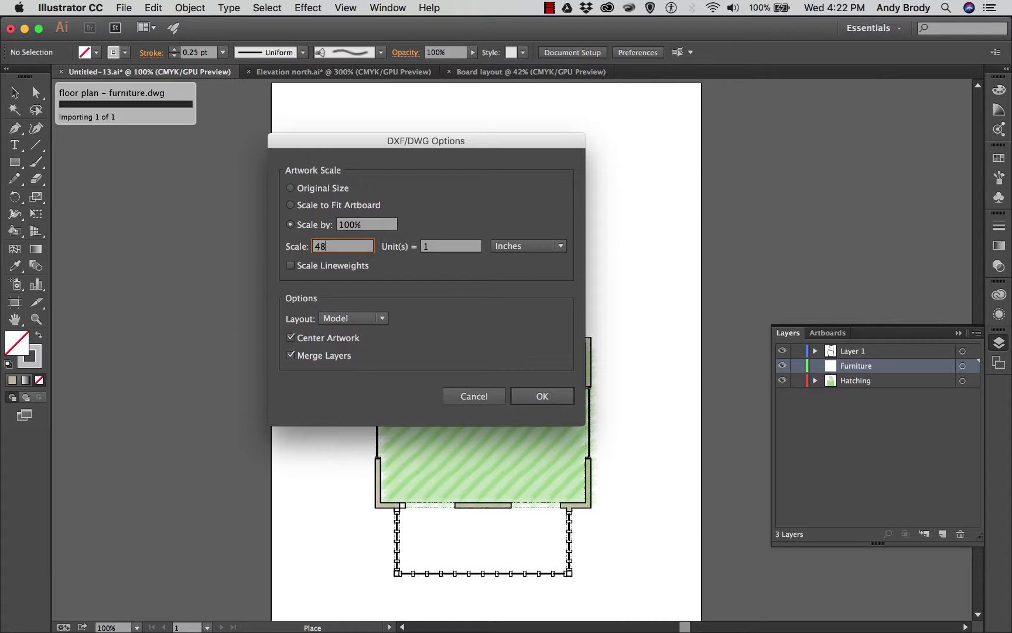
{"action": "left_click", "coordinate": [530, 398]}
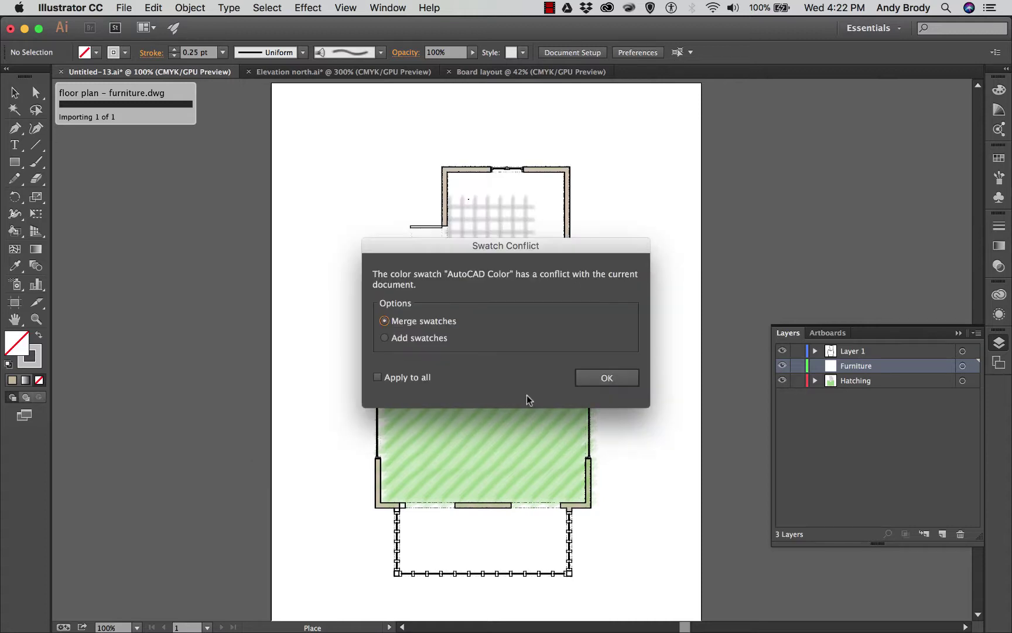
{"action": "left_click", "coordinate": [385, 381]}
{"action": "left_click", "coordinate": [610, 384]}
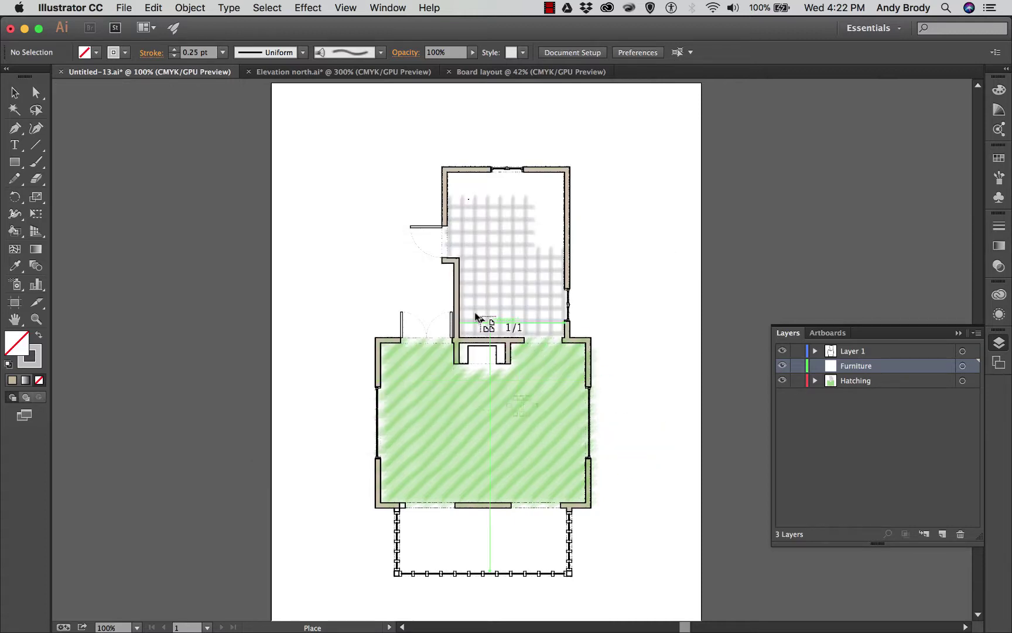
{"action": "left_click", "coordinate": [410, 271]}
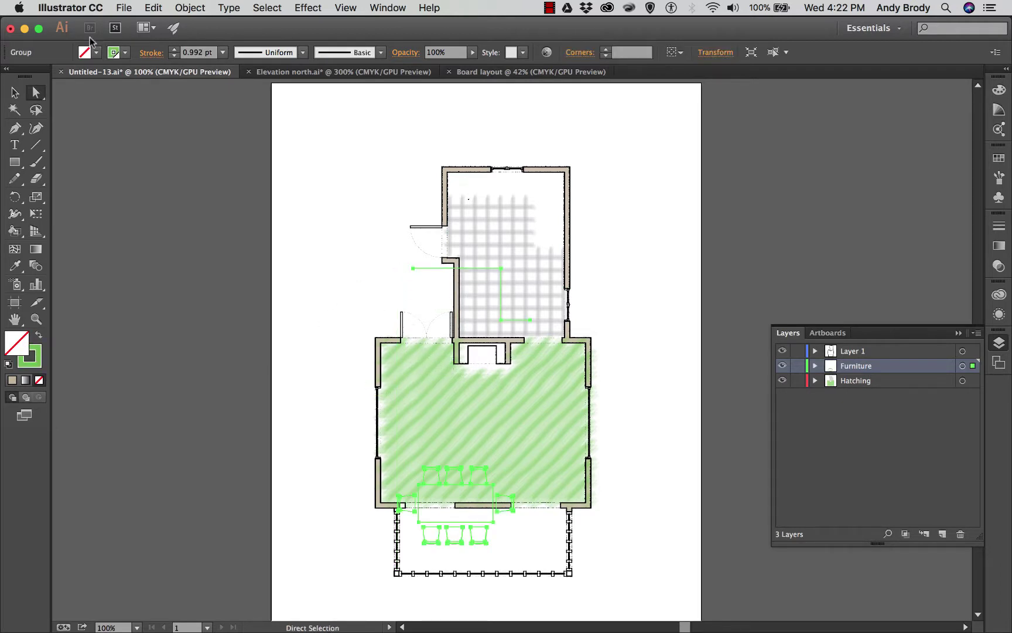
Move the placed furniture so the counter outline fits the notch in the grid hatch and meets the upper room's right wall
{"action": "left_click", "coordinate": [15, 94]}
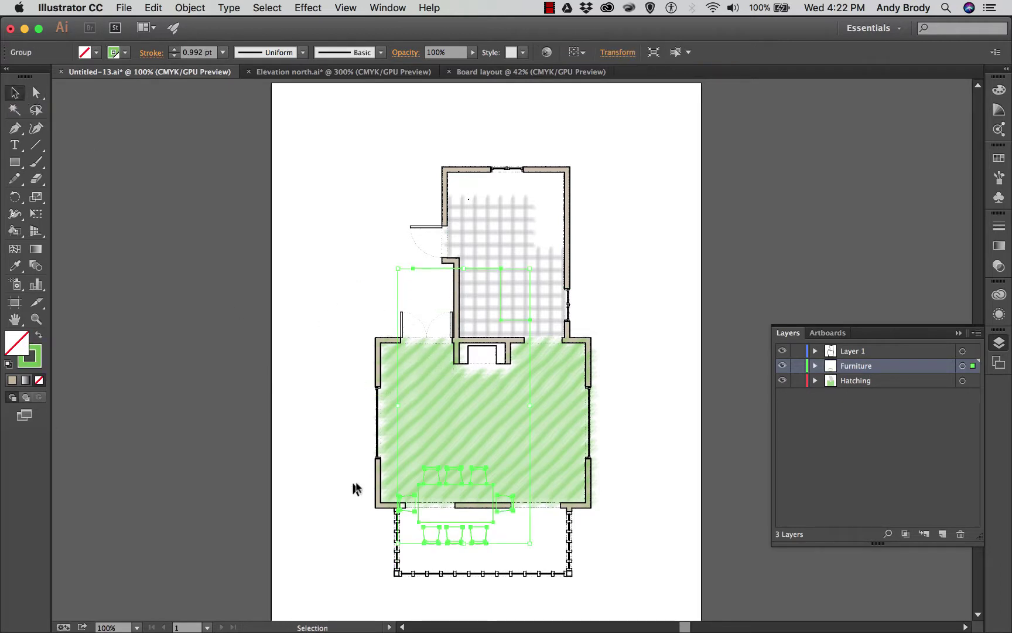
{"action": "left_click_drag", "start_coordinate": [420, 515], "coordinate": [495, 351]}
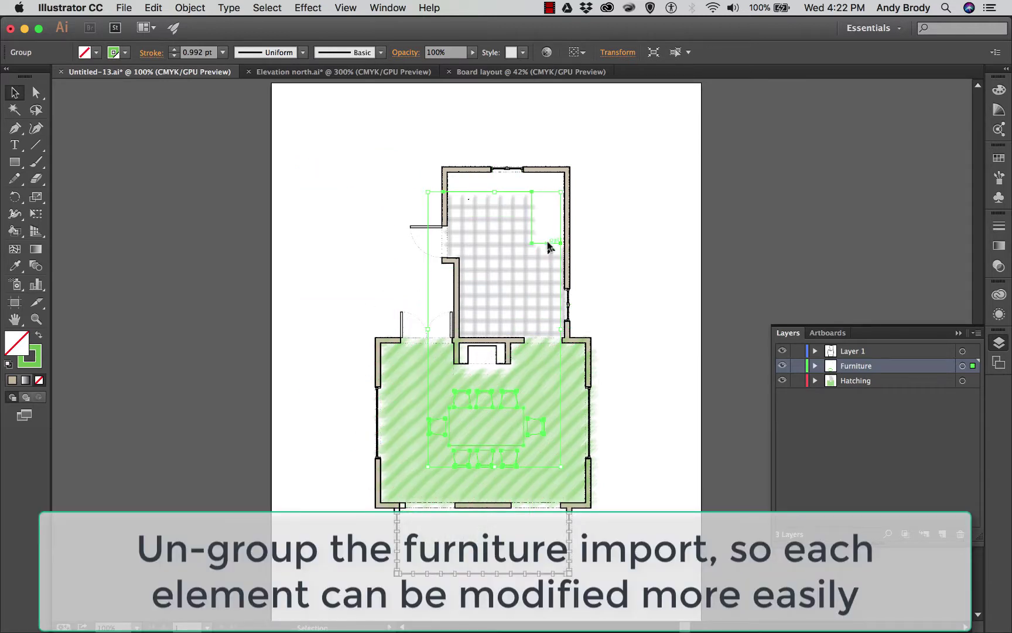
{"action": "left_click_drag", "start_coordinate": [551, 249], "coordinate": [555, 249]}
Ungroup the furniture import and select only the dining table and chairs group
{"action": "right_click", "coordinate": [480, 452]}
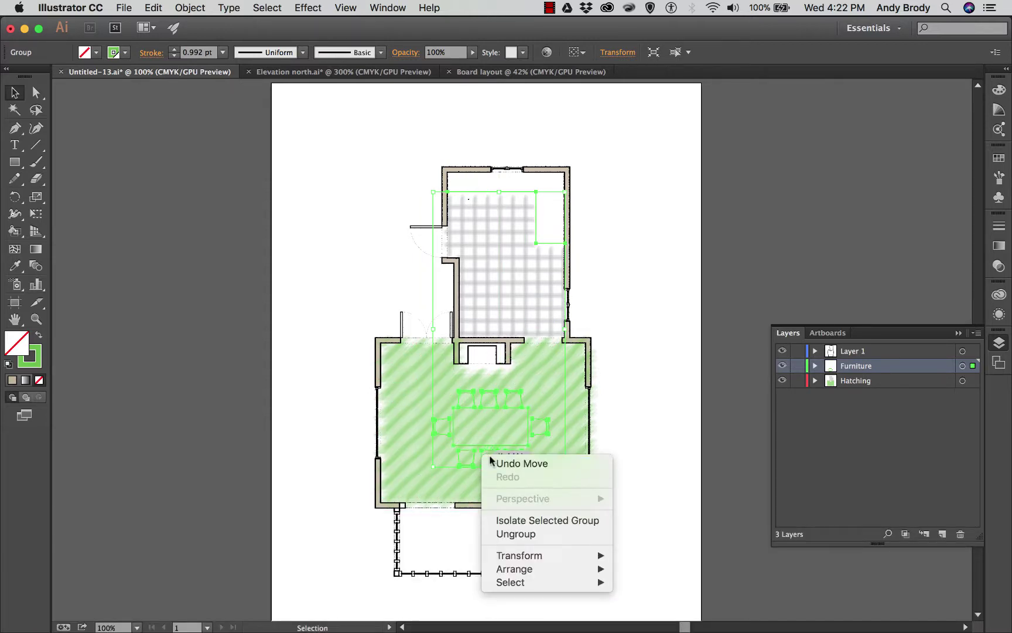
{"action": "left_click", "coordinate": [509, 533]}
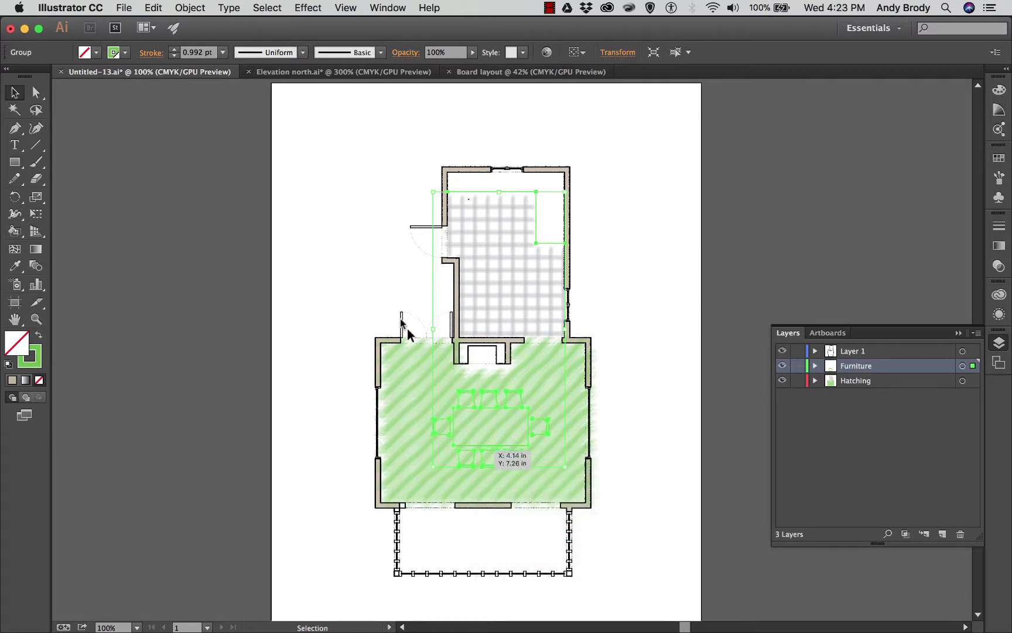
{"action": "left_click", "coordinate": [355, 283]}
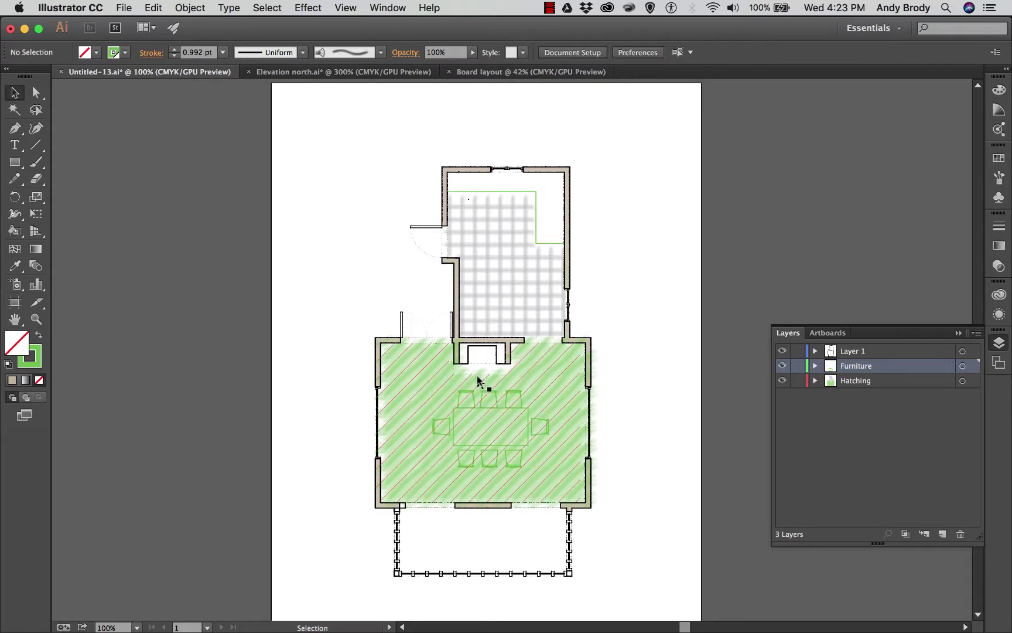
{"action": "left_click", "coordinate": [502, 407]}
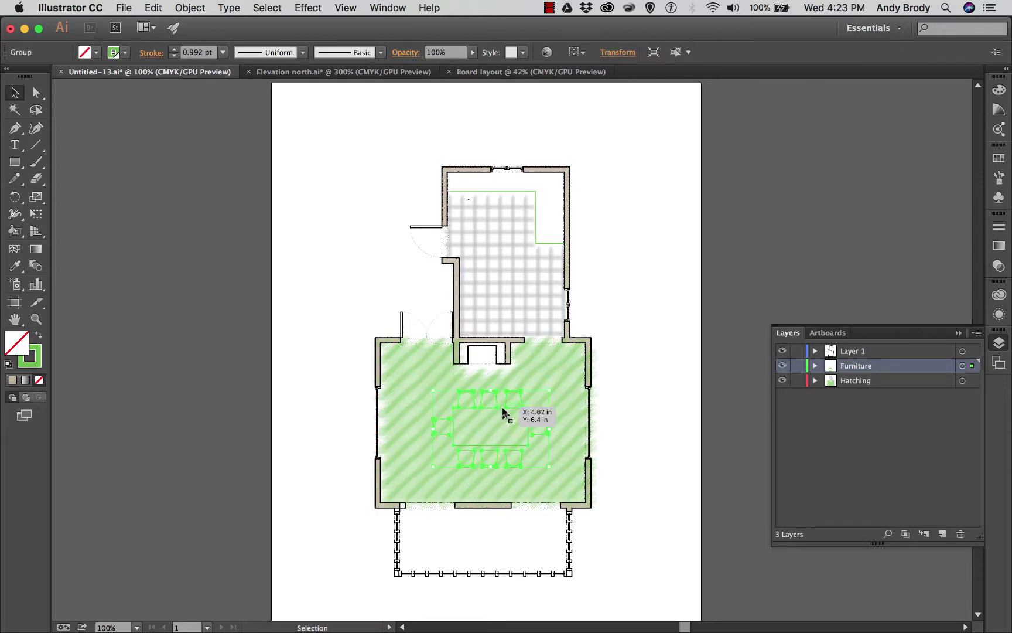
Select the dining set's INSERT group inside the Furniture layer and hide the Hatching layer
{"action": "left_click", "coordinate": [816, 366]}
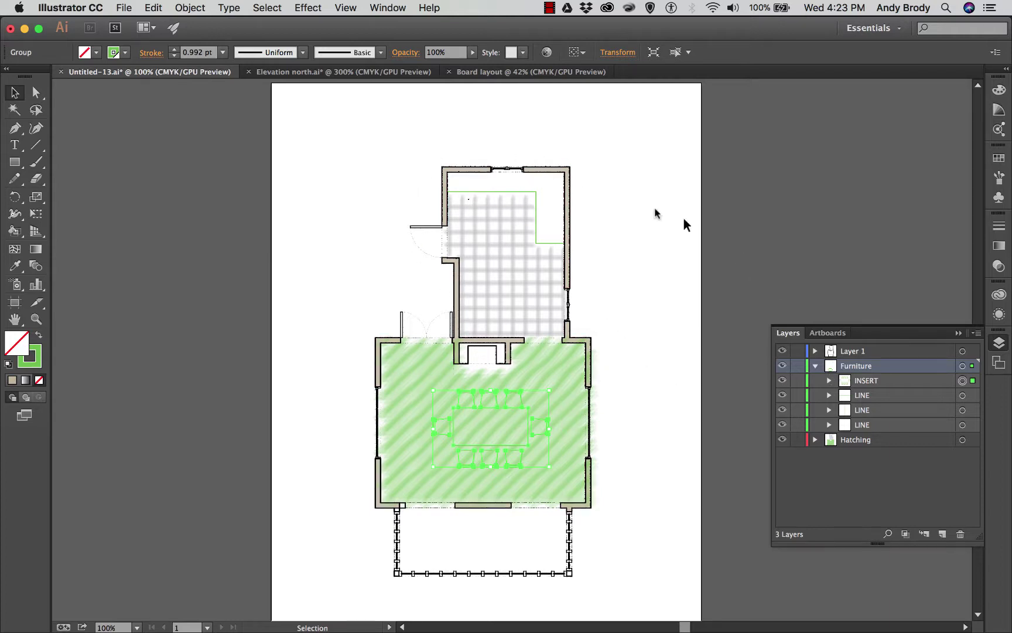
{"action": "left_click", "coordinate": [878, 383]}
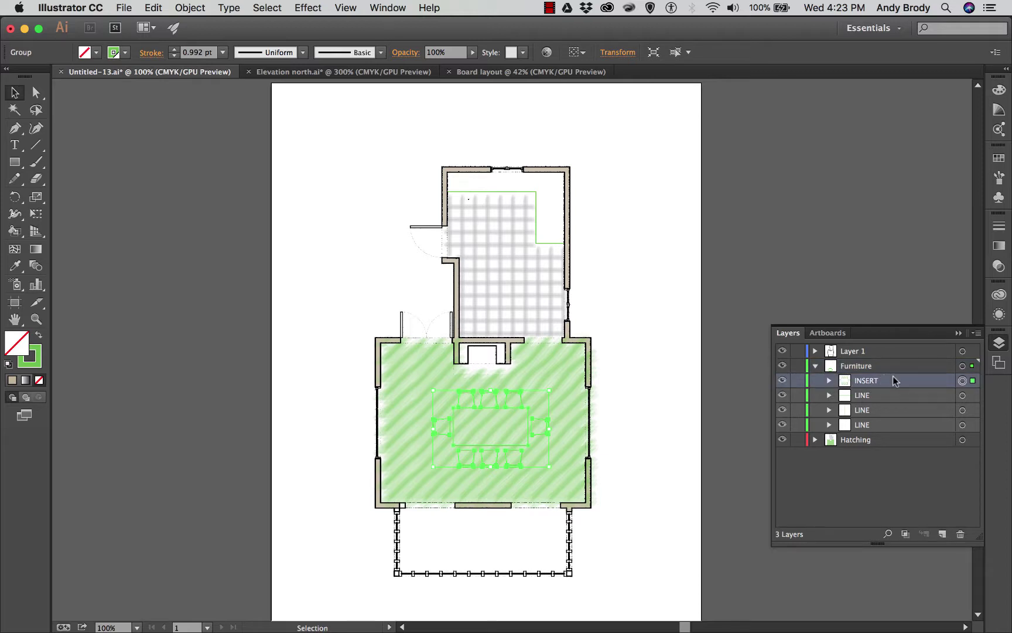
{"action": "left_click", "coordinate": [782, 380]}
{"action": "left_click", "coordinate": [782, 380]}
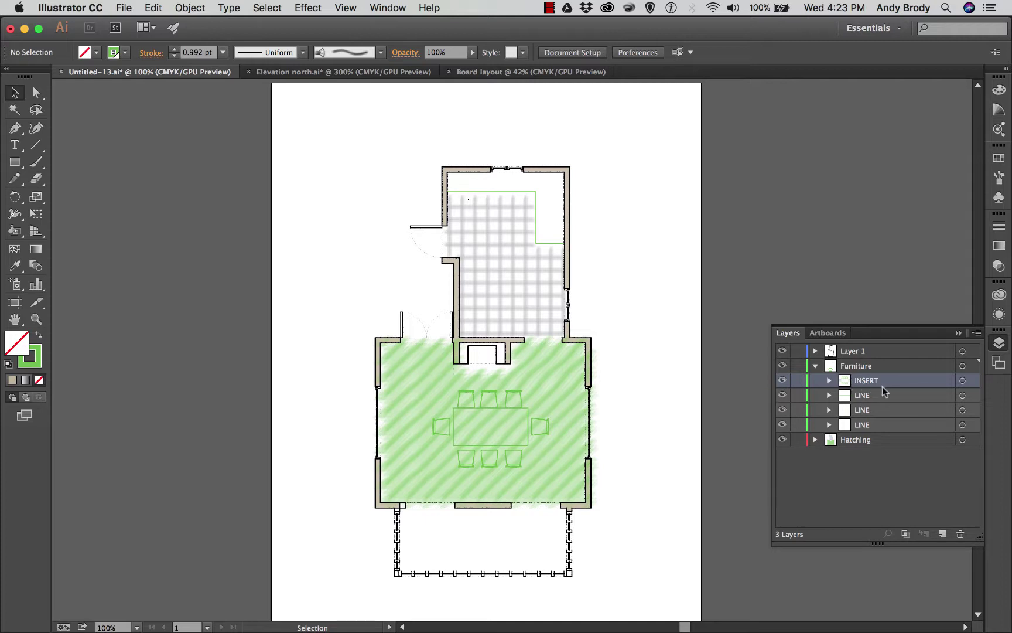
{"action": "left_click", "coordinate": [962, 381]}
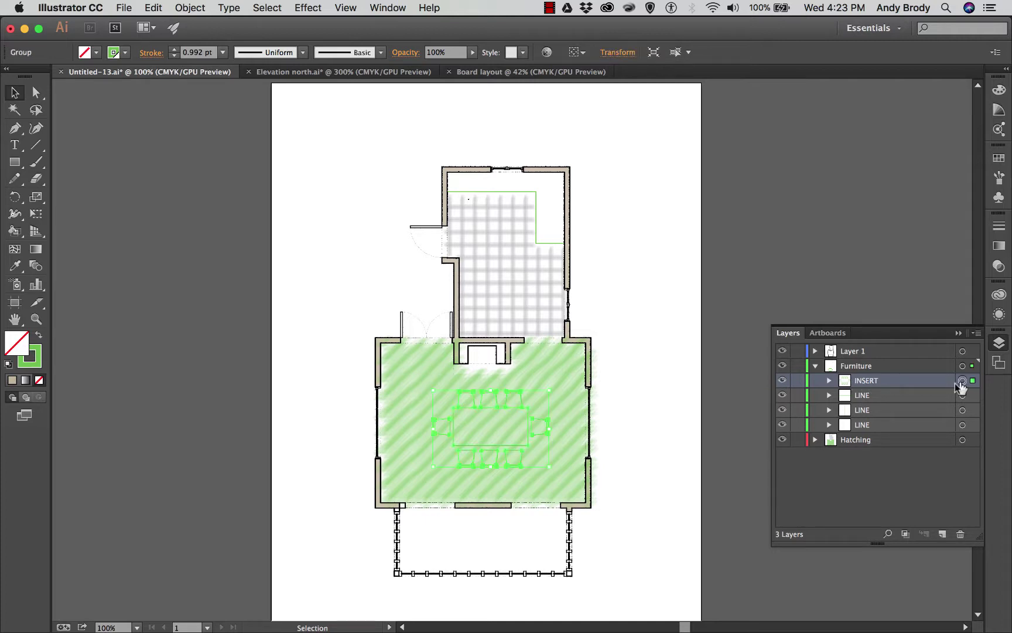
{"action": "left_click", "coordinate": [782, 439]}
Give the dining table and chairs group a black stroke with a weight of 0.75 pt
{"action": "key", "text": "super+equal"}
{"action": "key", "text": "super+equal"}
{"action": "key", "text": "super+equal"}
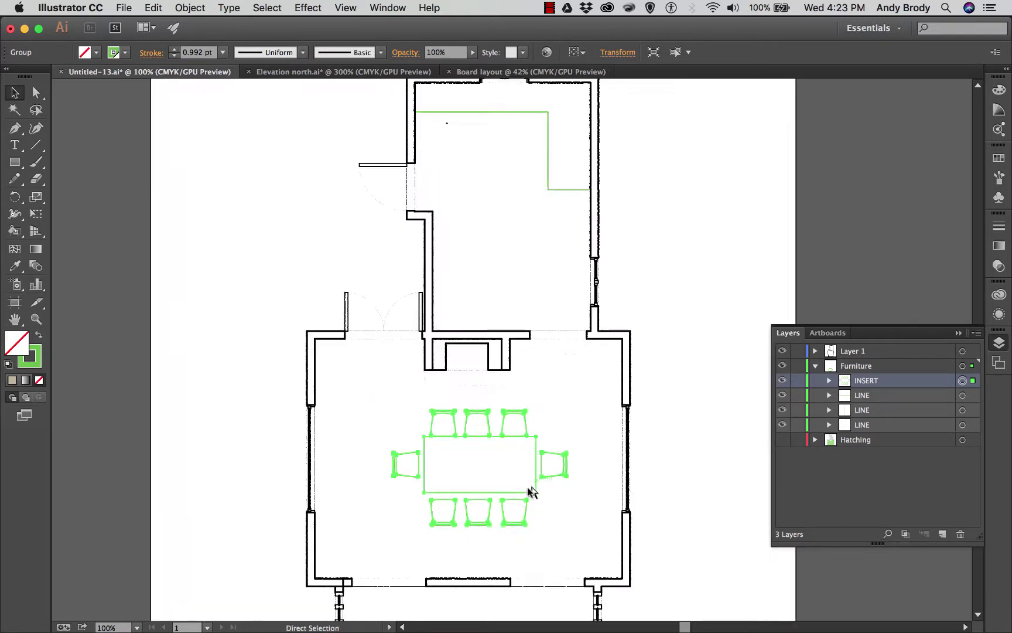
{"action": "scroll", "coordinate": [503, 536], "scroll_direction": "down", "scroll_amount": 10}
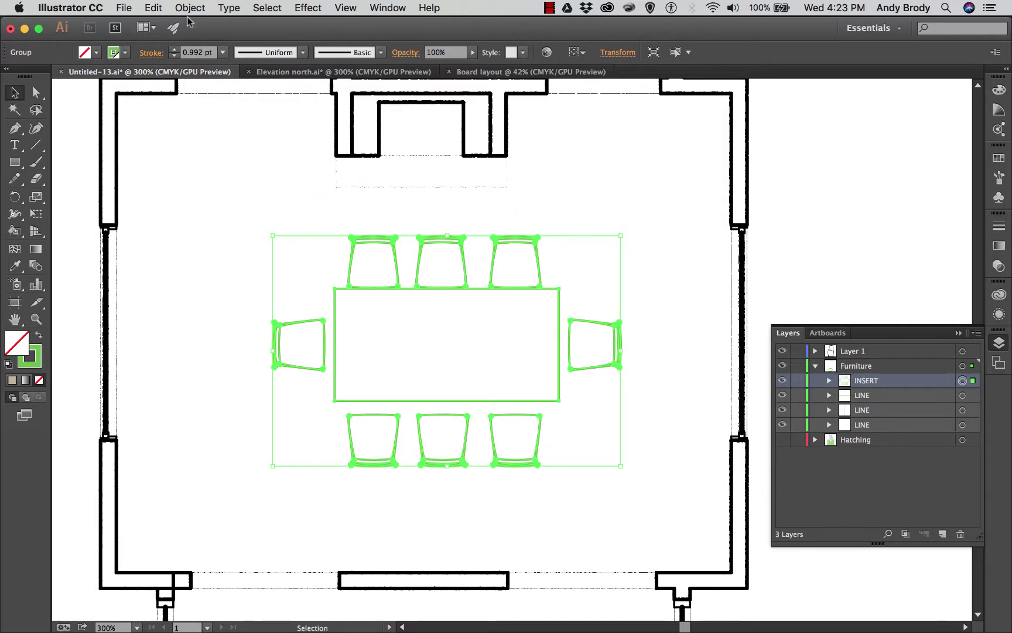
{"action": "left_click", "coordinate": [125, 53]}
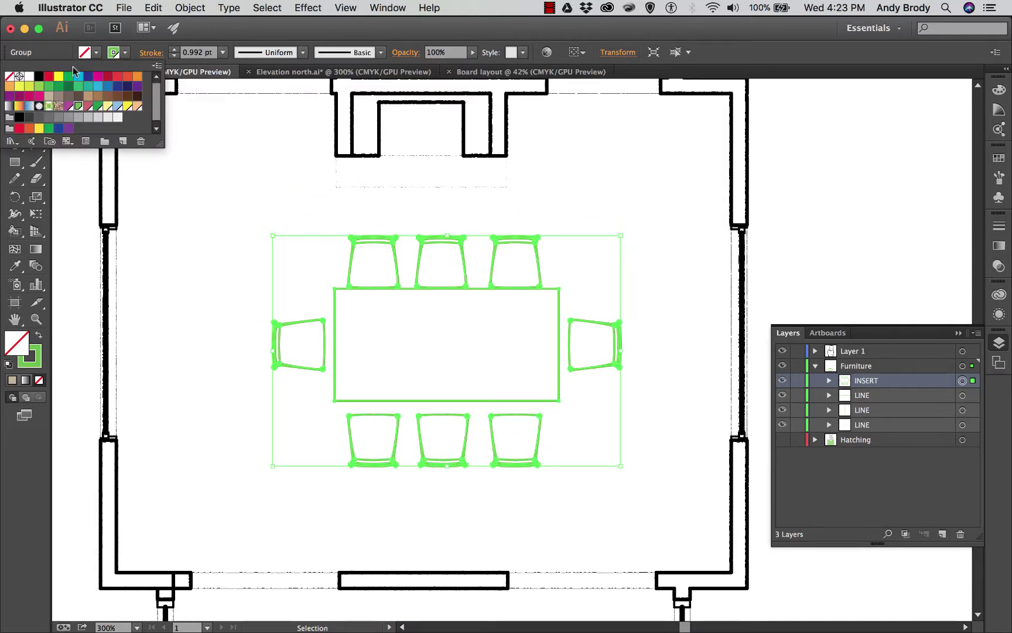
{"action": "left_click", "coordinate": [40, 76]}
{"action": "left_click", "coordinate": [223, 53]}
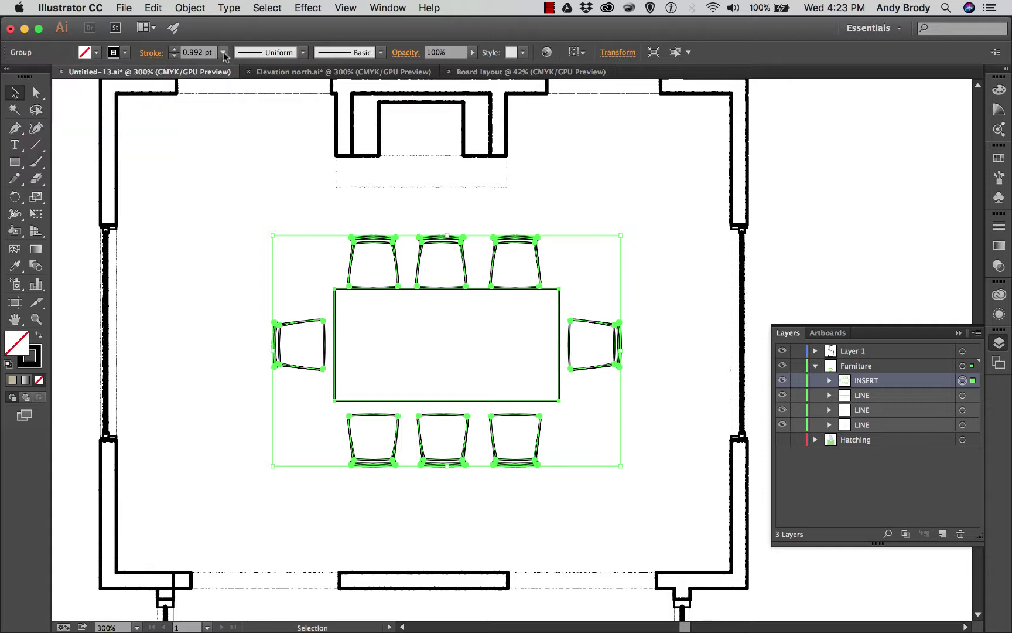
{"action": "left_click", "coordinate": [222, 52]}
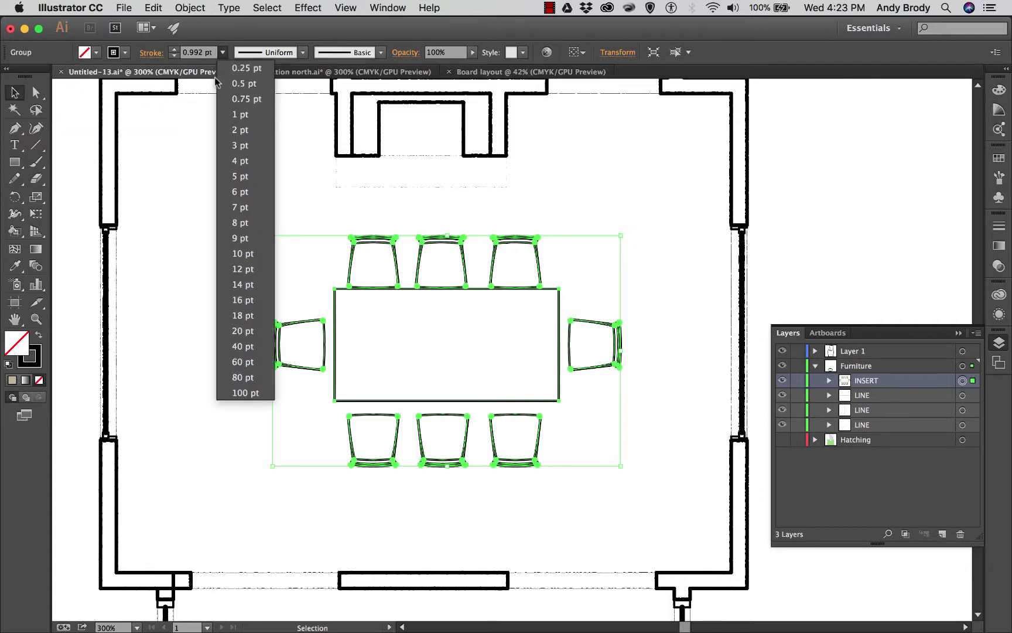
{"action": "left_click", "coordinate": [238, 98]}
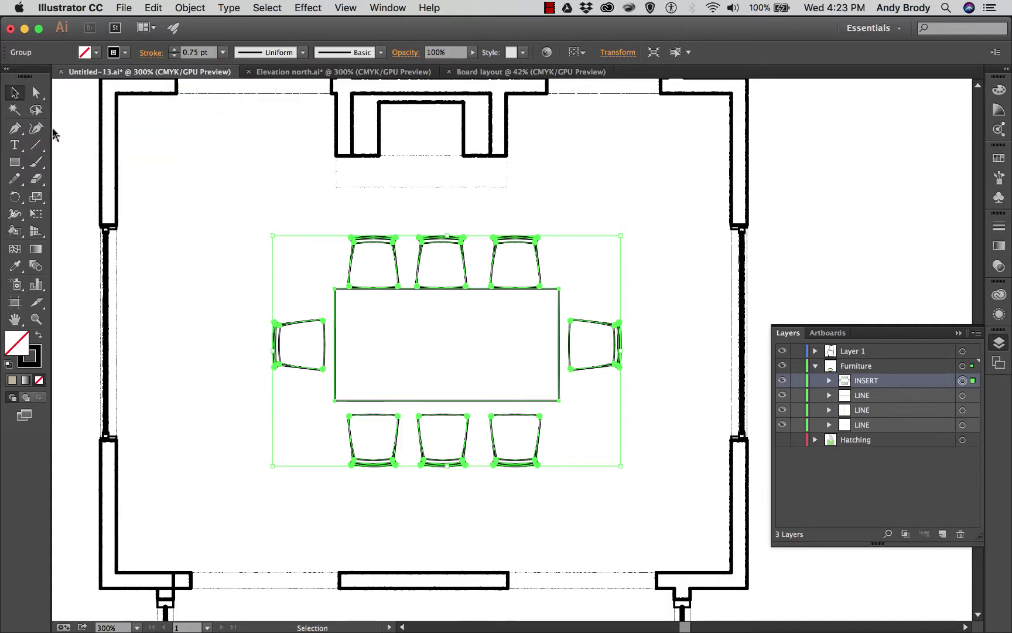
Choose a light gray fill and convert the dining set into a Live Paint group, filling the tabletop
{"action": "left_click", "coordinate": [96, 52]}
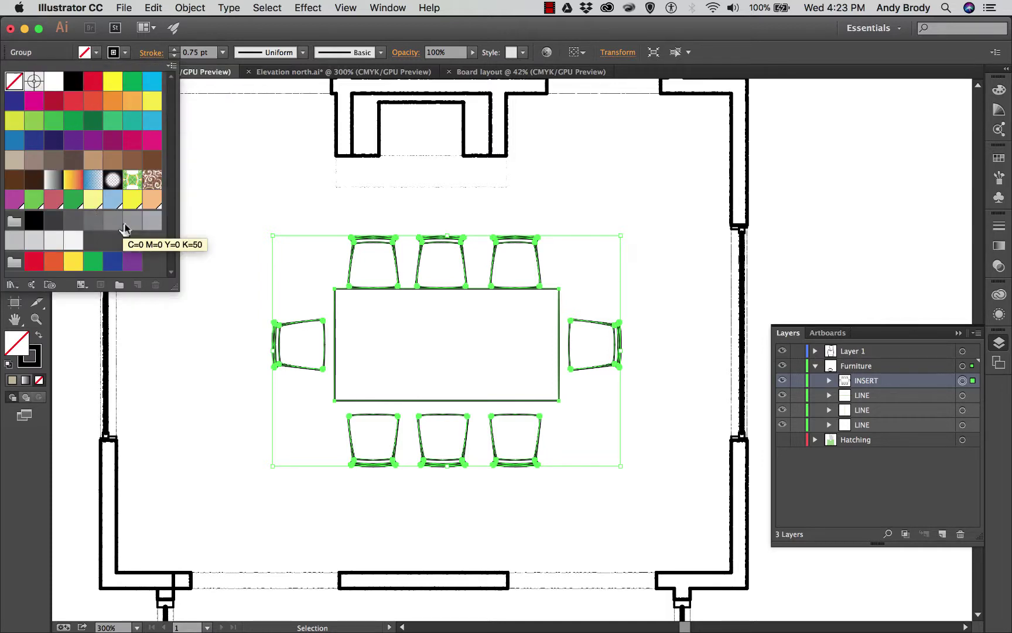
{"action": "left_click", "coordinate": [151, 221]}
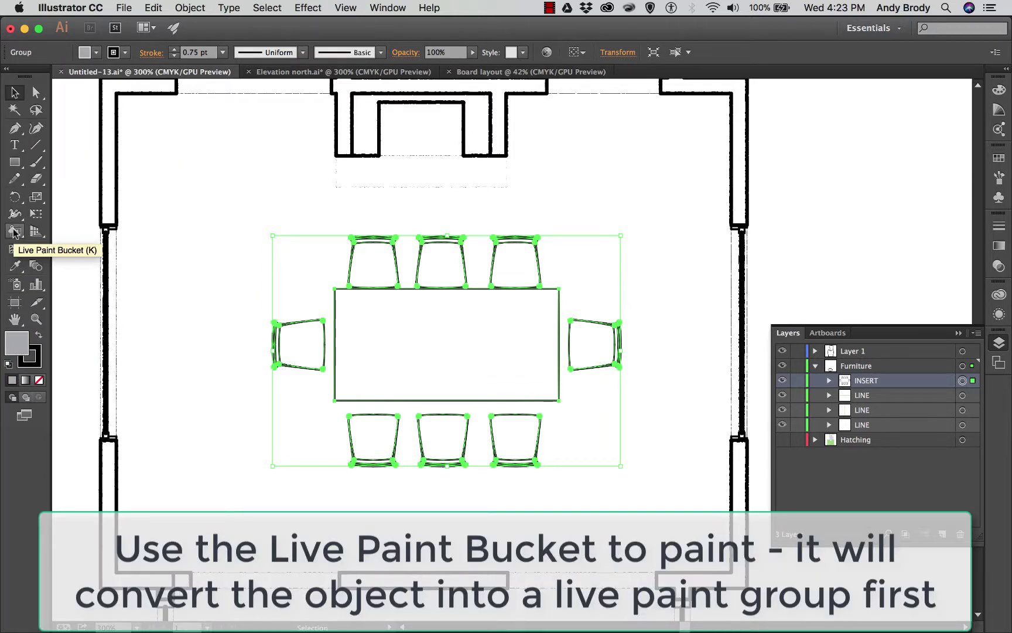
{"action": "left_click", "coordinate": [14, 232]}
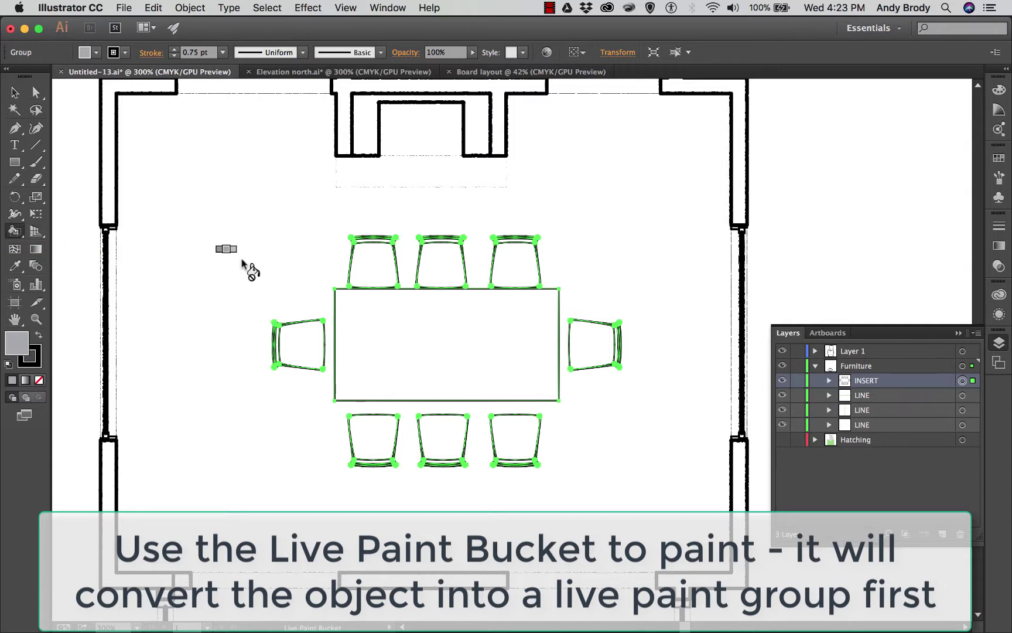
{"action": "left_click", "coordinate": [441, 330]}
Paint the seats of all eight chairs light gray with the Live Paint Bucket, leaving the set deselected
{"action": "left_click", "coordinate": [378, 269]}
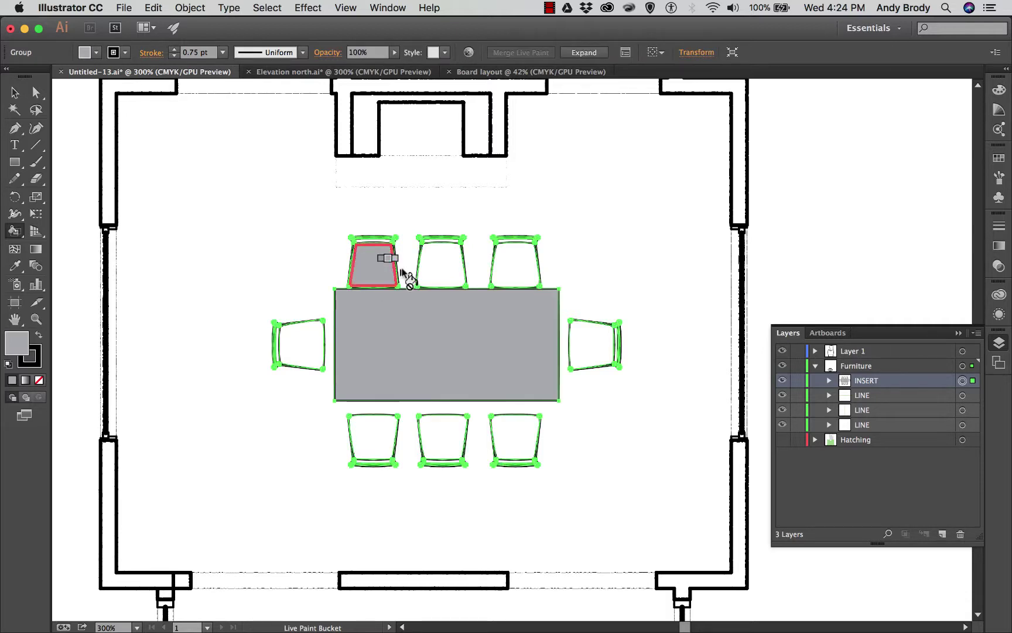
{"action": "left_click", "coordinate": [433, 271]}
{"action": "left_click", "coordinate": [515, 266]}
{"action": "left_click", "coordinate": [591, 340]}
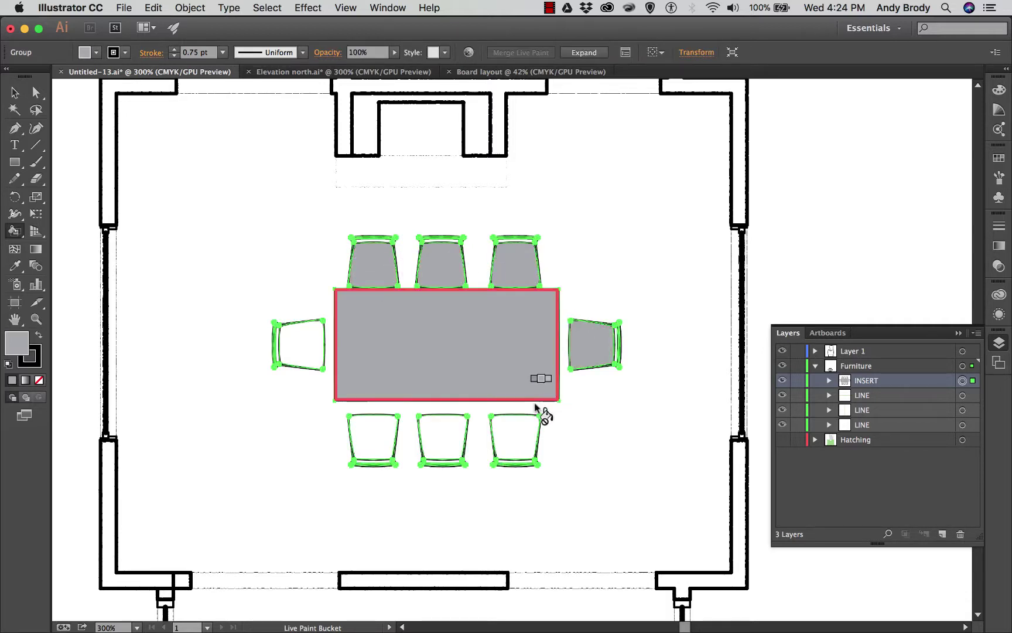
{"action": "left_click", "coordinate": [518, 436]}
{"action": "left_click", "coordinate": [446, 433]}
{"action": "left_click", "coordinate": [379, 436]}
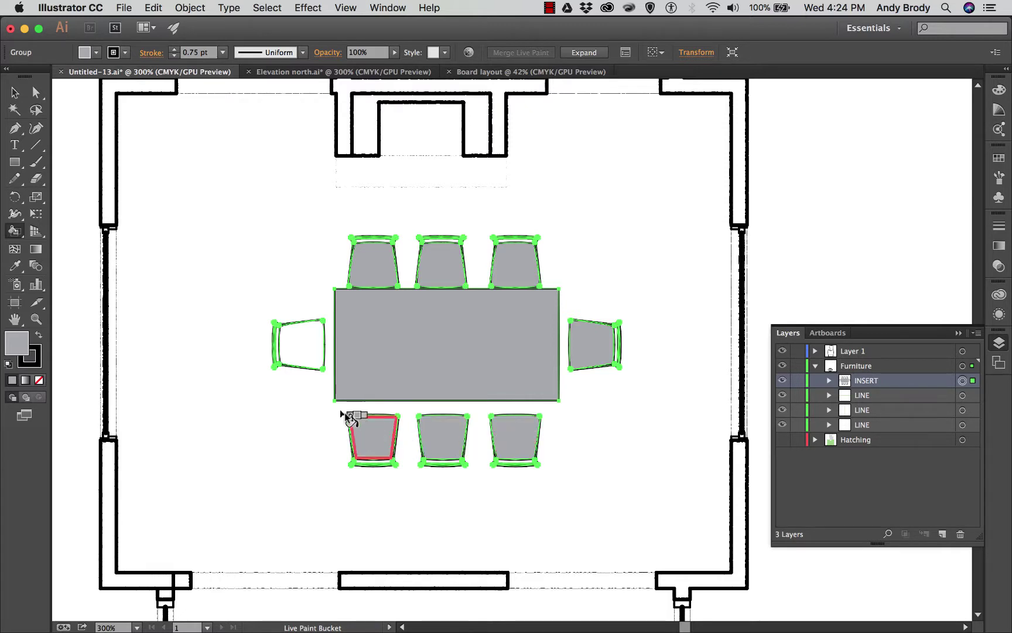
{"action": "left_click", "coordinate": [302, 343]}
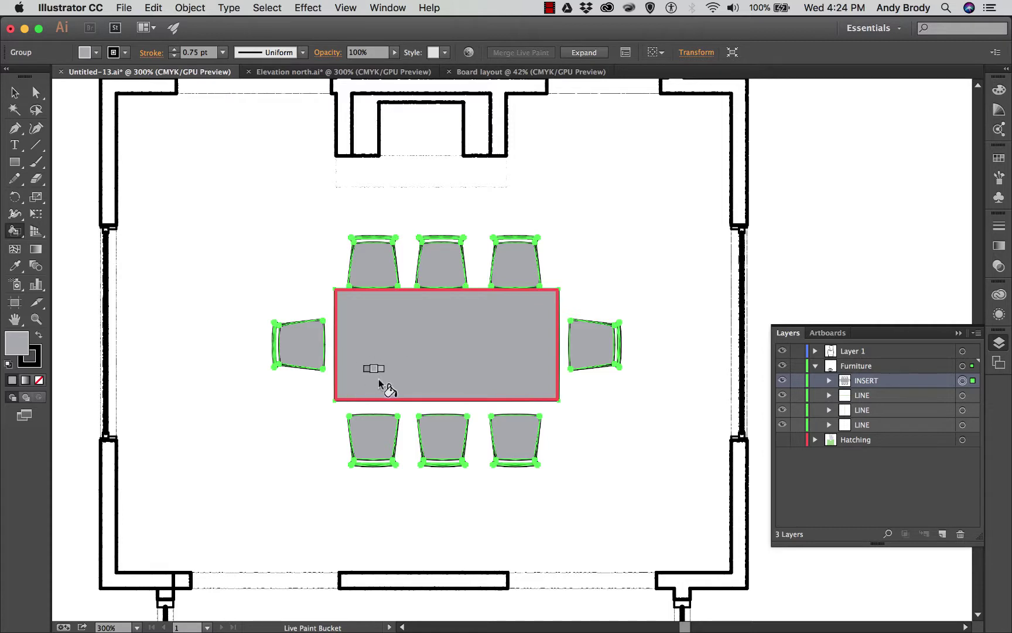
{"action": "left_click", "coordinate": [15, 92]}
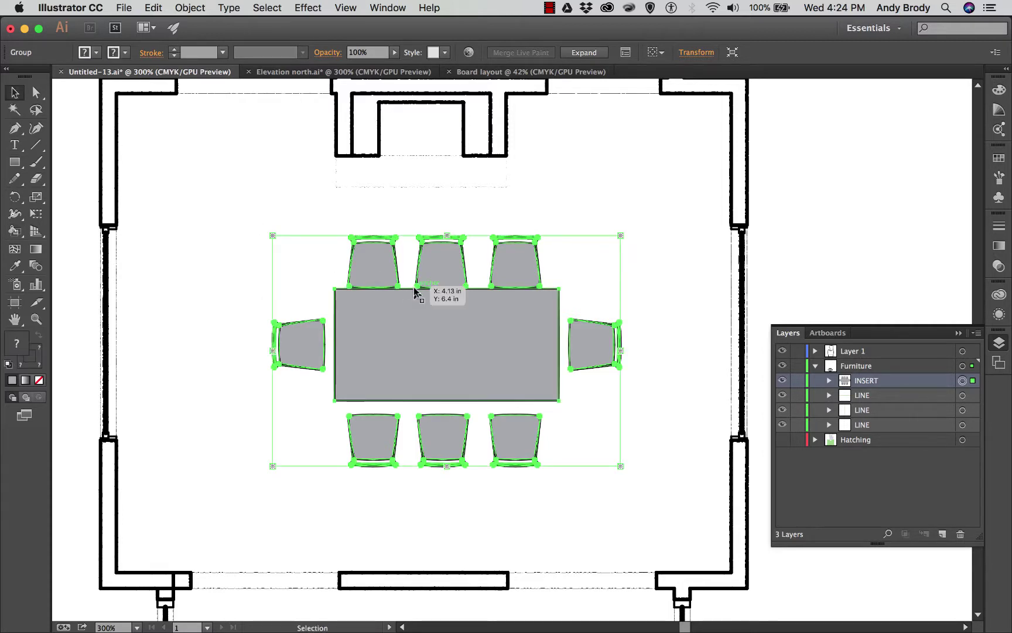
{"action": "scroll", "coordinate": [414, 291], "scroll_direction": "up", "scroll_amount": 1}
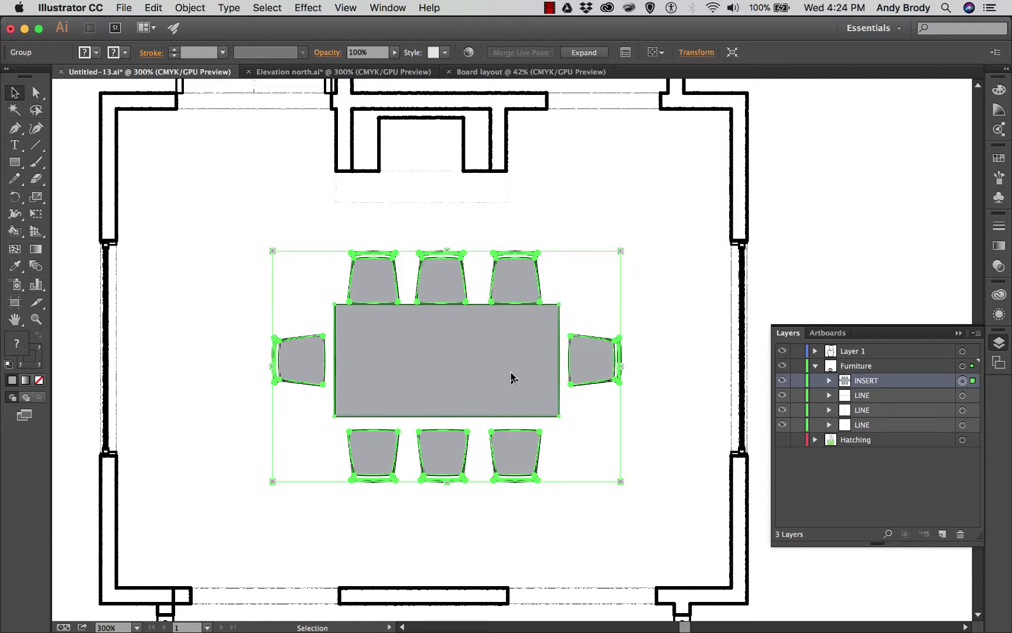
{"action": "left_click", "coordinate": [300, 199]}
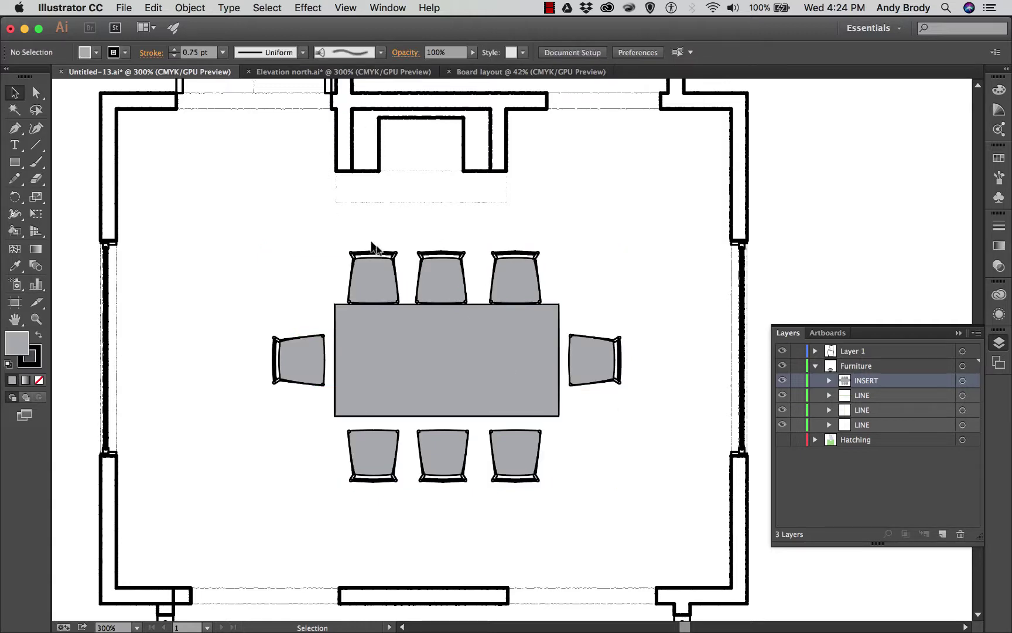
Apply a previewed Drop Shadow to the dining set with X and Y offsets of 0.06 in, then deselect it
{"action": "left_click", "coordinate": [439, 351]}
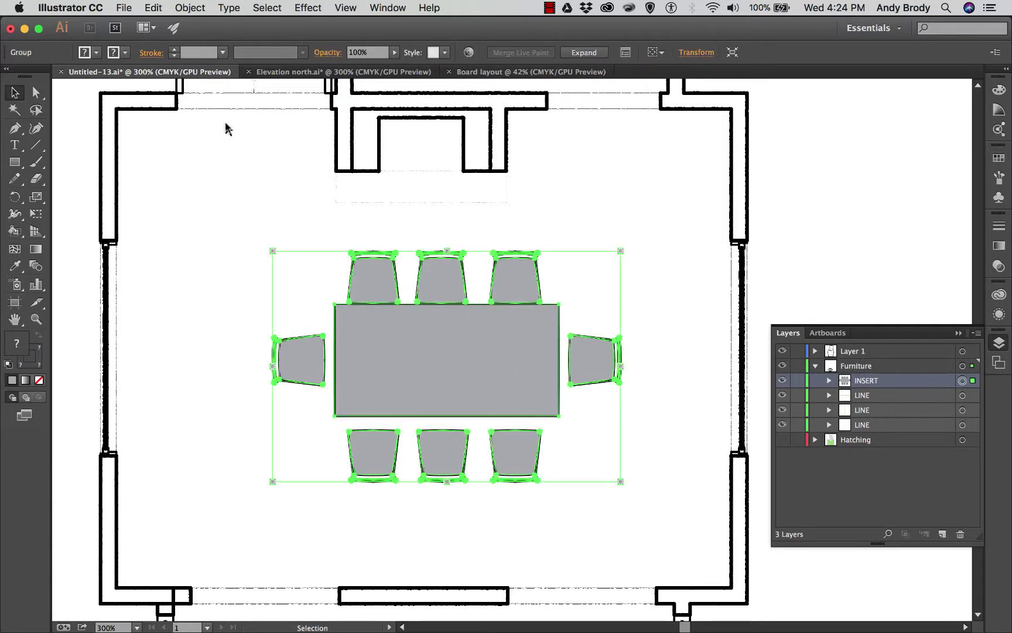
{"action": "left_click", "coordinate": [307, 7]}
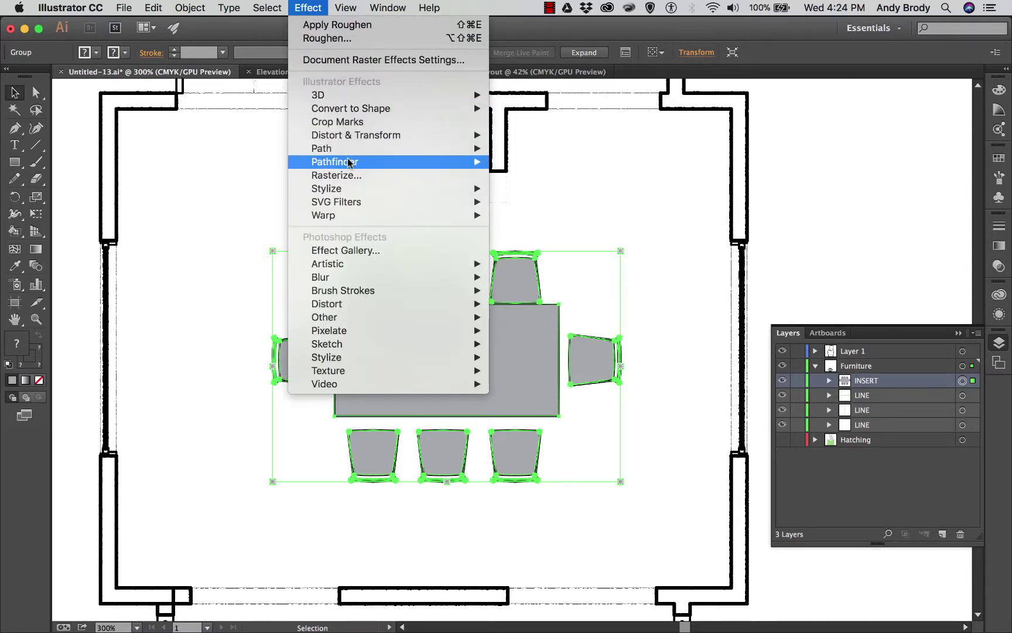
{"action": "mouse_move", "coordinate": [455, 190]}
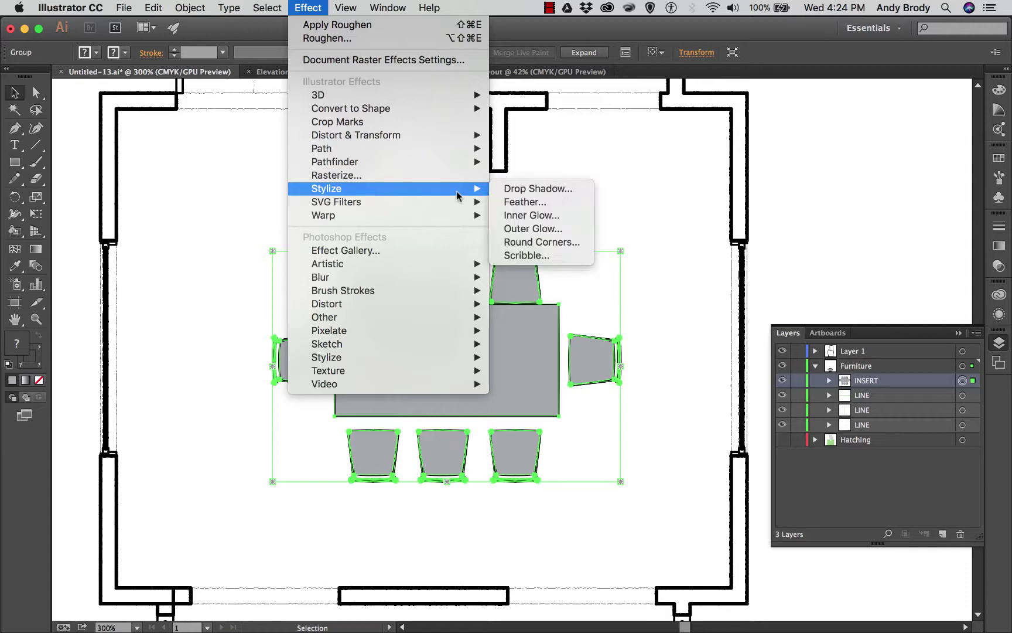
{"action": "left_click", "coordinate": [507, 194]}
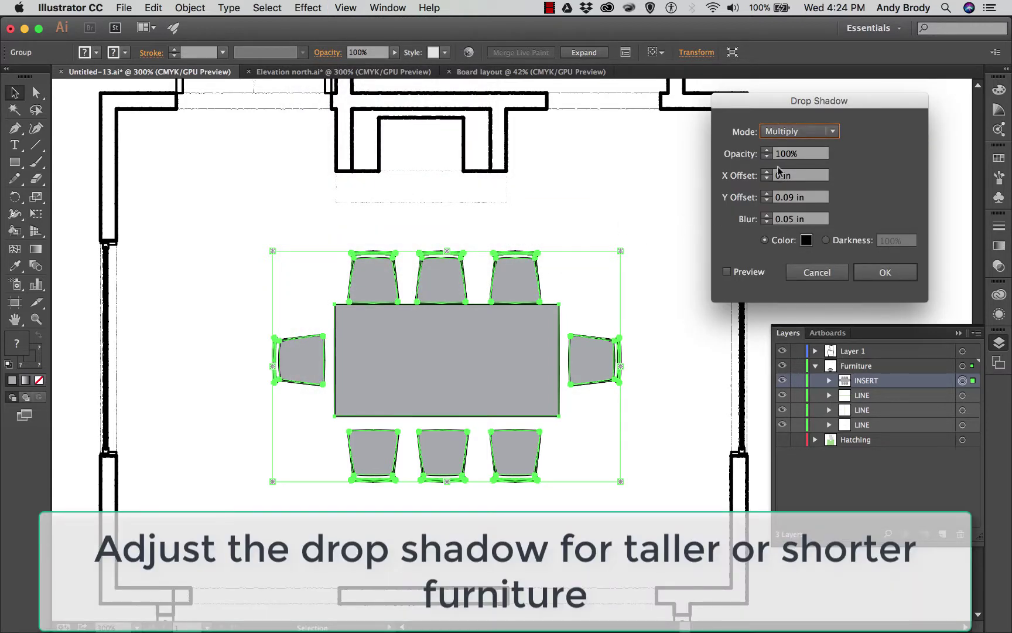
{"action": "left_click", "coordinate": [730, 272]}
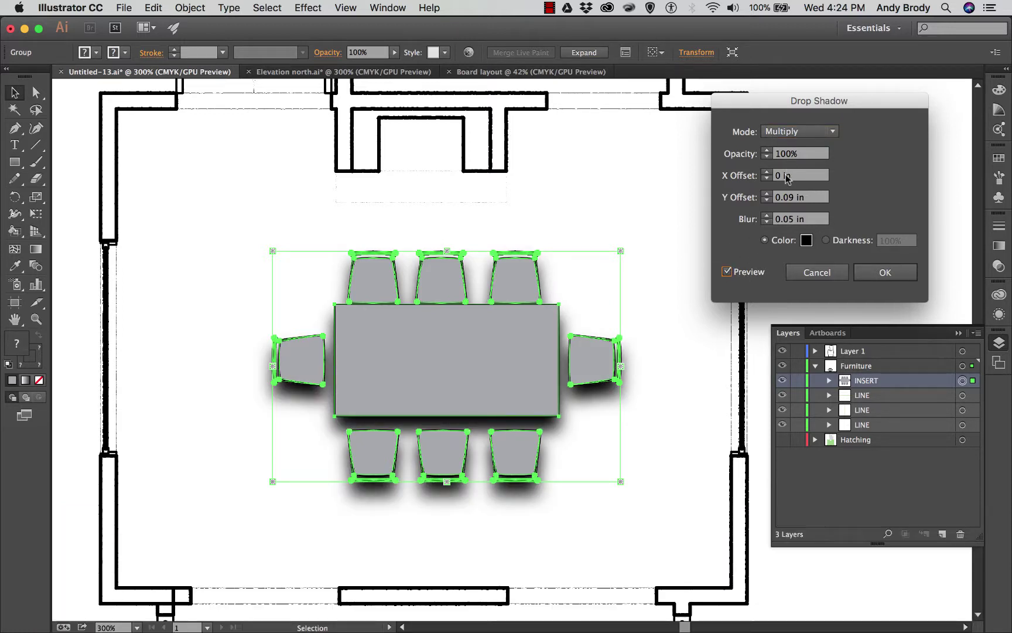
{"action": "left_click", "coordinate": [782, 175]}
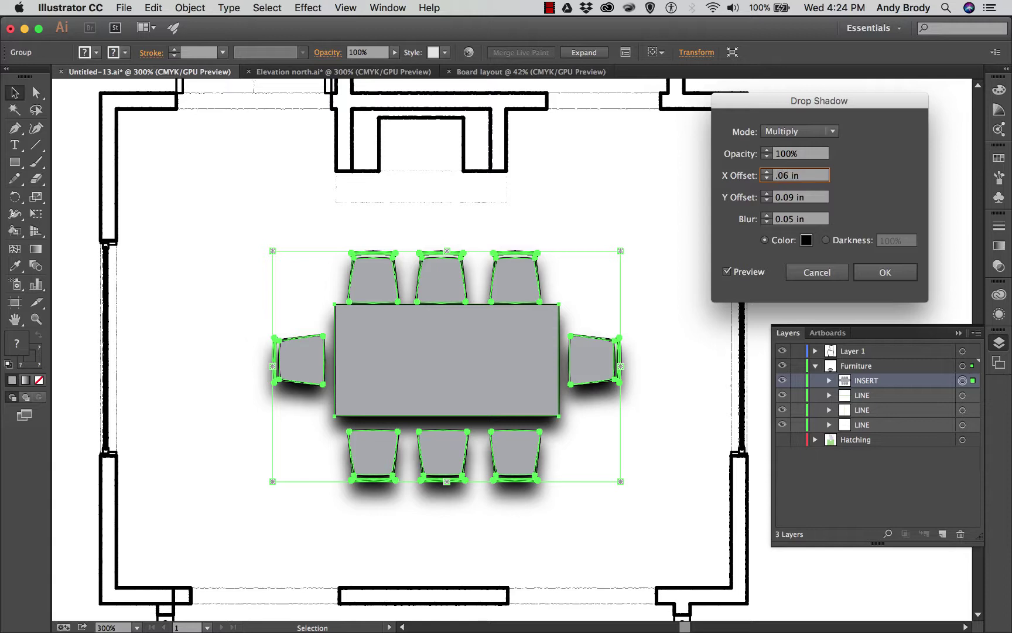
{"action": "left_click", "coordinate": [792, 197]}
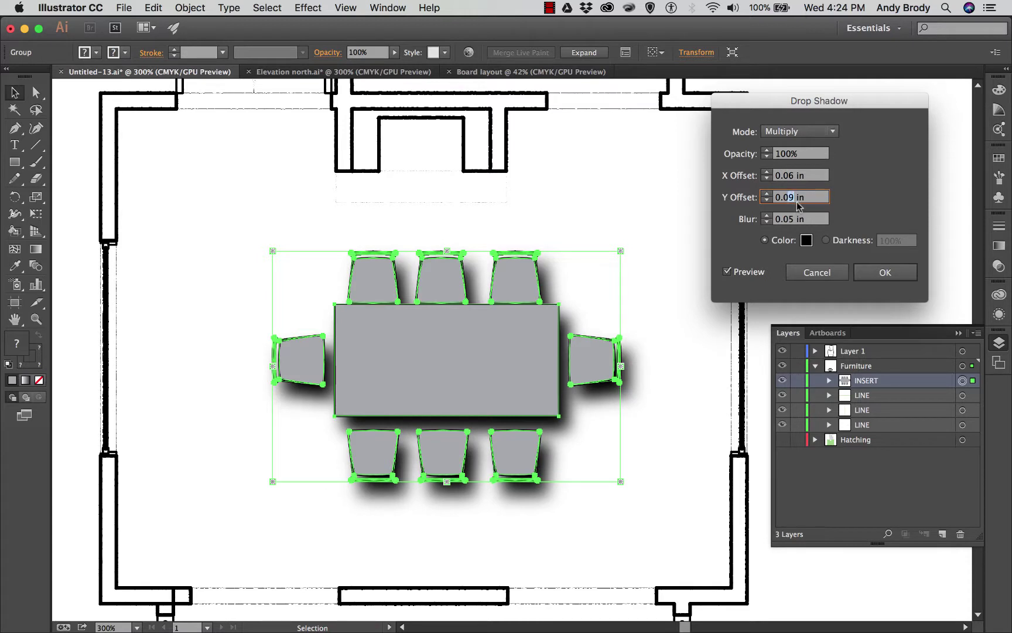
{"action": "type", "text": "6"}
{"action": "left_click", "coordinate": [791, 177]}
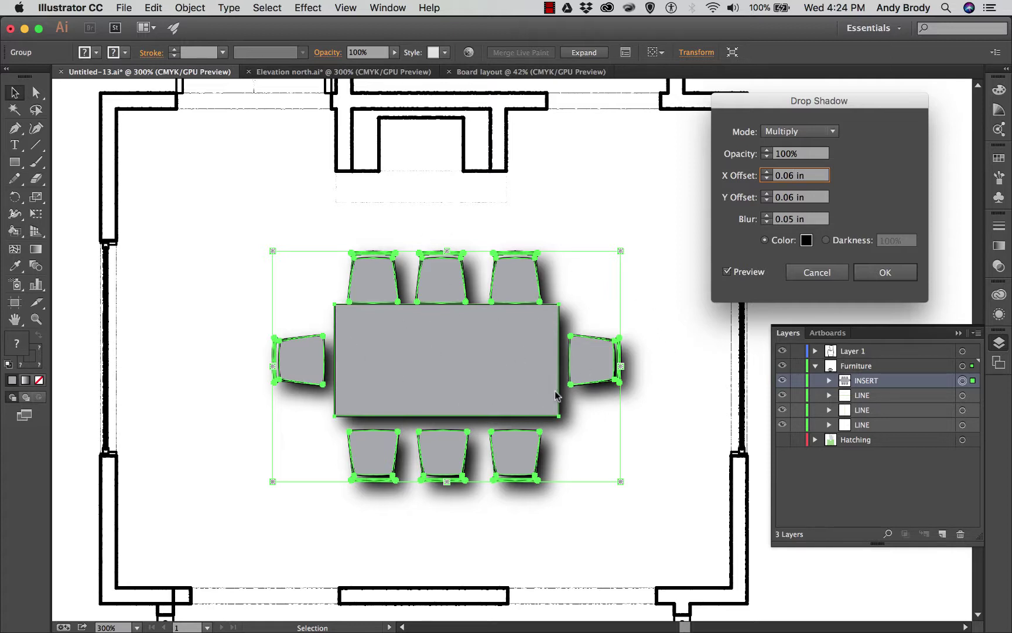
{"action": "left_click", "coordinate": [879, 275]}
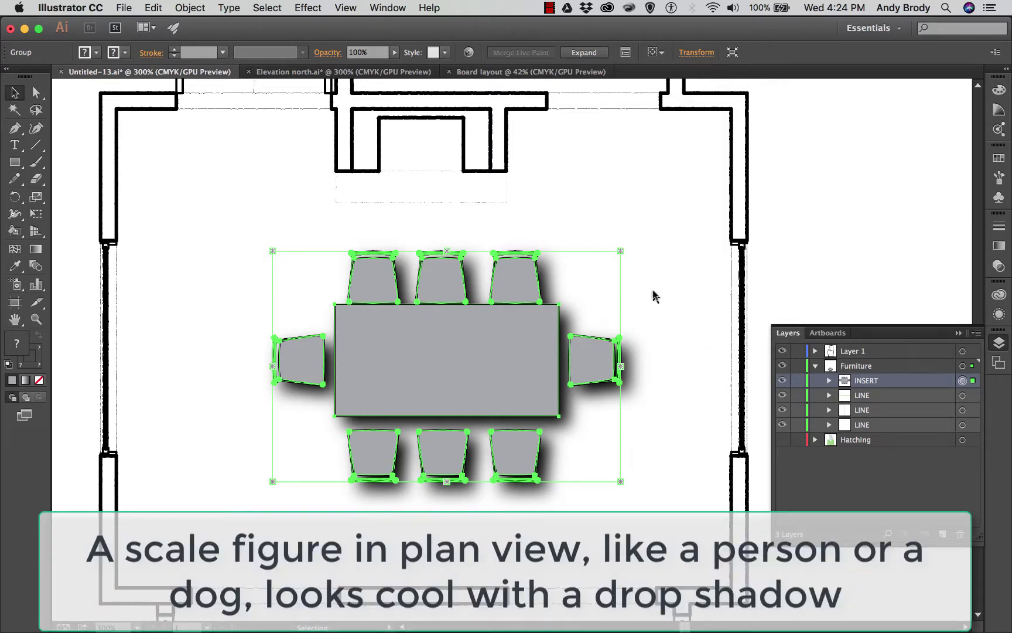
{"action": "left_click", "coordinate": [651, 285]}
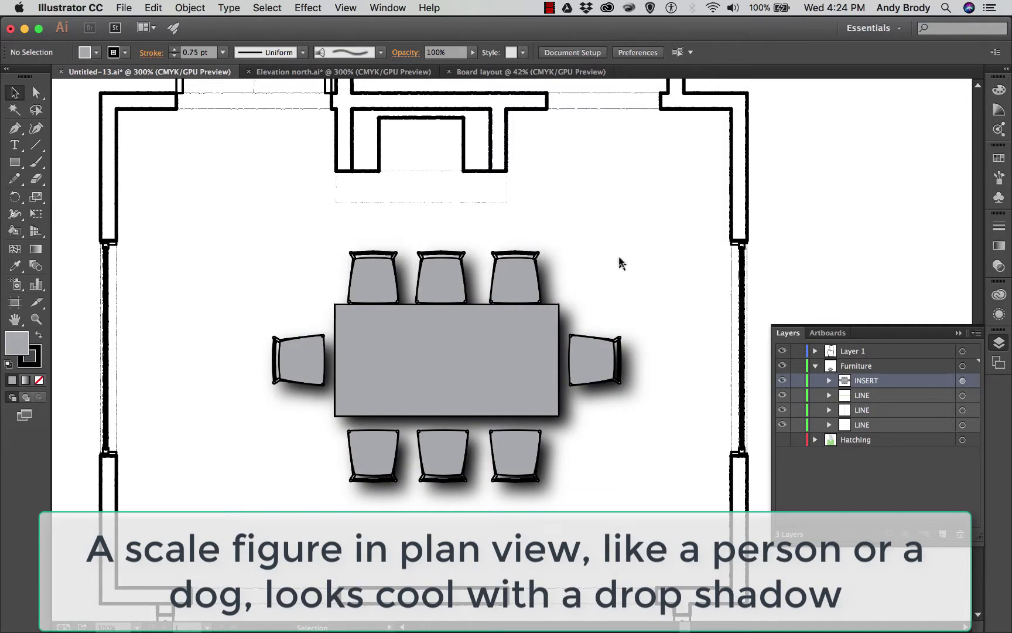
Select the upper room's three green counter lines and nudge them down until the long horizontal line meets the small dash
{"action": "scroll", "coordinate": [621, 263], "scroll_direction": "up", "scroll_amount": 15}
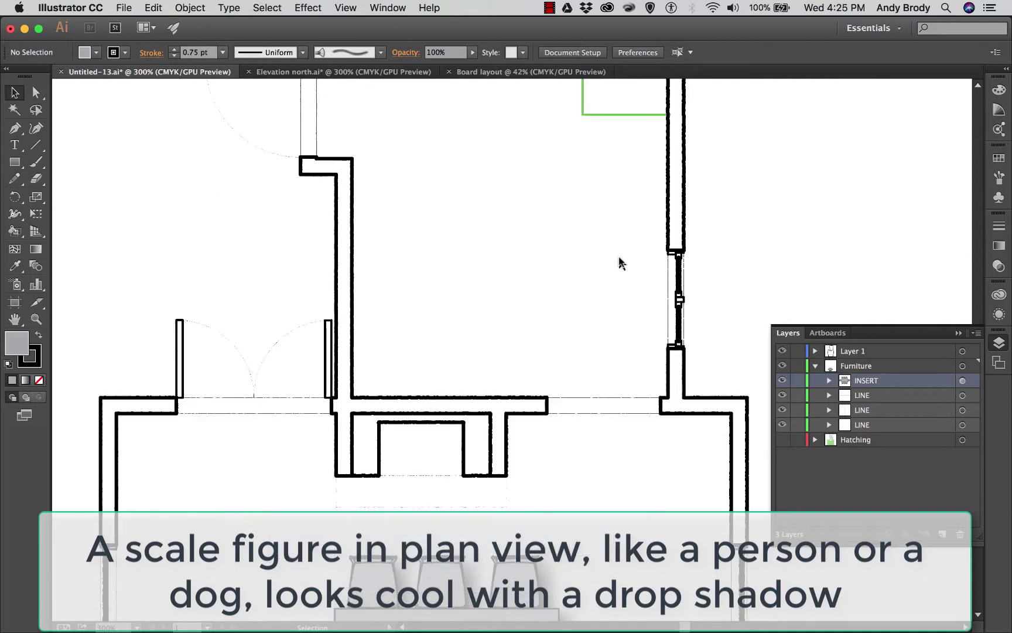
{"action": "left_click", "coordinate": [604, 332]}
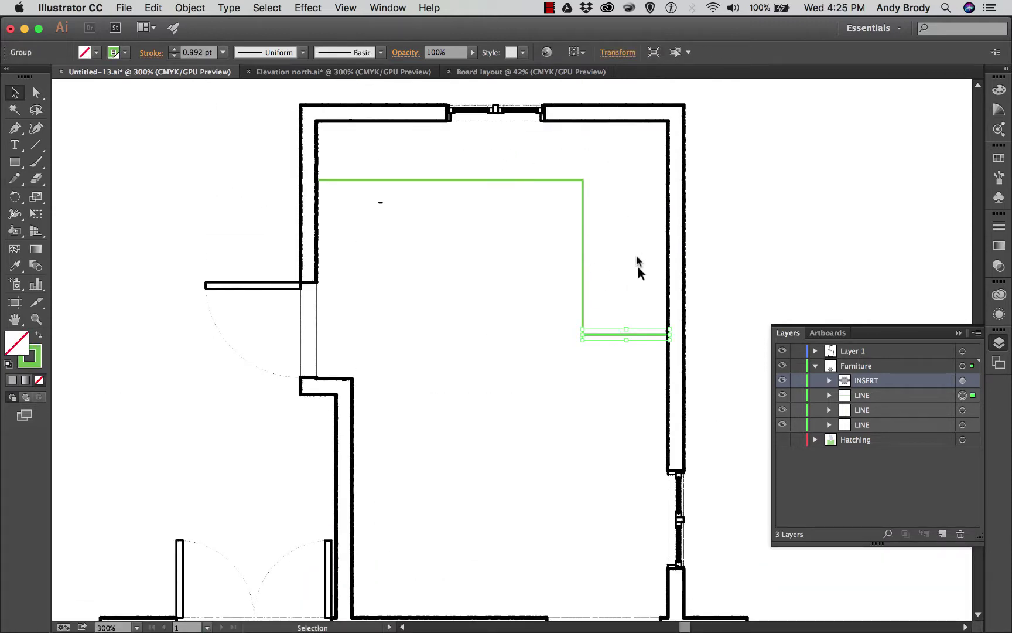
{"action": "left_click", "coordinate": [580, 225], "text": "shift"}
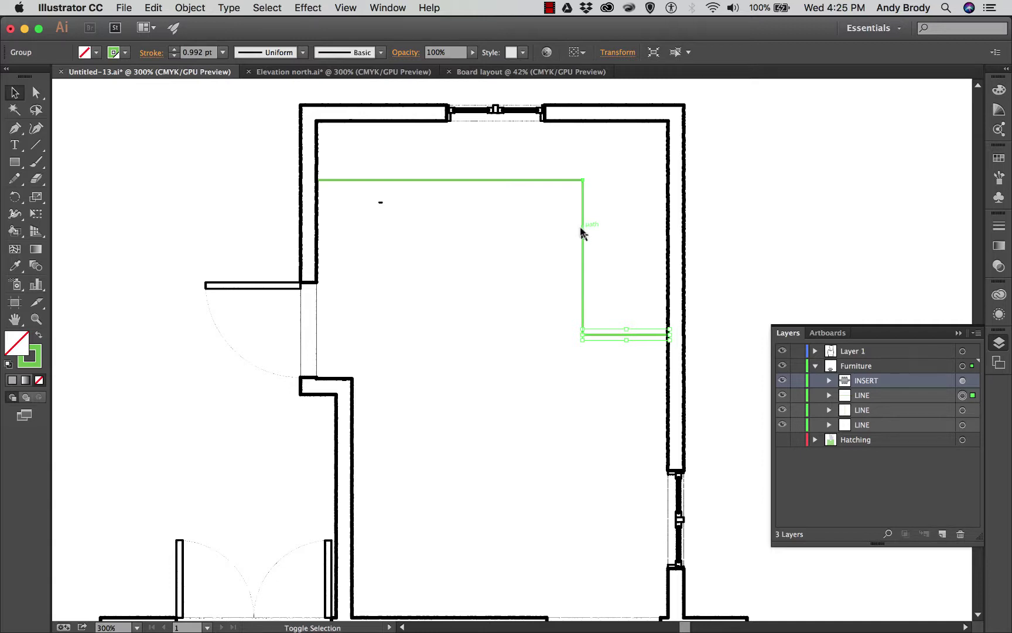
{"action": "left_click", "coordinate": [530, 181], "text": "shift"}
{"action": "key", "text": "Down"}
{"action": "key", "text": "Down"}
{"action": "key", "text": "Down"}
{"action": "key", "text": "Down"}
{"action": "key", "text": "Down"}
{"action": "key", "text": "Down"}
{"action": "key", "text": "Down"}
{"action": "key", "text": "Down"}
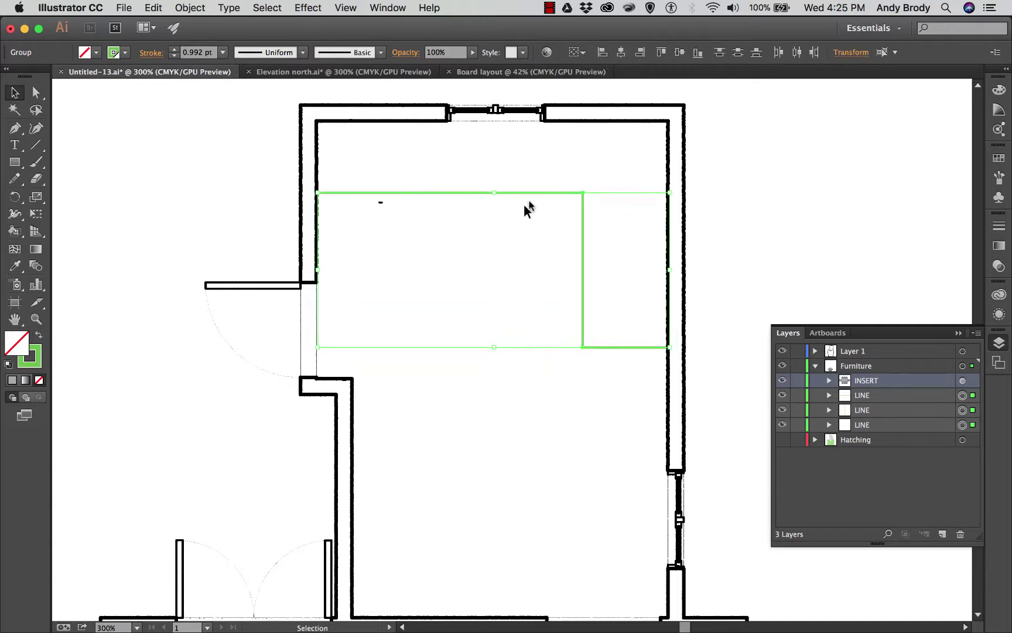
{"action": "key", "text": "Down"}
{"action": "key", "text": "Down"}
{"action": "key", "text": "Down"}
{"action": "key", "text": "Down"}
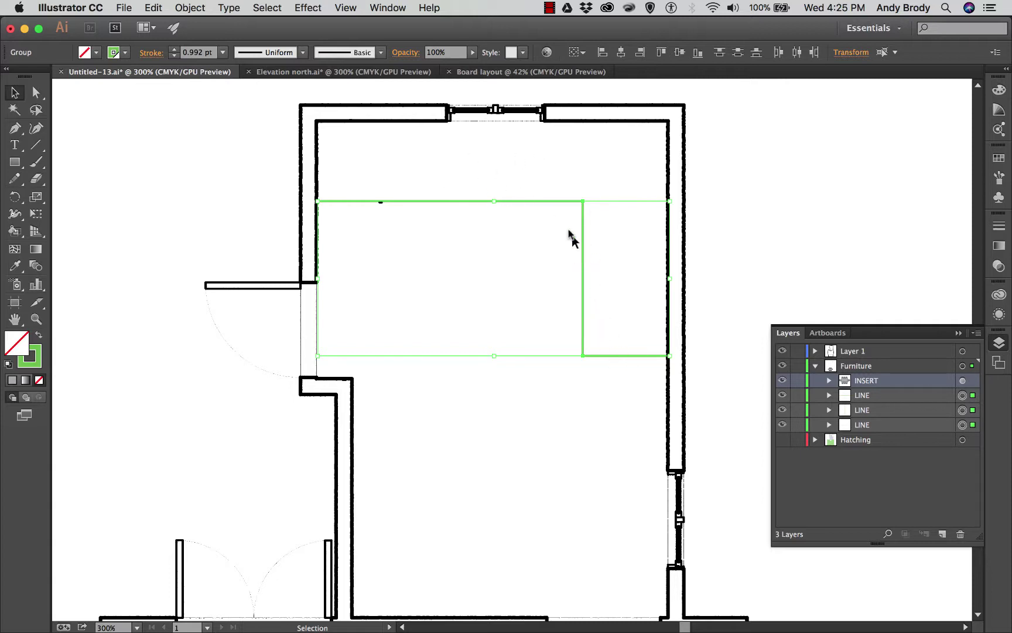
Join the three selected green counter lines in the upper room into one path
{"action": "key", "text": "Down"}
{"action": "key", "text": "Up"}
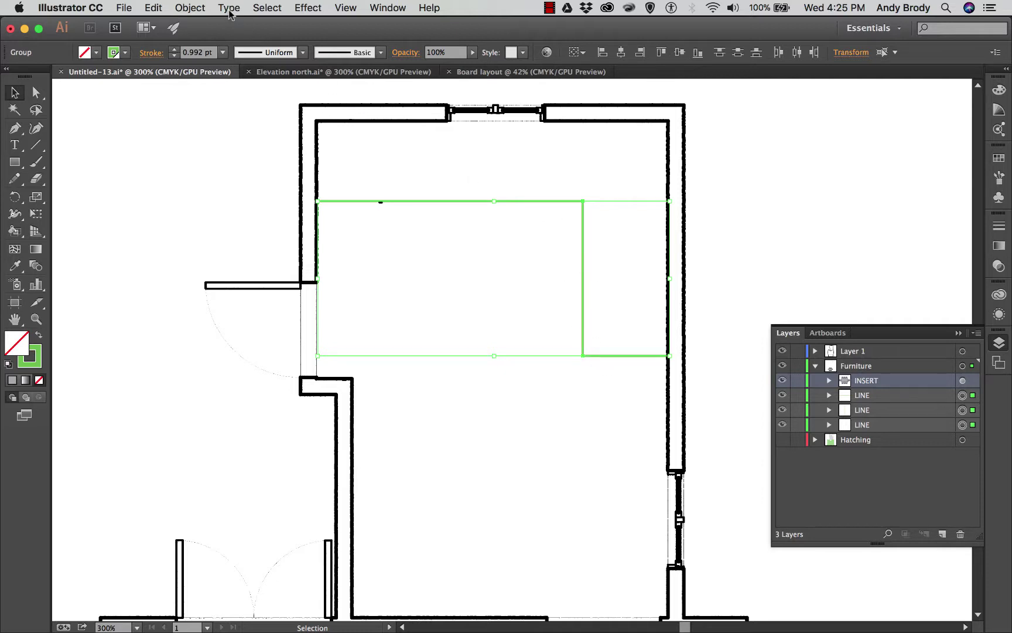
{"action": "left_click", "coordinate": [186, 8]}
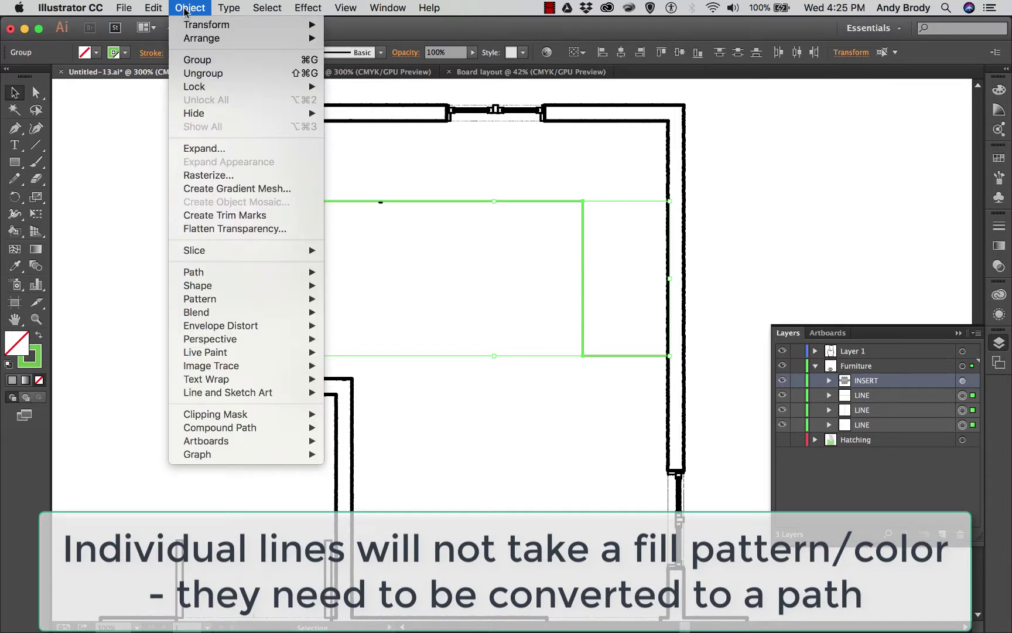
{"action": "mouse_move", "coordinate": [258, 273]}
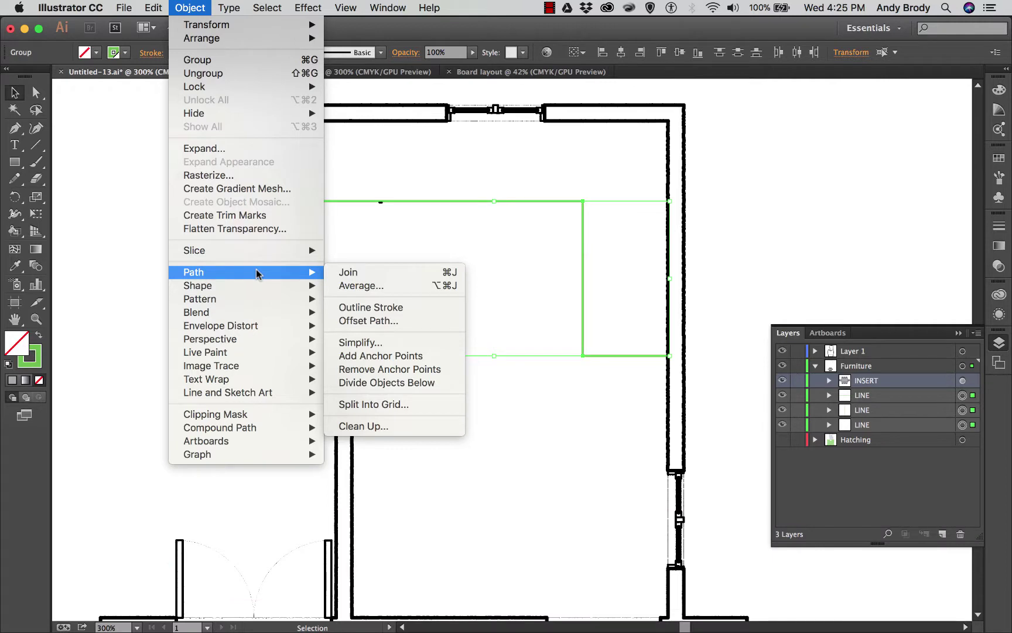
{"action": "left_click", "coordinate": [346, 272]}
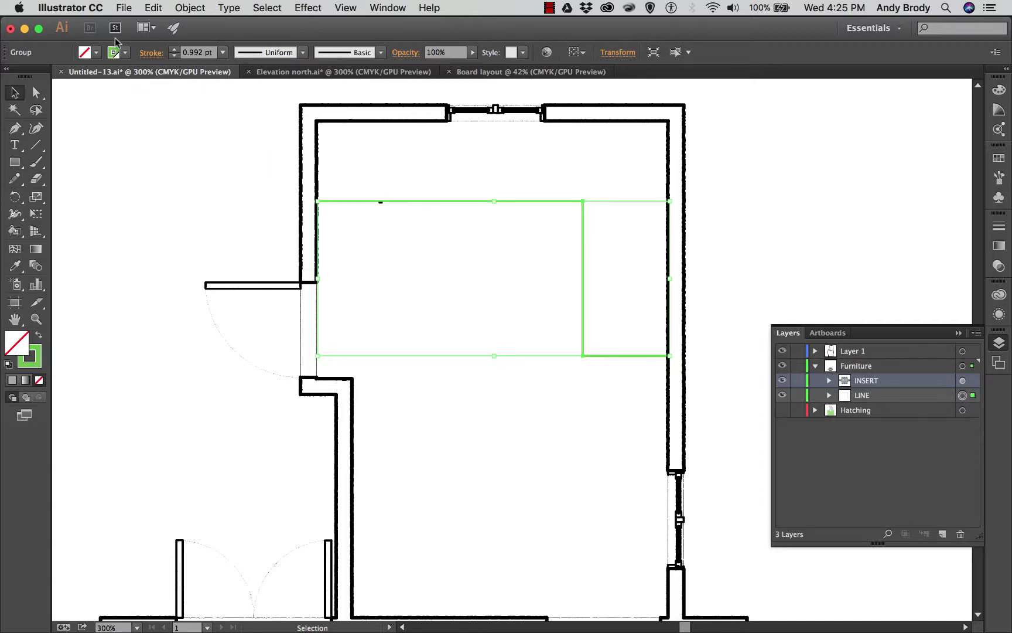
Give the joined counter line a 2 pt black stroke
{"action": "left_click", "coordinate": [222, 53]}
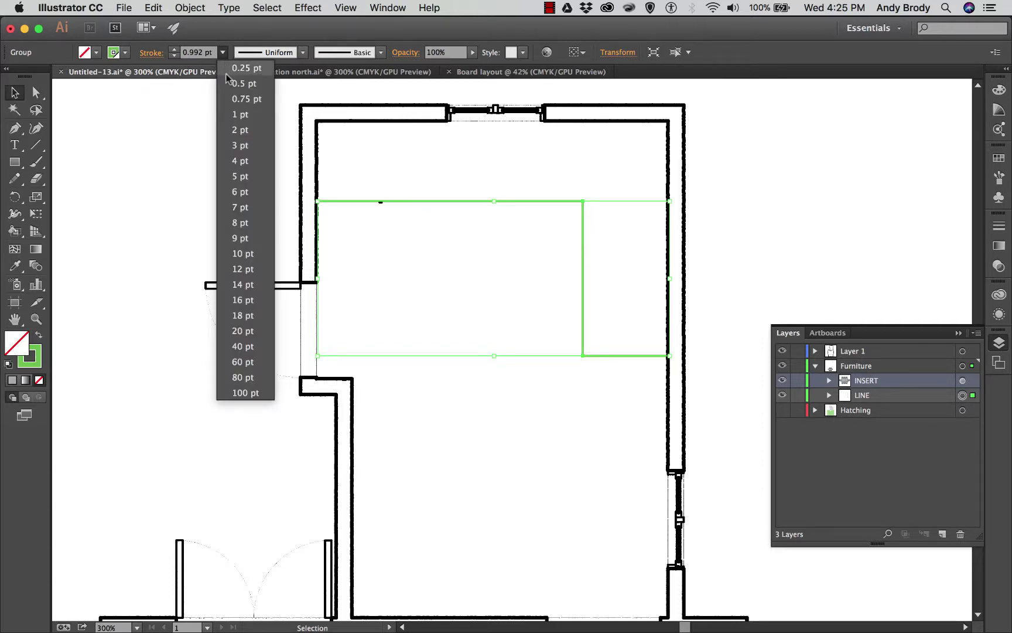
{"action": "left_click", "coordinate": [230, 131]}
{"action": "left_click", "coordinate": [125, 53]}
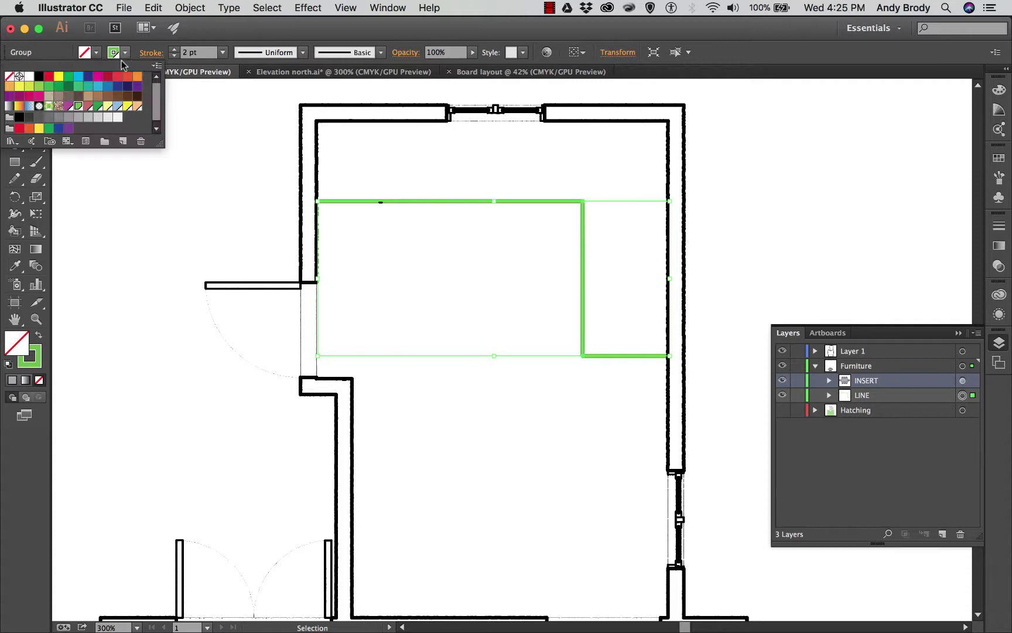
{"action": "left_click", "coordinate": [39, 76]}
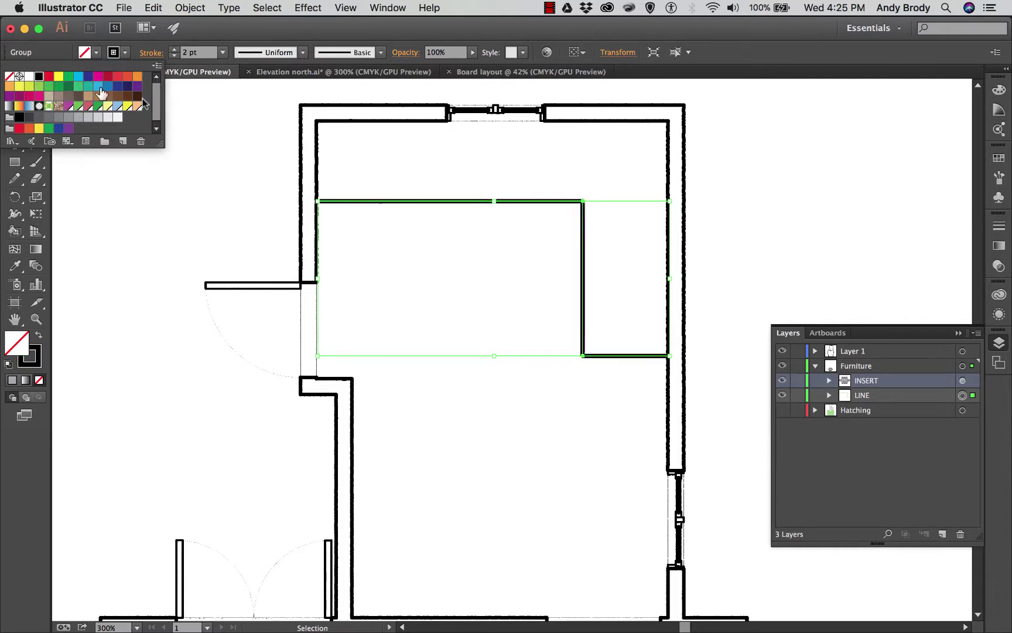
{"action": "left_click", "coordinate": [245, 145]}
Isolate the counter line and extend it with the Pen tool along the right, upper and left inner walls to enclose the L-shaped counter
{"action": "double_click", "coordinate": [358, 202]}
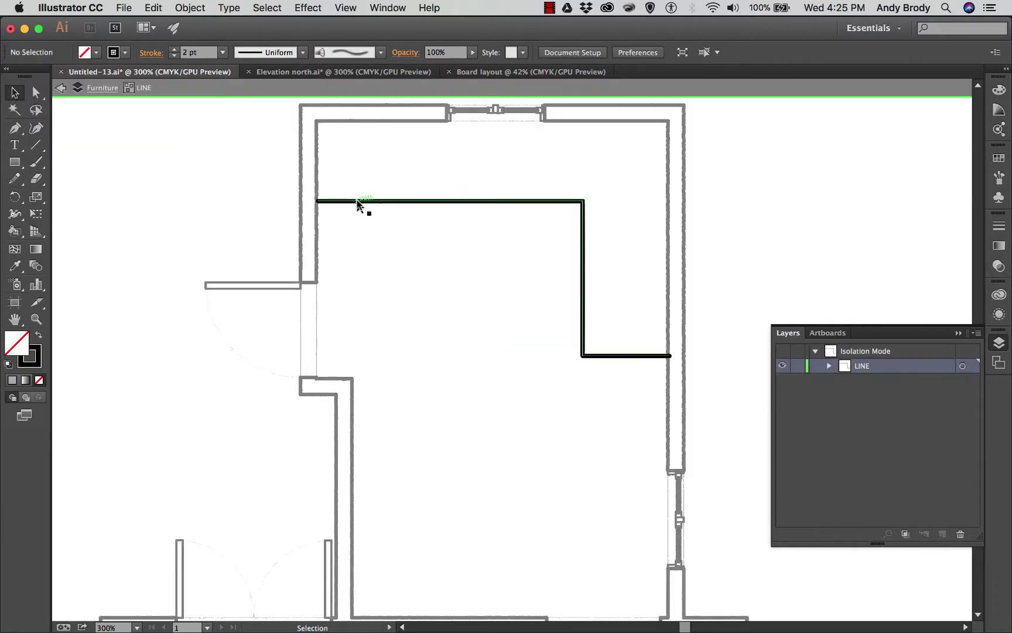
{"action": "left_click", "coordinate": [16, 131]}
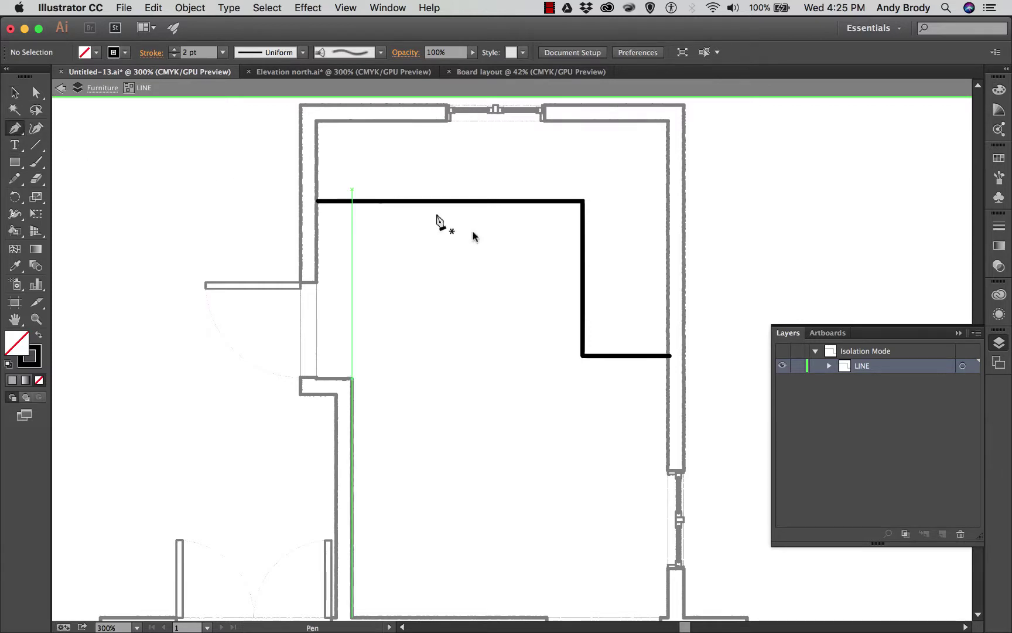
{"action": "left_click", "coordinate": [666, 353]}
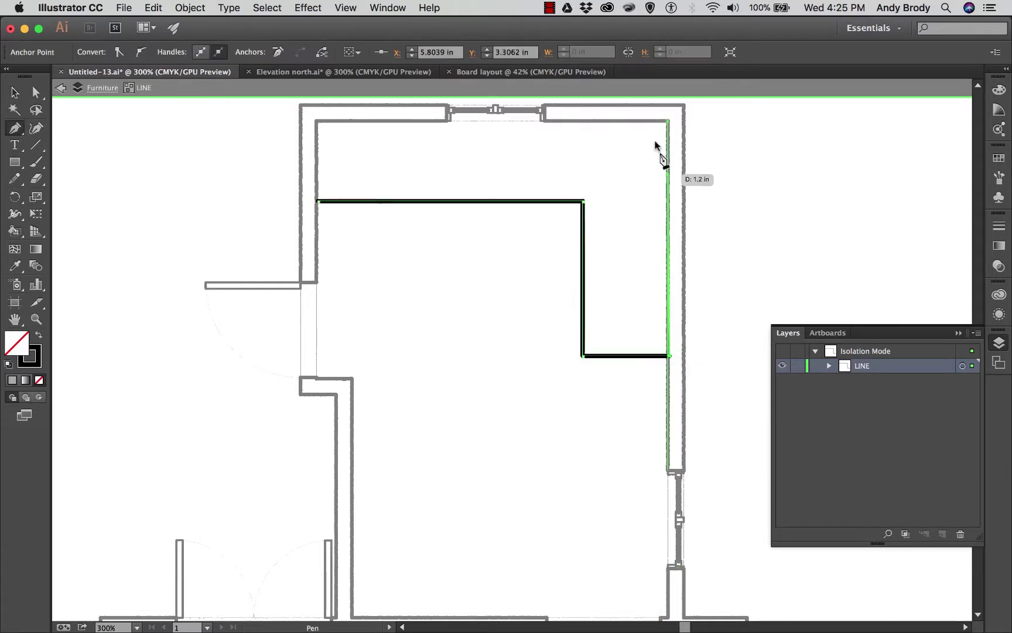
{"action": "left_click", "coordinate": [667, 122]}
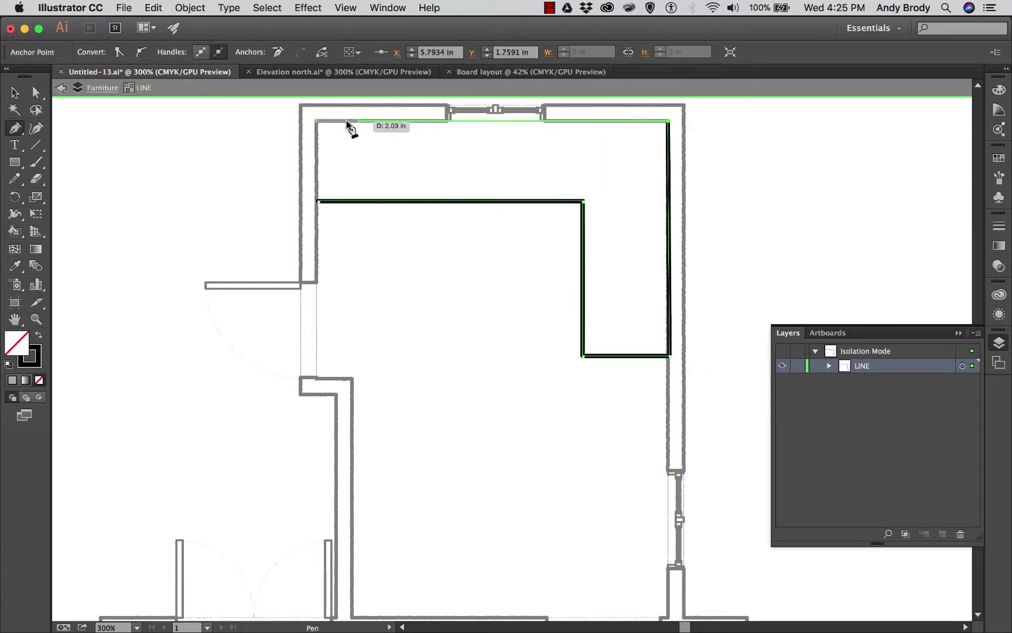
{"action": "left_click", "coordinate": [318, 121]}
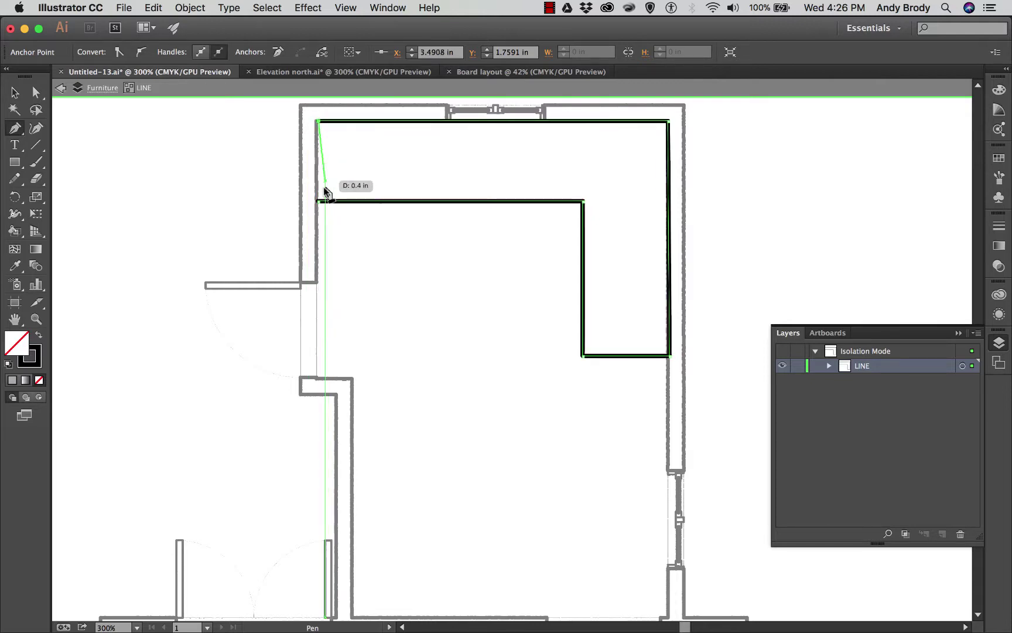
{"action": "left_click", "coordinate": [317, 200]}
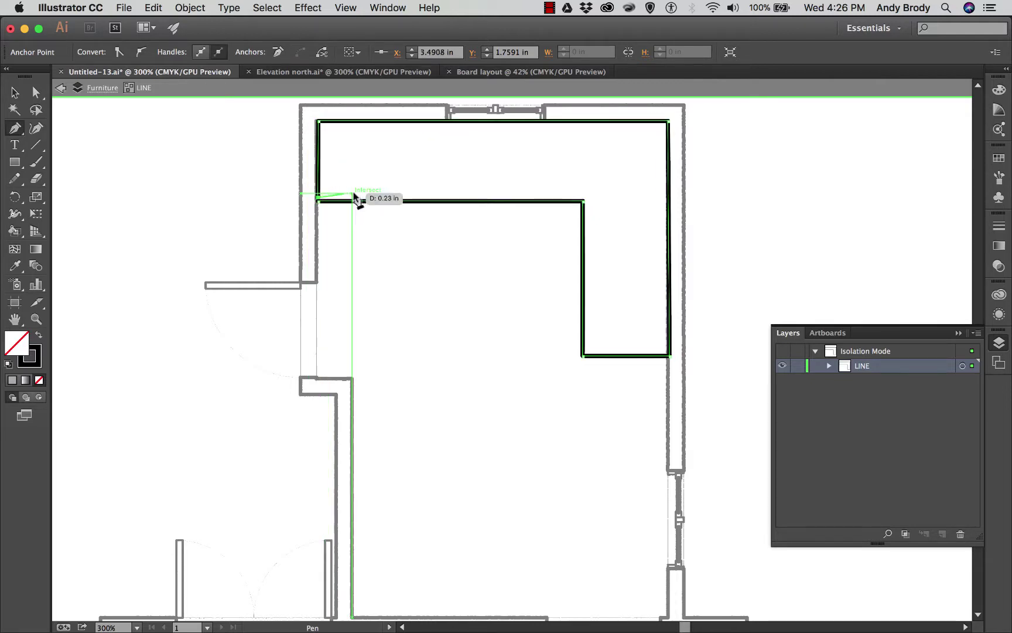
{"action": "left_click", "coordinate": [14, 92]}
{"action": "left_click", "coordinate": [390, 236]}
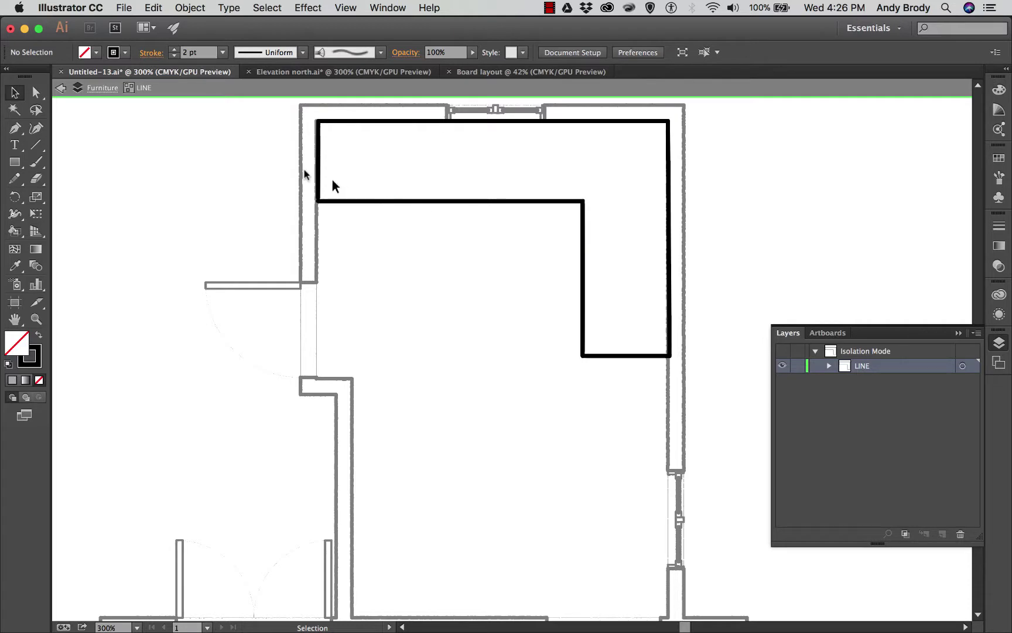
Fill the L-shaped counter with the green swatch C=85 M=10 Y=100 K=10
{"action": "left_click", "coordinate": [83, 53]}
{"action": "key", "text": "Escape"}
{"action": "left_click", "coordinate": [357, 202]}
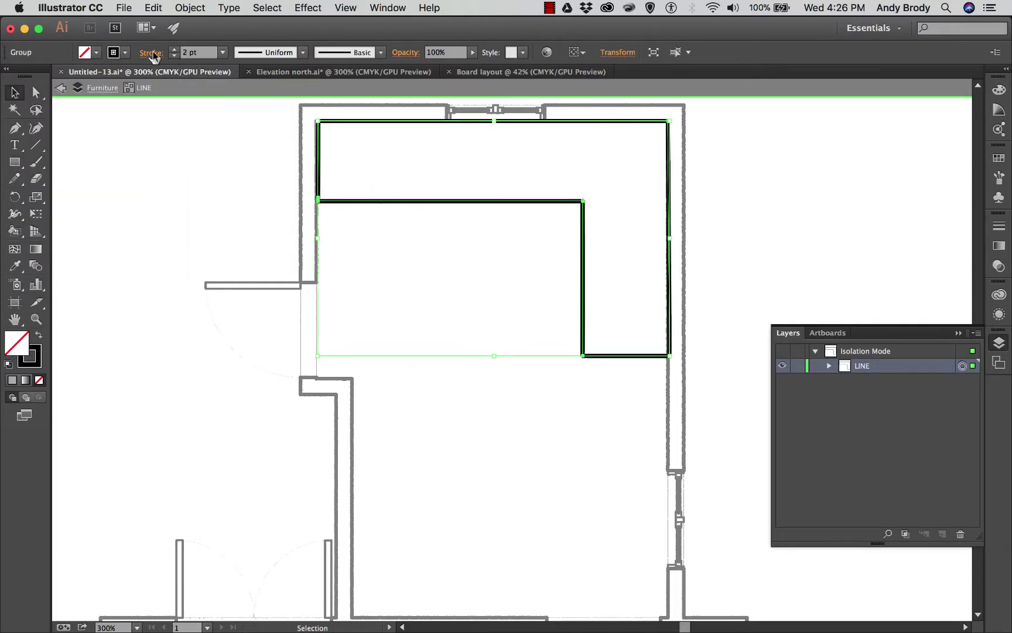
{"action": "left_click", "coordinate": [95, 53]}
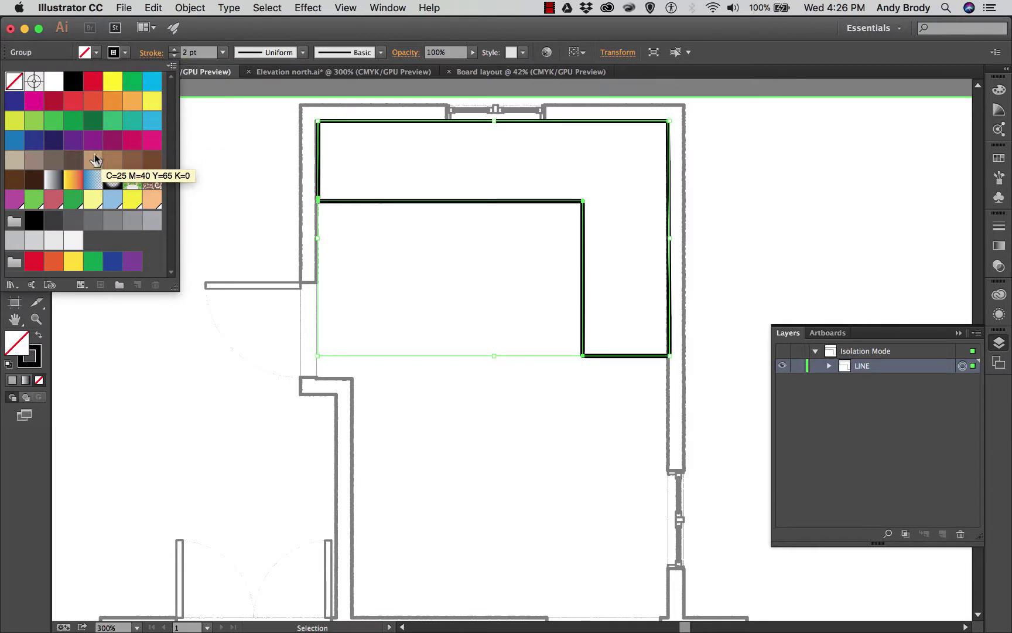
{"action": "left_click", "coordinate": [73, 120]}
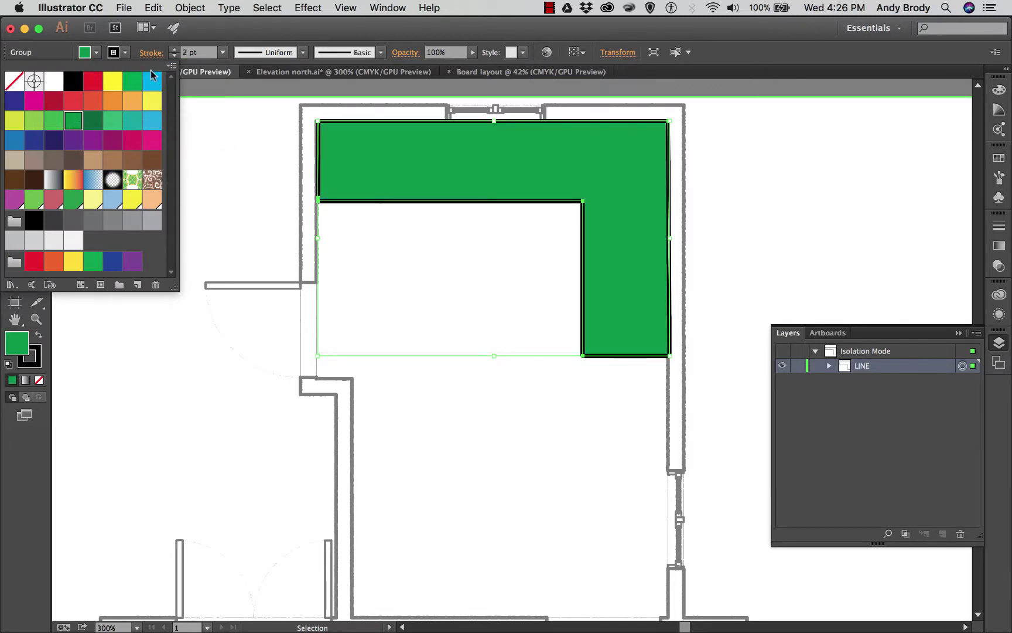
{"action": "left_click", "coordinate": [273, 137]}
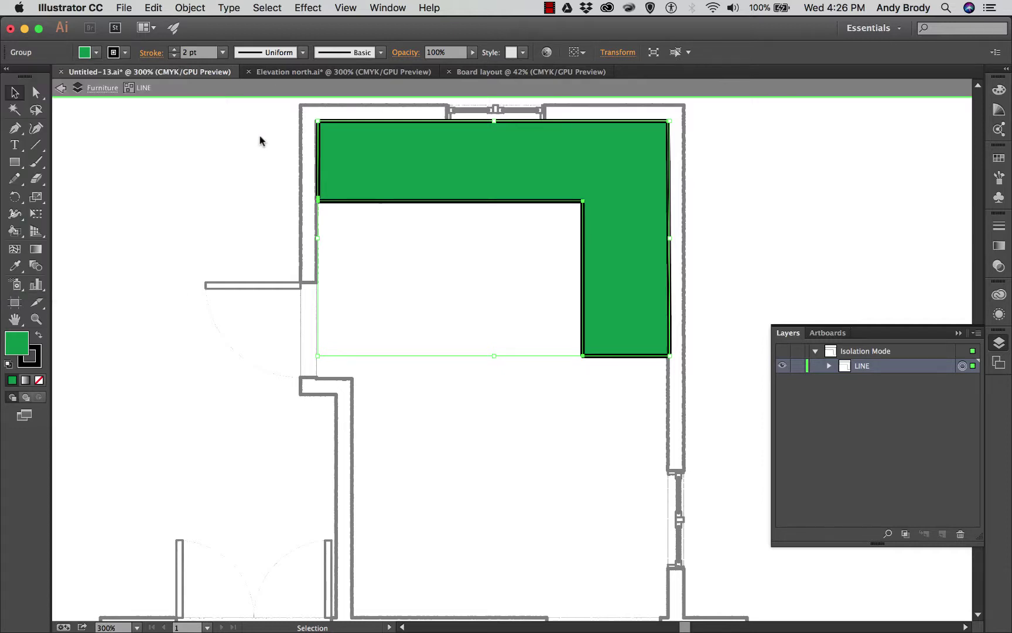
Lower the counter's opacity to somewhat below 71% for a paler green, leaving it deselected
{"action": "left_click", "coordinate": [472, 52]}
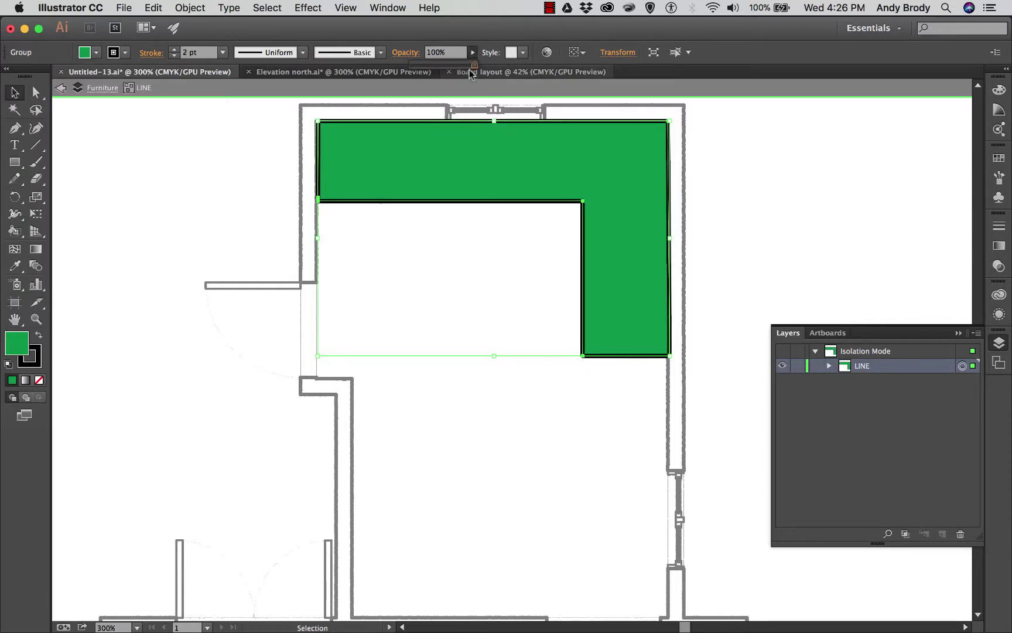
{"action": "left_click_drag", "start_coordinate": [470, 65], "coordinate": [458, 65]}
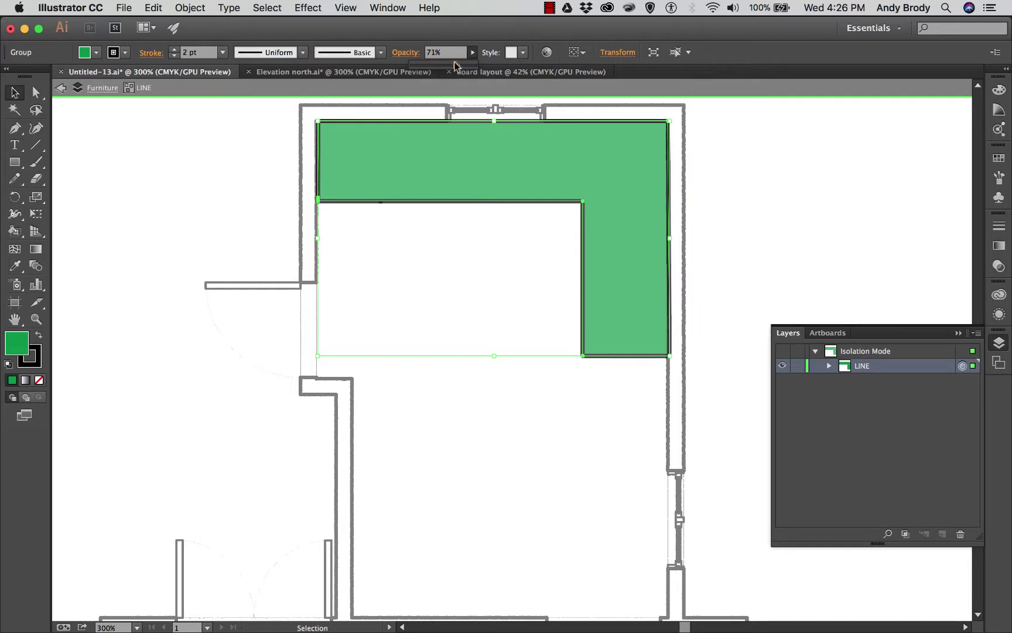
{"action": "left_click_drag", "start_coordinate": [454, 64], "coordinate": [447, 64]}
{"action": "left_click", "coordinate": [266, 153]}
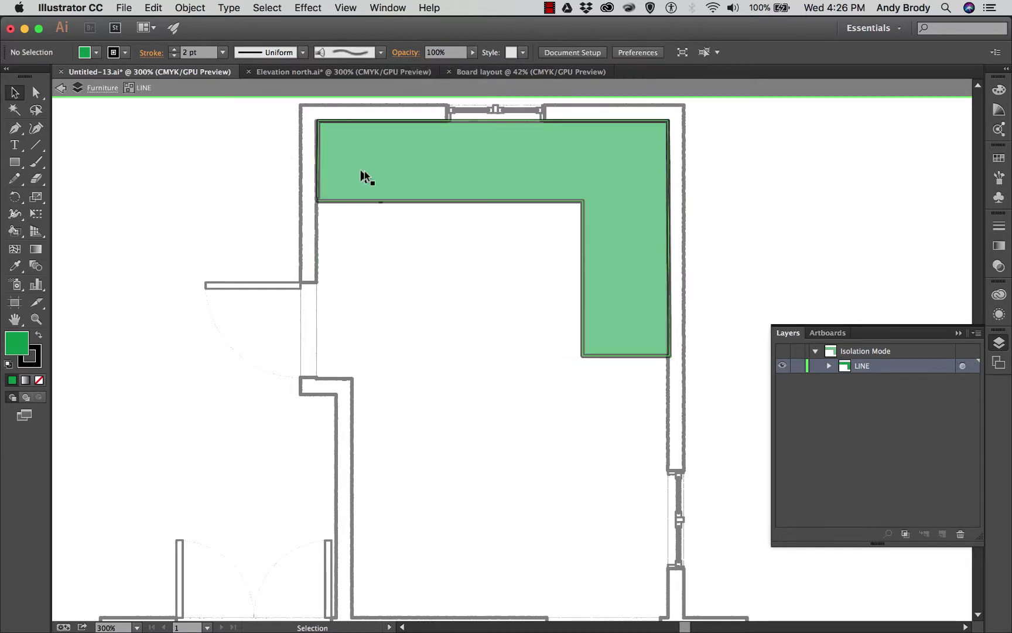
{"action": "left_click", "coordinate": [621, 251]}
{"action": "left_click", "coordinate": [815, 178]}
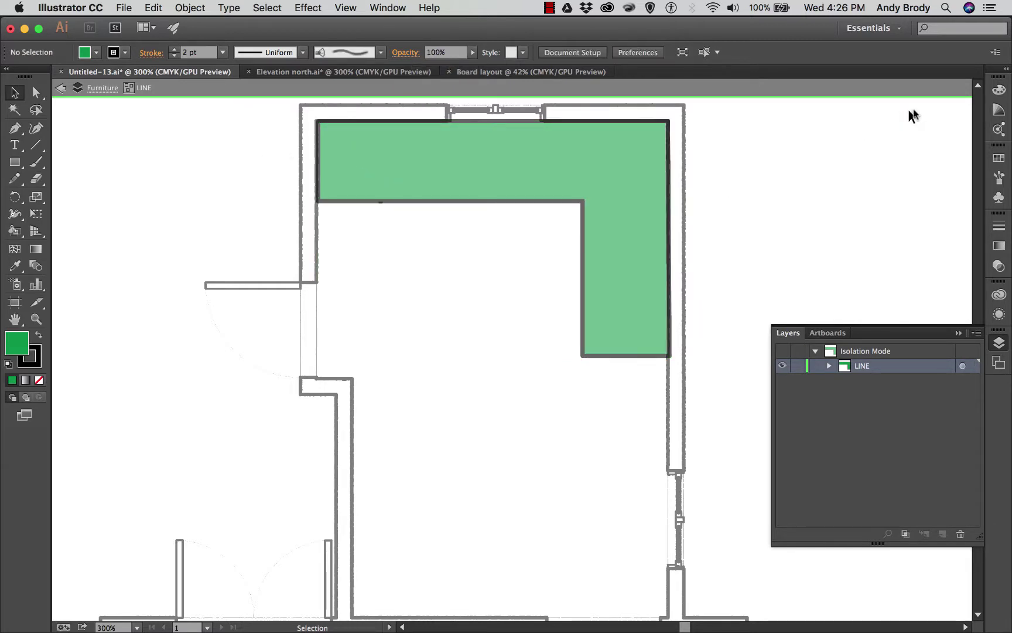
Display the CMYK color controls for the current green fill
{"action": "left_click", "coordinate": [1000, 91]}
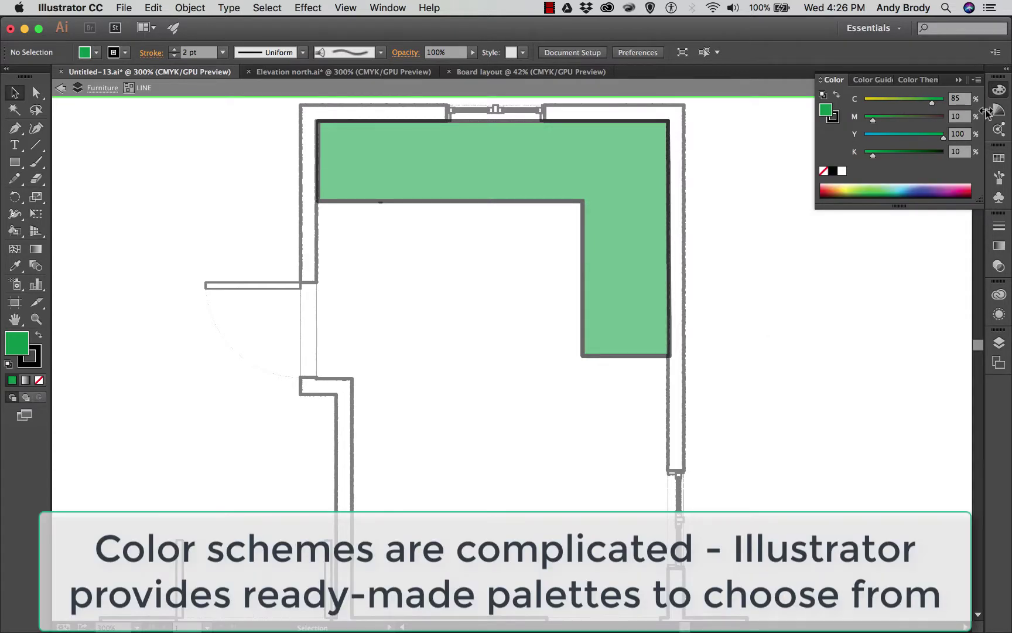
Review the ready-made color harmony for the current green fill in the Color Guide
{"action": "left_click", "coordinate": [999, 109]}
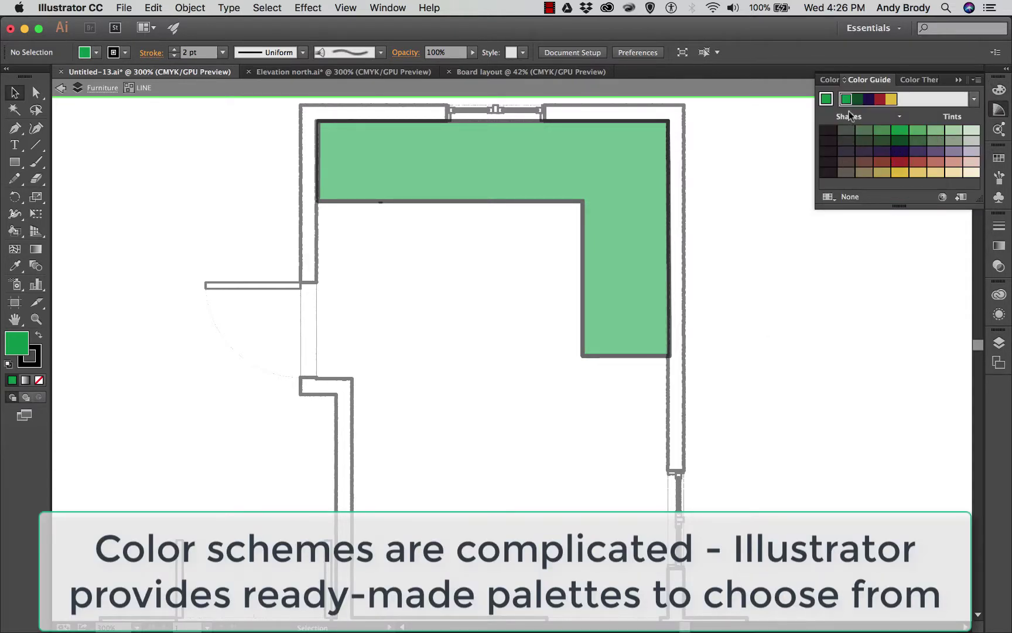
{"action": "left_click", "coordinate": [957, 80]}
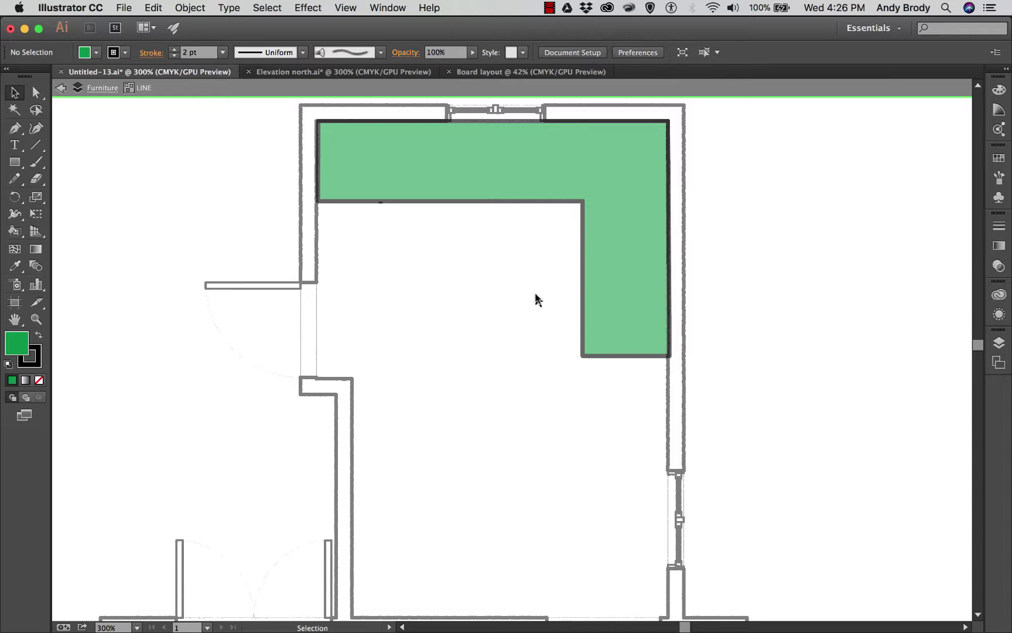
Start a Drop Shadow effect on the green L-shaped counter group with its preview turned on
{"action": "left_click", "coordinate": [503, 166]}
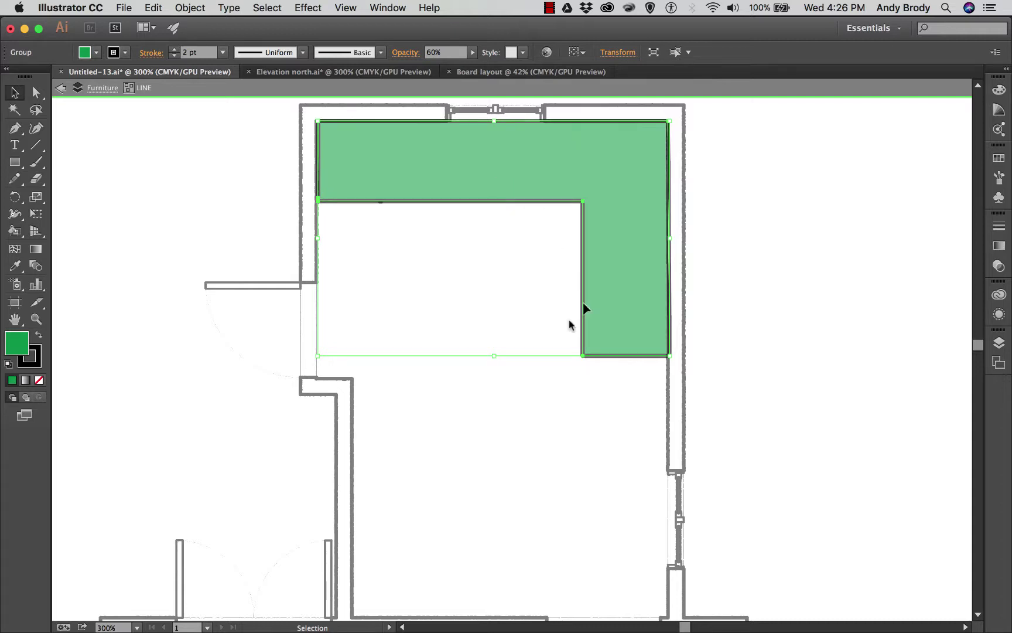
{"action": "left_click", "coordinate": [321, 9]}
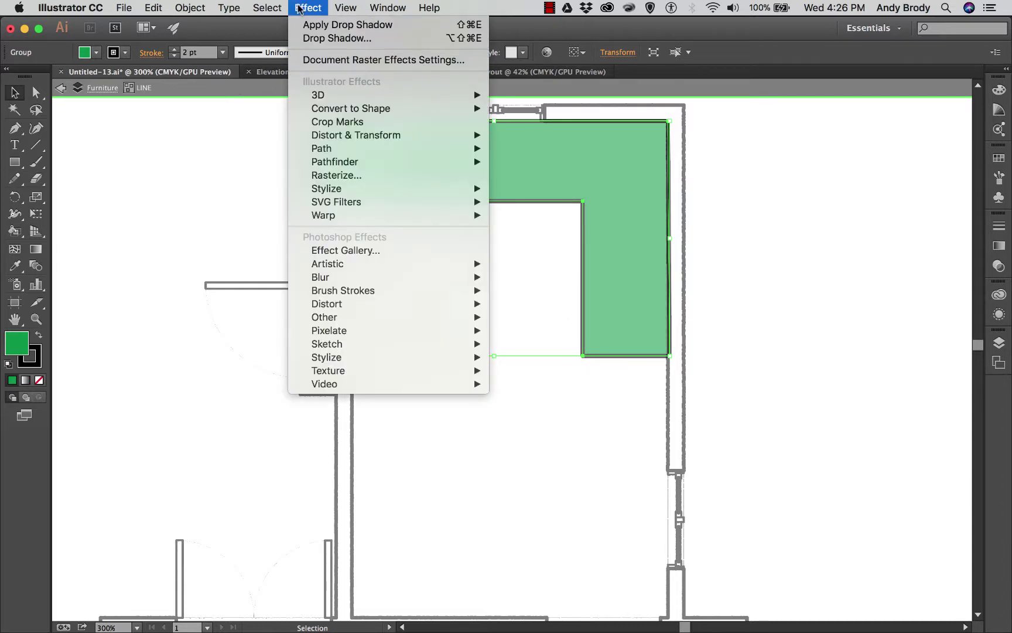
{"action": "left_click", "coordinate": [313, 39]}
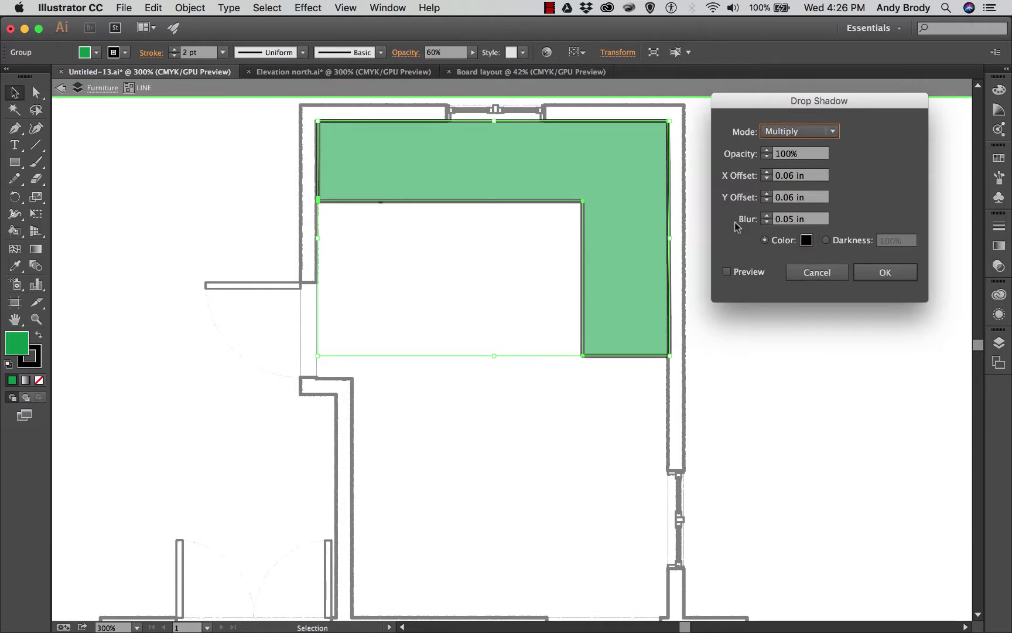
{"action": "left_click", "coordinate": [727, 271]}
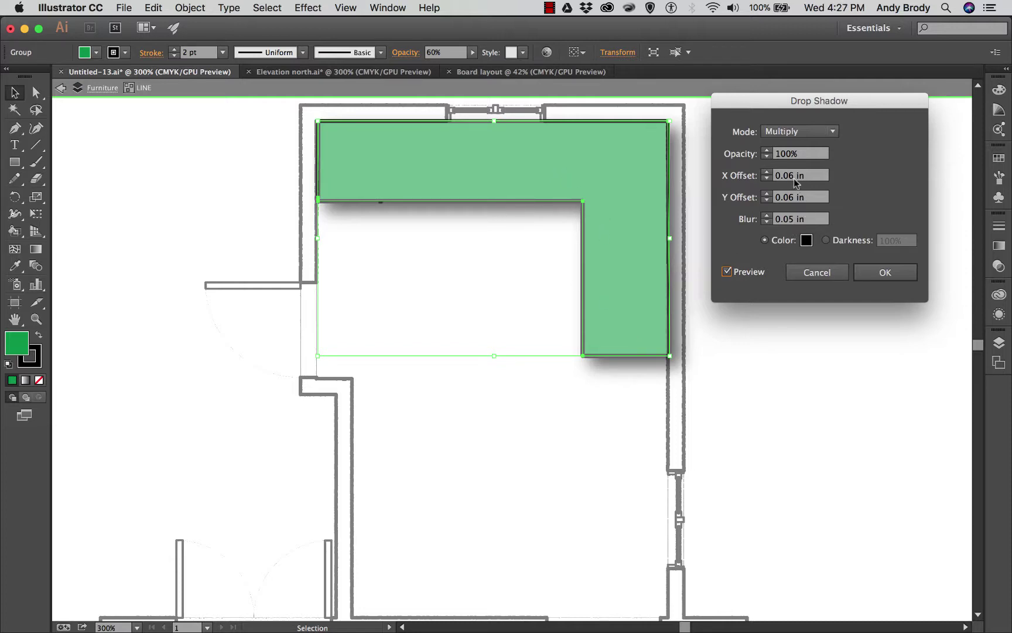
Apply the counter's drop shadow with X offset 0.01 in, Y offset 0.08 in and blur 0.03 in, and deselect the counter
{"action": "key", "text": "Up"}
{"action": "left_click", "coordinate": [790, 197]}
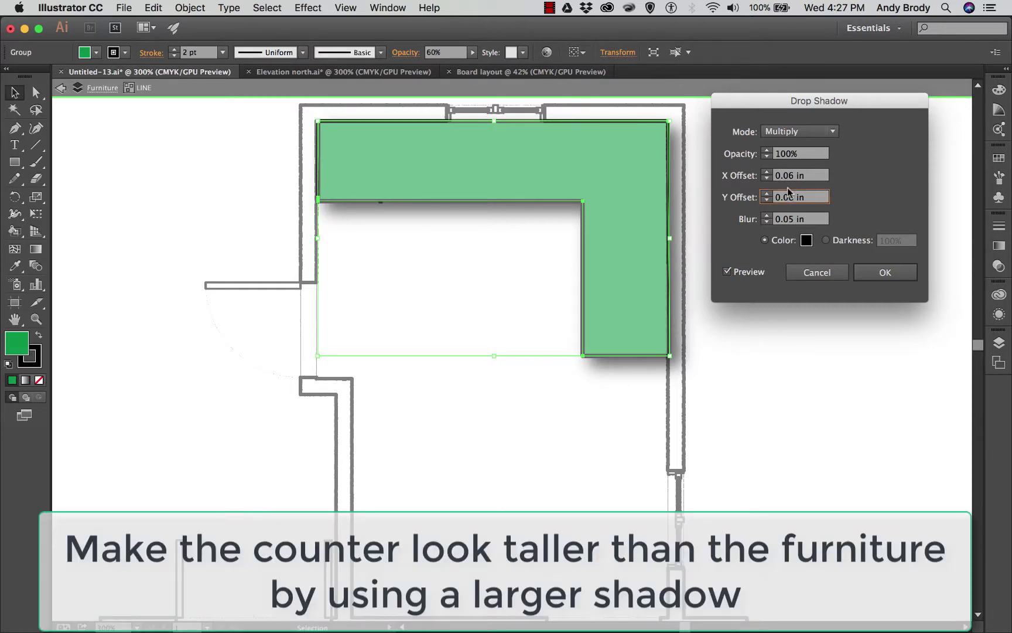
{"action": "left_click", "coordinate": [791, 176]}
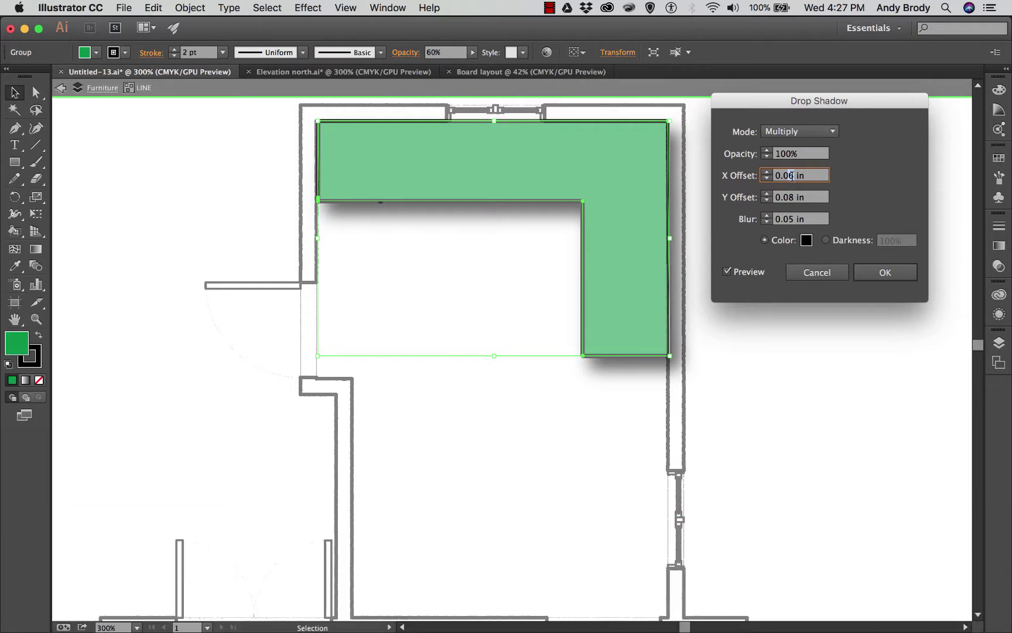
{"action": "type", "text": "1"}
{"action": "left_click", "coordinate": [796, 198]}
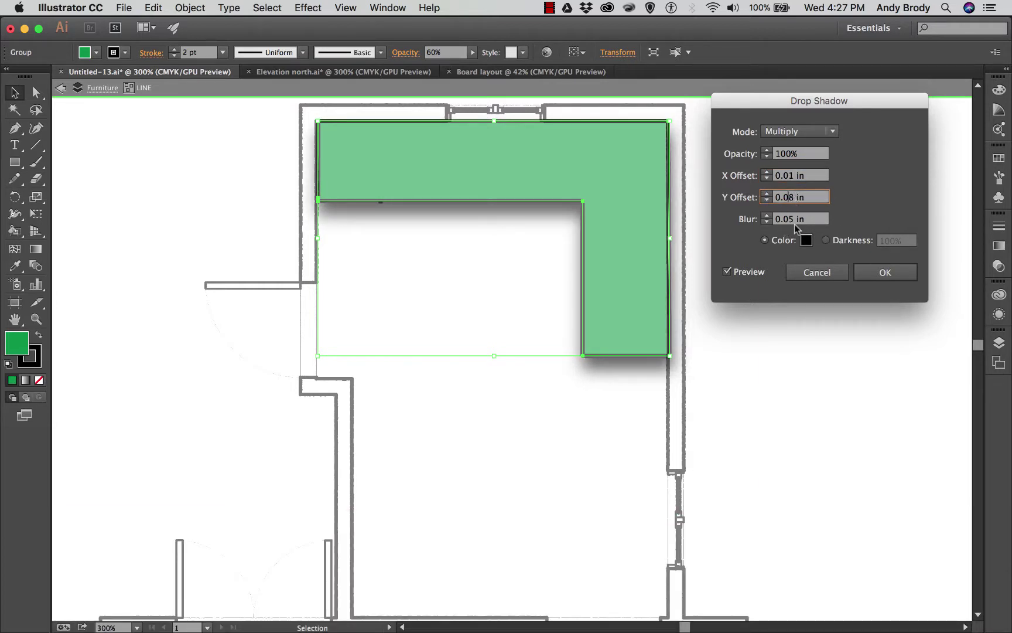
{"action": "double_click", "coordinate": [791, 219]}
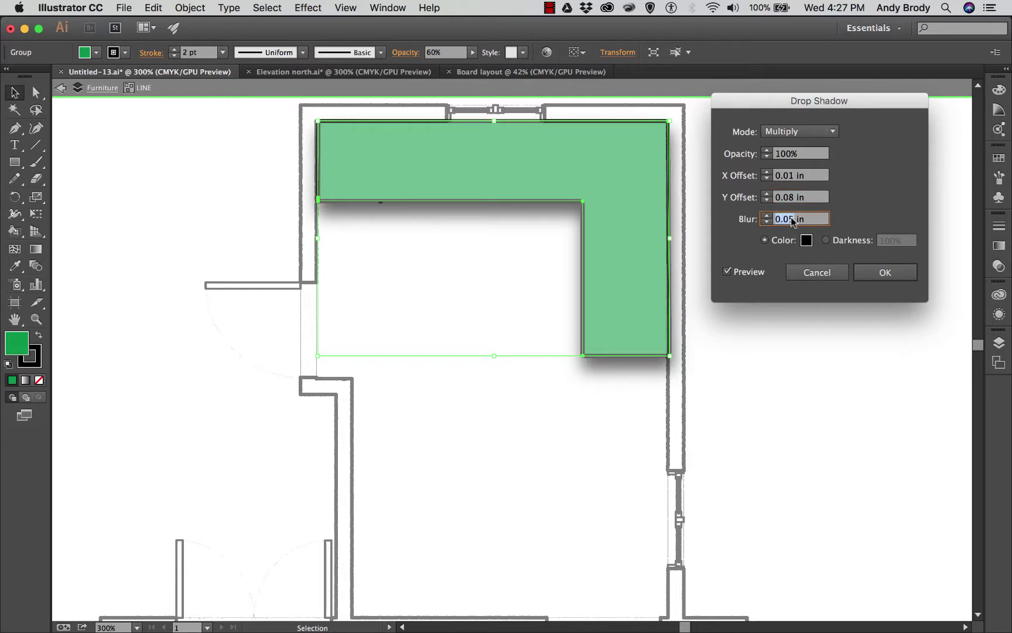
{"action": "type", "text": "0.03"}
{"action": "key", "text": "shift+Tab"}
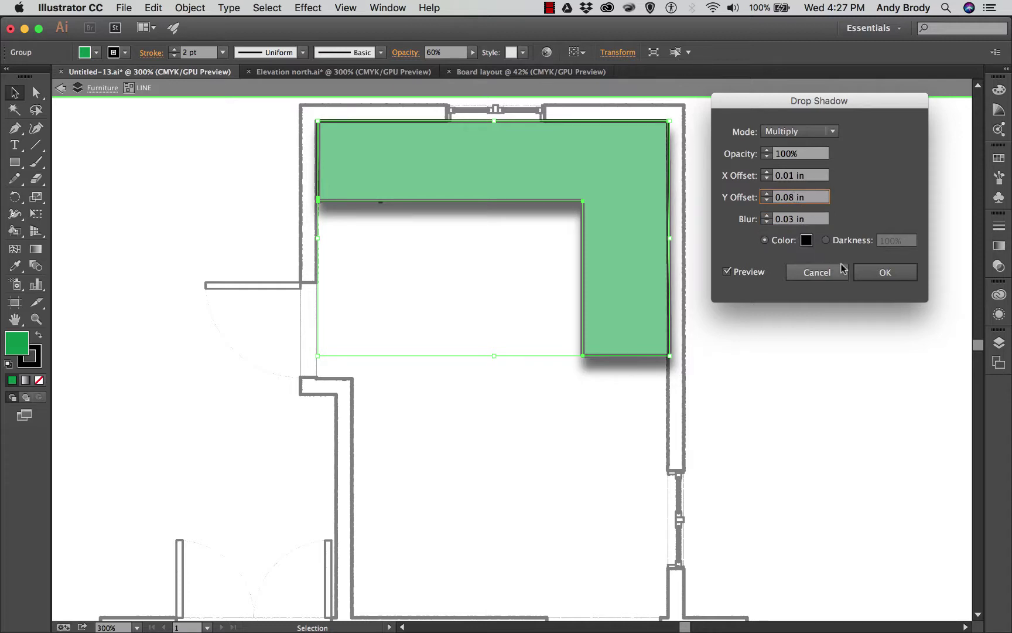
{"action": "left_click", "coordinate": [865, 274]}
{"action": "left_click", "coordinate": [835, 281]}
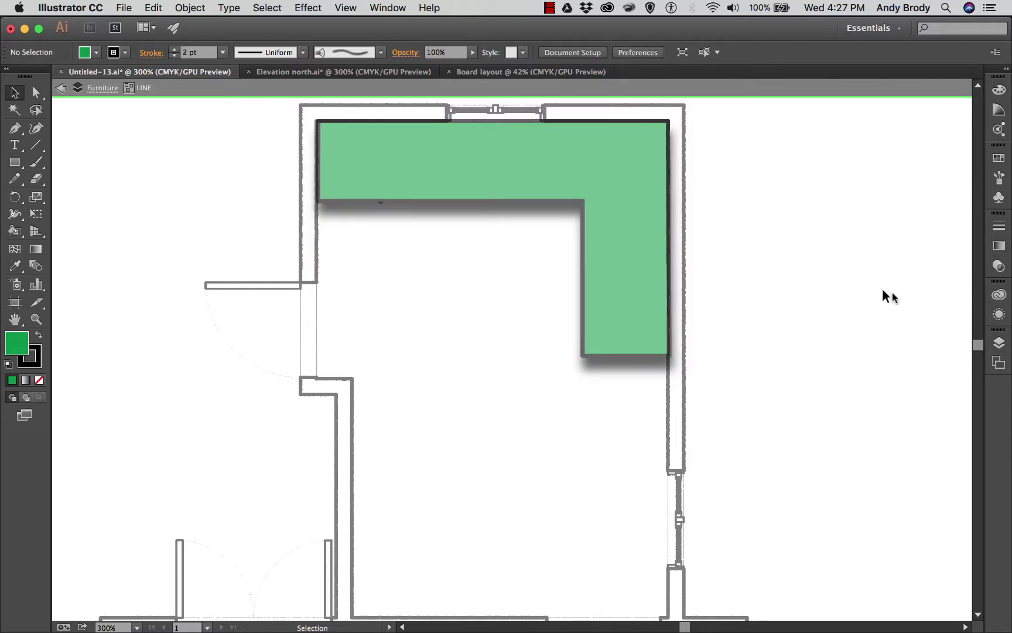
Exit isolation mode and turn on the visibility of the Hatching layer
{"action": "left_click", "coordinate": [999, 343]}
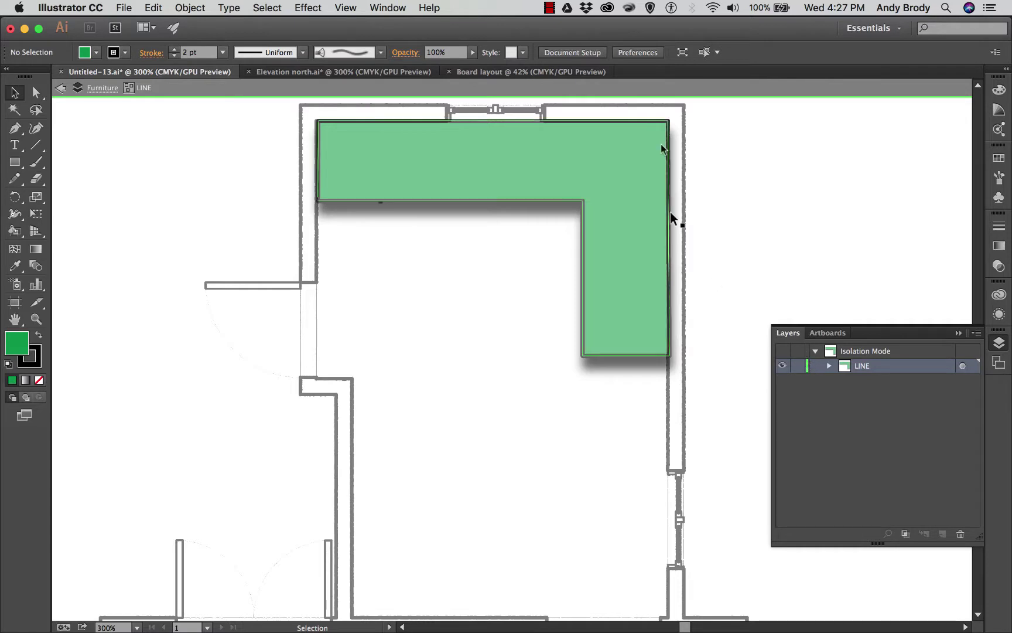
{"action": "left_click", "coordinate": [683, 53]}
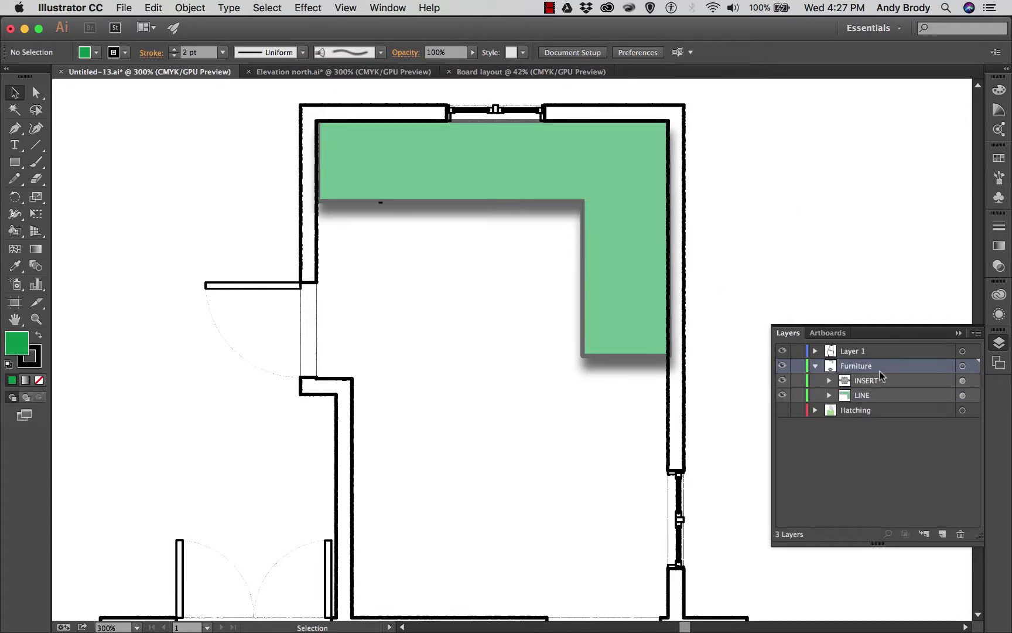
{"action": "left_click", "coordinate": [782, 410]}
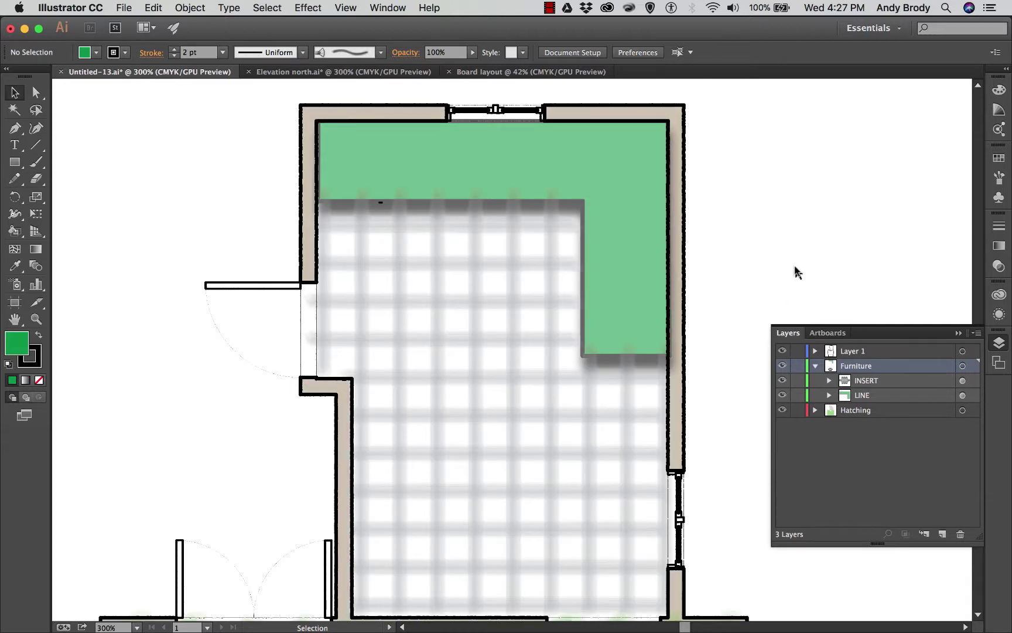
Expand the Hatching layer and make its group the active location for new elements
{"action": "scroll", "coordinate": [778, 300], "scroll_direction": "up", "scroll_amount": 1}
{"action": "scroll", "coordinate": [778, 309], "scroll_direction": "down", "scroll_amount": 1}
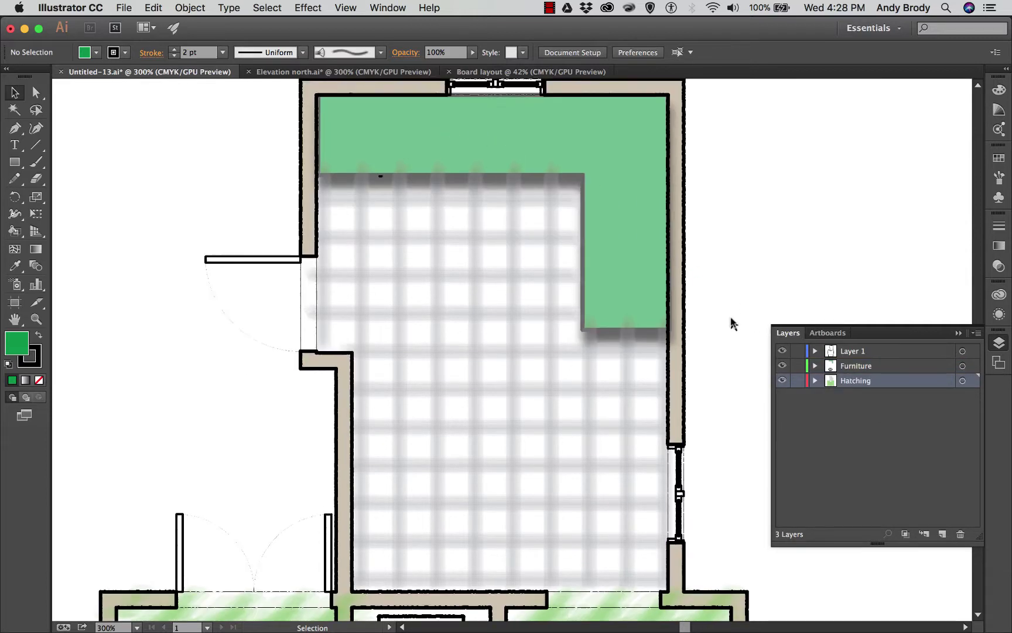
{"action": "scroll", "coordinate": [729, 313], "scroll_direction": "down", "scroll_amount": 4}
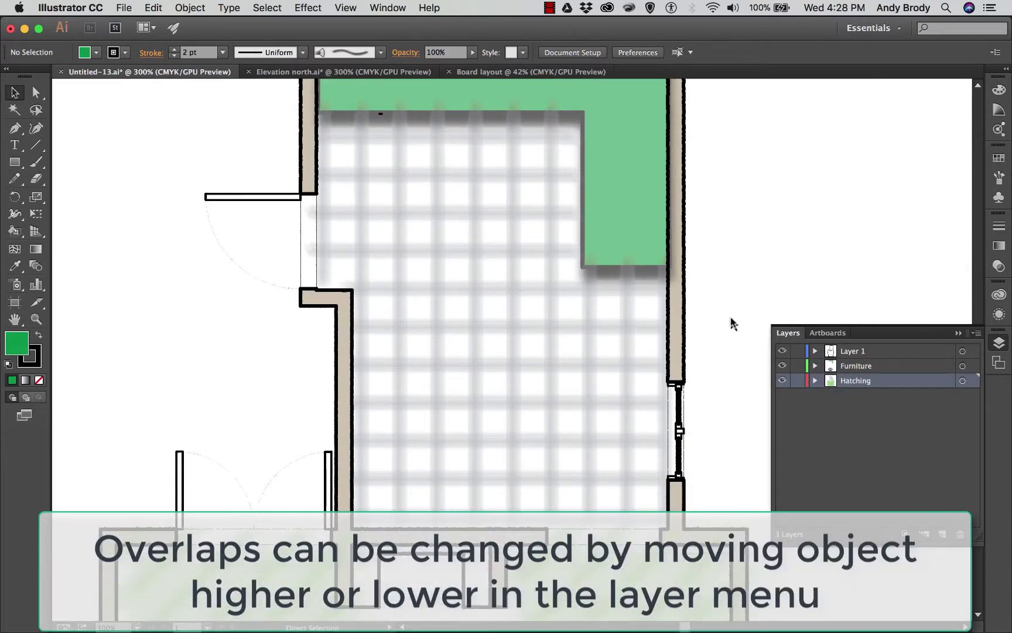
{"action": "key", "text": "super+1"}
{"action": "scroll", "coordinate": [658, 373], "scroll_direction": "down", "scroll_amount": 2}
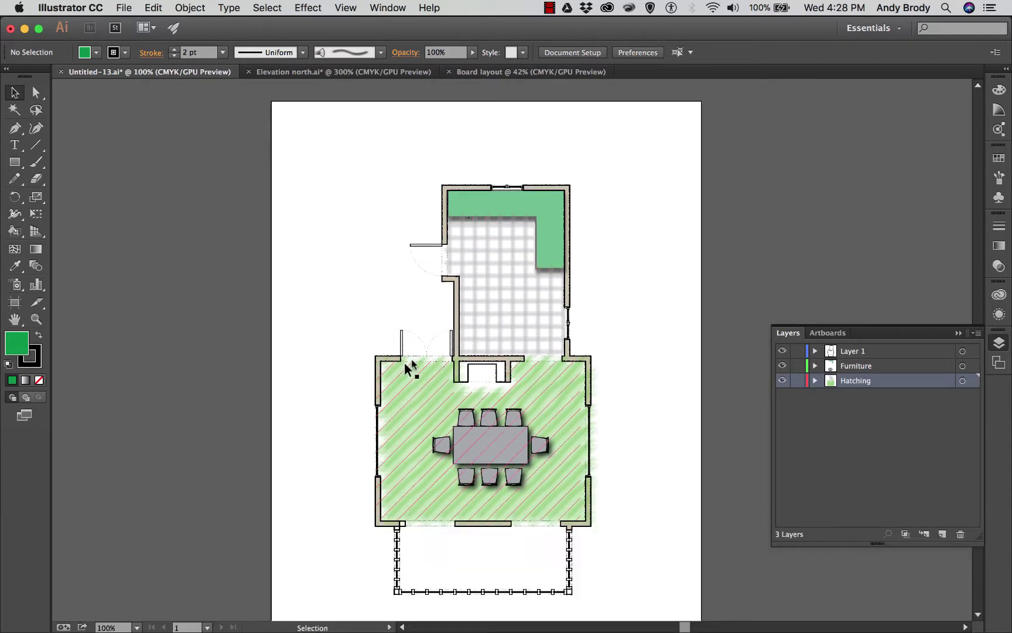
{"action": "scroll", "coordinate": [445, 333], "scroll_direction": "down", "scroll_amount": 1}
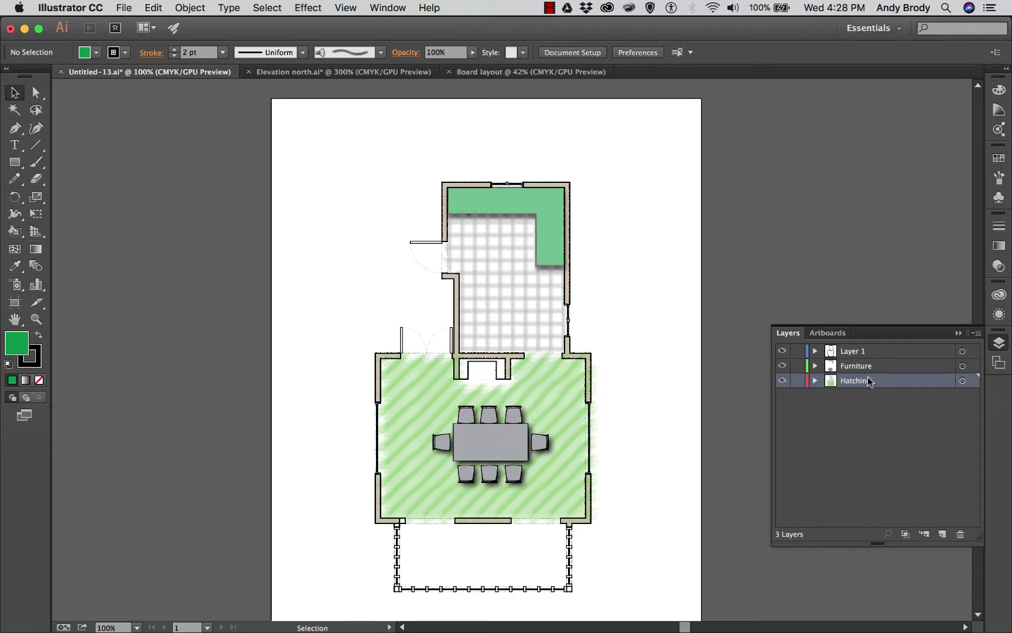
{"action": "left_click", "coordinate": [814, 381]}
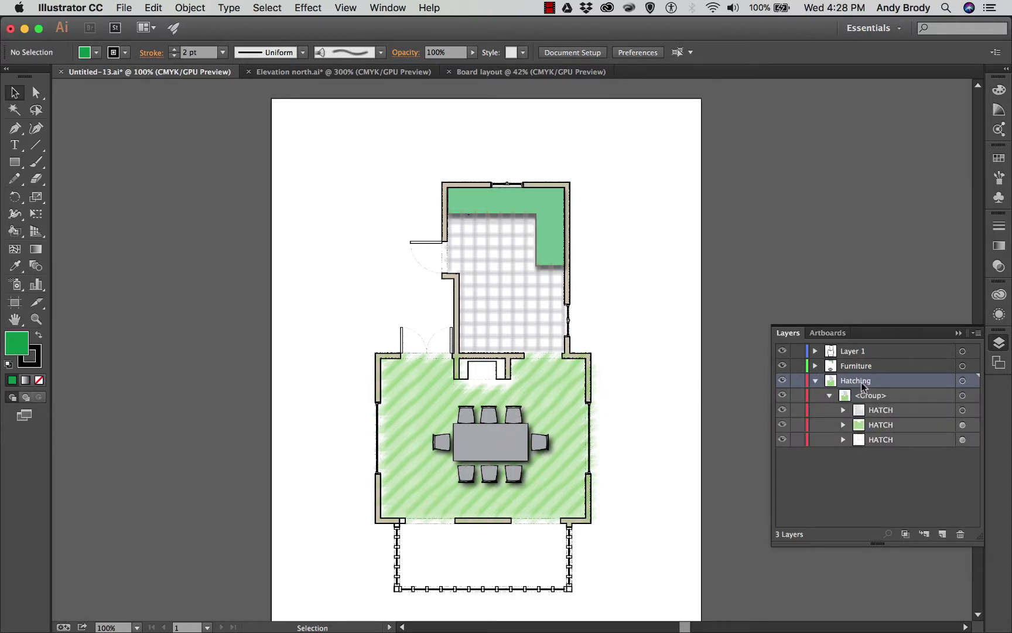
{"action": "left_click", "coordinate": [867, 396]}
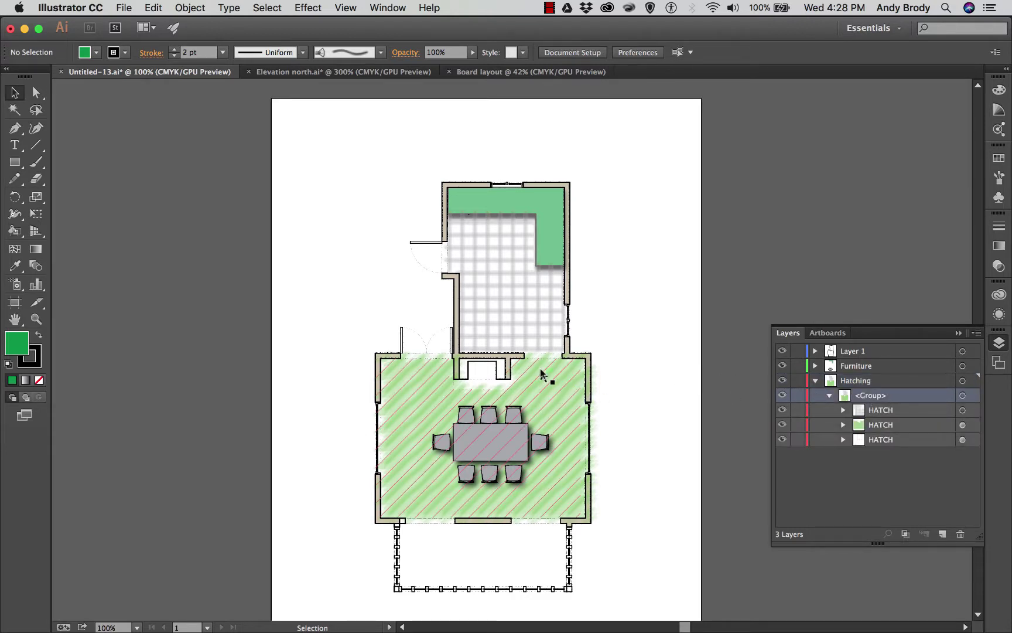
Draw a rectangle filling the double-door opening in the wall, spanning the full wall thickness between the door jambs
{"action": "key", "text": "super"}
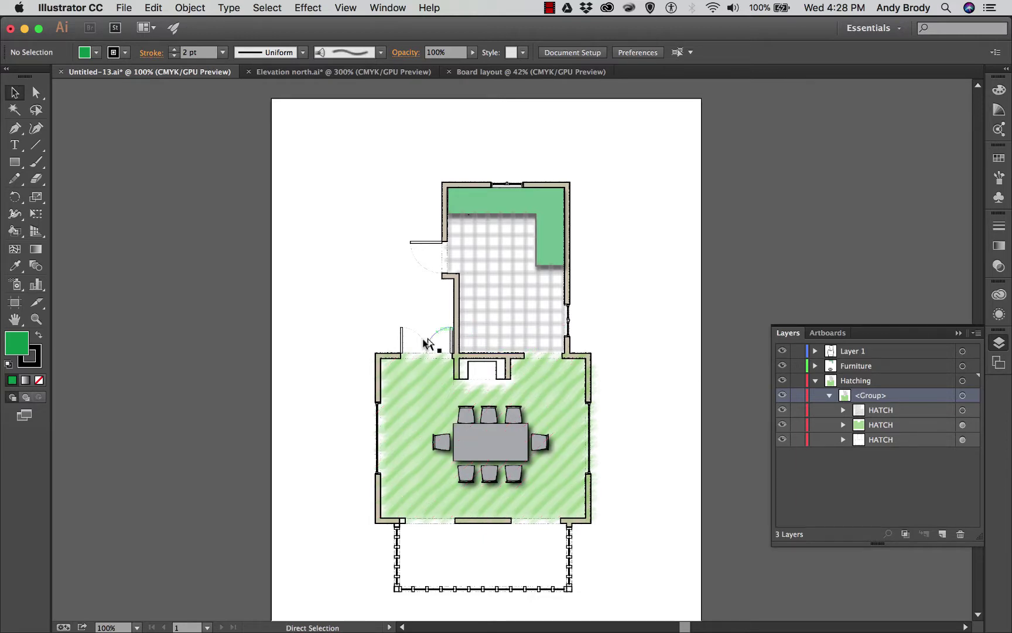
{"action": "key", "text": "super+minus"}
{"action": "key", "text": "super+equal"}
{"action": "key", "text": "super+equal"}
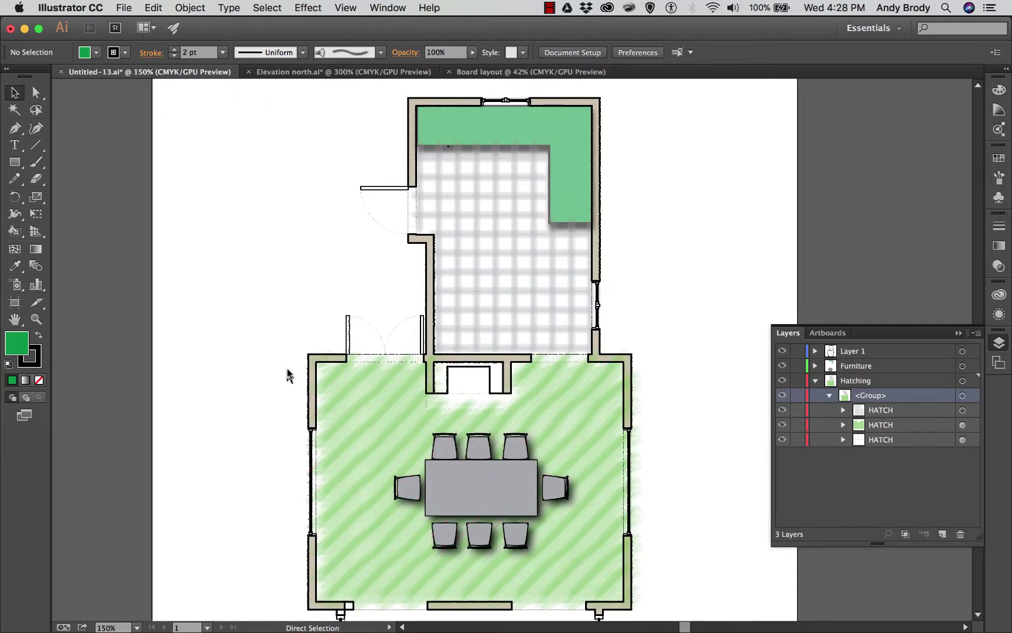
{"action": "key", "text": "super+equal"}
{"action": "key", "text": "super+equal"}
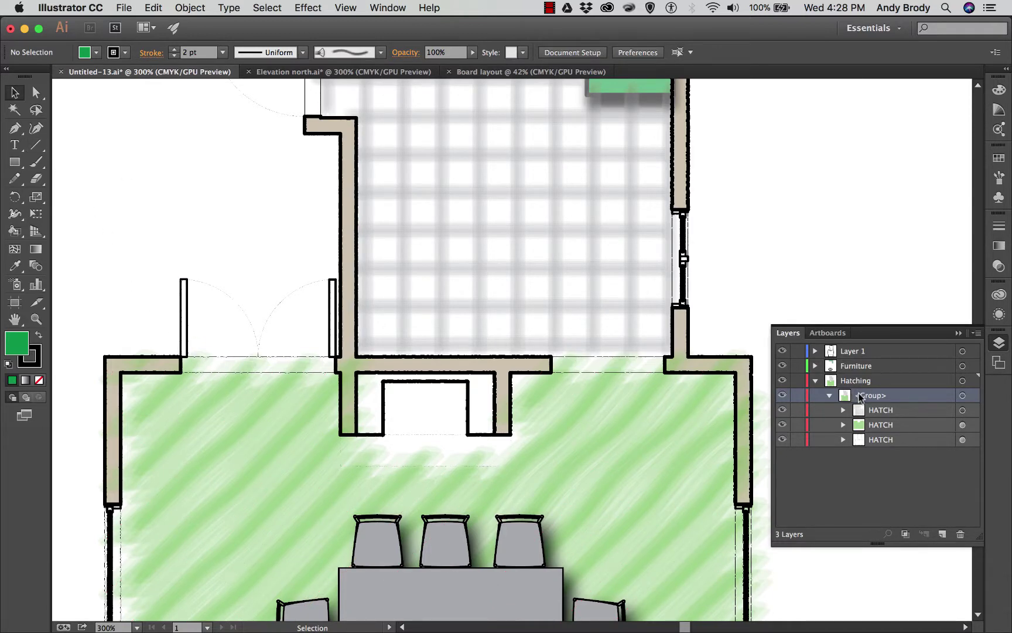
{"action": "left_click", "coordinate": [14, 162]}
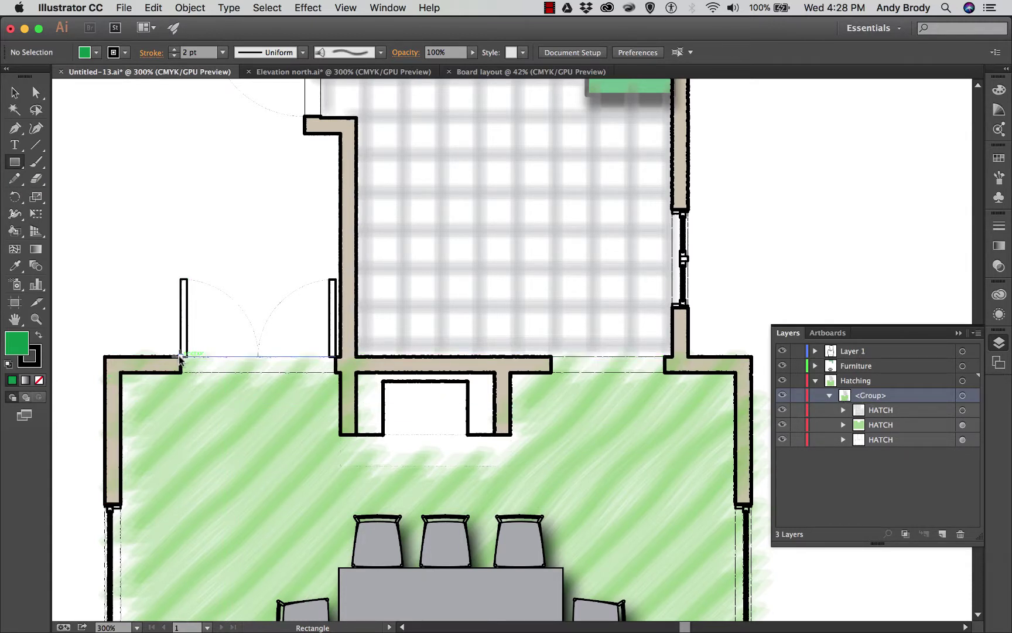
{"action": "left_click_drag", "start_coordinate": [179, 356], "coordinate": [335, 372]}
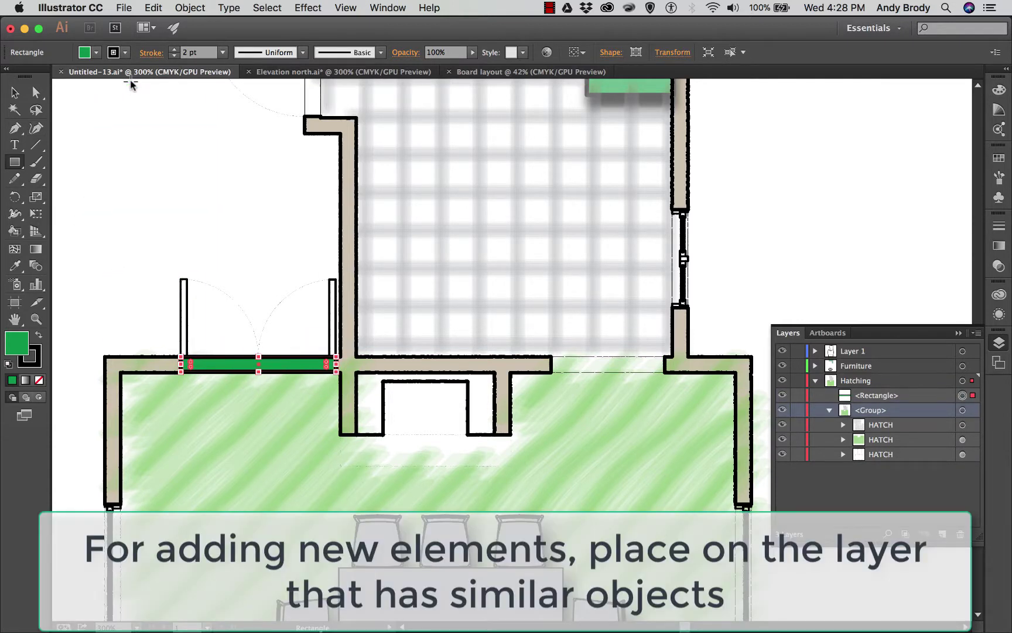
Fill the door threshold rectangle with dark brown-gray and lower its opacity to 66%
{"action": "left_click", "coordinate": [95, 53]}
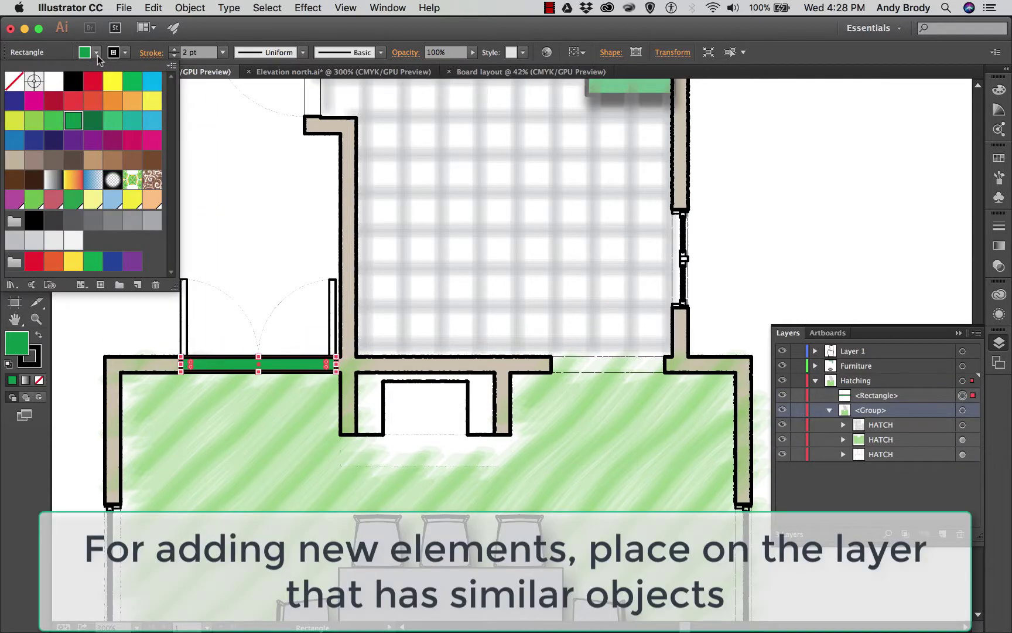
{"action": "left_click", "coordinate": [78, 159]}
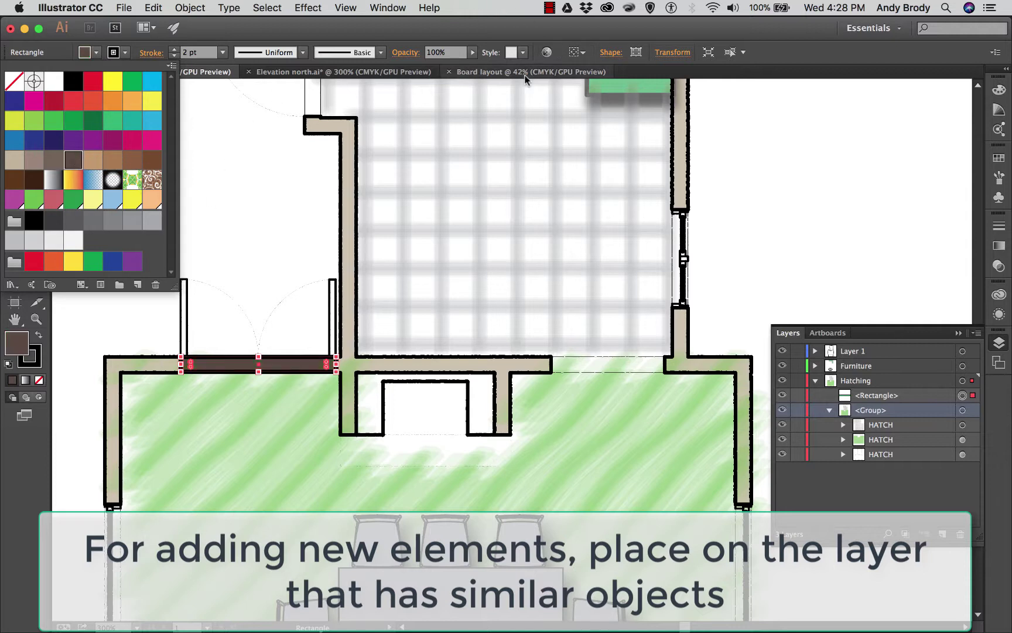
{"action": "left_click", "coordinate": [473, 59]}
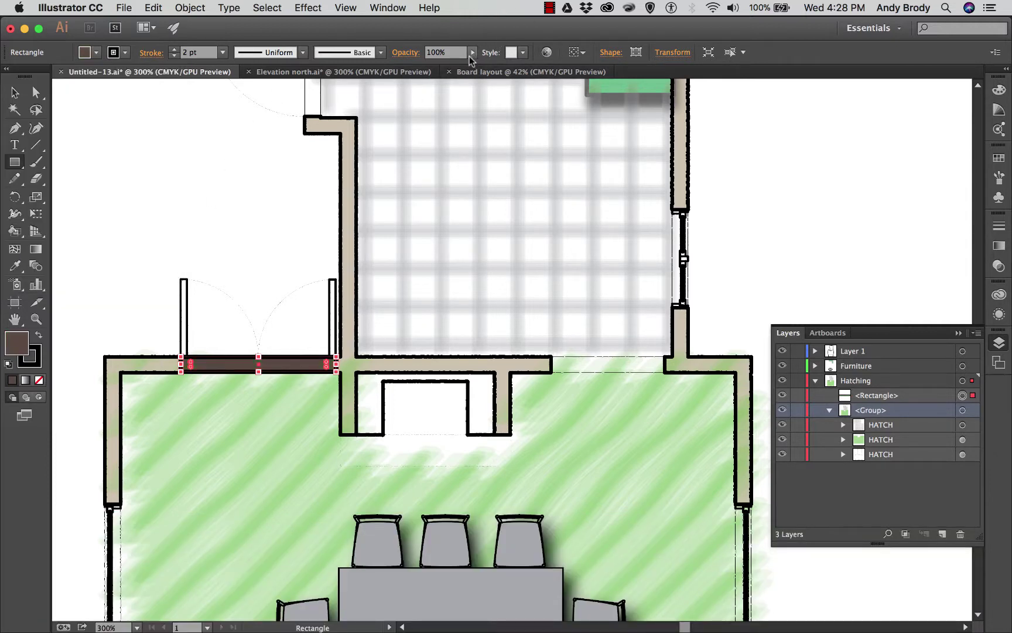
{"action": "left_click_drag", "start_coordinate": [472, 62], "coordinate": [454, 64]}
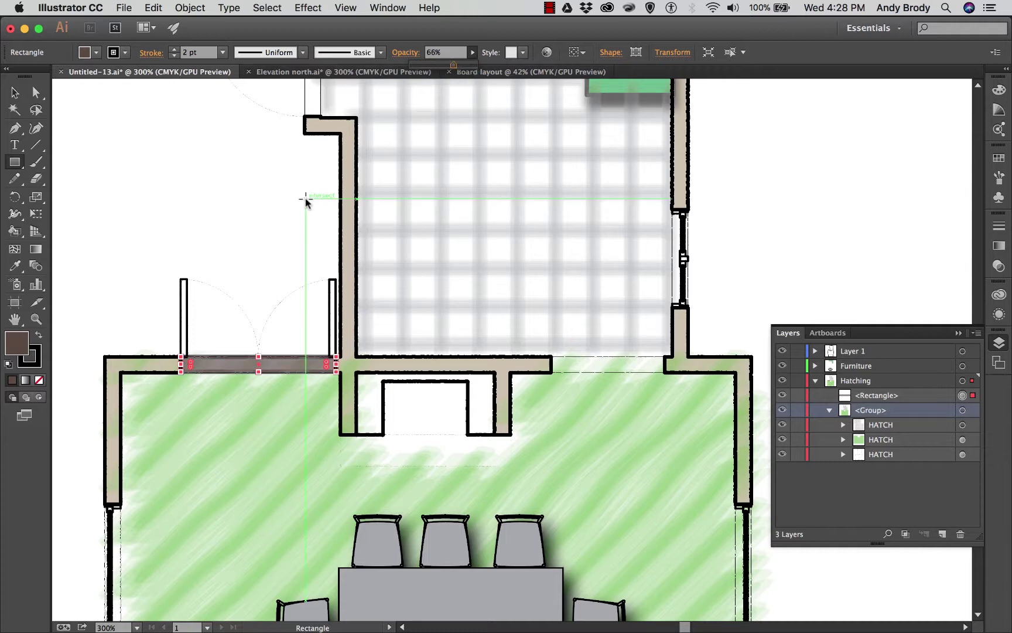
{"action": "key", "text": "Return"}
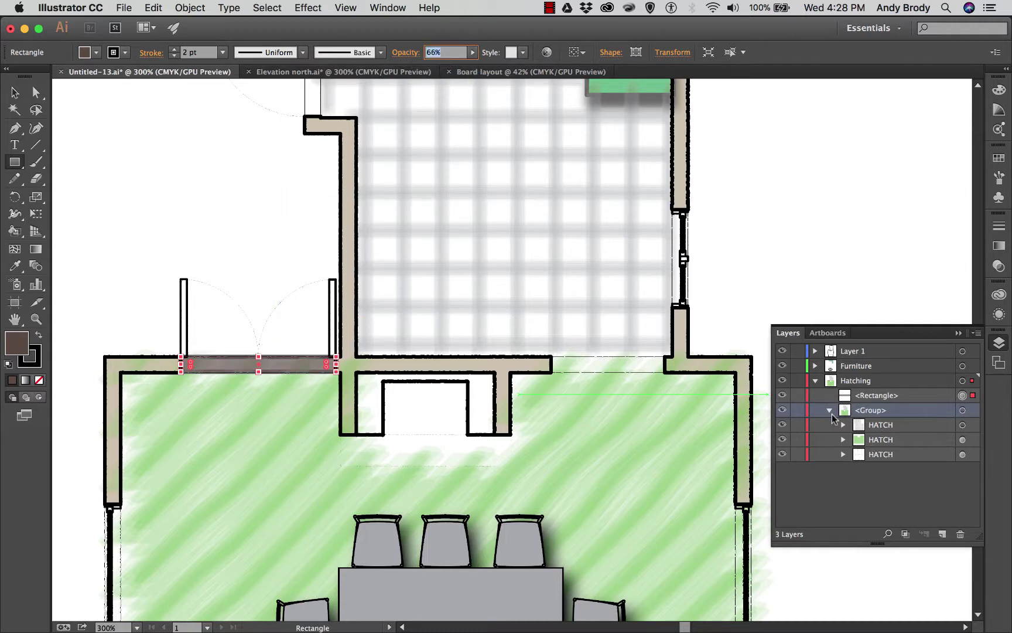
Remove the threshold rectangle's stroke, then make the Hatching layer active and deselect the rectangle
{"action": "left_click", "coordinate": [125, 52]}
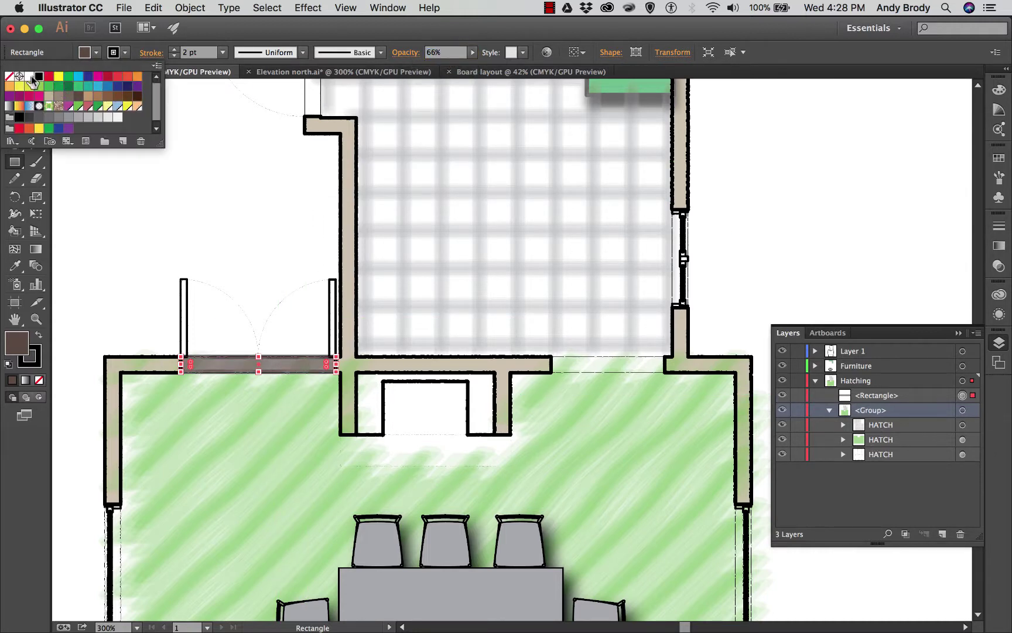
{"action": "left_click", "coordinate": [10, 77]}
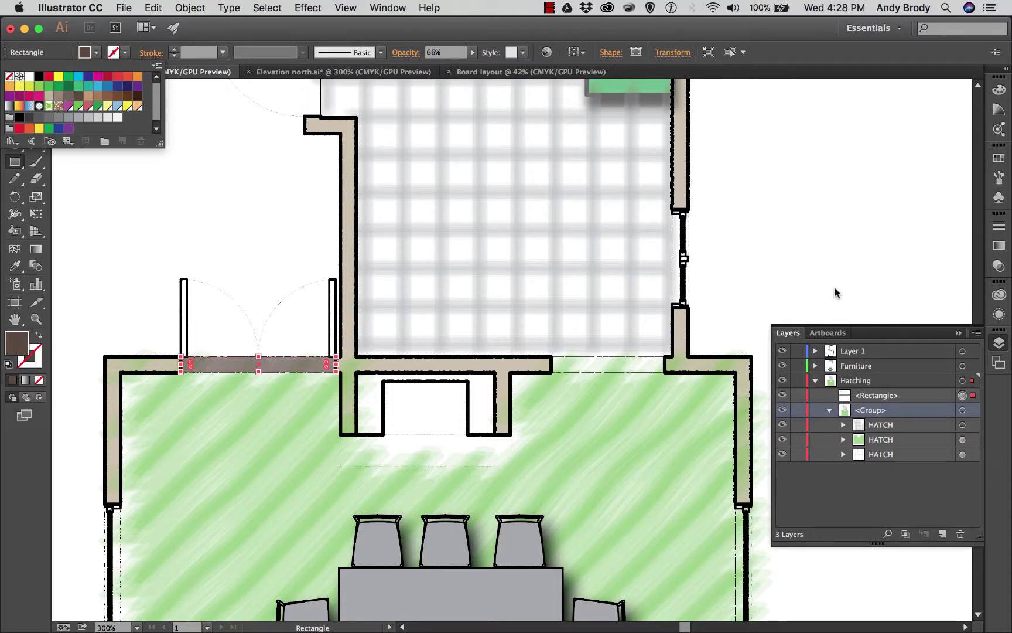
{"action": "left_click", "coordinate": [729, 336]}
{"action": "left_click", "coordinate": [849, 381]}
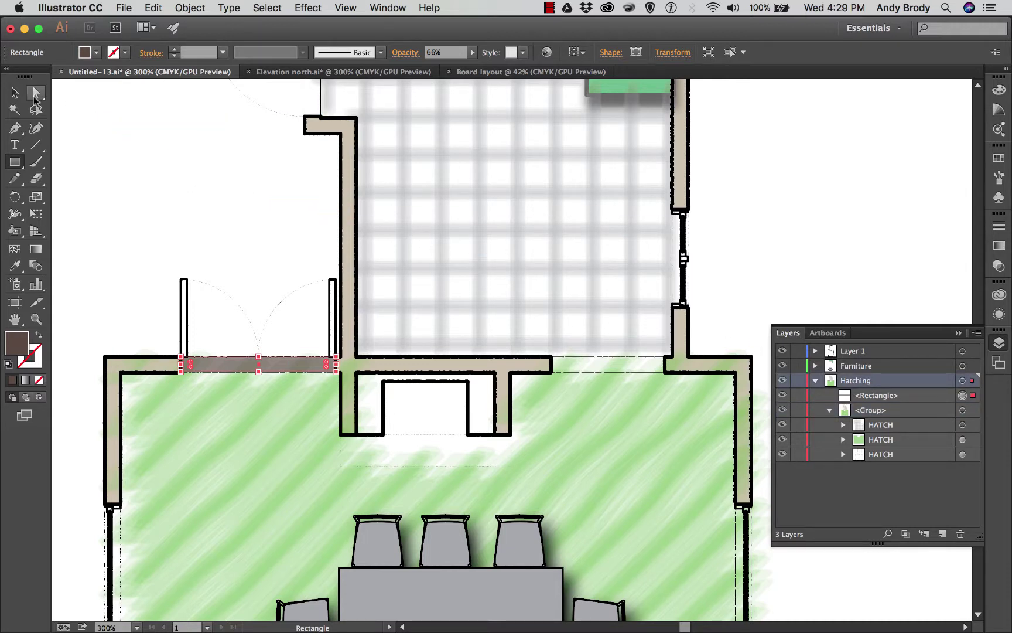
{"action": "key", "text": "v"}
{"action": "left_click", "coordinate": [77, 113]}
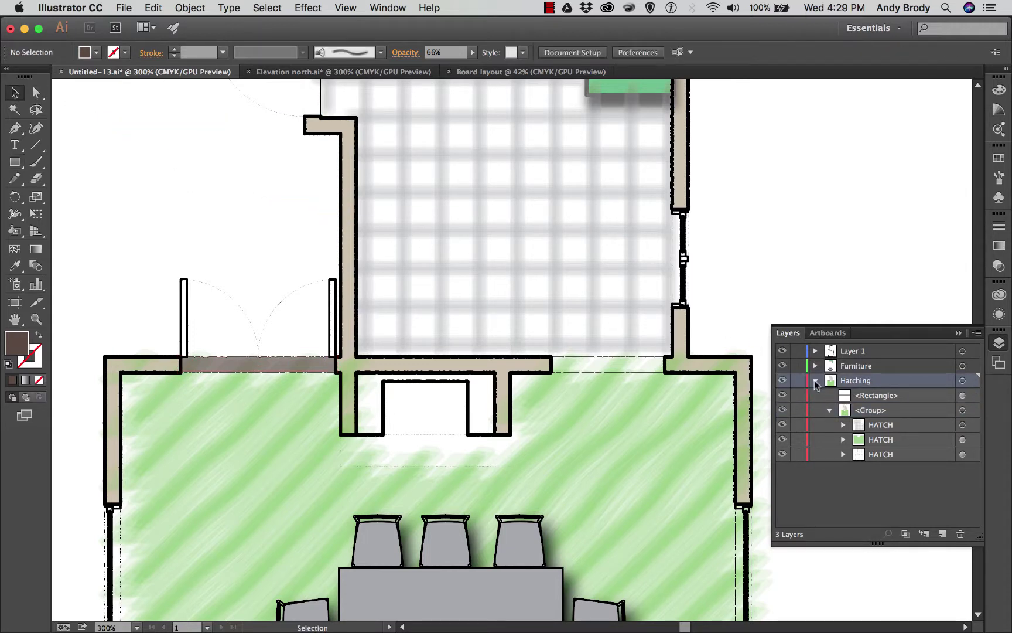
Collapse the Hatching layer, compare the plan with that layer hidden and shown, and view the whole plan
{"action": "left_click", "coordinate": [815, 381]}
{"action": "left_click", "coordinate": [782, 381]}
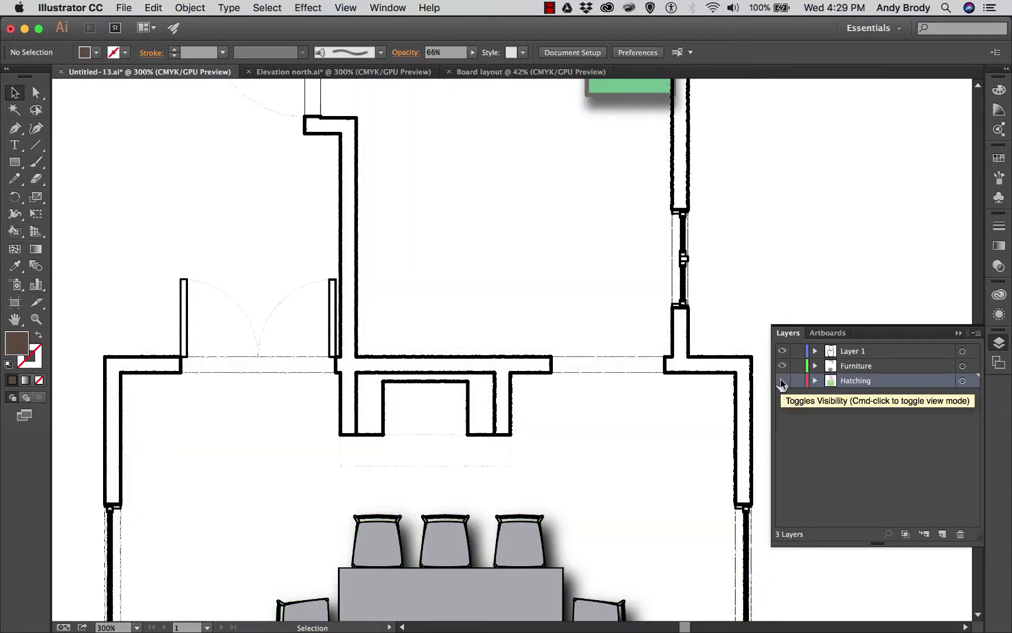
{"action": "left_click", "coordinate": [781, 380]}
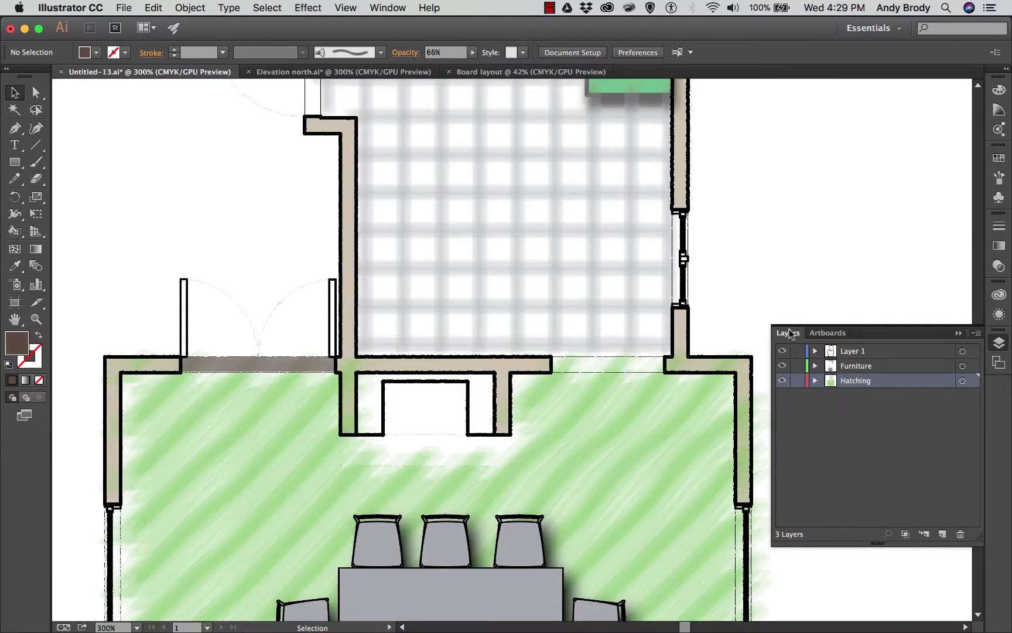
{"action": "key", "text": "super+1"}
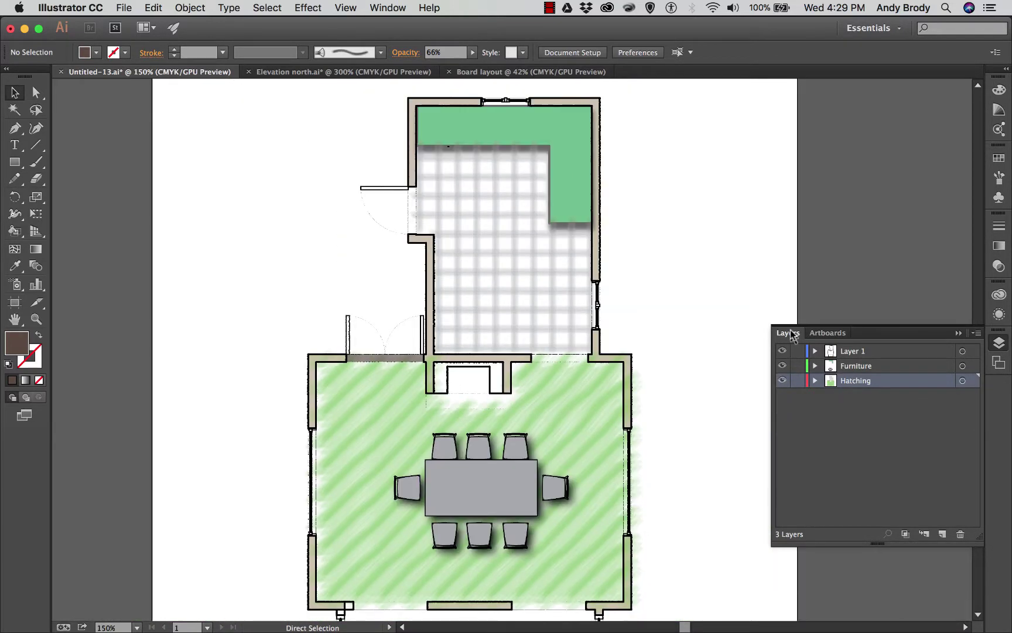
{"action": "scroll", "coordinate": [672, 367], "scroll_direction": "down", "scroll_amount": 2}
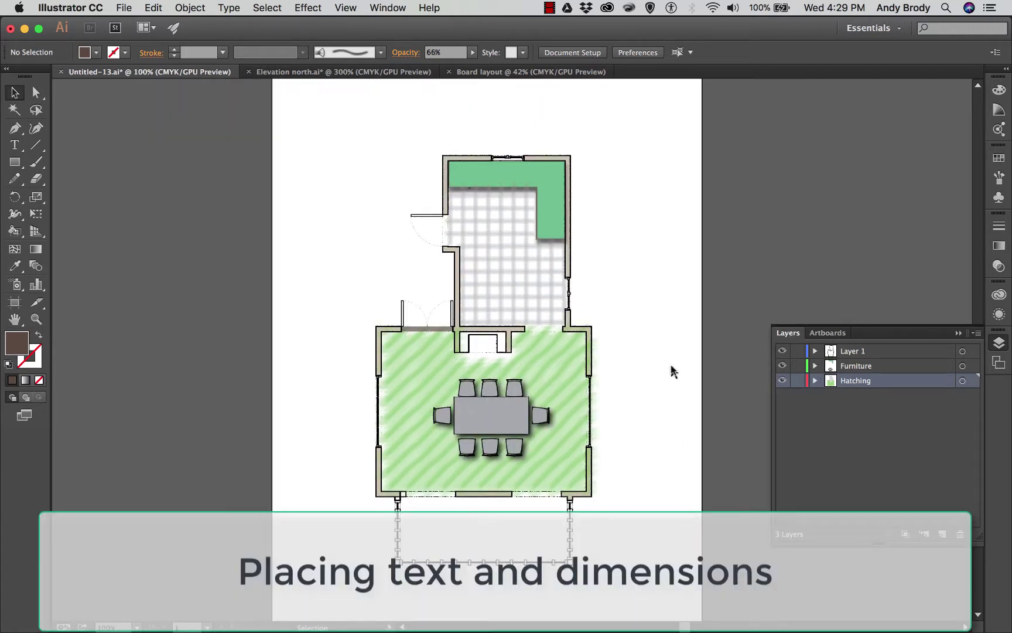
Create a new layer named Text and move it to the top of the layer stack
{"action": "left_click", "coordinate": [942, 533]}
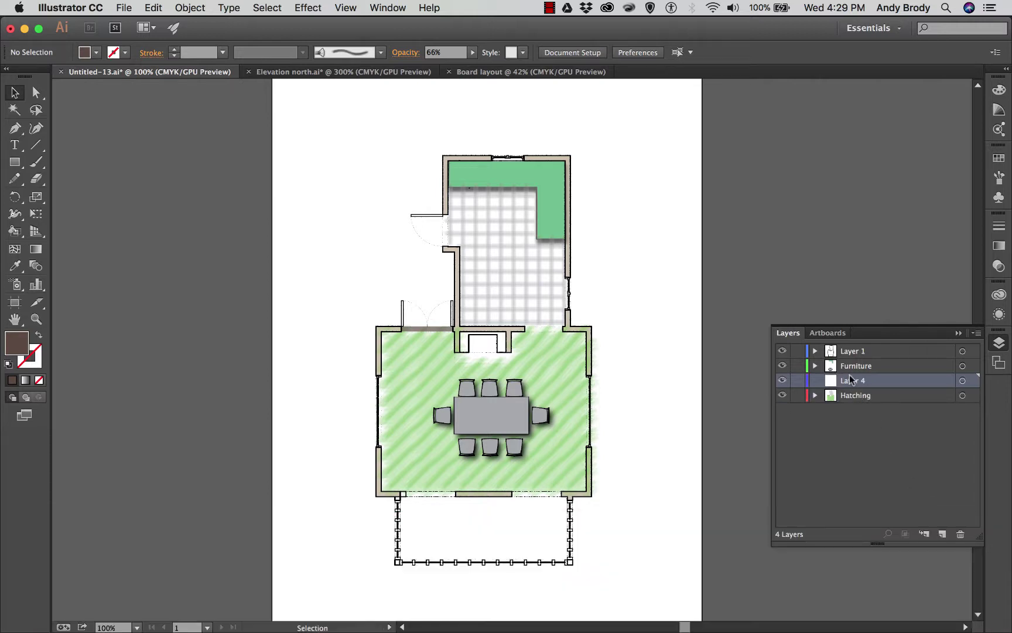
{"action": "double_click", "coordinate": [854, 381]}
{"action": "type", "text": "Te"}
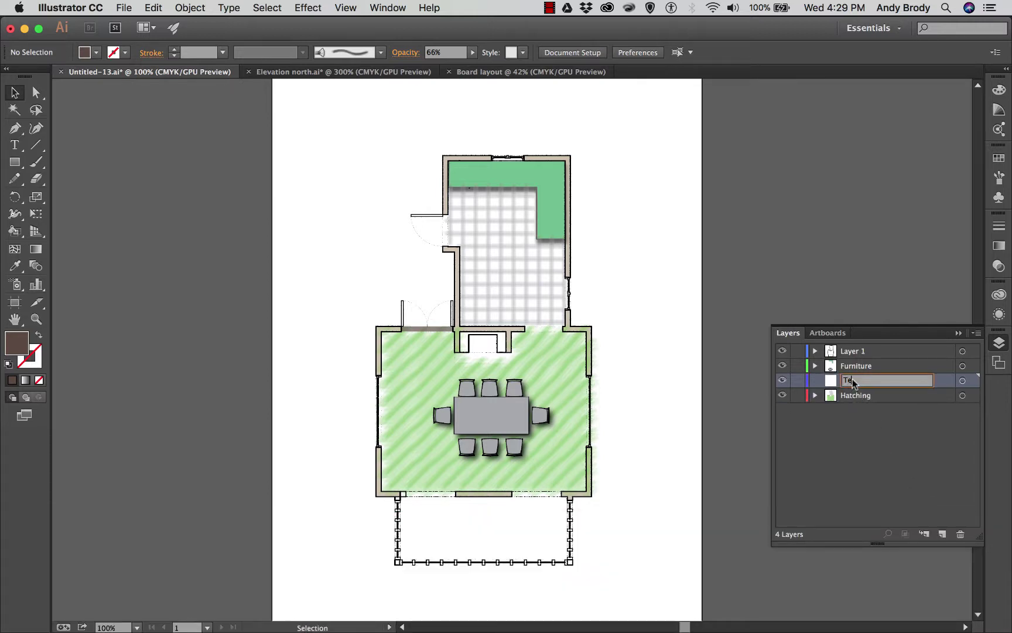
{"action": "type", "text": "xt"}
{"action": "key", "text": "Return"}
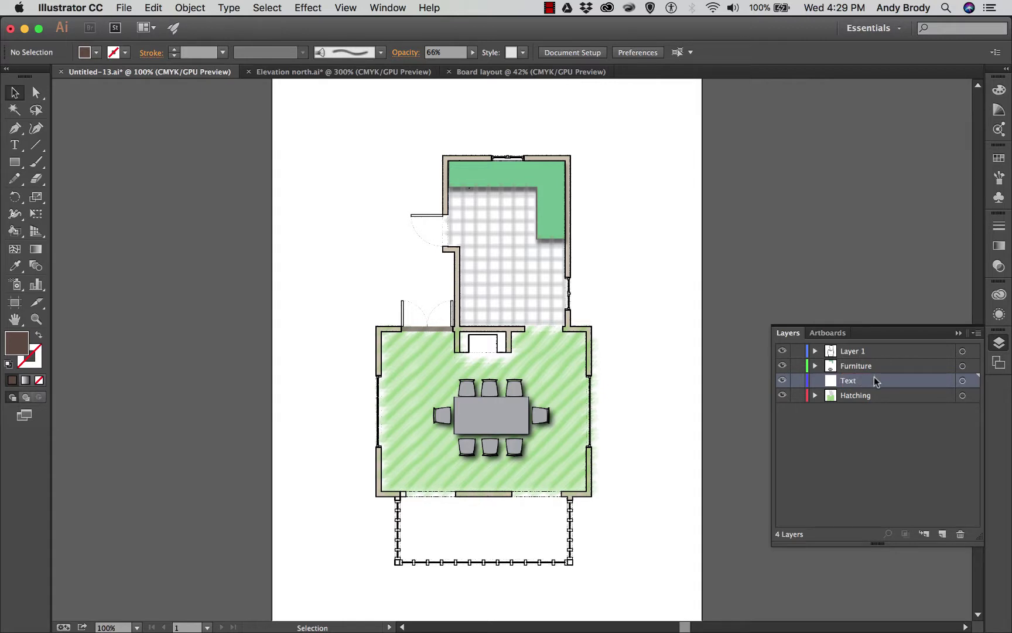
{"action": "left_click_drag", "start_coordinate": [876, 381], "coordinate": [866, 350]}
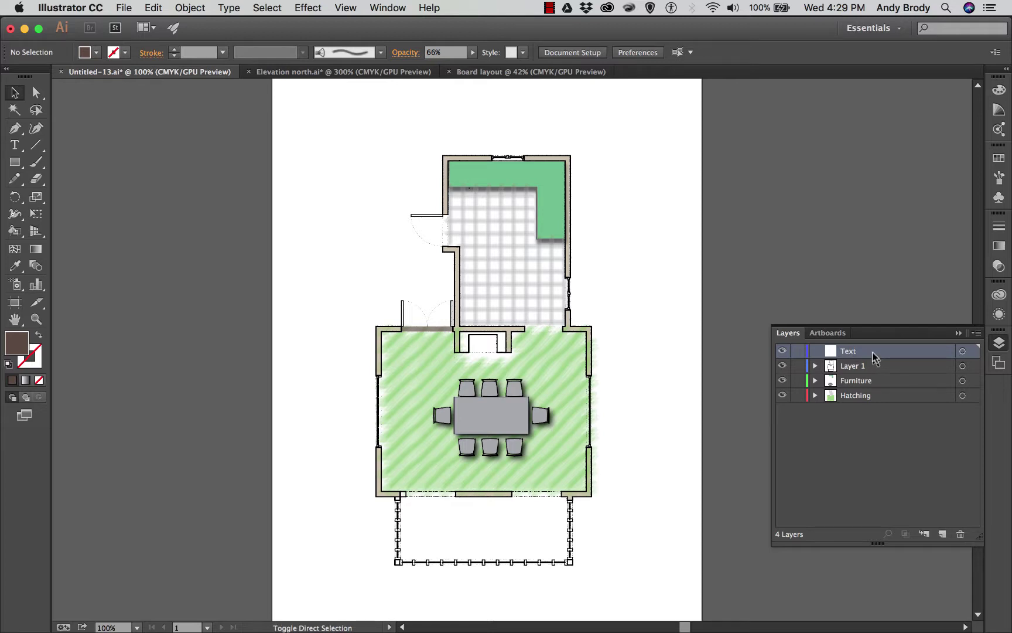
Place floor plan - annotation.dwg over the plan at 48 units = 1 inch, merging all conflicting swatches
{"action": "key", "text": "super+shift+p"}
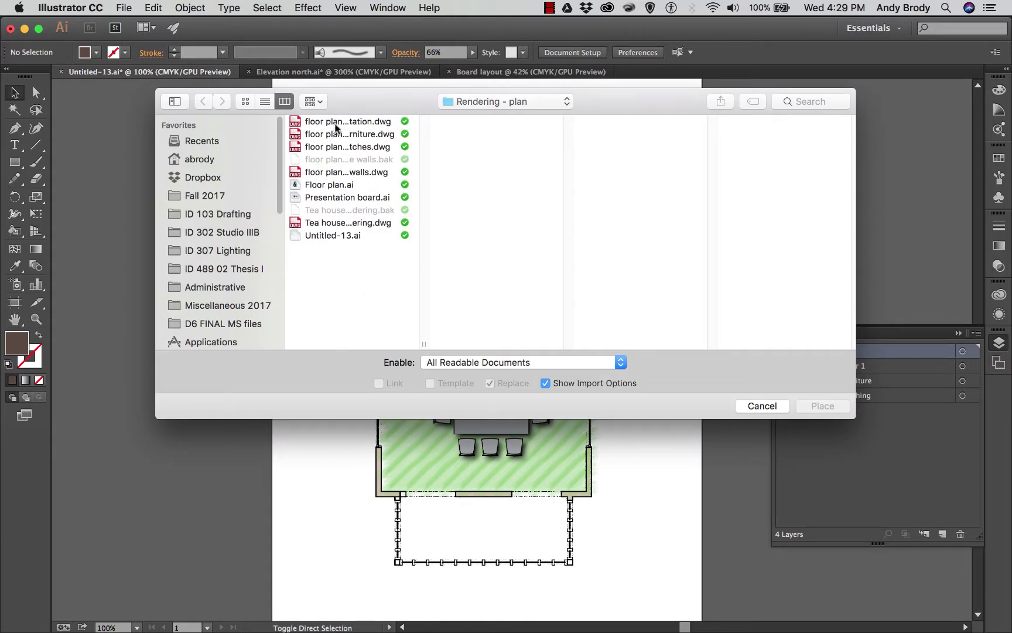
{"action": "left_click", "coordinate": [338, 122]}
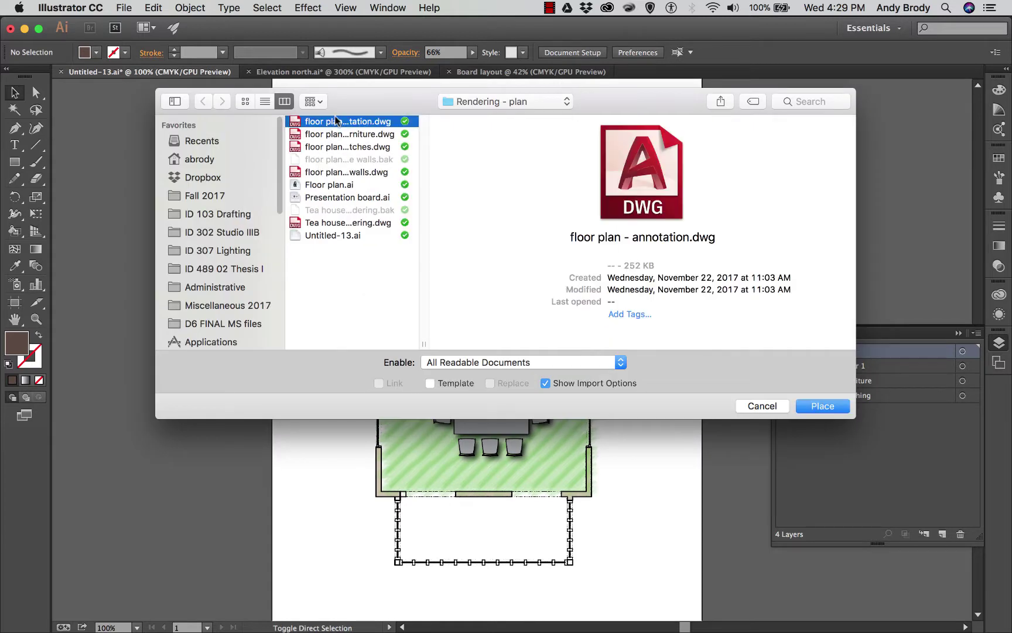
{"action": "left_click", "coordinate": [822, 406]}
{"action": "left_click", "coordinate": [336, 247]}
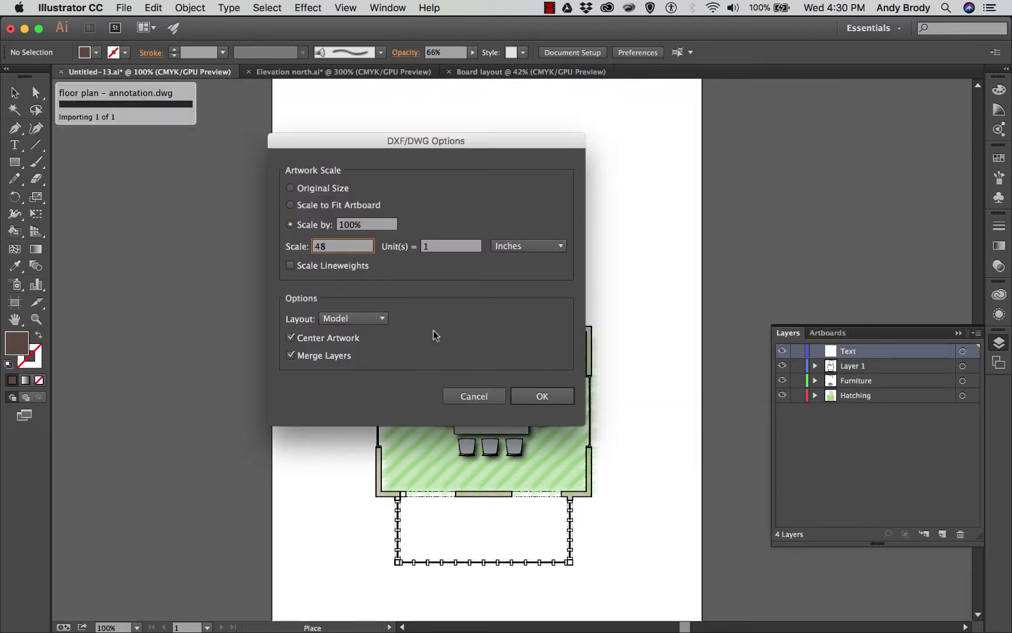
{"action": "left_click", "coordinate": [540, 397]}
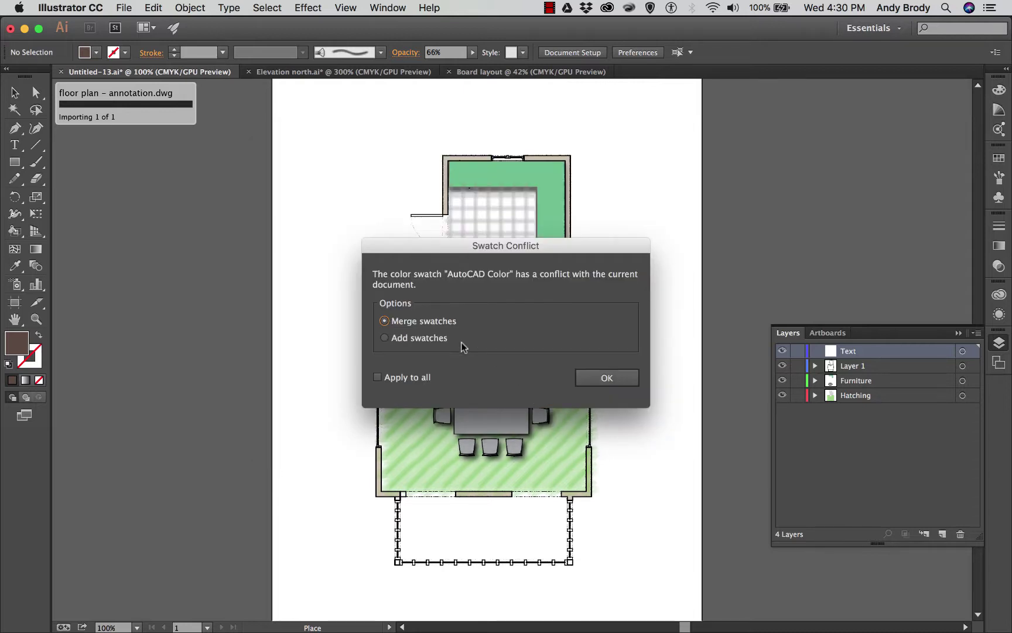
{"action": "left_click", "coordinate": [377, 376]}
{"action": "left_click", "coordinate": [606, 377]}
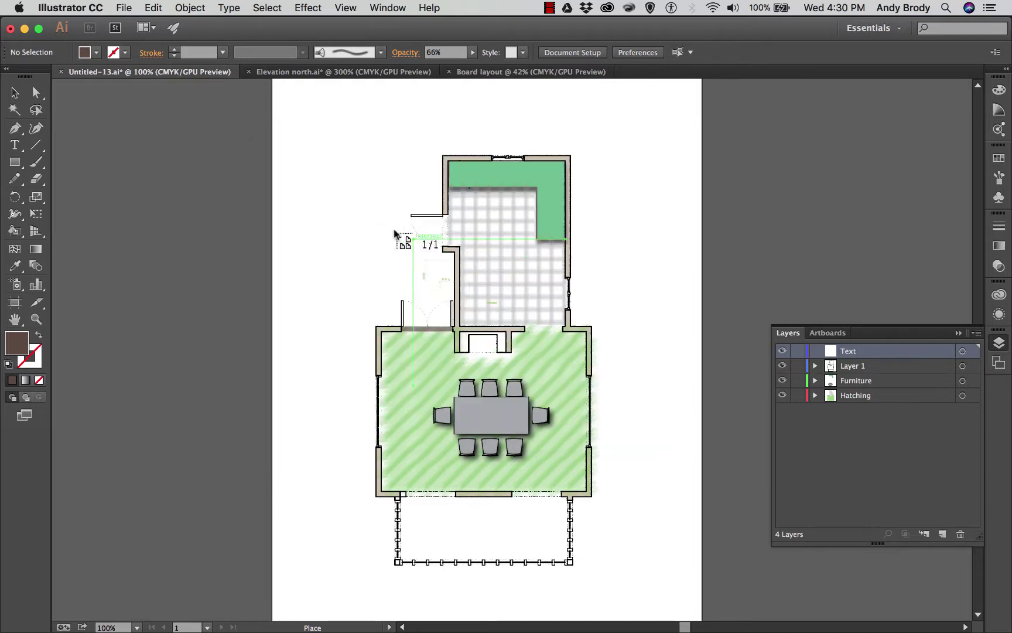
{"action": "left_click", "coordinate": [303, 130]}
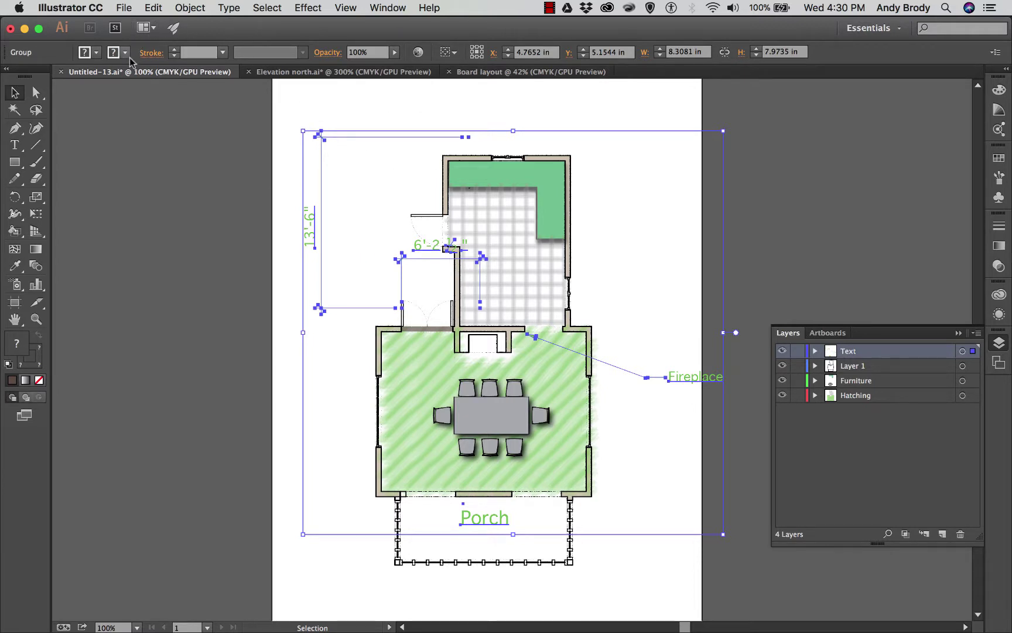
Give the placed annotation group a black stroke and move it so its dimension lines align with the plan's walls
{"action": "left_click", "coordinate": [125, 52]}
{"action": "left_click", "coordinate": [39, 76]}
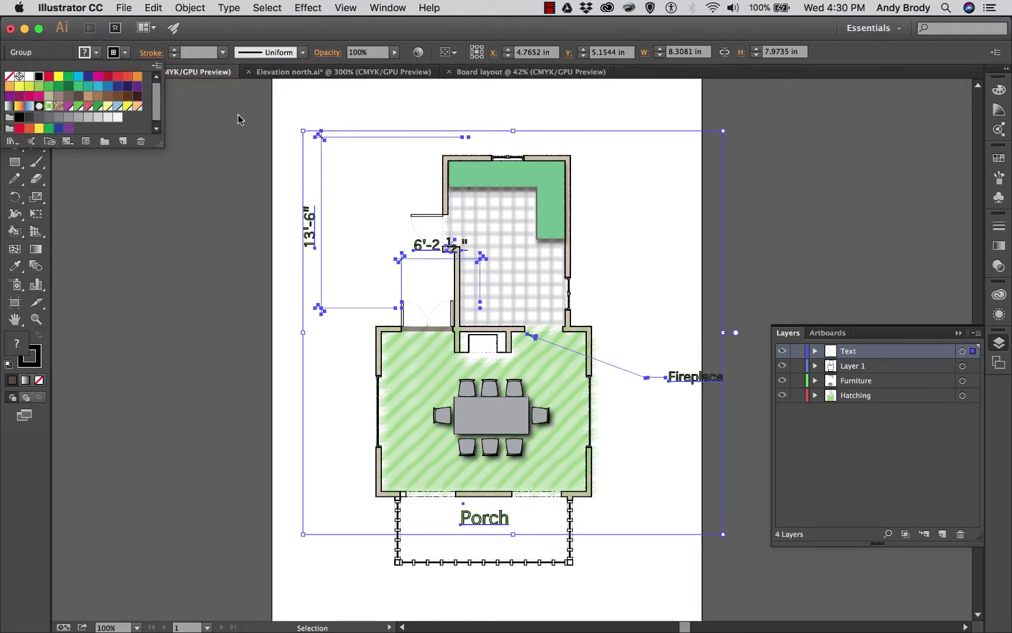
{"action": "left_click", "coordinate": [351, 147]}
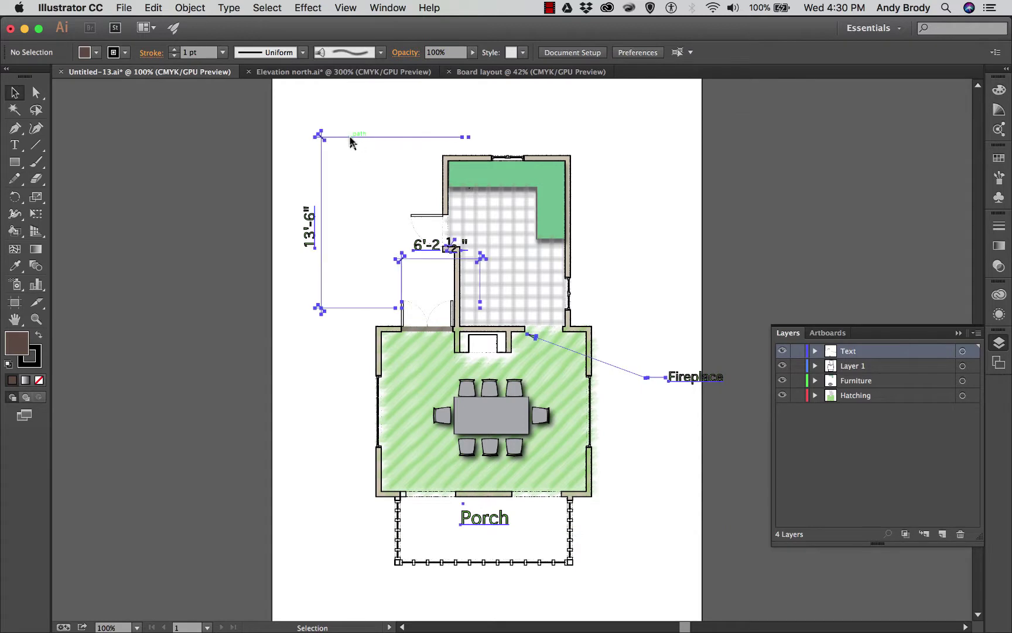
{"action": "left_click_drag", "start_coordinate": [351, 142], "coordinate": [327, 163]}
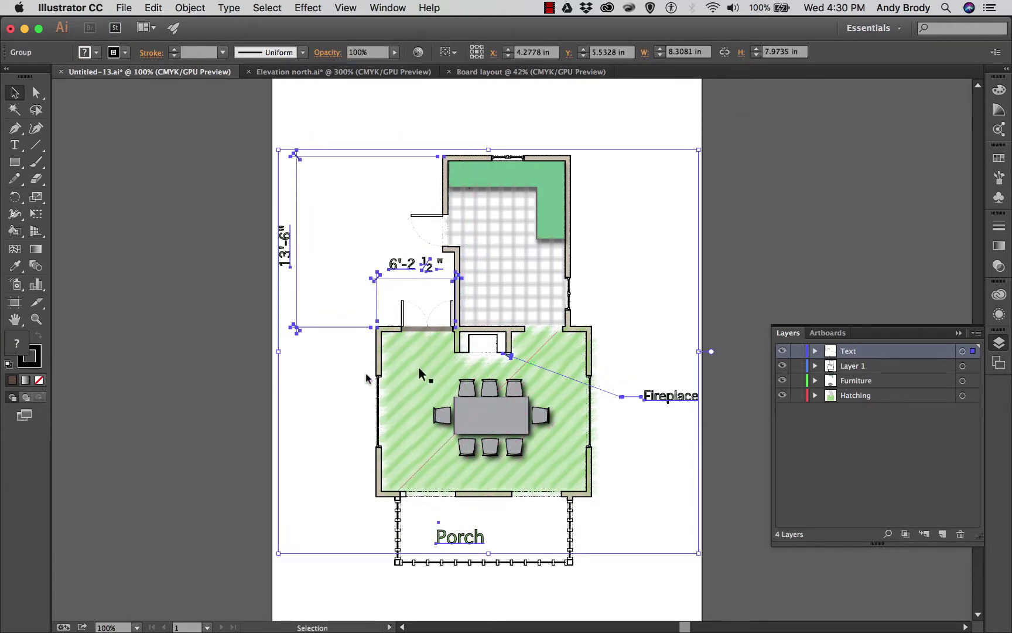
{"action": "left_click", "coordinate": [320, 423]}
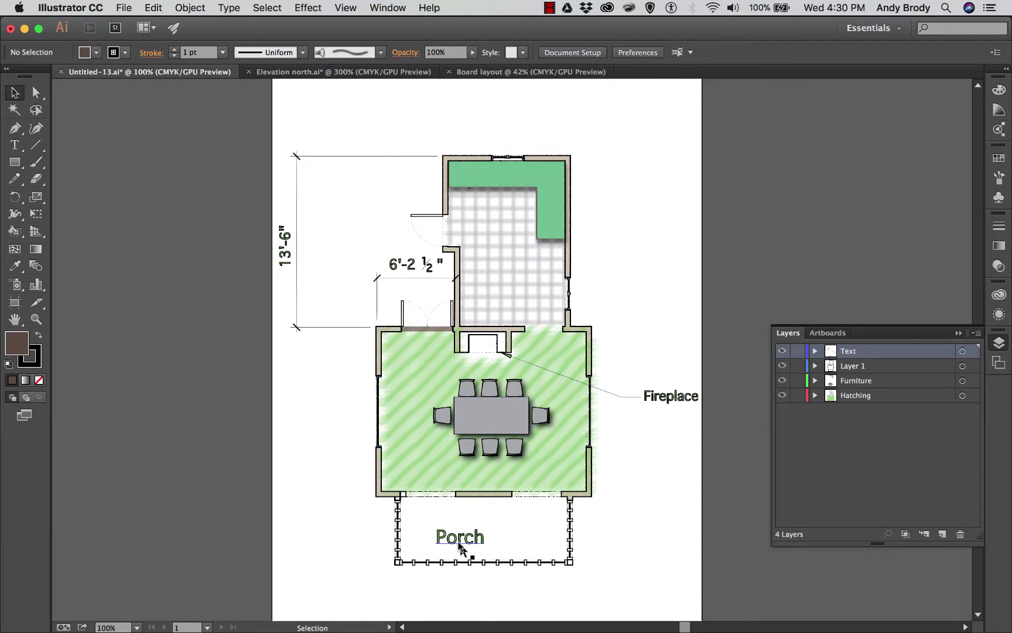
Isolate the annotation group and extend the porch label to read "Porch add words"
{"action": "left_click", "coordinate": [462, 539]}
{"action": "double_click", "coordinate": [462, 540]}
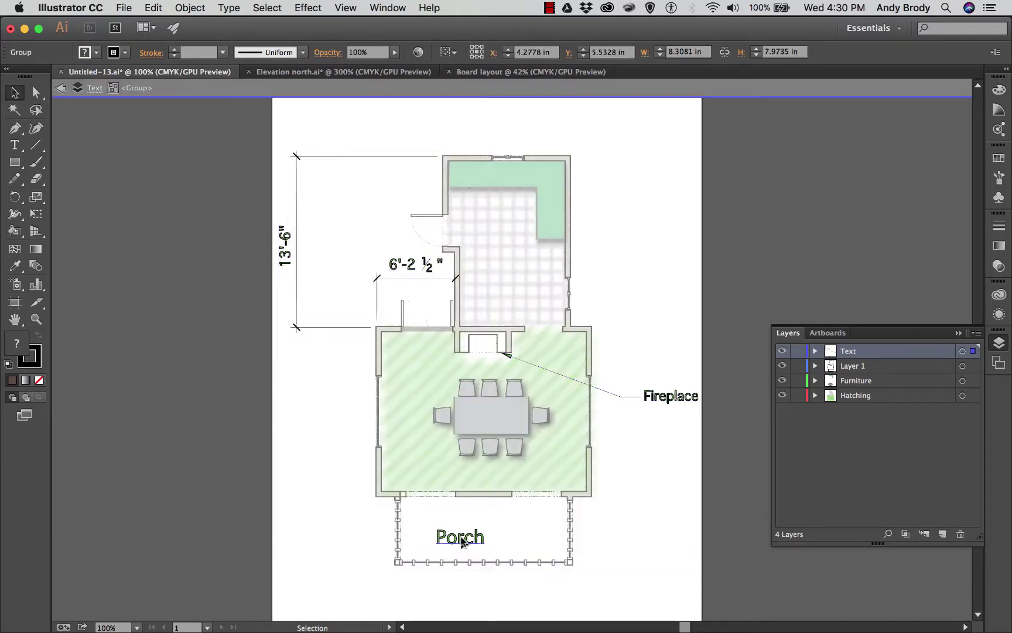
{"action": "left_click", "coordinate": [15, 145]}
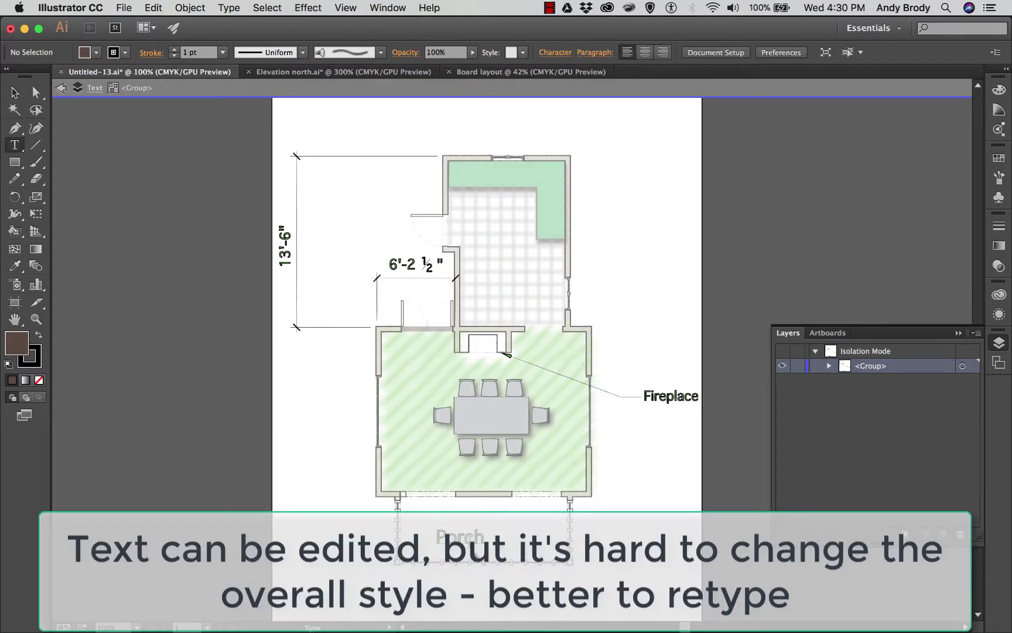
{"action": "left_click", "coordinate": [461, 536]}
{"action": "left_click_drag", "start_coordinate": [470, 536], "coordinate": [496, 535]}
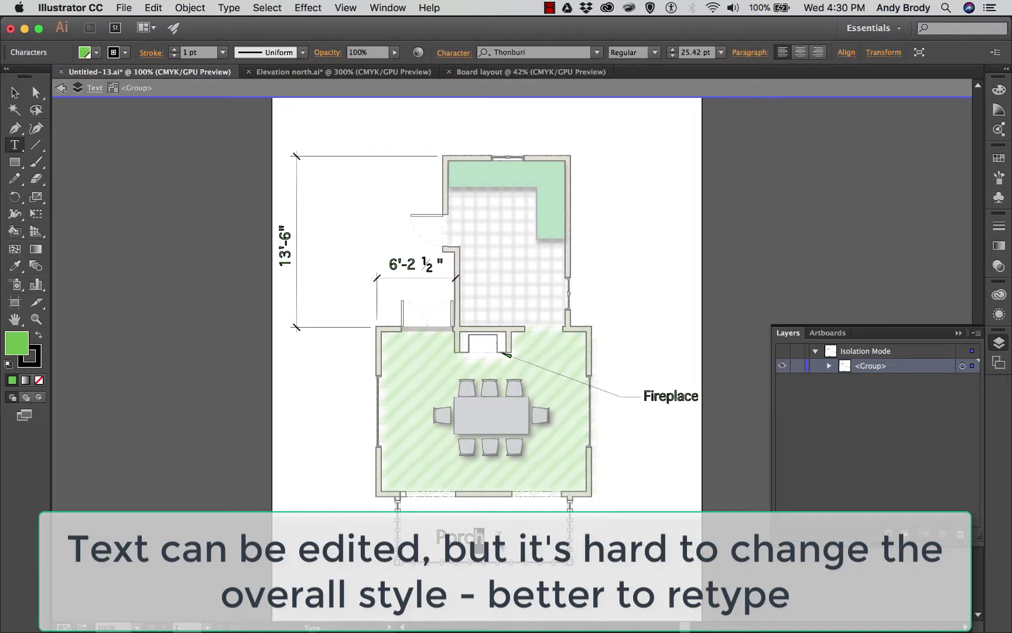
{"action": "left_click", "coordinate": [498, 535]}
{"action": "type", "text": "add words"}
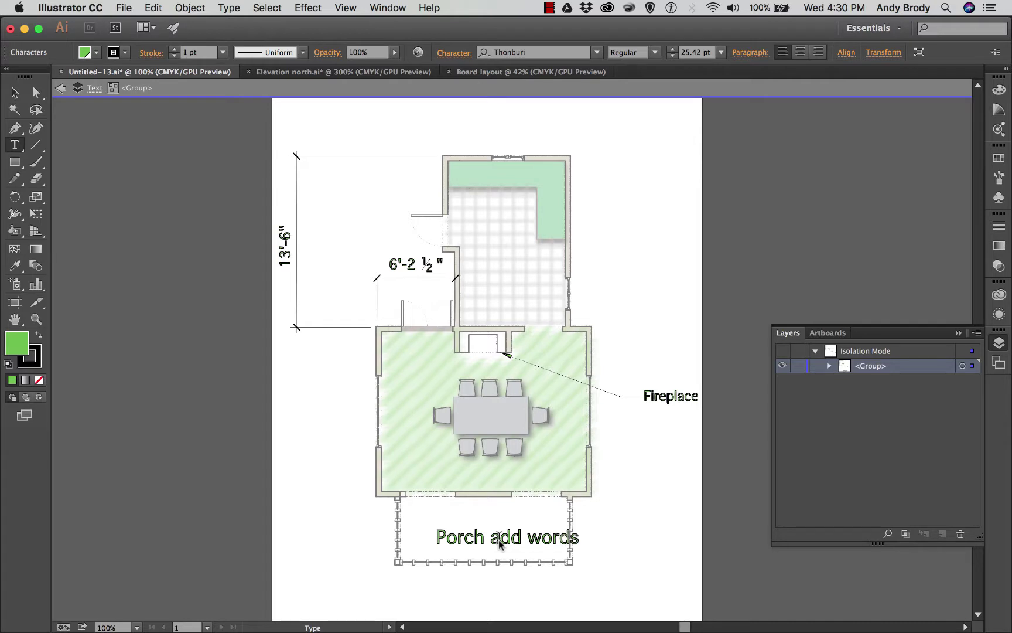
Center the extended porch label within the porch outline and deselect it
{"action": "left_click", "coordinate": [15, 92]}
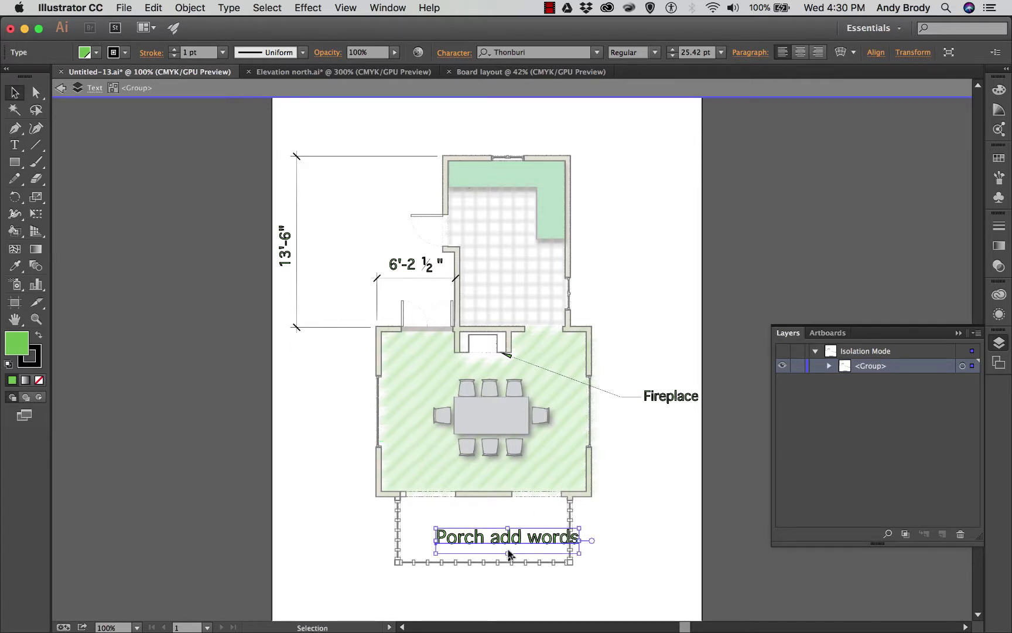
{"action": "left_click_drag", "start_coordinate": [507, 551], "coordinate": [488, 546]}
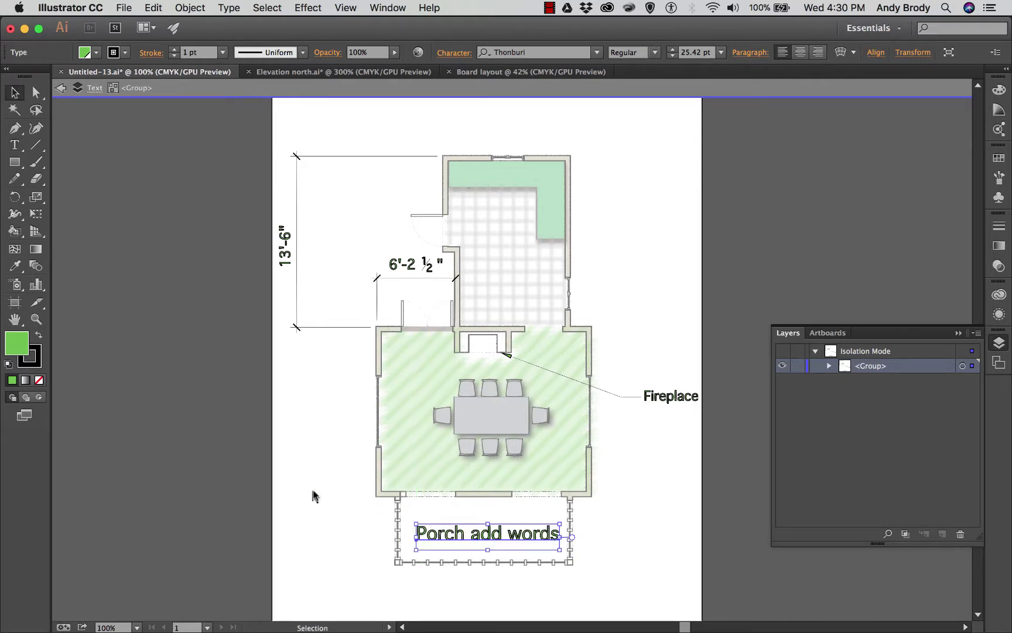
{"action": "left_click", "coordinate": [312, 495]}
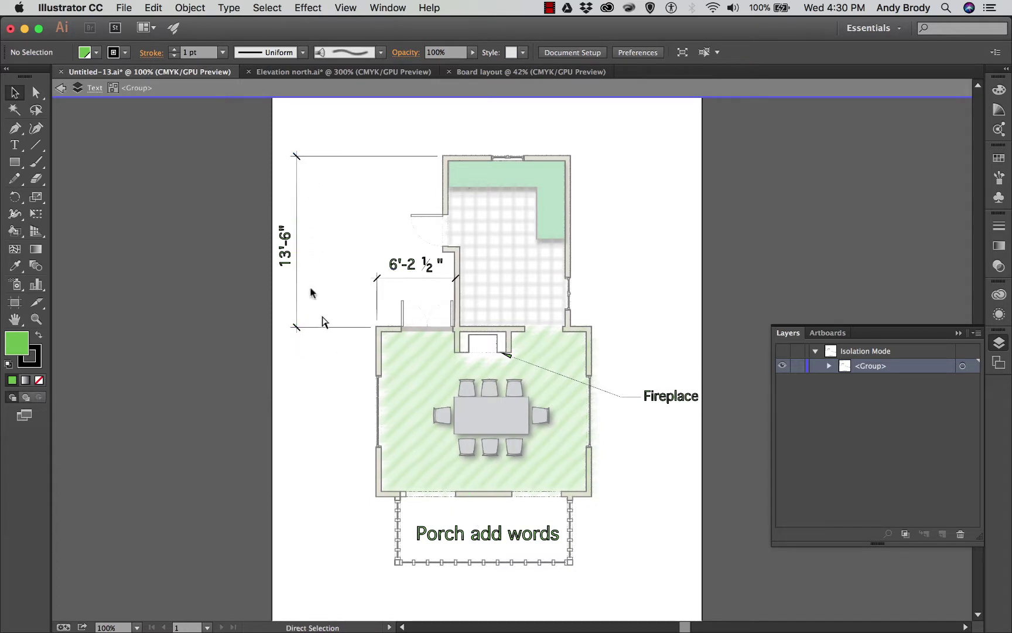
Isolate the horizontal dimension above the double doors and select its text group
{"action": "key", "text": "super+equal"}
{"action": "key", "text": "super+equal"}
{"action": "key", "text": "super+equal"}
{"action": "scroll", "coordinate": [199, 188], "scroll_direction": "up", "scroll_amount": 3}
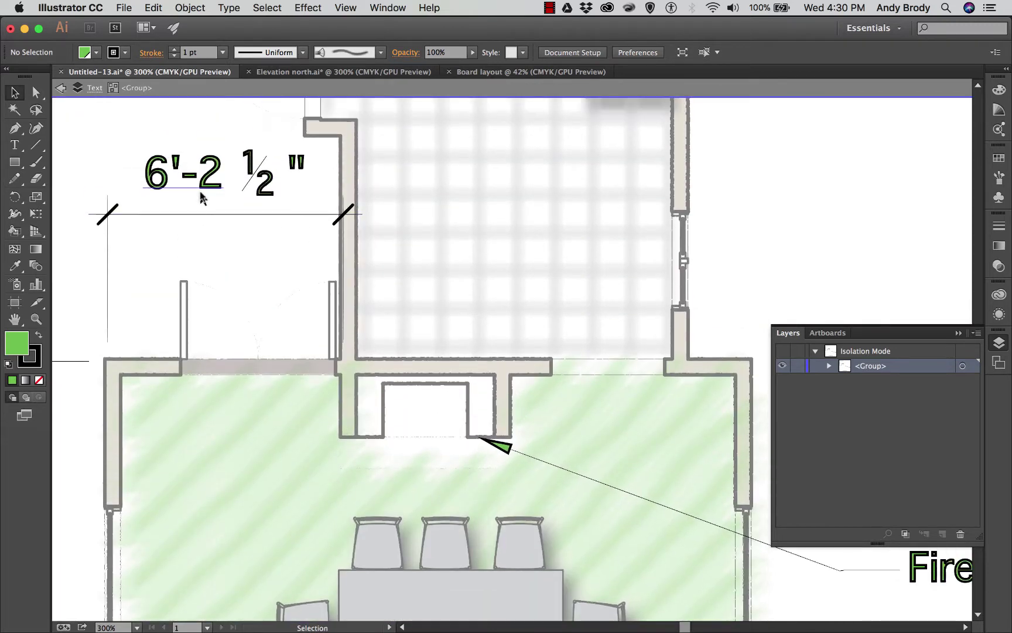
{"action": "left_click", "coordinate": [166, 183]}
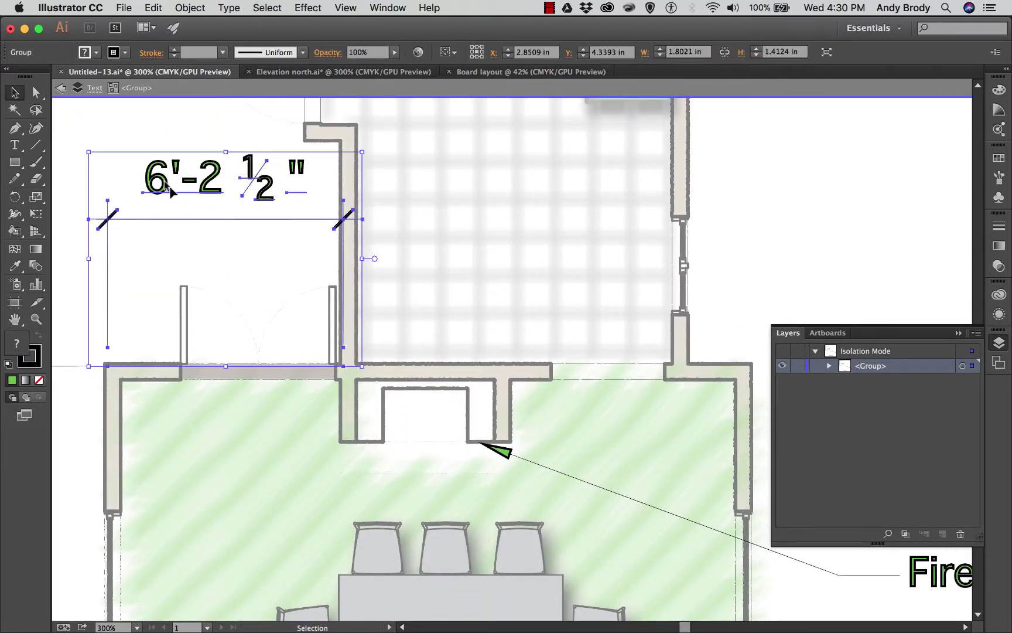
{"action": "double_click", "coordinate": [214, 176]}
{"action": "left_click", "coordinate": [217, 182]}
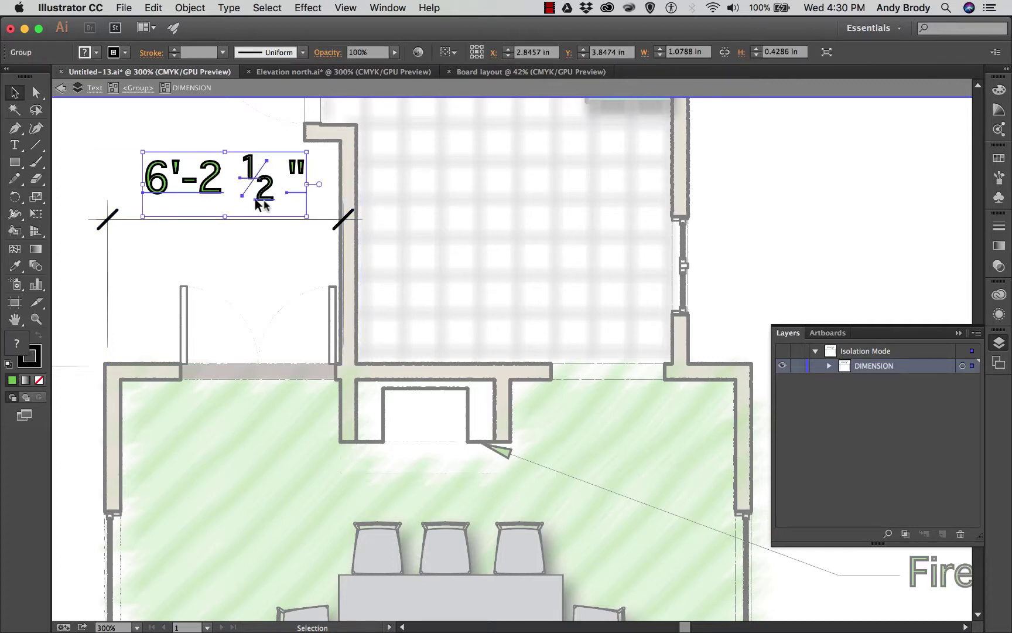
Delete the 1/2 fraction from the horizontal dimension's text and deselect it
{"action": "left_click", "coordinate": [15, 145]}
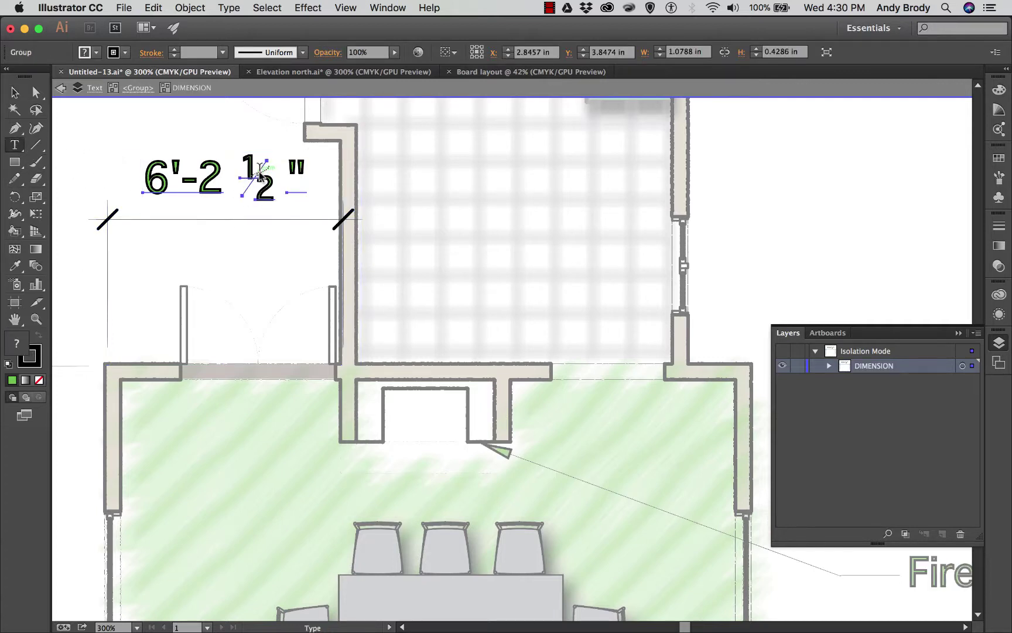
{"action": "left_click", "coordinate": [245, 169]}
{"action": "mouse_move", "coordinate": [245, 169]}
{"action": "left_mouse_down"}
{"action": "mouse_move", "coordinate": [253, 171]}
{"action": "mouse_move", "coordinate": [242, 181]}
{"action": "left_mouse_up"}
{"action": "key", "text": "BackSpace"}
{"action": "key", "text": "BackSpace"}
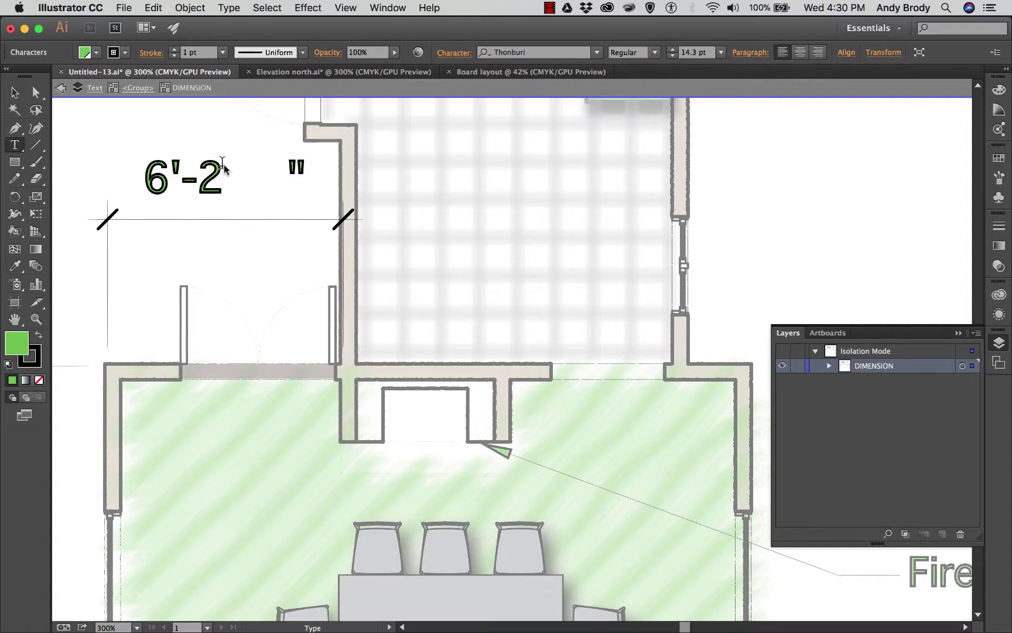
{"action": "left_click", "coordinate": [14, 92]}
{"action": "left_click", "coordinate": [301, 279]}
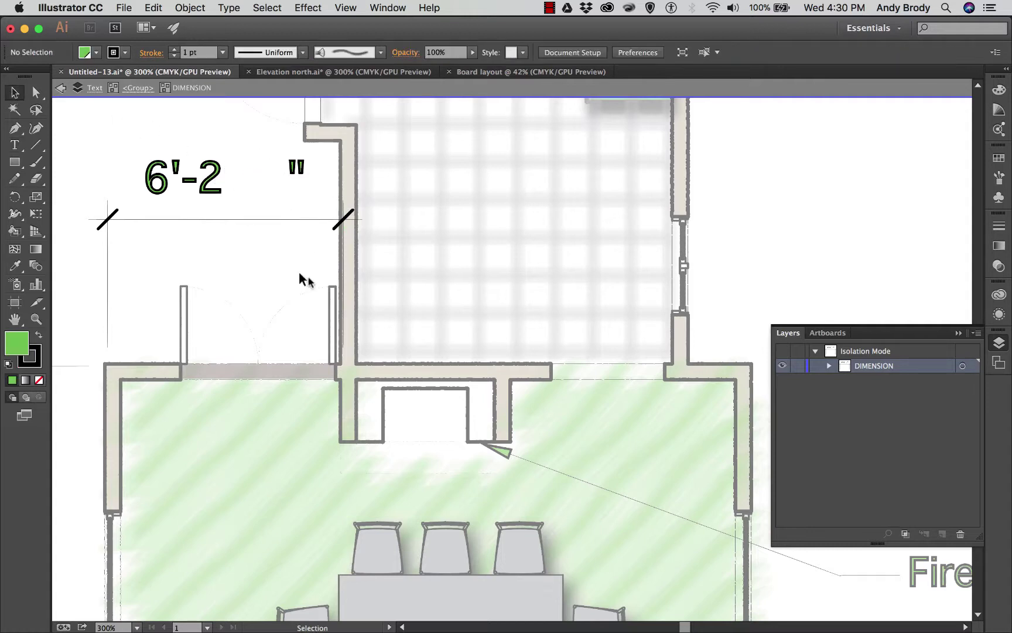
Examine the dimension strings and the fireplace leader around the floor plan
{"action": "scroll", "coordinate": [332, 287], "scroll_direction": "up", "scroll_amount": 5}
{"action": "scroll", "coordinate": [332, 287], "scroll_direction": "up", "scroll_amount": 2}
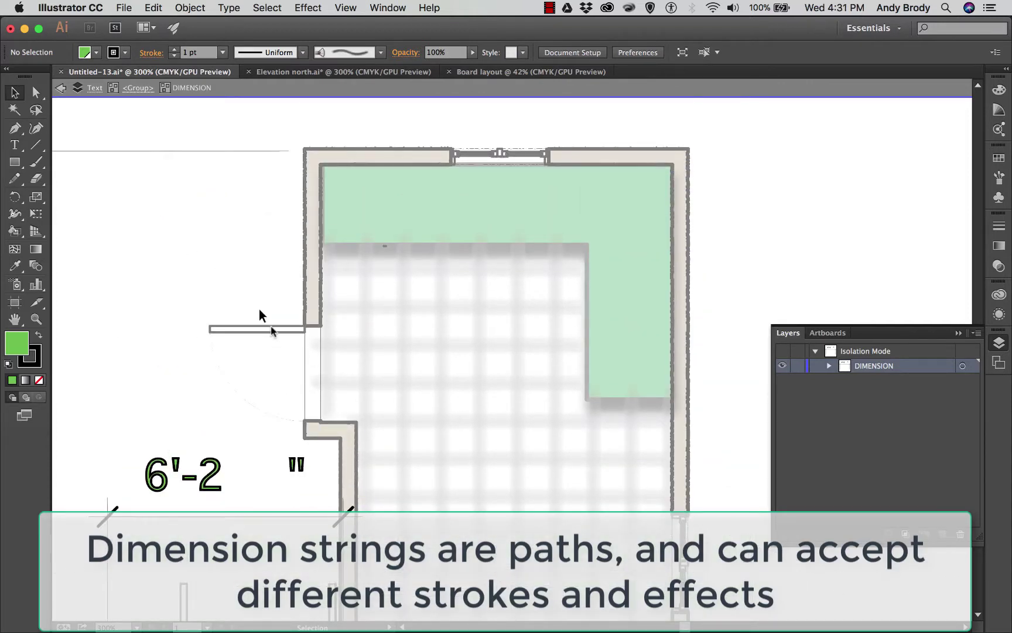
{"action": "scroll", "coordinate": [510, 352], "scroll_direction": "left", "scroll_amount": 10}
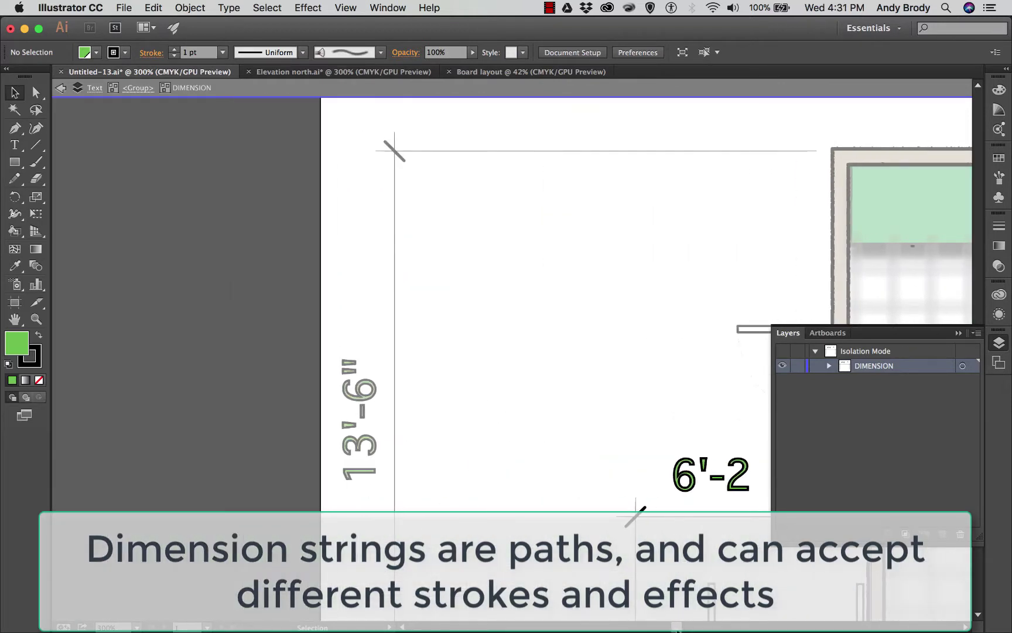
{"action": "scroll", "coordinate": [510, 351], "scroll_direction": "right", "scroll_amount": 5}
{"action": "scroll", "coordinate": [587, 581], "scroll_direction": "right", "scroll_amount": 8}
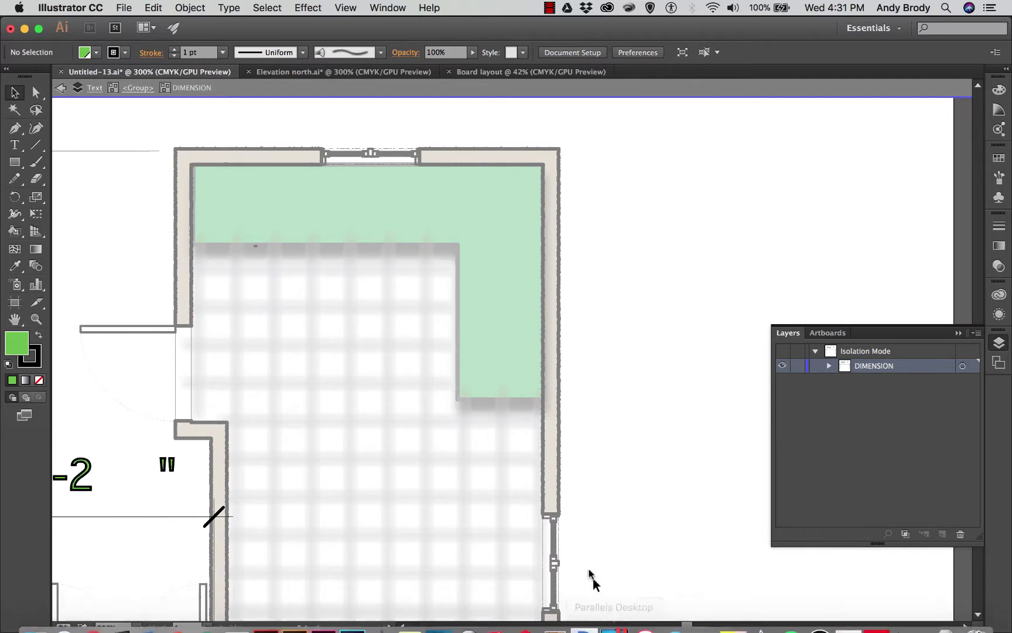
{"action": "scroll", "coordinate": [591, 558], "scroll_direction": "down", "scroll_amount": 6}
{"action": "scroll", "coordinate": [604, 558], "scroll_direction": "down", "scroll_amount": 4}
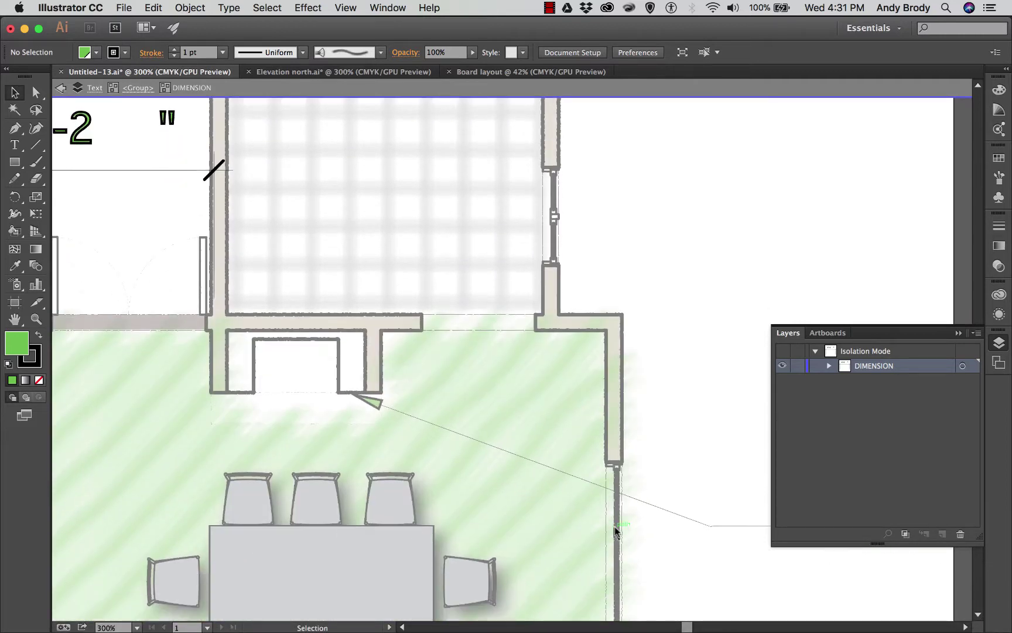
Delete the imported fireplace leader with its label group and exit isolation mode
{"action": "scroll", "coordinate": [689, 627], "scroll_direction": "right", "scroll_amount": 6}
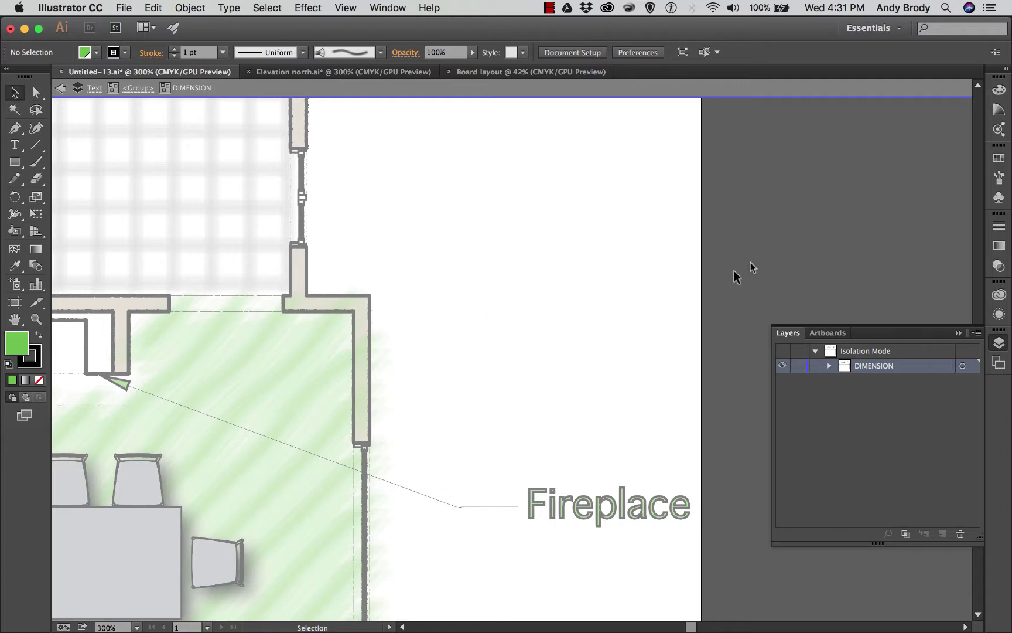
{"action": "left_click", "coordinate": [683, 54]}
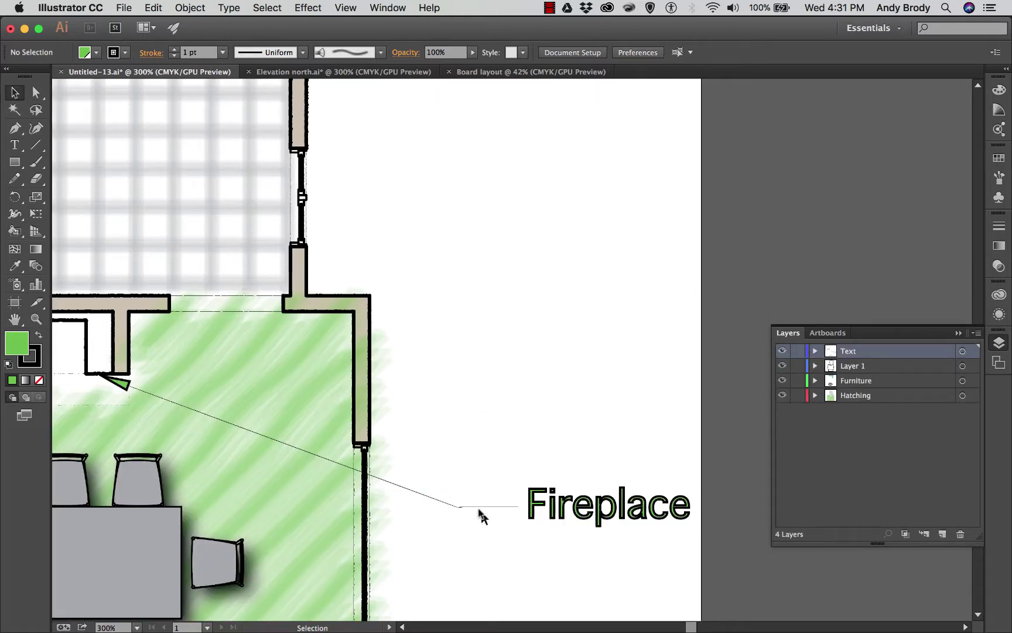
{"action": "left_click", "coordinate": [475, 506]}
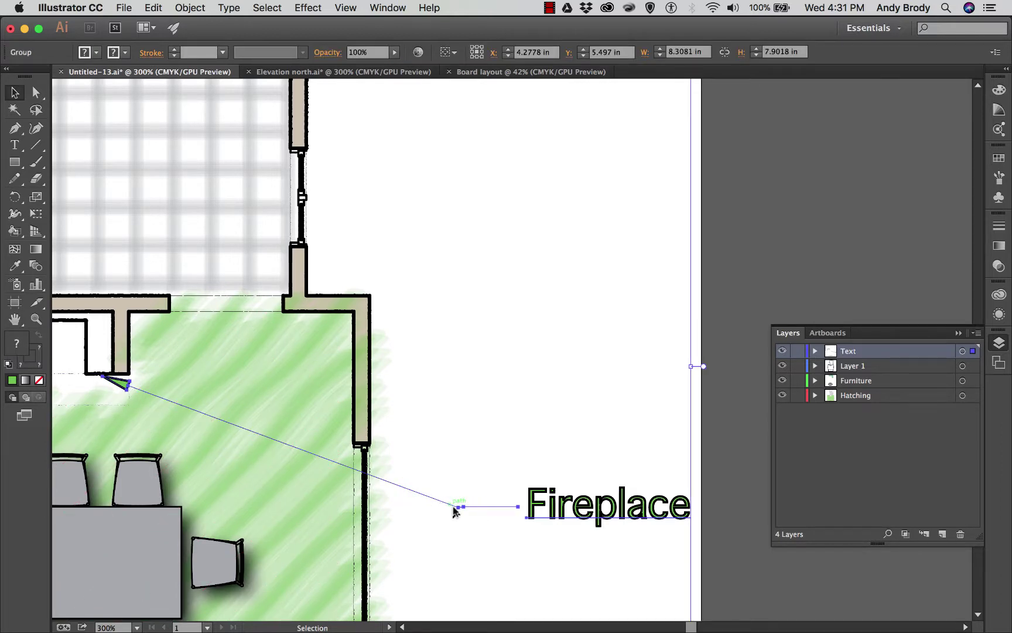
{"action": "double_click", "coordinate": [125, 386]}
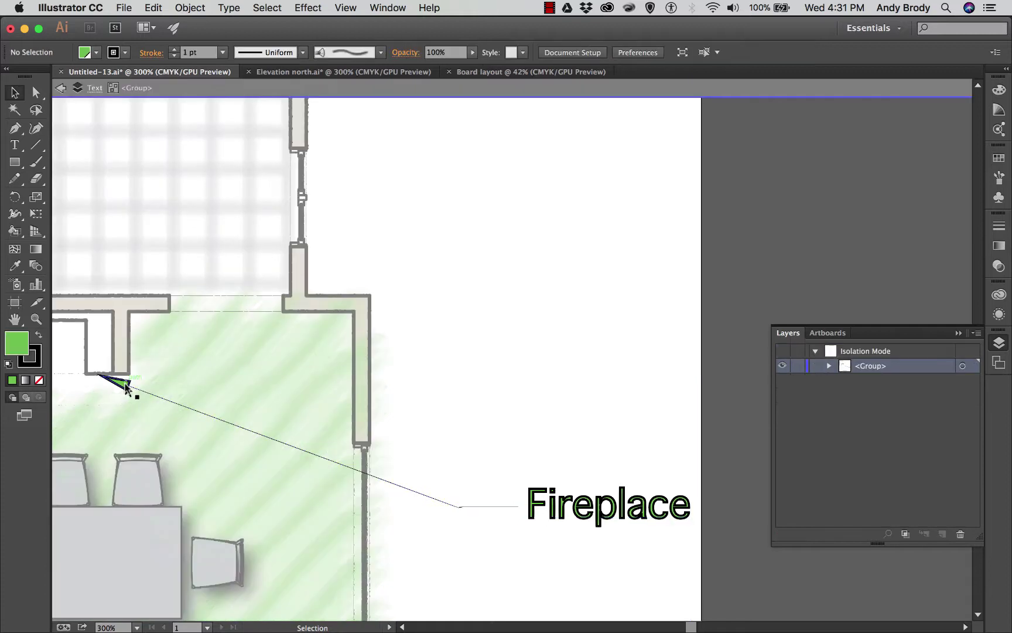
{"action": "left_click_drag", "start_coordinate": [125, 386], "coordinate": [151, 386]}
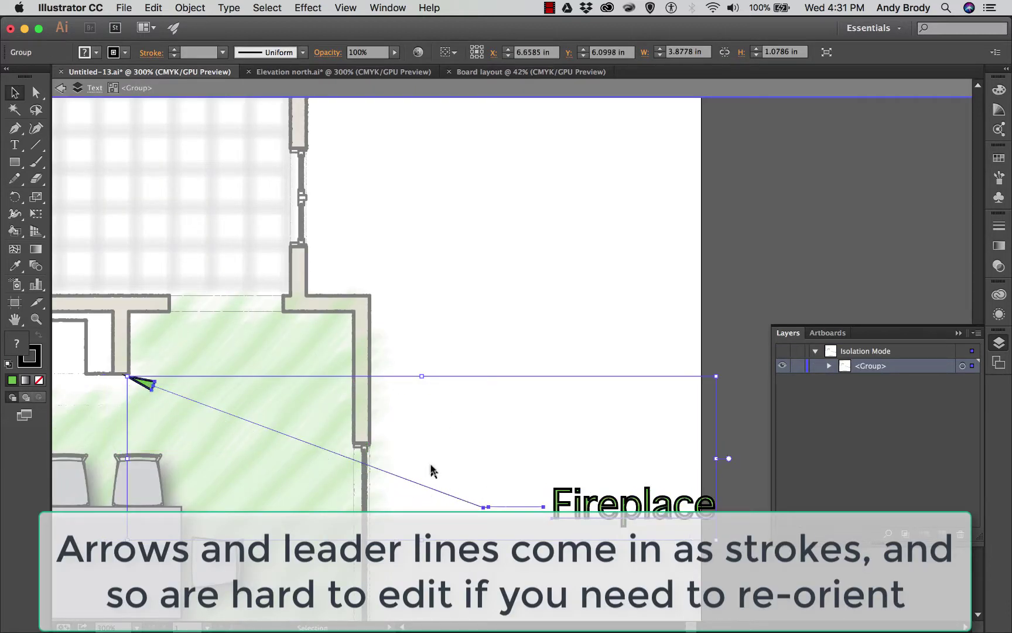
{"action": "key", "text": "Delete"}
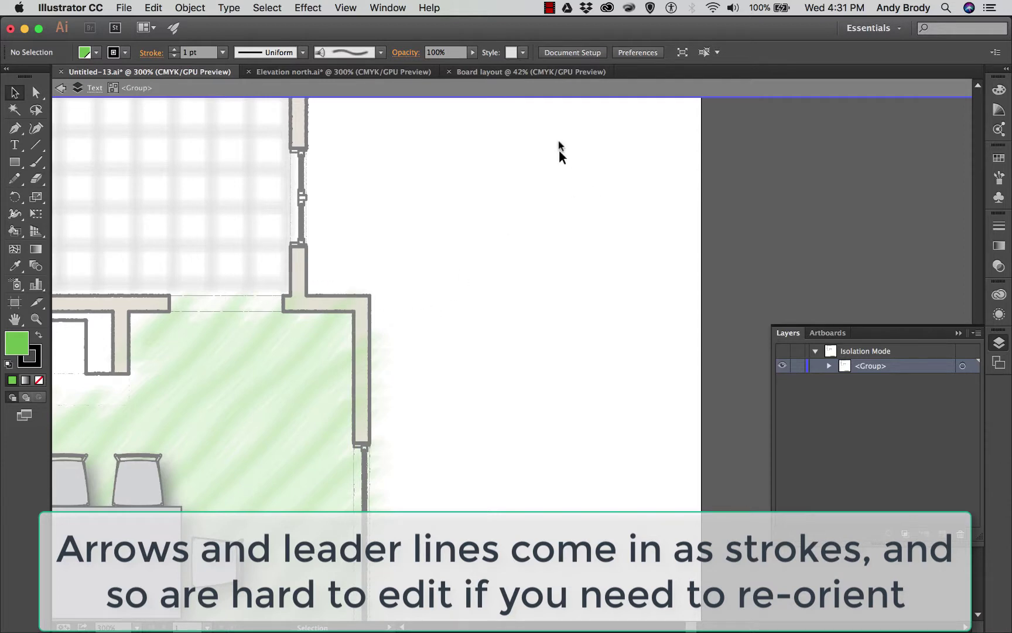
{"action": "left_click", "coordinate": [675, 53]}
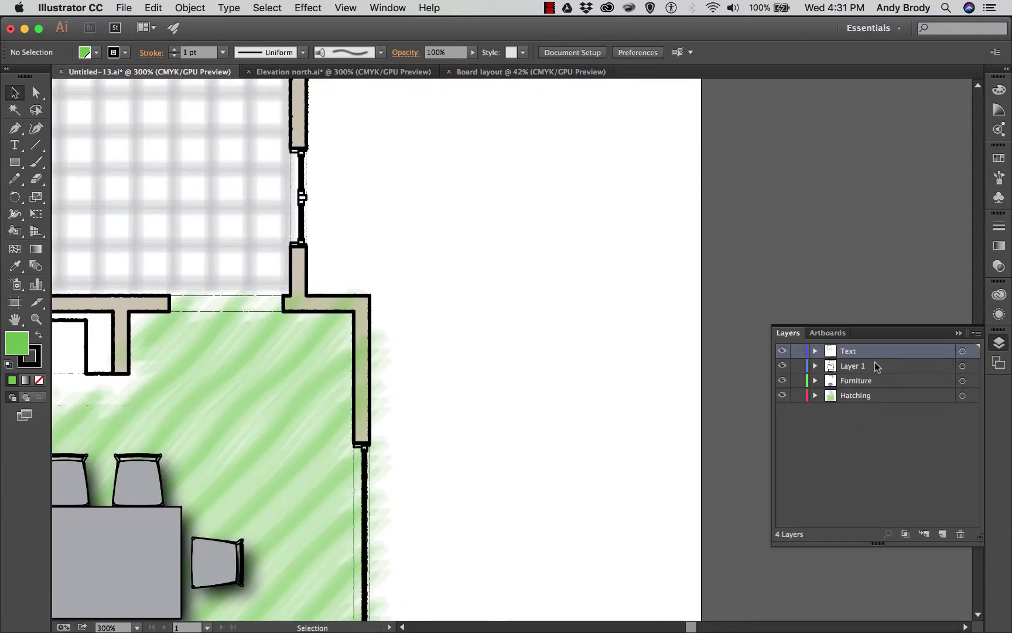
Create a text box outside the exterior wall beside the dining area and set its font size to 18 pt
{"action": "left_click", "coordinate": [14, 145]}
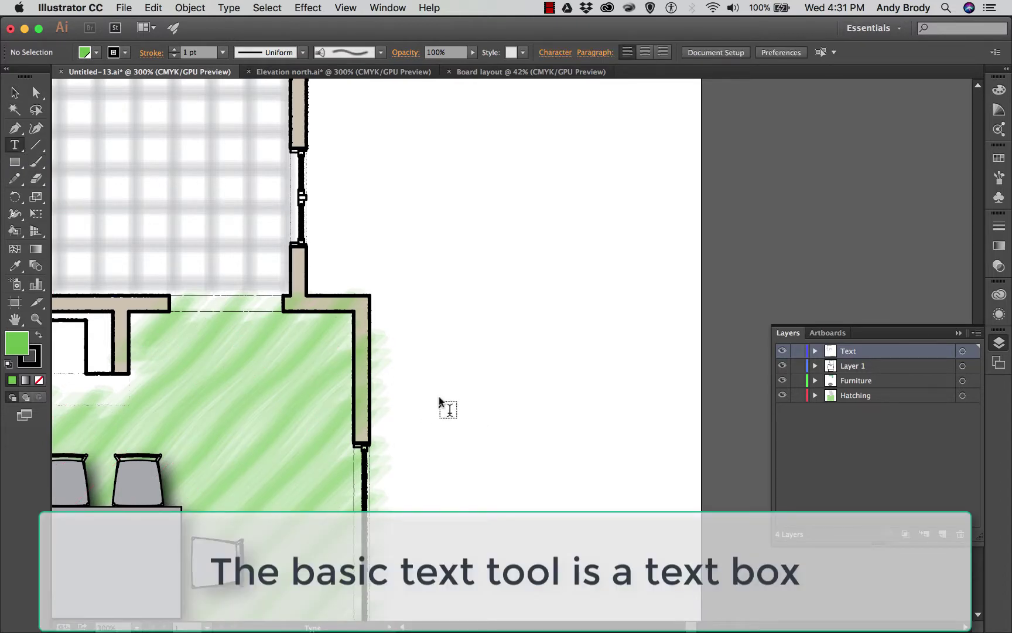
{"action": "left_click_drag", "start_coordinate": [435, 385], "coordinate": [652, 472]}
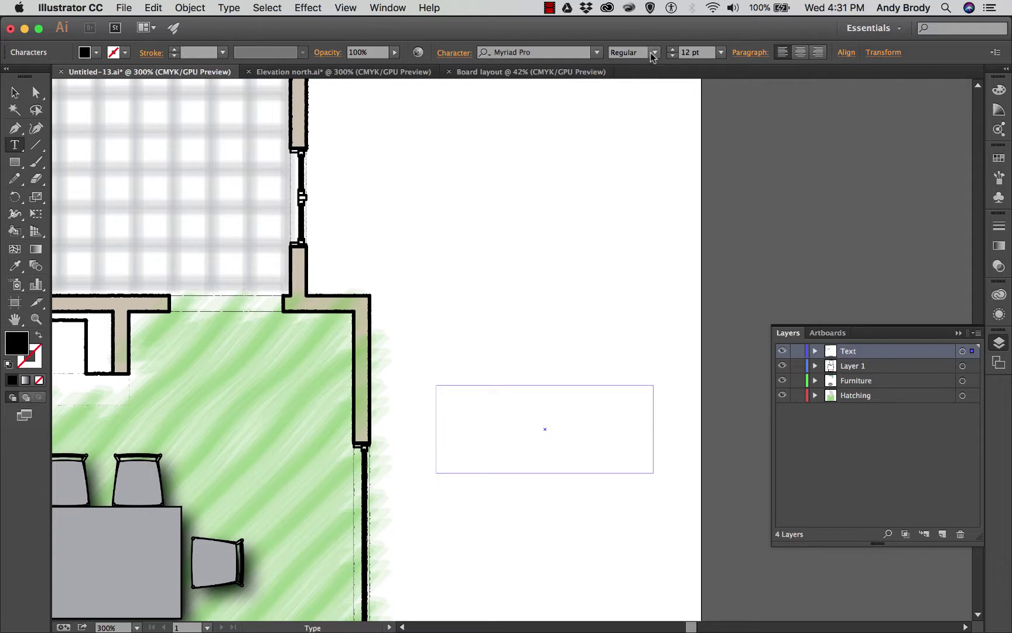
{"action": "left_click", "coordinate": [597, 53]}
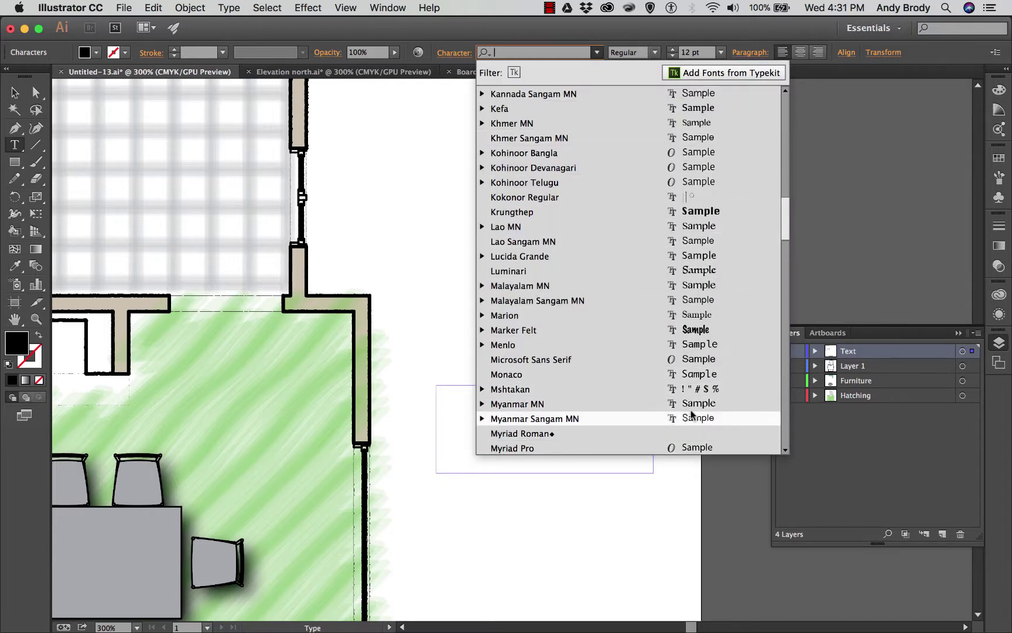
{"action": "scroll", "coordinate": [672, 357], "scroll_direction": "up", "scroll_amount": 10}
{"action": "scroll", "coordinate": [673, 334], "scroll_direction": "up", "scroll_amount": 2}
{"action": "scroll", "coordinate": [586, 205], "scroll_direction": "down", "scroll_amount": 8}
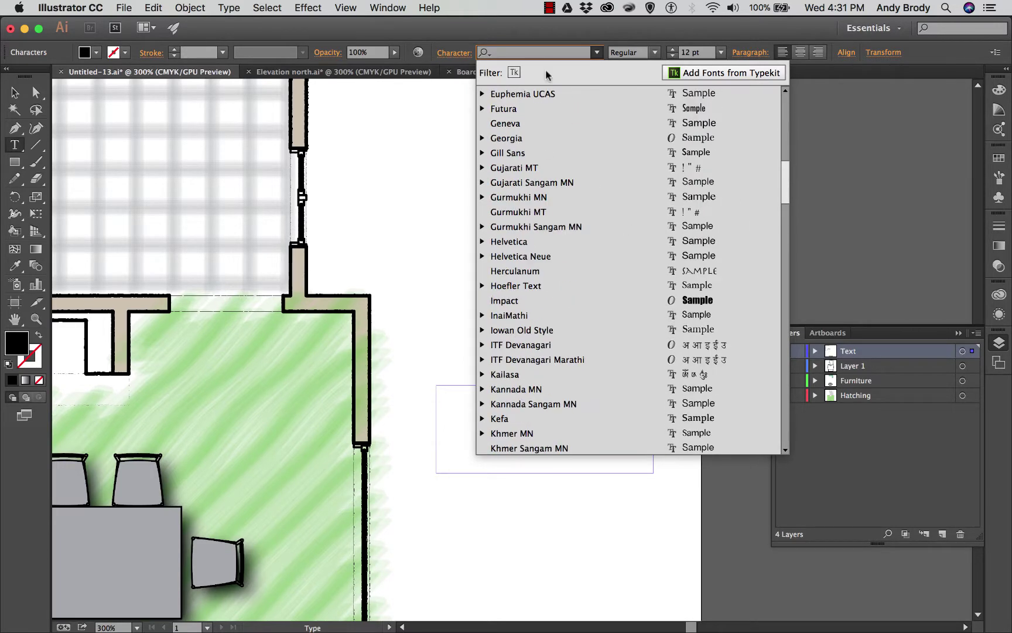
{"action": "key", "text": "Escape"}
{"action": "left_click", "coordinate": [654, 53]}
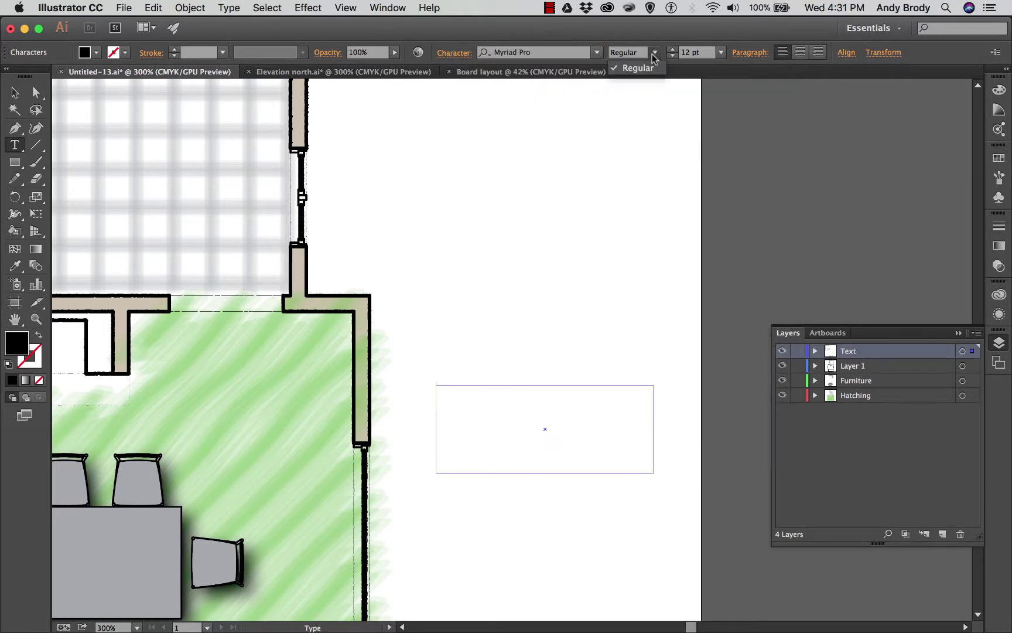
{"action": "left_click", "coordinate": [661, 55]}
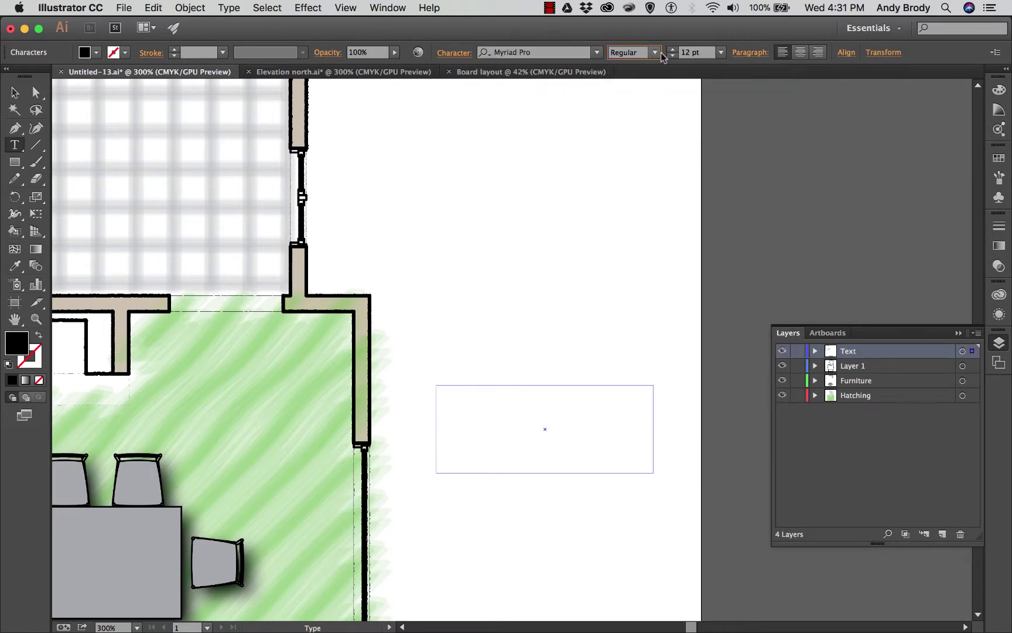
{"action": "left_click", "coordinate": [719, 53]}
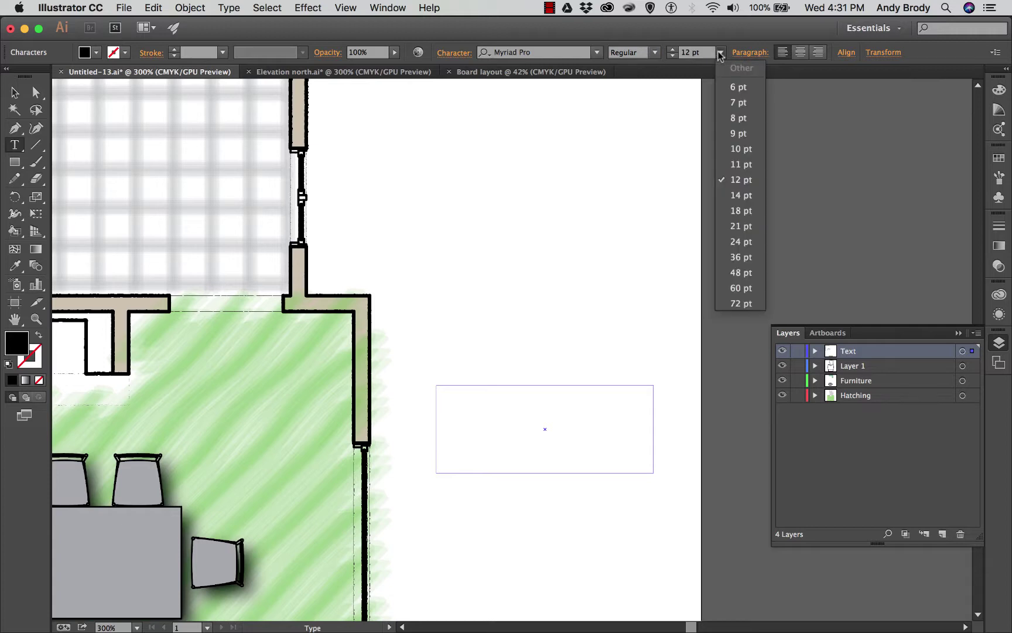
{"action": "left_click", "coordinate": [738, 210]}
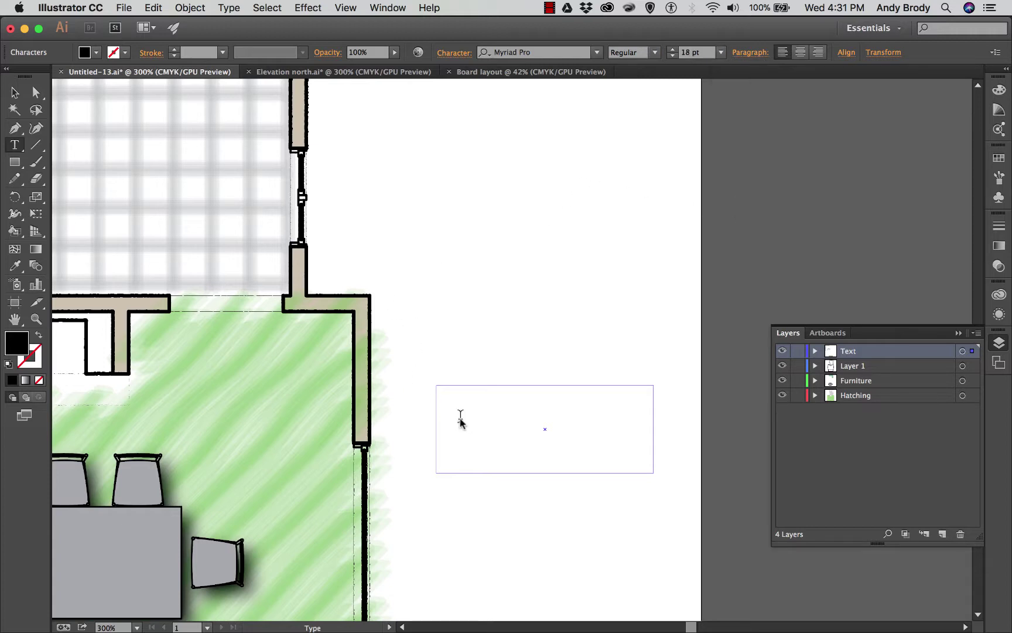
Enter "Fireplace" in the new text box and reposition the label beside the exterior wall
{"action": "type", "text": "Firep"}
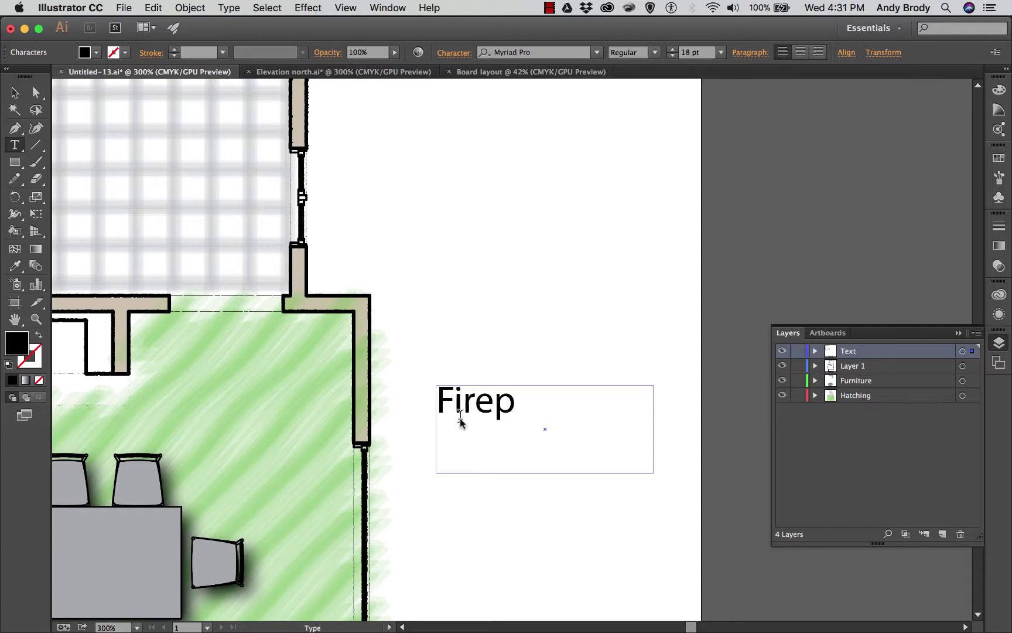
{"action": "type", "text": "lace"}
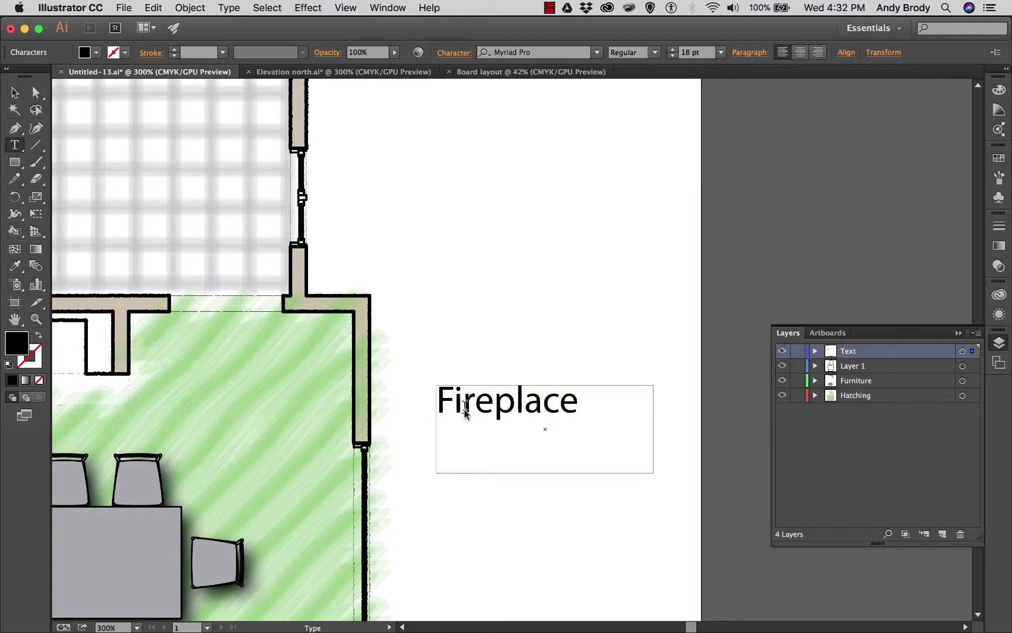
{"action": "double_click", "coordinate": [467, 412]}
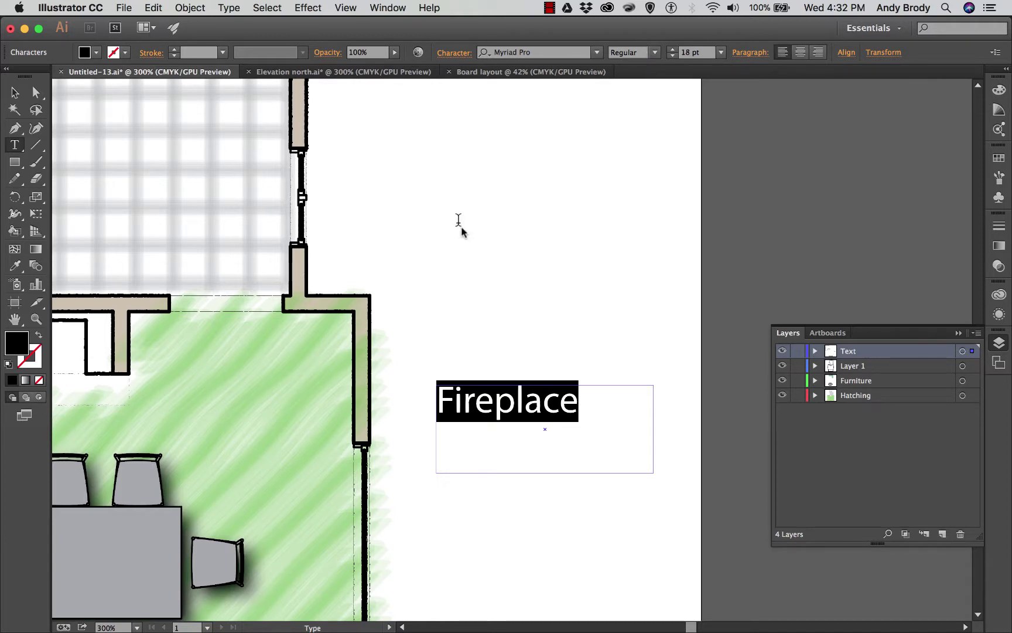
{"action": "key", "text": "Escape"}
{"action": "left_click", "coordinate": [502, 415]}
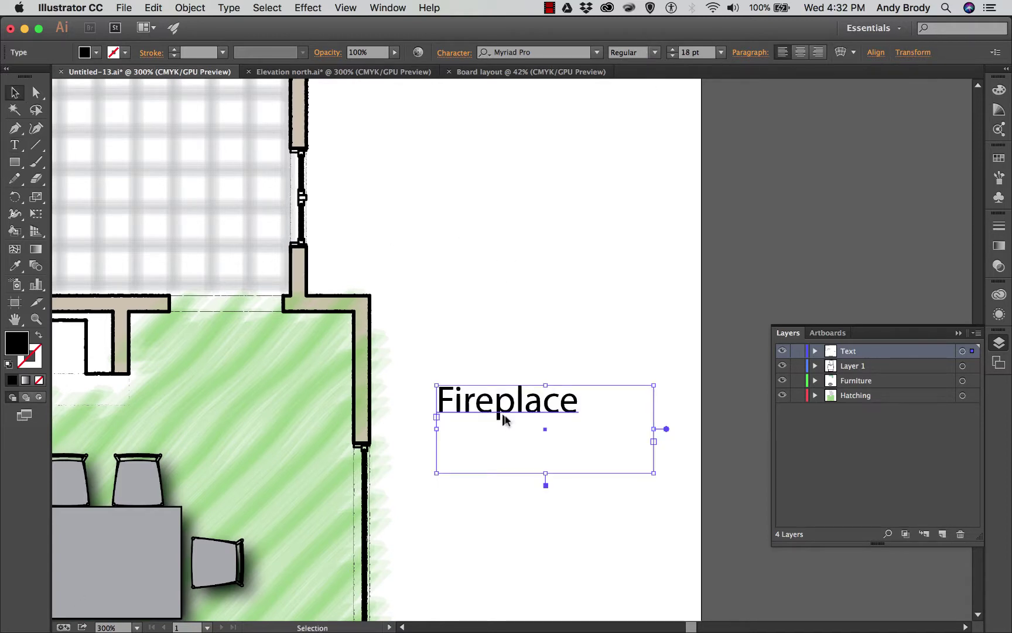
{"action": "left_click_drag", "start_coordinate": [504, 413], "coordinate": [510, 404]}
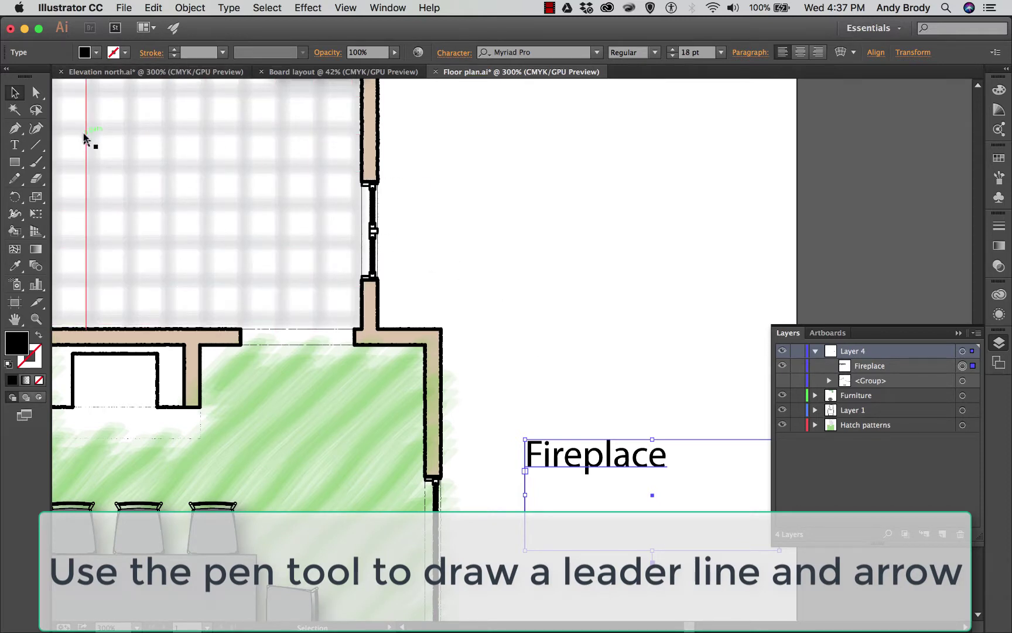
Draw a leader path with the Pen tool from the Fireplace label horizontally into the room, angling up to the fireplace corner
{"action": "left_click", "coordinate": [14, 130]}
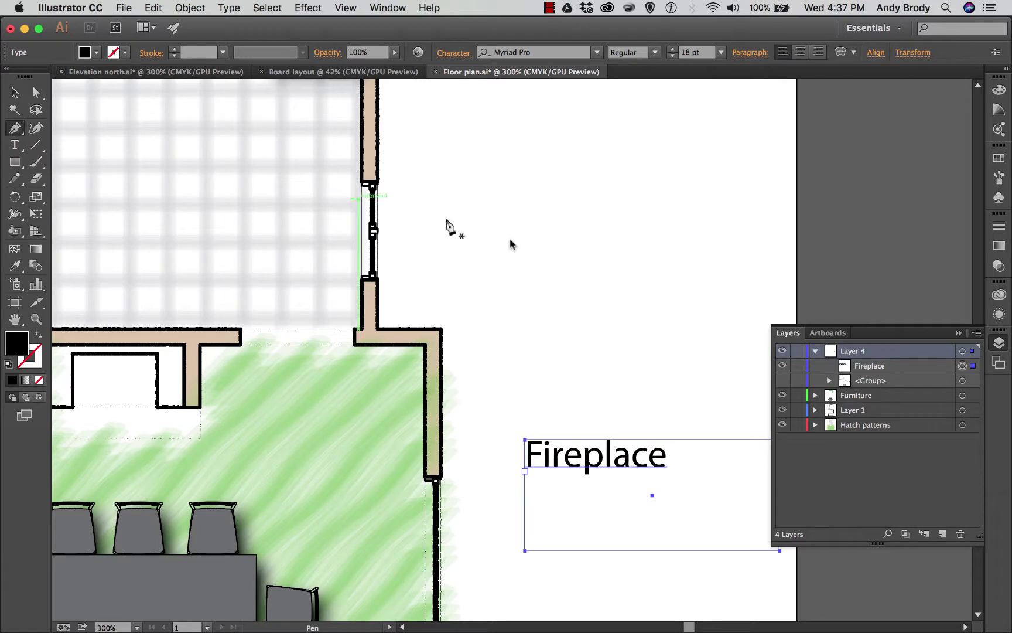
{"action": "left_click", "coordinate": [513, 452]}
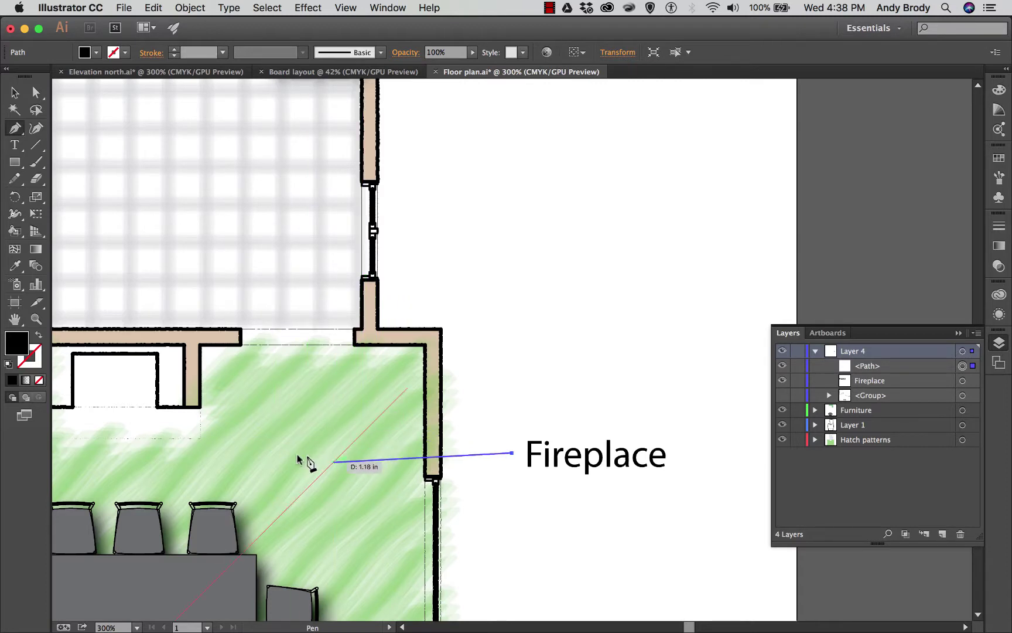
{"action": "left_click_drag", "start_coordinate": [284, 451], "coordinate": [202, 423]}
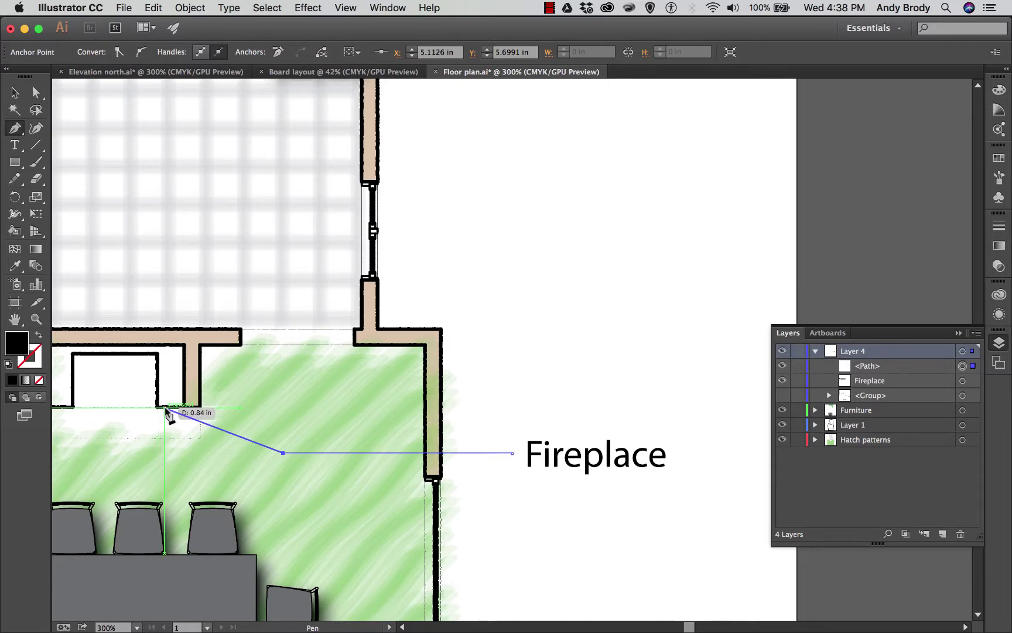
{"action": "left_click", "coordinate": [165, 406]}
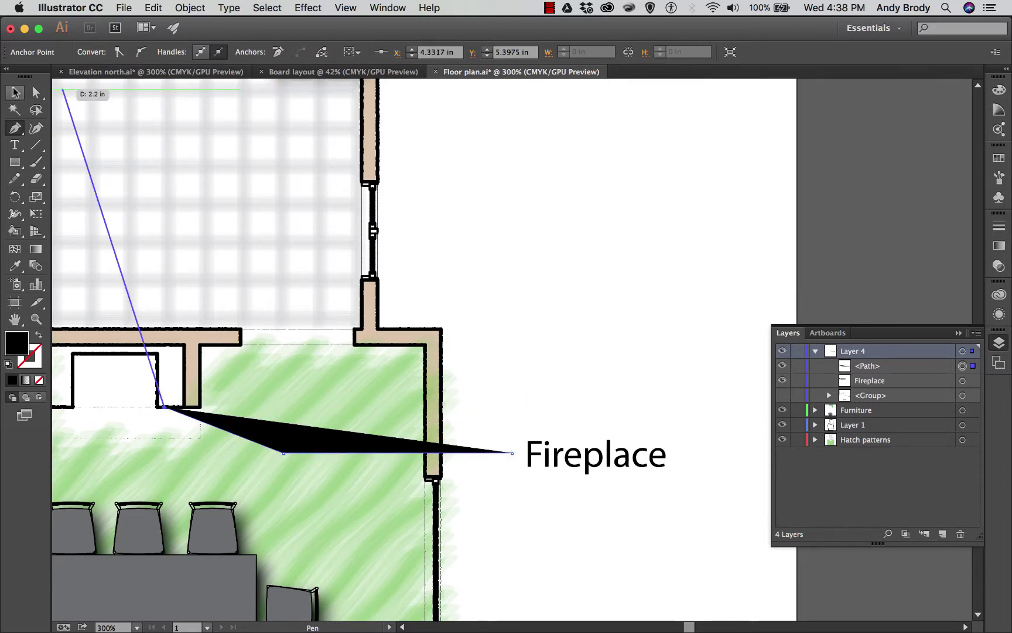
{"action": "left_click", "coordinate": [15, 92]}
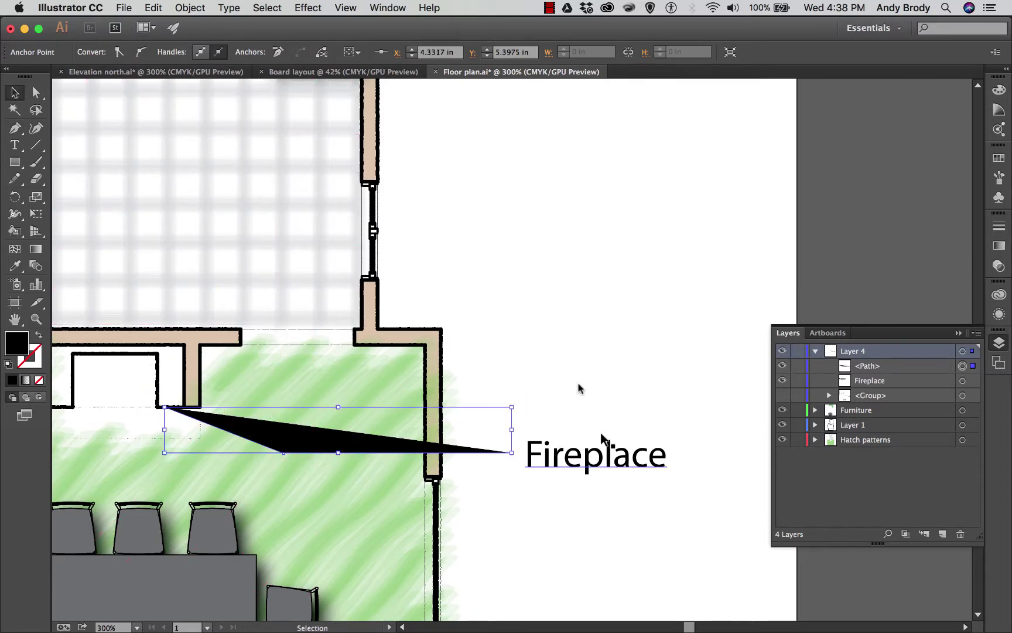
Give the leader path no fill and a black 2 pt stroke, and deselect it
{"action": "left_click", "coordinate": [509, 448]}
{"action": "left_click", "coordinate": [483, 454]}
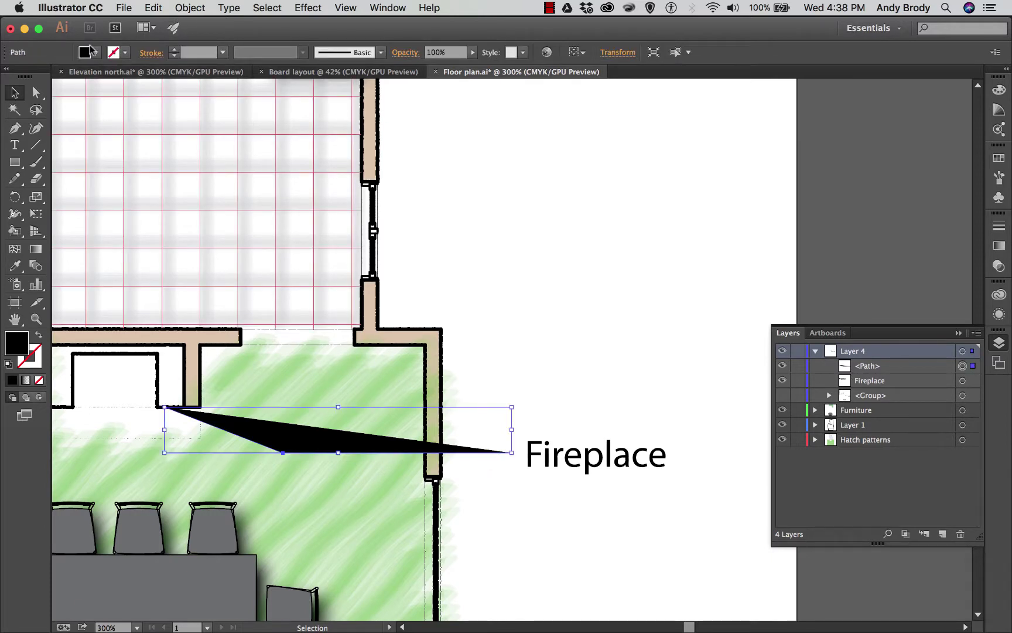
{"action": "left_click", "coordinate": [93, 53]}
{"action": "left_click", "coordinate": [17, 84]}
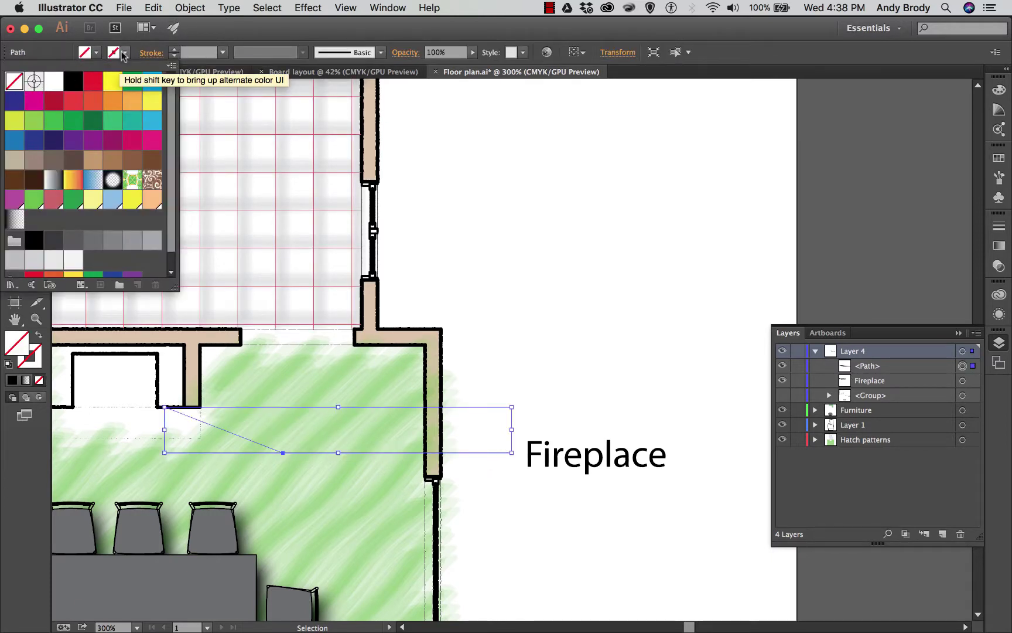
{"action": "key", "text": "Escape"}
{"action": "left_click", "coordinate": [125, 52]}
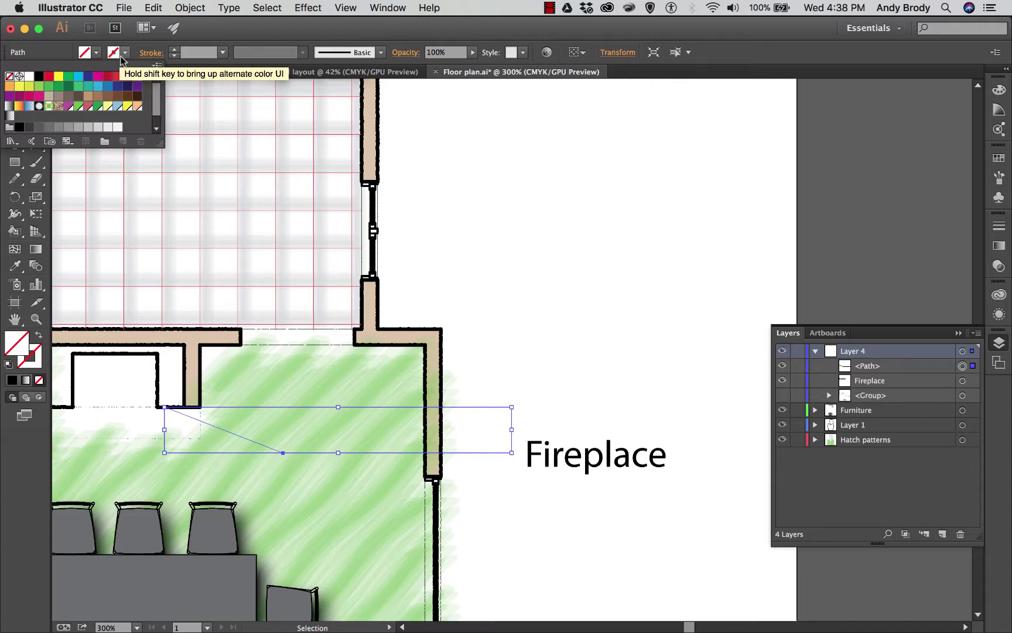
{"action": "left_click", "coordinate": [38, 76]}
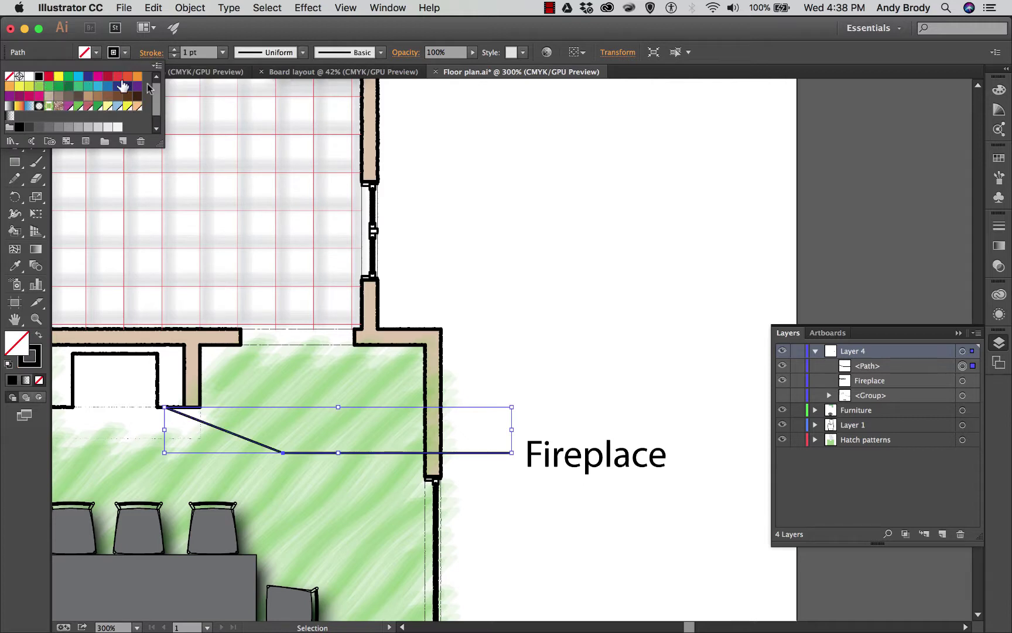
{"action": "left_click", "coordinate": [223, 53]}
{"action": "left_click", "coordinate": [237, 130]}
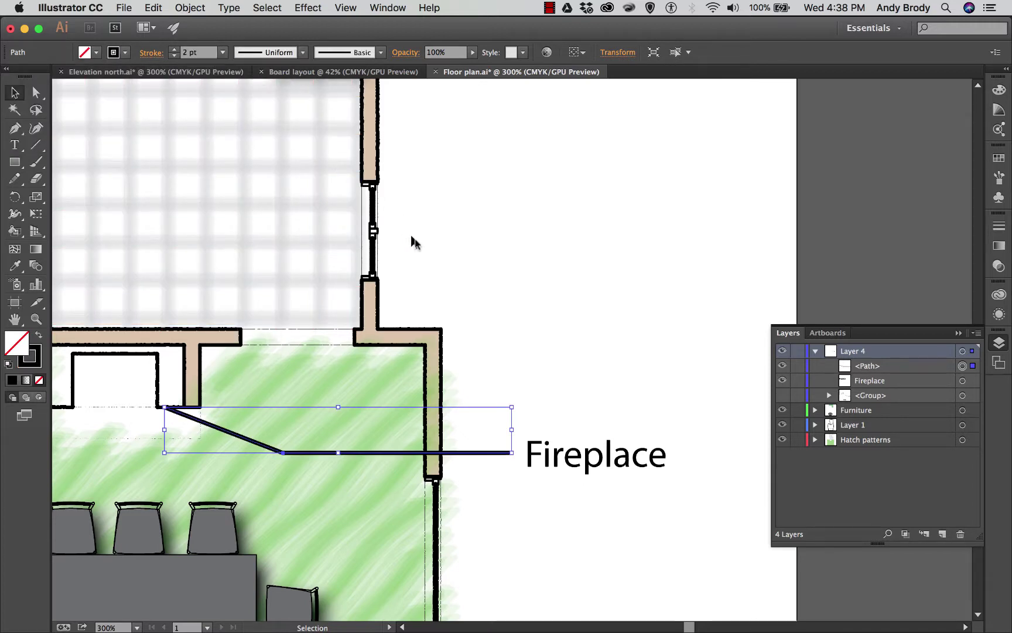
{"action": "left_click", "coordinate": [958, 333]}
{"action": "left_click", "coordinate": [535, 288]}
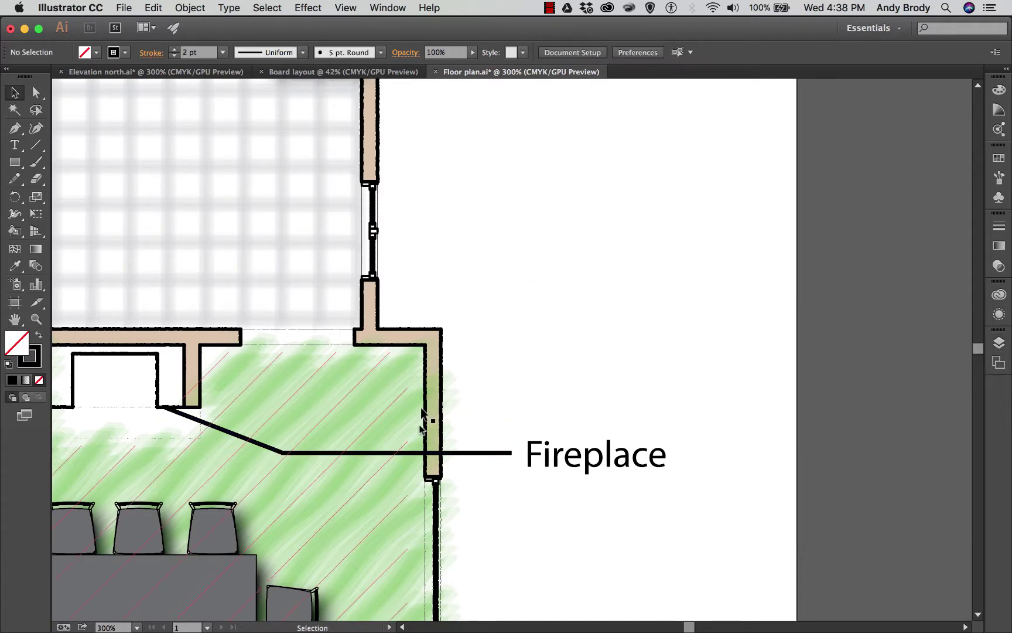
Nudge the leader line slightly closer to the Fireplace label
{"action": "left_click", "coordinate": [486, 454]}
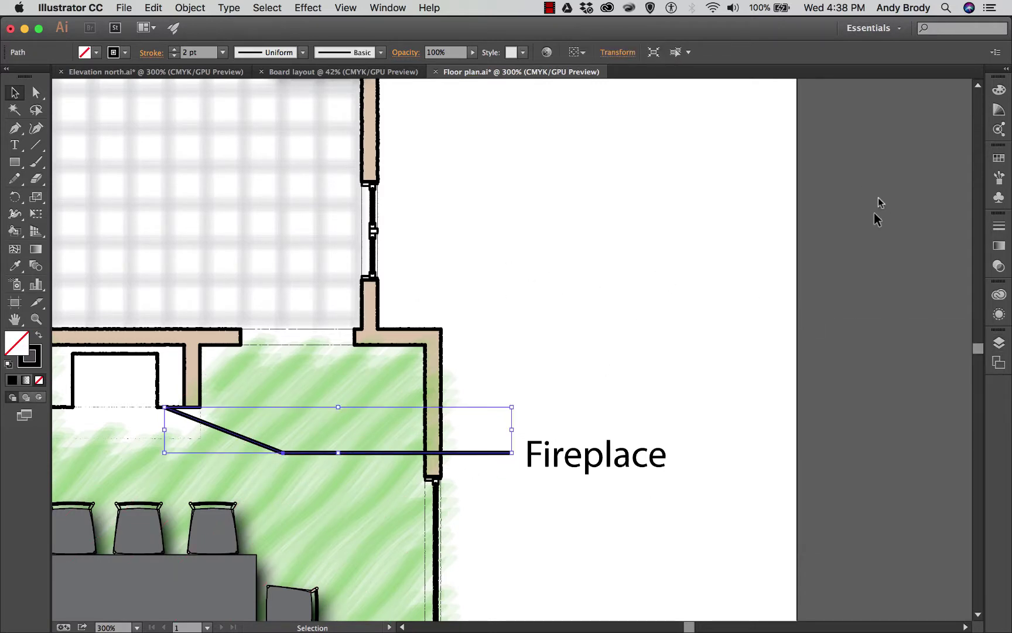
{"action": "key", "text": "Right"}
{"action": "key", "text": "Right"}
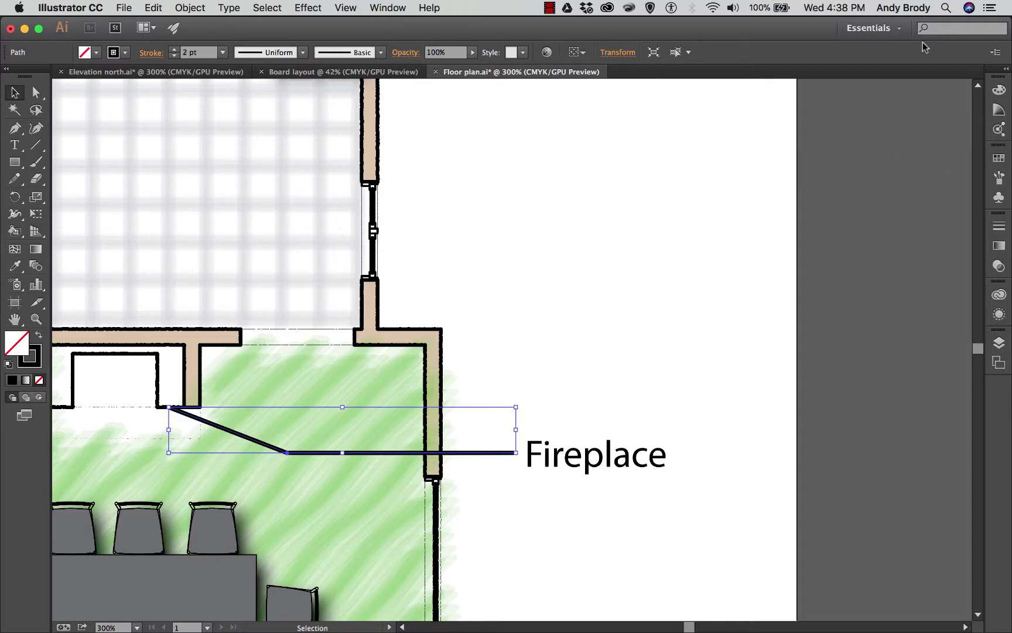
Add the Arrow 1 arrowhead to both ends of the fireplace leader path
{"action": "left_click", "coordinate": [998, 228]}
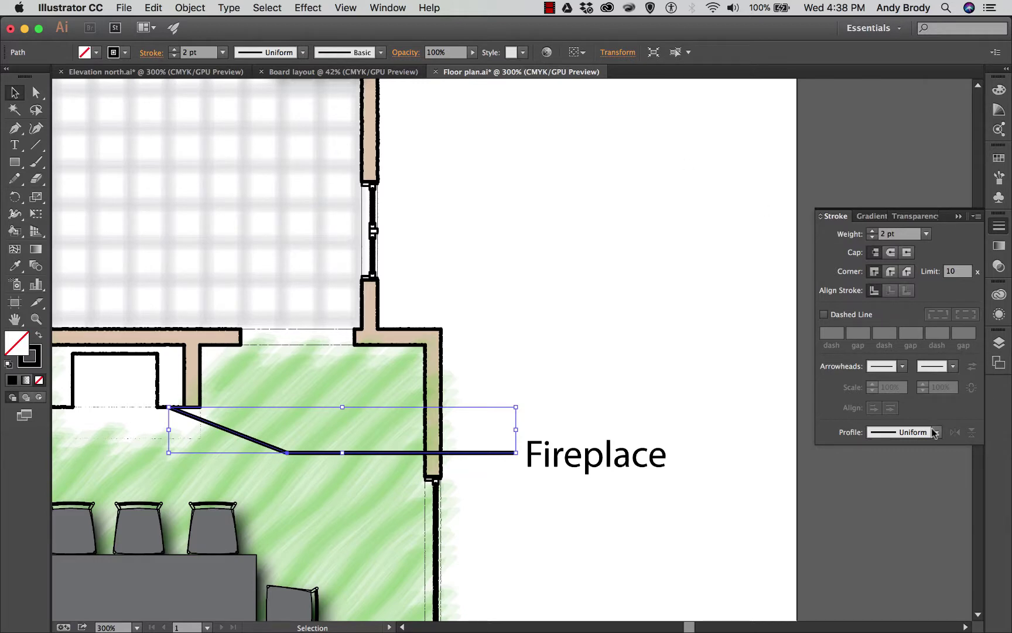
{"action": "left_click", "coordinate": [902, 366]}
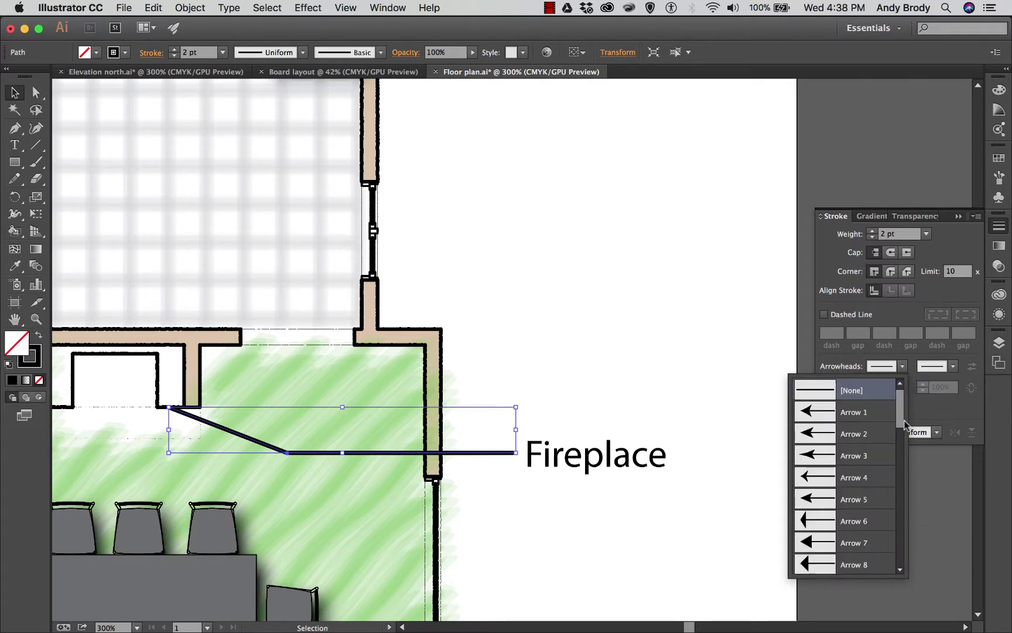
{"action": "mouse_move", "coordinate": [903, 420]}
{"action": "left_mouse_down"}
{"action": "mouse_move", "coordinate": [910, 483]}
{"action": "mouse_move", "coordinate": [910, 417]}
{"action": "left_mouse_up"}
{"action": "left_click", "coordinate": [831, 416]}
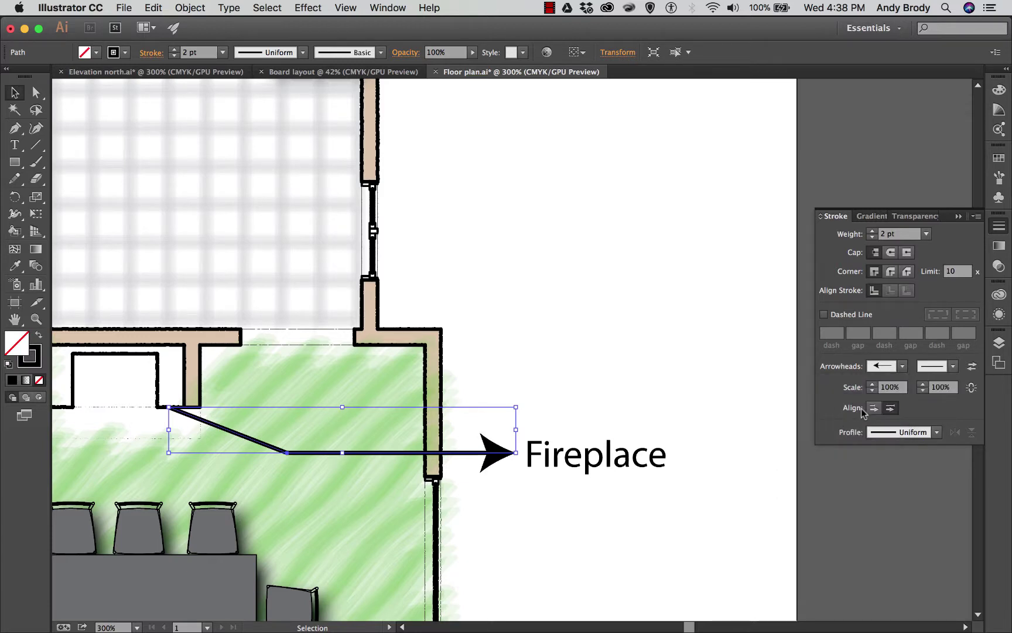
{"action": "left_click", "coordinate": [954, 367]}
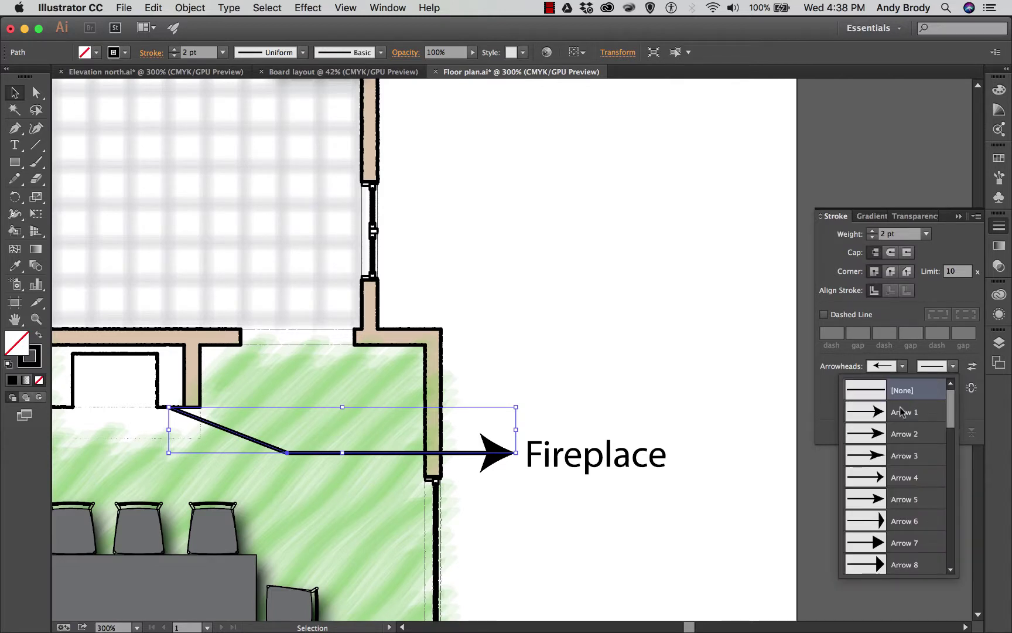
{"action": "left_click", "coordinate": [901, 411]}
Remove the arrowhead from the label end of the fireplace leader and deselect the path
{"action": "left_click", "coordinate": [904, 367]}
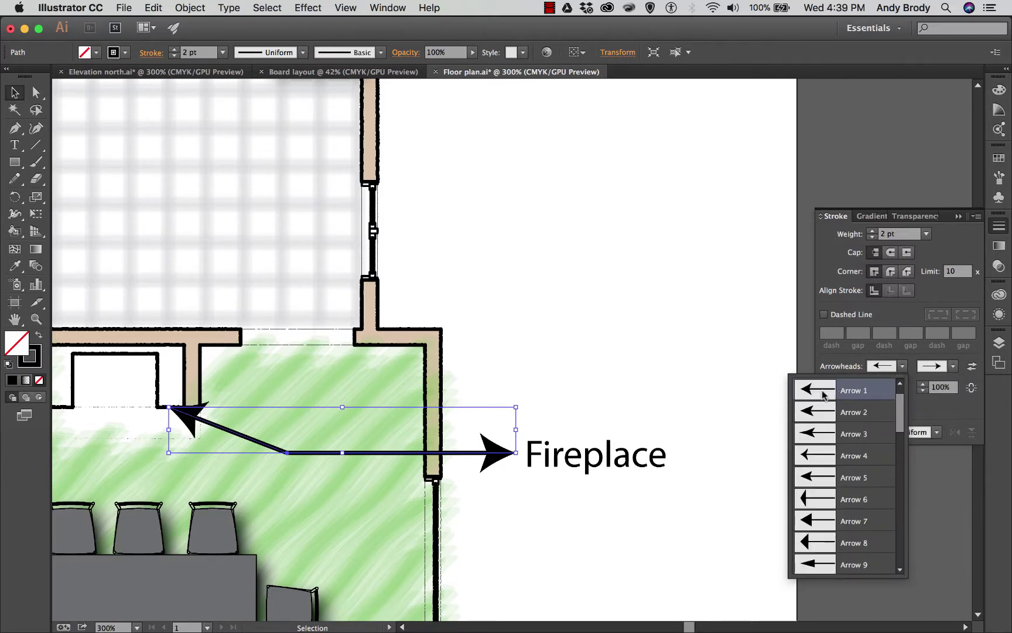
{"action": "scroll", "coordinate": [876, 403], "scroll_direction": "up", "scroll_amount": 1}
{"action": "left_click", "coordinate": [859, 397]}
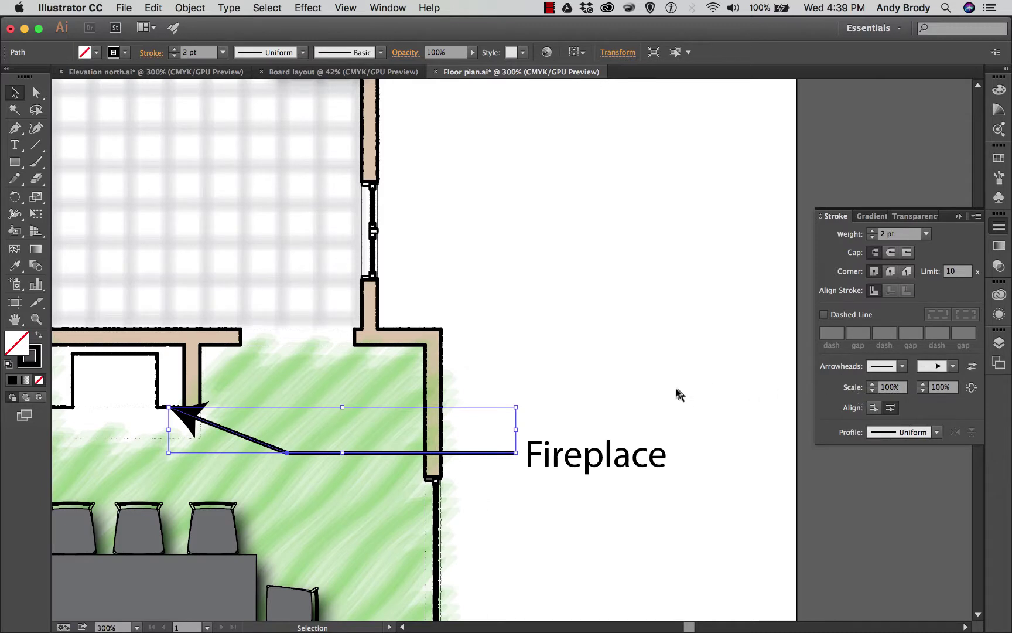
{"action": "left_click", "coordinate": [519, 375]}
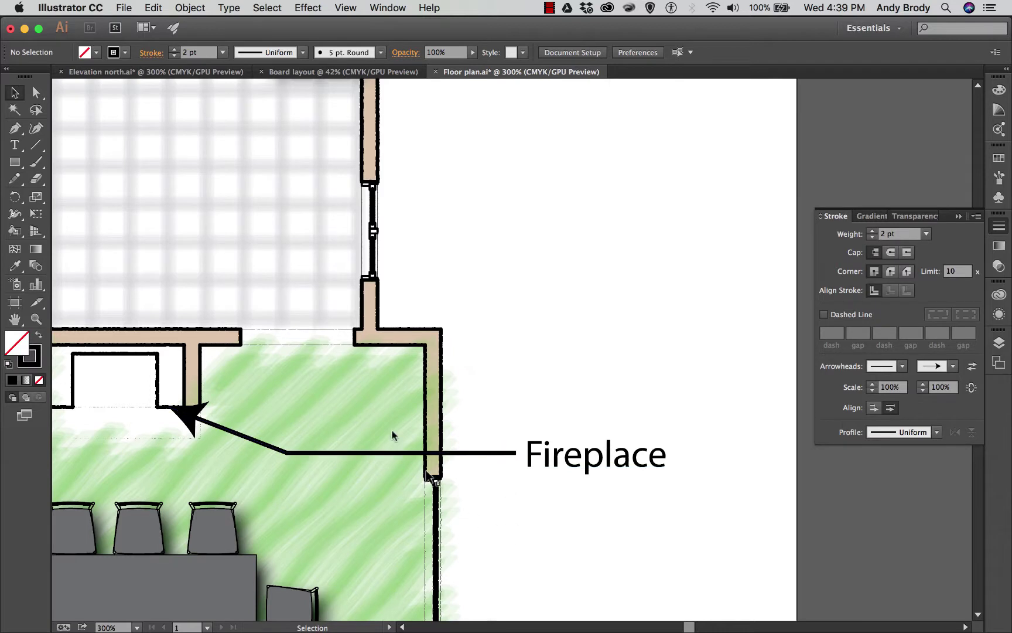
Draw a second leader with the Pen tool, from outside the exterior wall horizontally into the tiled room, angling up onto the tile hatch
{"action": "left_click", "coordinate": [15, 127]}
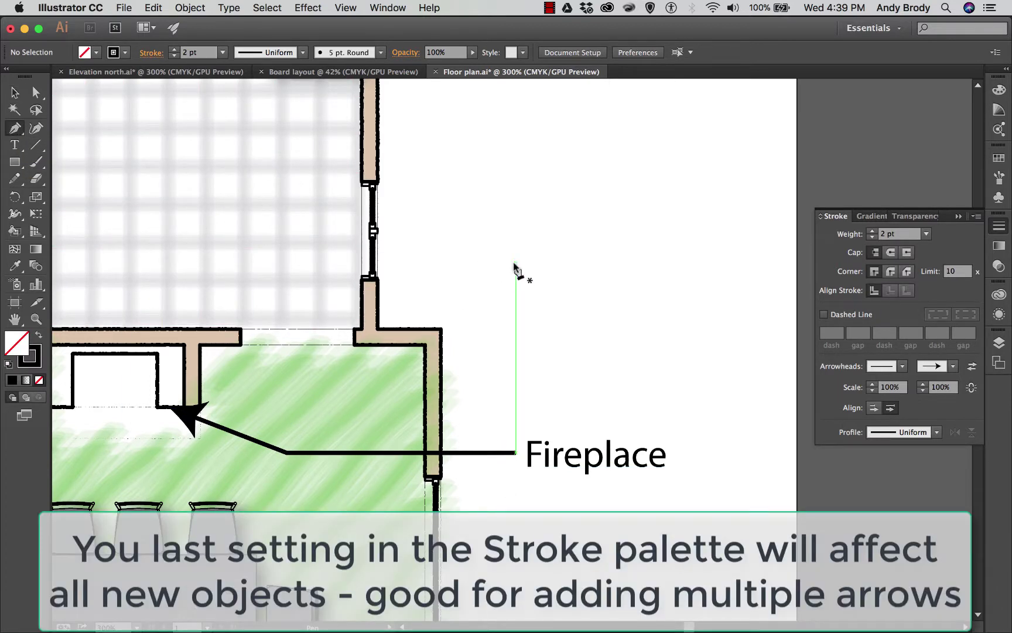
{"action": "left_click", "coordinate": [516, 263]}
{"action": "left_click", "coordinate": [316, 263]}
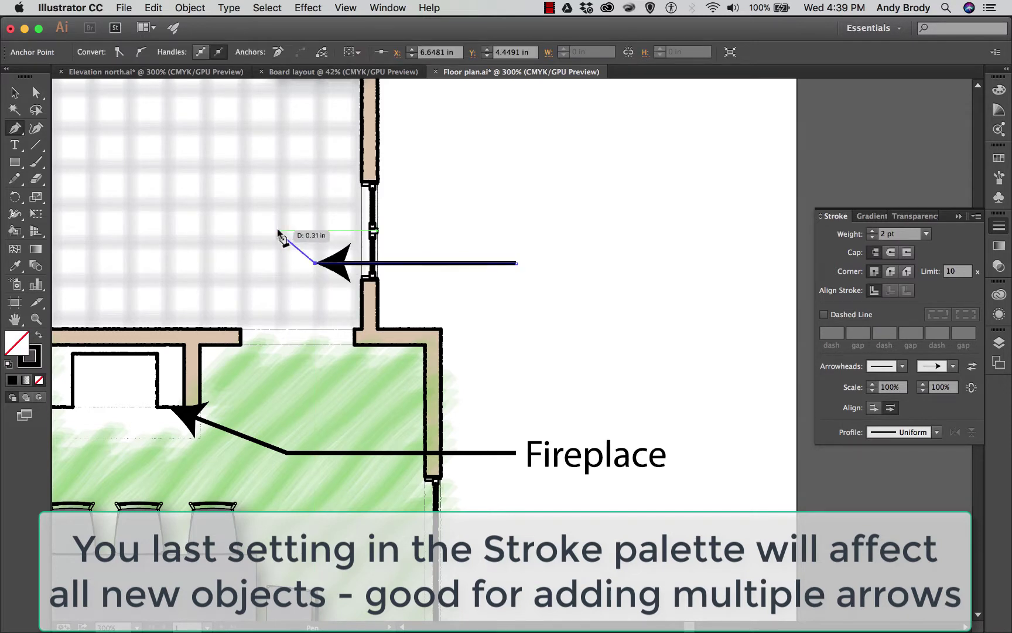
{"action": "left_click", "coordinate": [250, 249]}
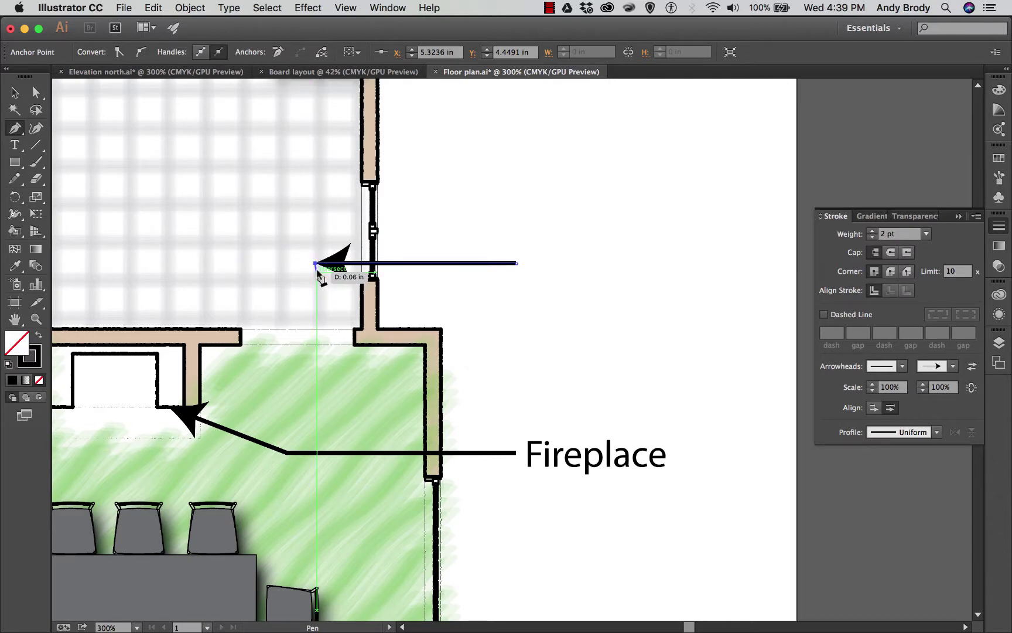
{"action": "left_click", "coordinate": [213, 200]}
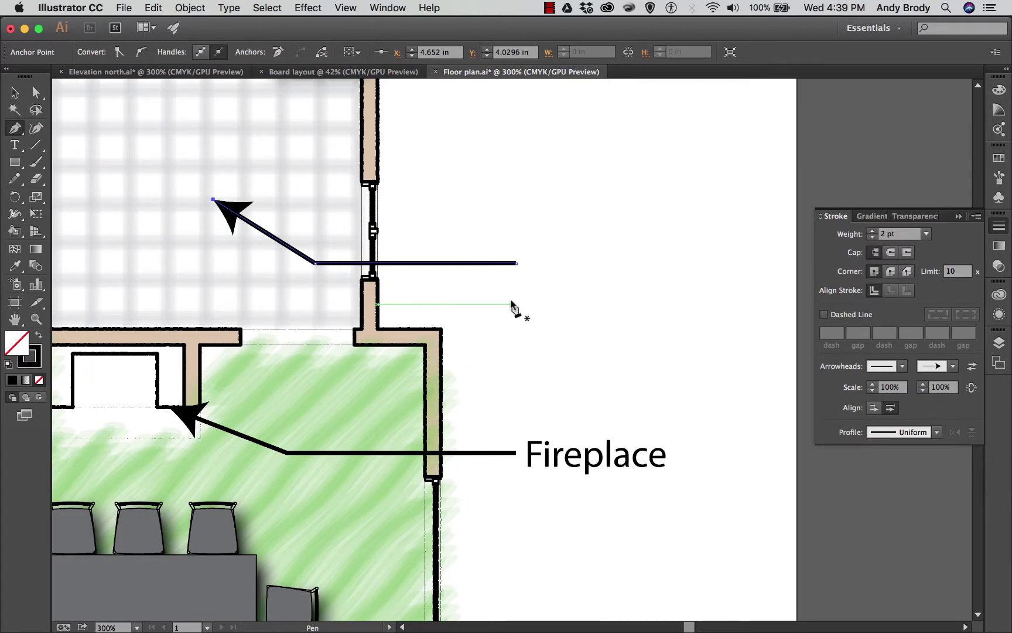
{"action": "left_click", "coordinate": [539, 300]}
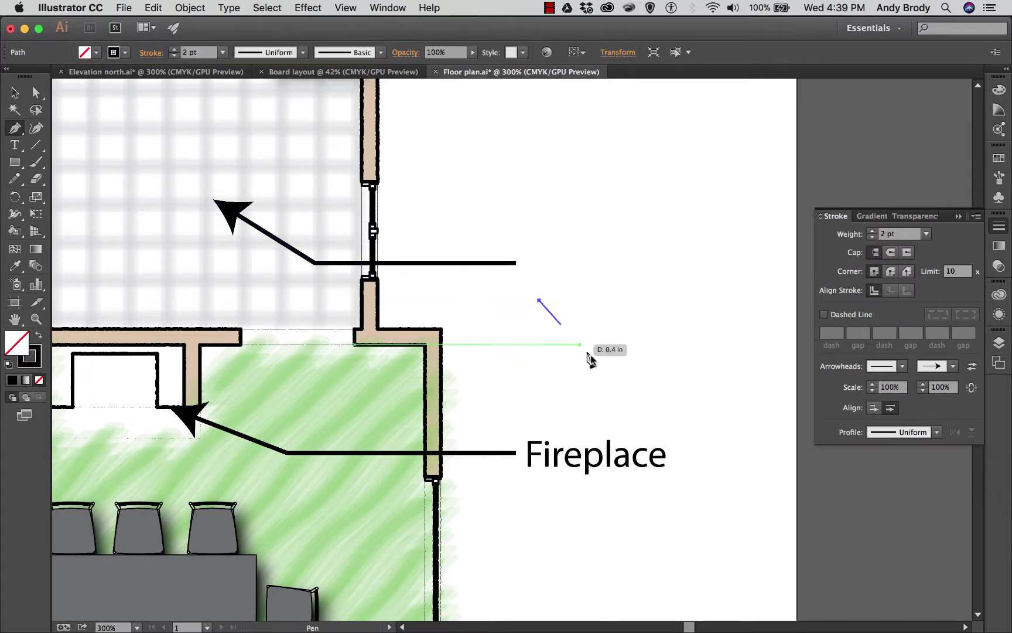
Copy the Fireplace label straight up to the outer end of the tiled room's leader
{"action": "left_click", "coordinate": [15, 92]}
{"action": "left_click", "coordinate": [585, 459]}
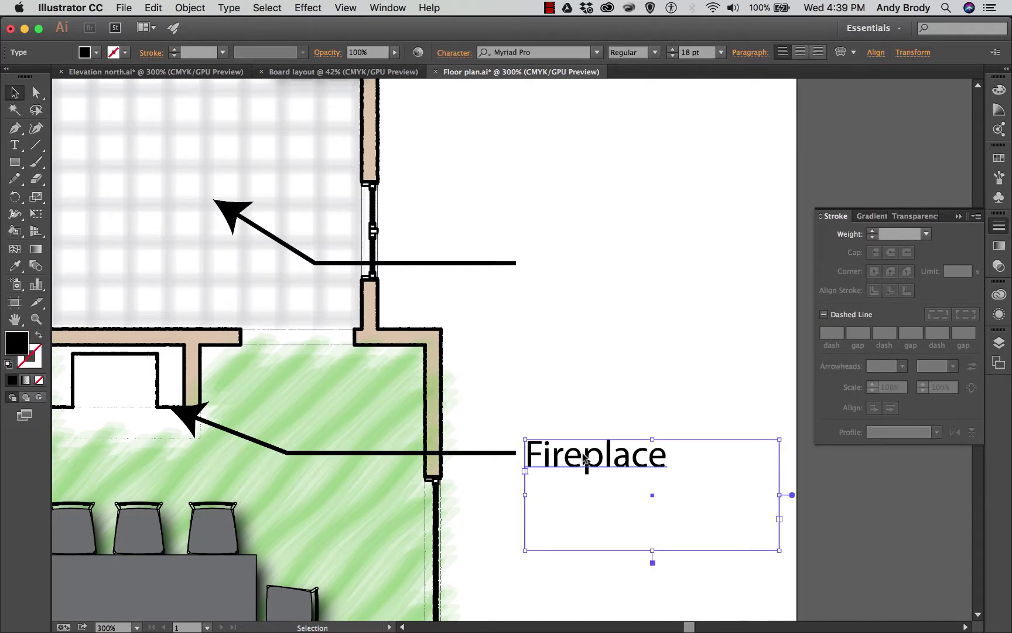
{"action": "left_click_drag", "start_coordinate": [585, 460], "coordinate": [584, 262]}
Replace the text of the copied upper label with "Vinyl tile"
{"action": "key", "text": "t"}
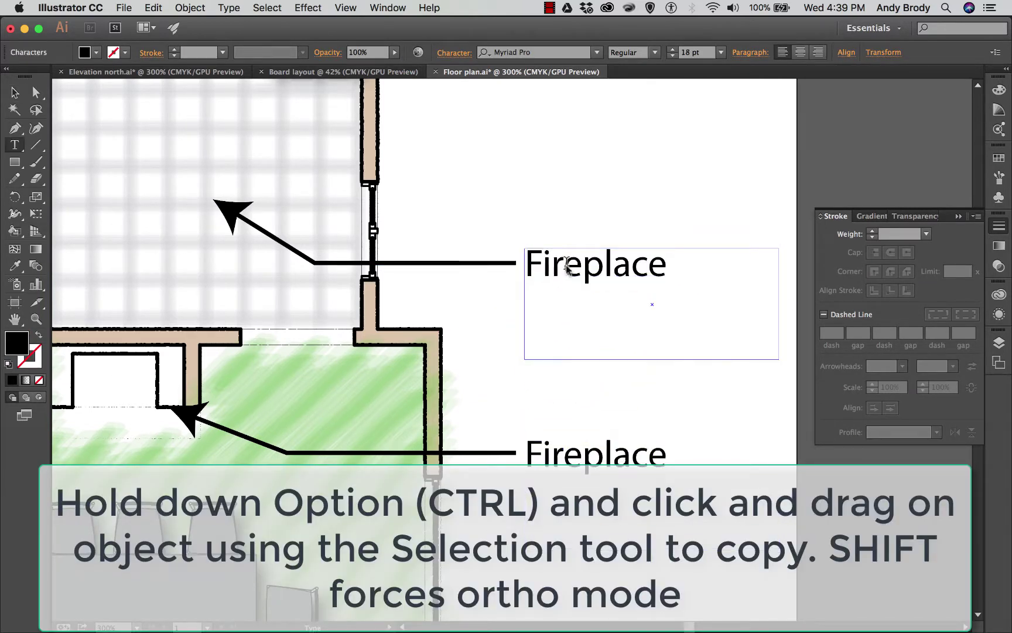
{"action": "double_click", "coordinate": [566, 262]}
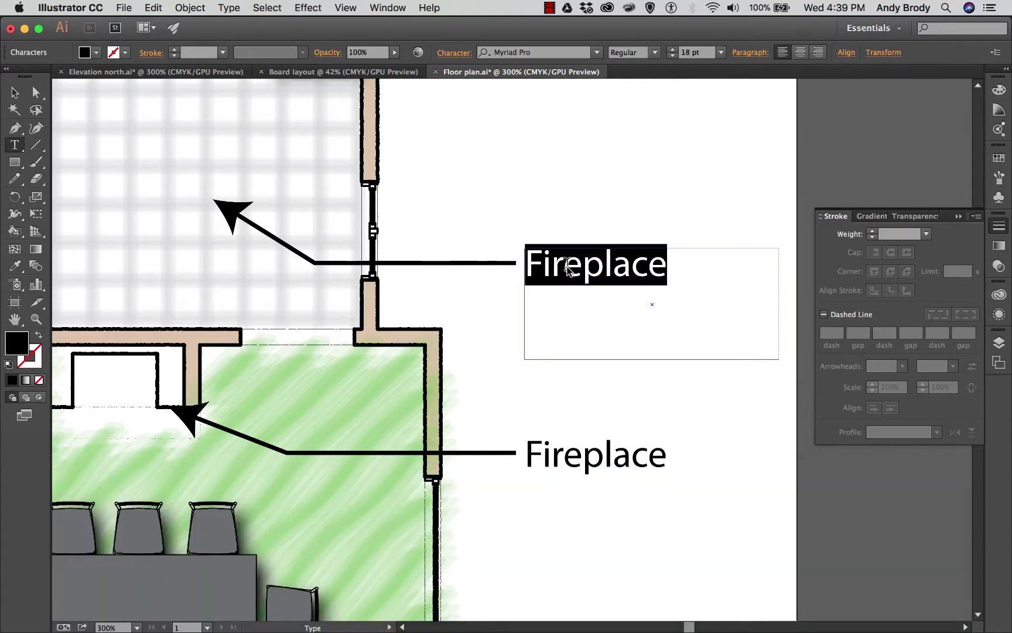
{"action": "type", "text": "Vinyl"}
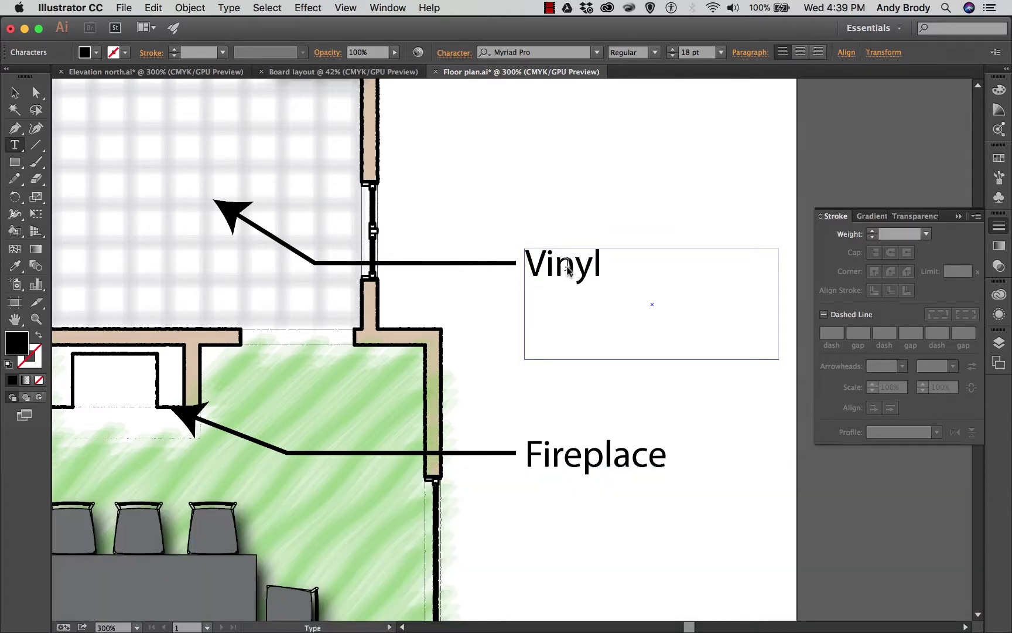
{"action": "type", "text": " tile"}
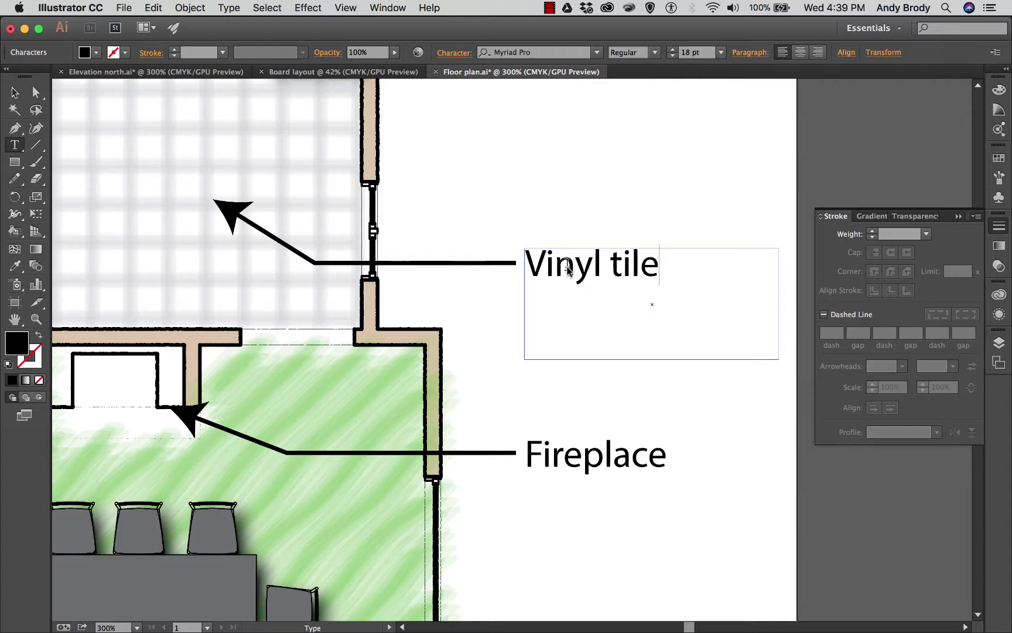
{"action": "left_click", "coordinate": [706, 441]}
{"action": "left_click", "coordinate": [14, 93]}
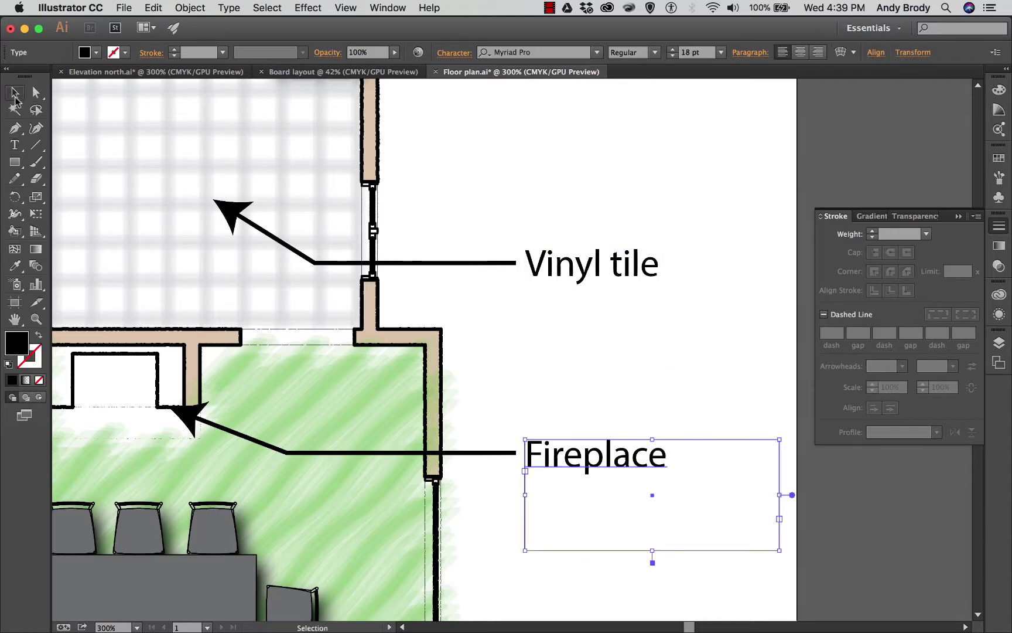
Examine the annotated plan as a whole and up close around the exterior wall corner beside the green counter
{"action": "scroll", "coordinate": [549, 326], "scroll_direction": "down", "scroll_amount": 2}
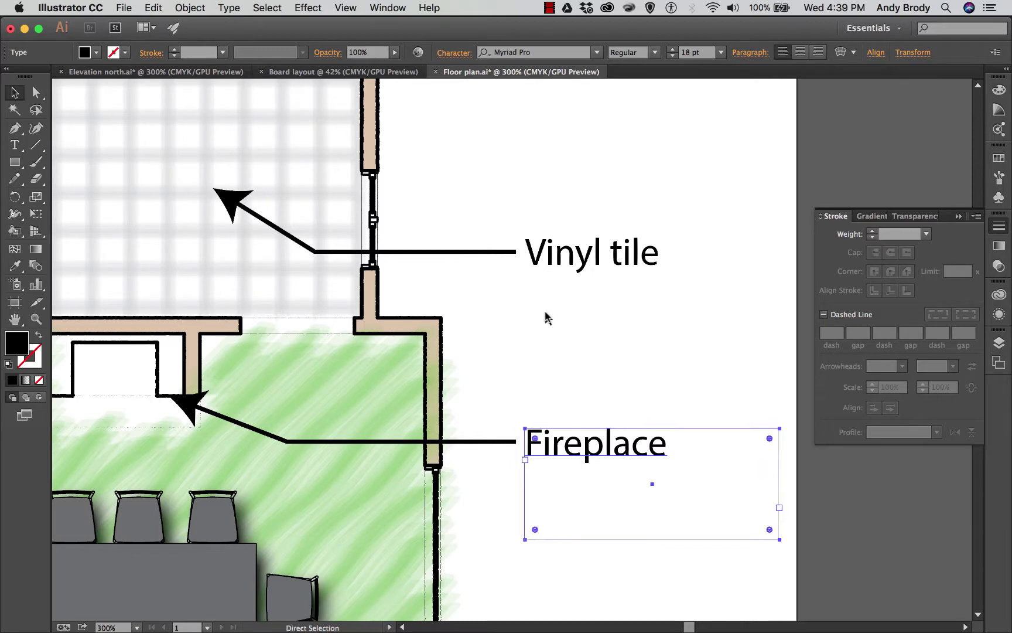
{"action": "key", "text": "super+minus"}
{"action": "key", "text": "super+minus"}
{"action": "scroll", "coordinate": [546, 299], "scroll_direction": "up", "scroll_amount": 5}
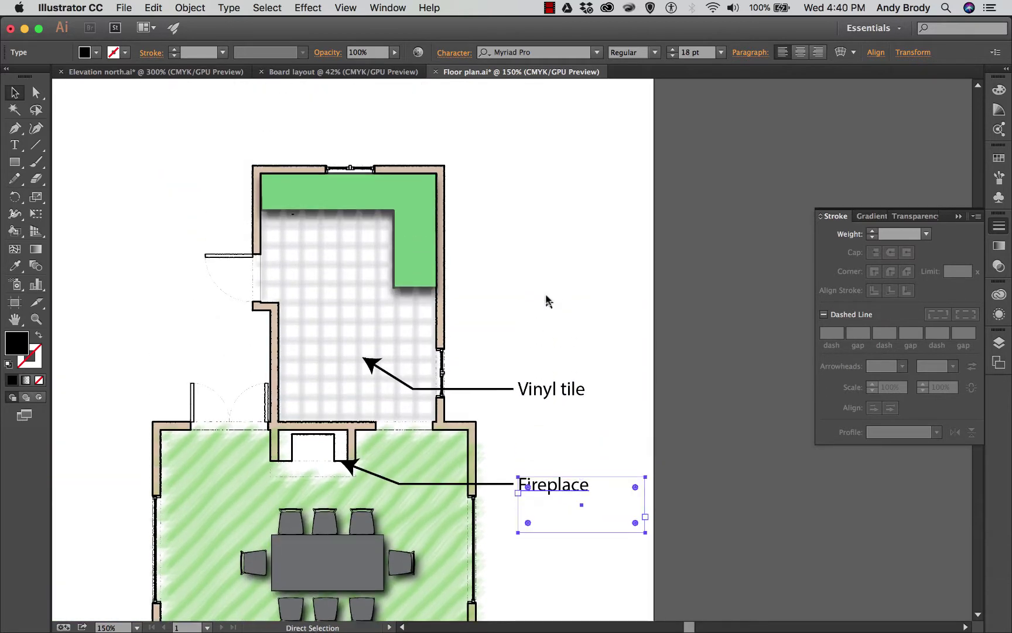
{"action": "key", "text": "super+equal"}
{"action": "key", "text": "super+equal"}
{"action": "scroll", "coordinate": [478, 252], "scroll_direction": "up", "scroll_amount": 7}
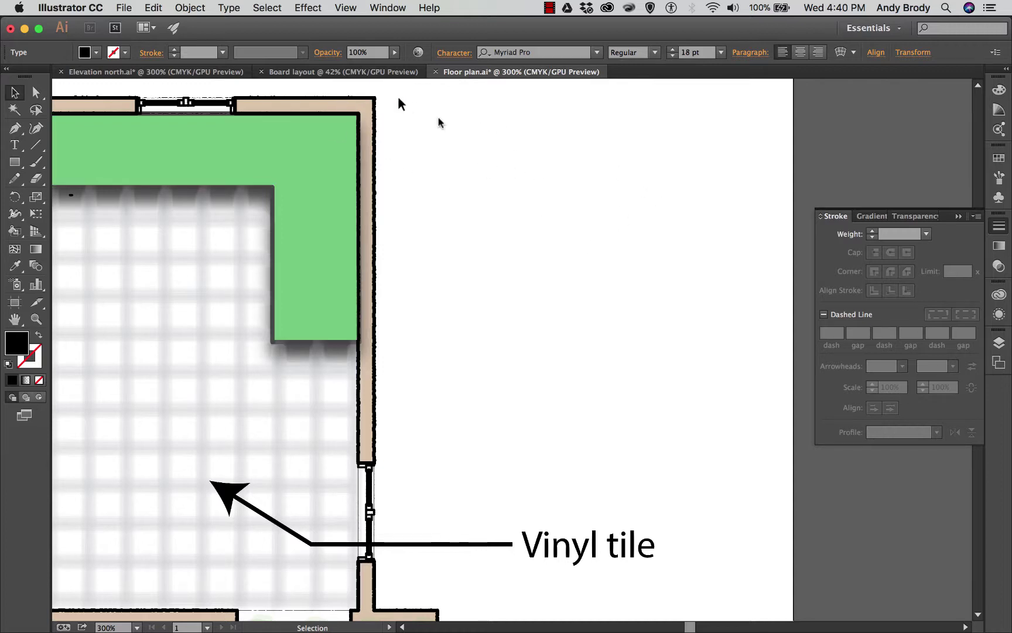
{"action": "left_click", "coordinate": [958, 216]}
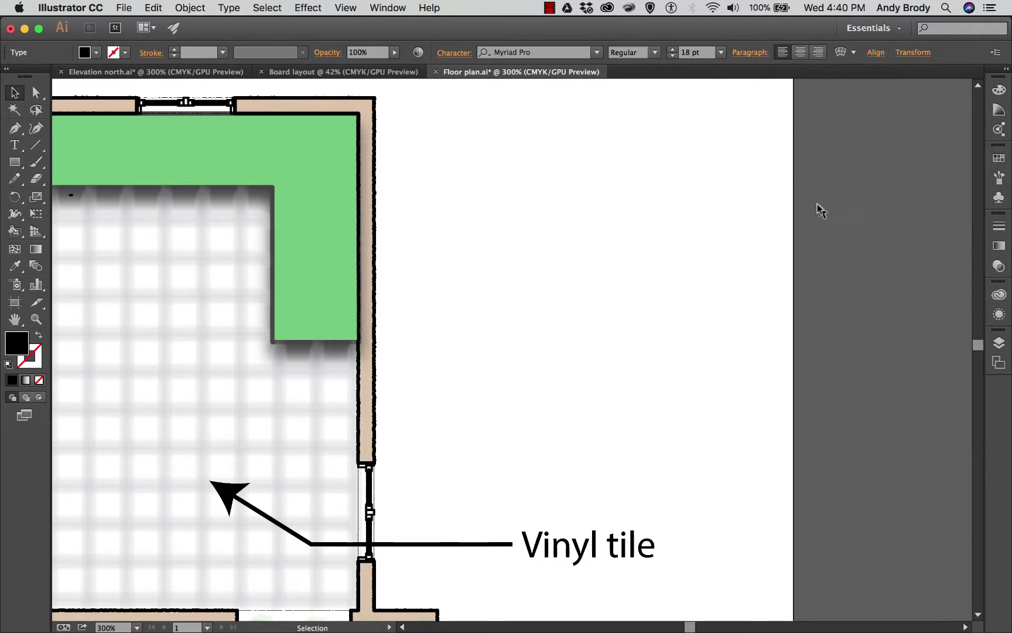
Create a layer named "Drop shadow" and place it below Layer 1, directly above the Hatch patterns layer
{"action": "left_click", "coordinate": [999, 343]}
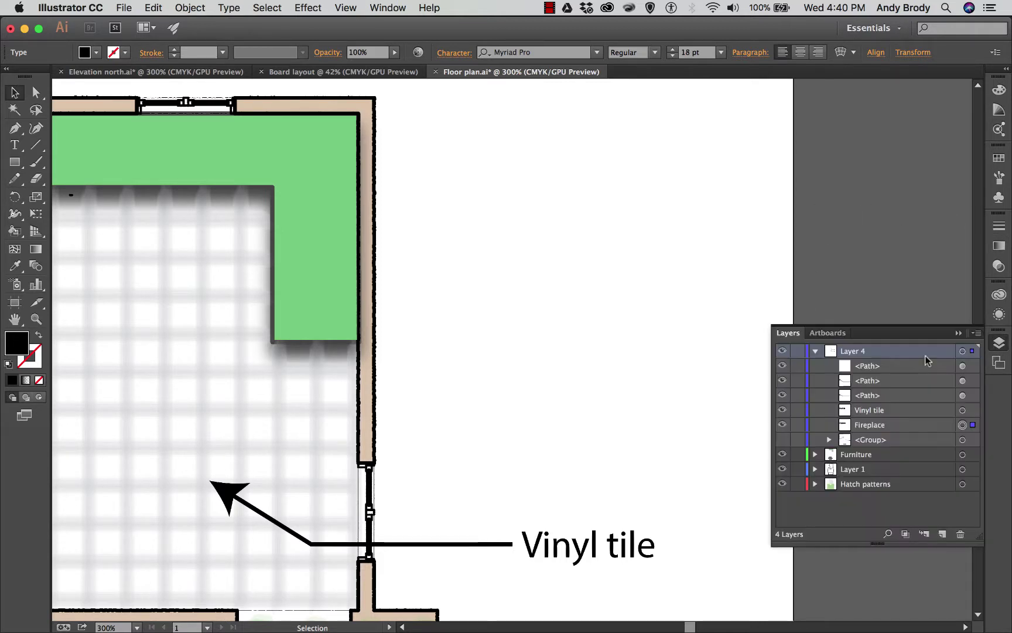
{"action": "left_click", "coordinate": [817, 351]}
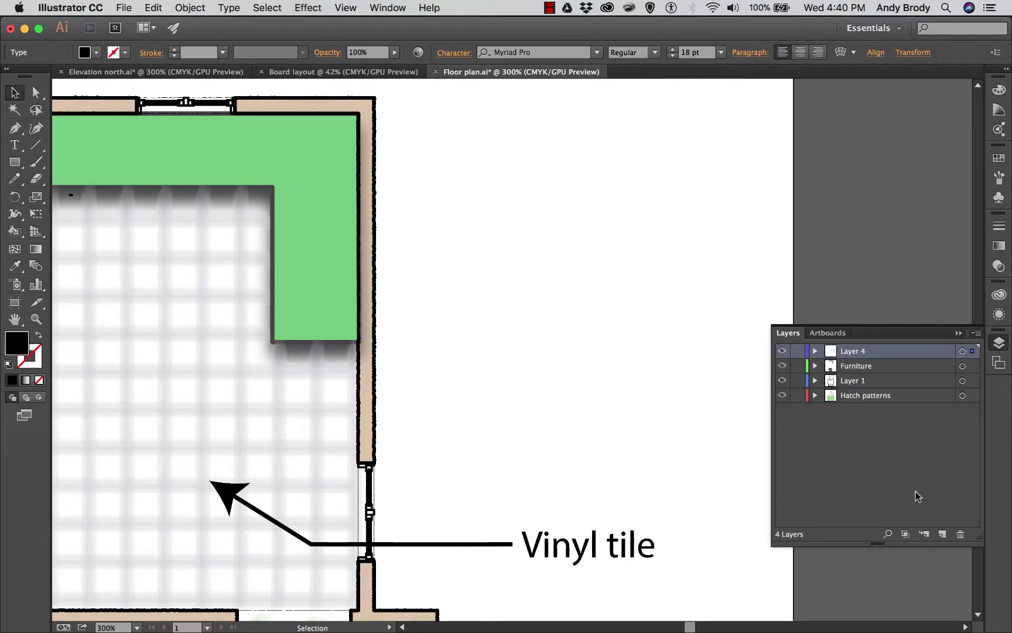
{"action": "left_click", "coordinate": [941, 533]}
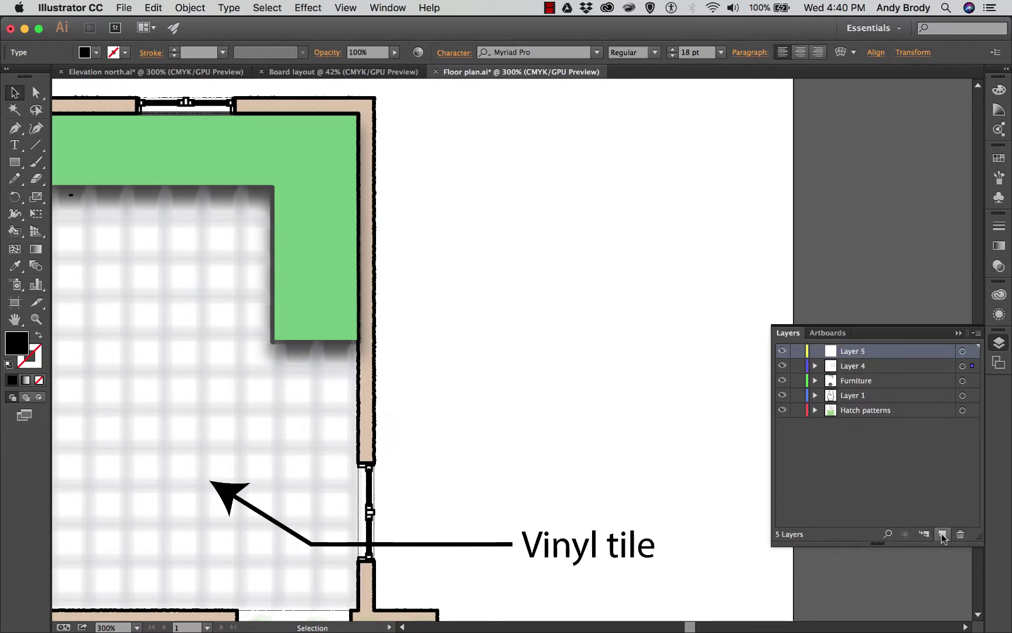
{"action": "double_click", "coordinate": [845, 350]}
{"action": "type", "text": "Drop"}
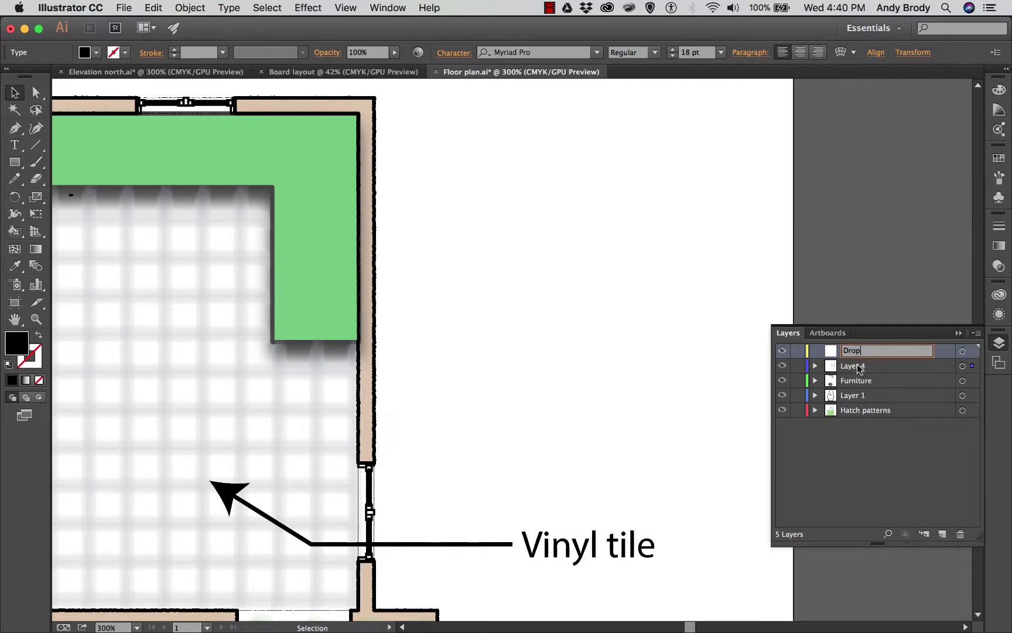
{"action": "type", "text": " shadow"}
{"action": "key", "text": "Return"}
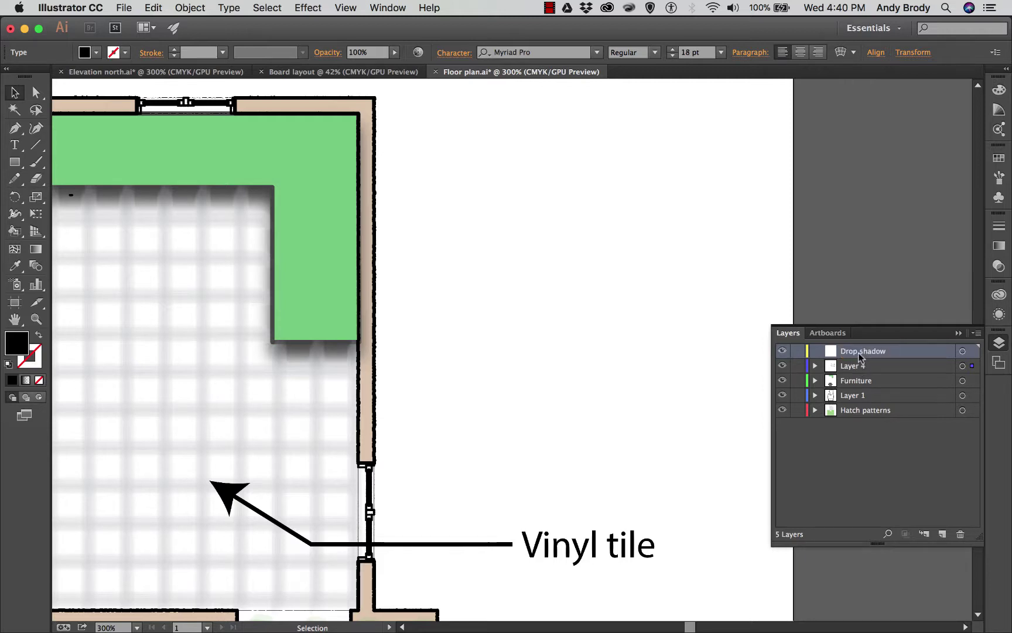
{"action": "left_click_drag", "start_coordinate": [859, 356], "coordinate": [867, 400]}
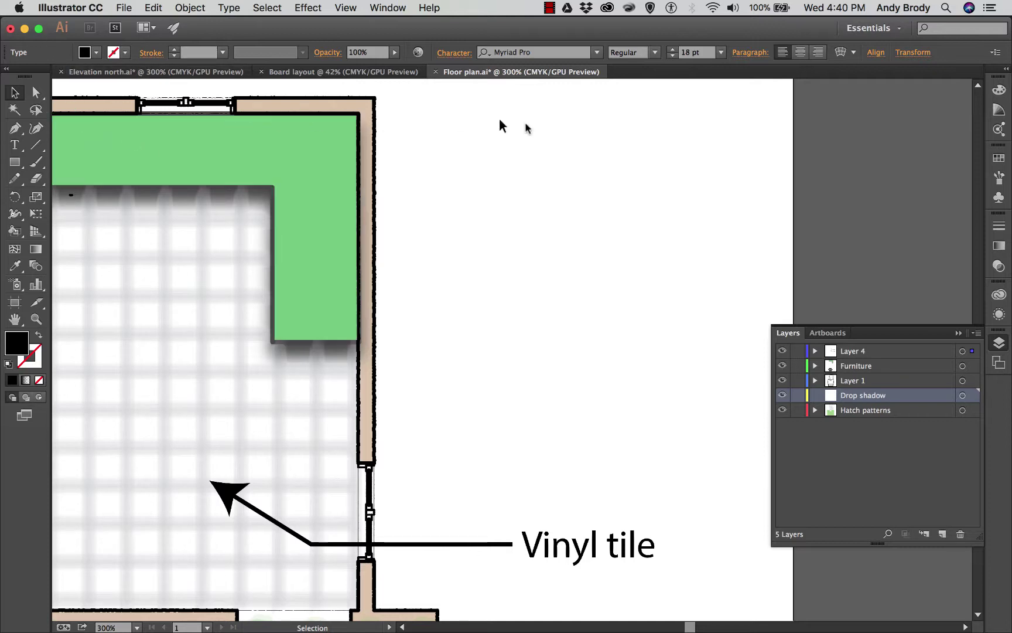
Set the fill to the first black fade from the Fades gradient library and the stroke to black
{"action": "left_click", "coordinate": [997, 159]}
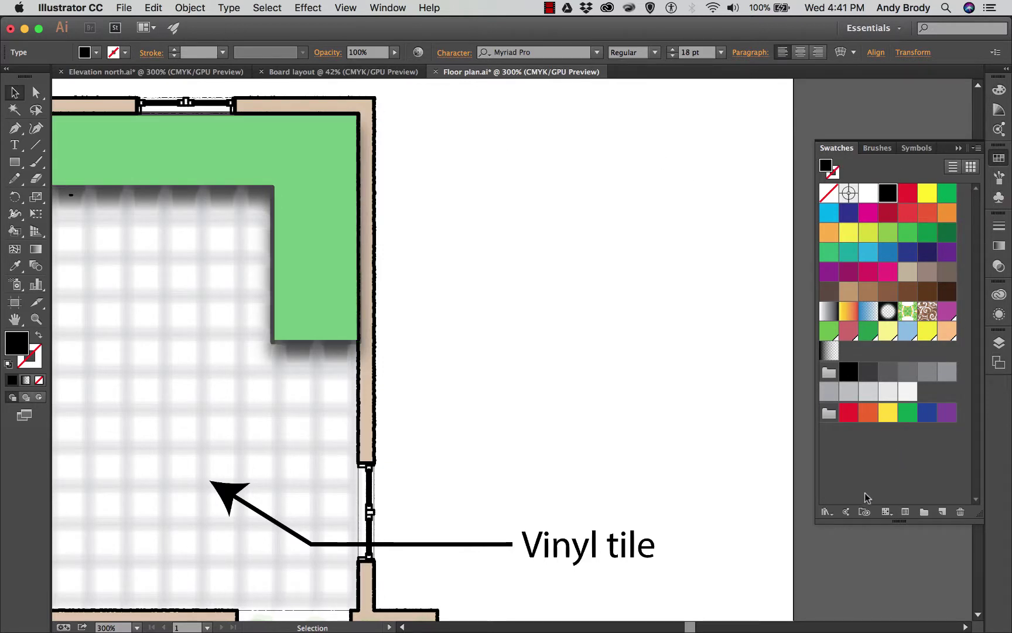
{"action": "left_click", "coordinate": [832, 511]}
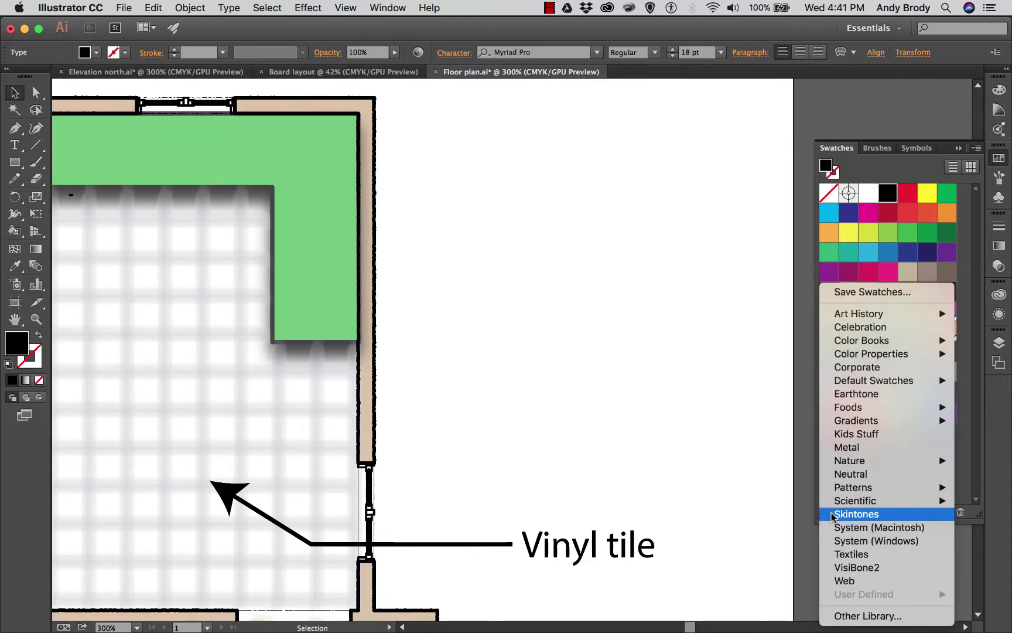
{"action": "mouse_move", "coordinate": [866, 426]}
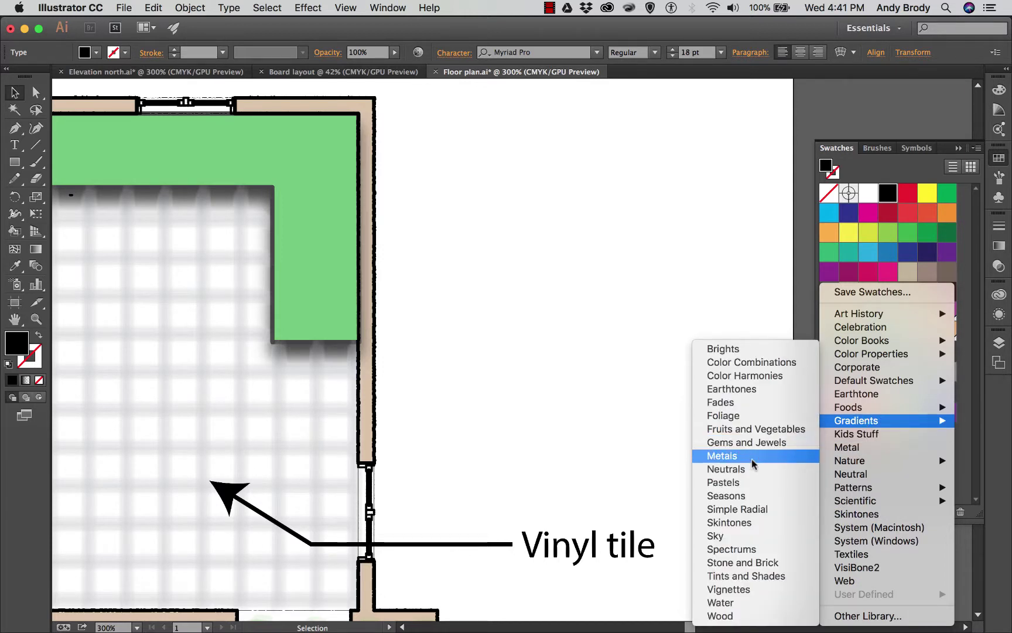
{"action": "left_click", "coordinate": [734, 404]}
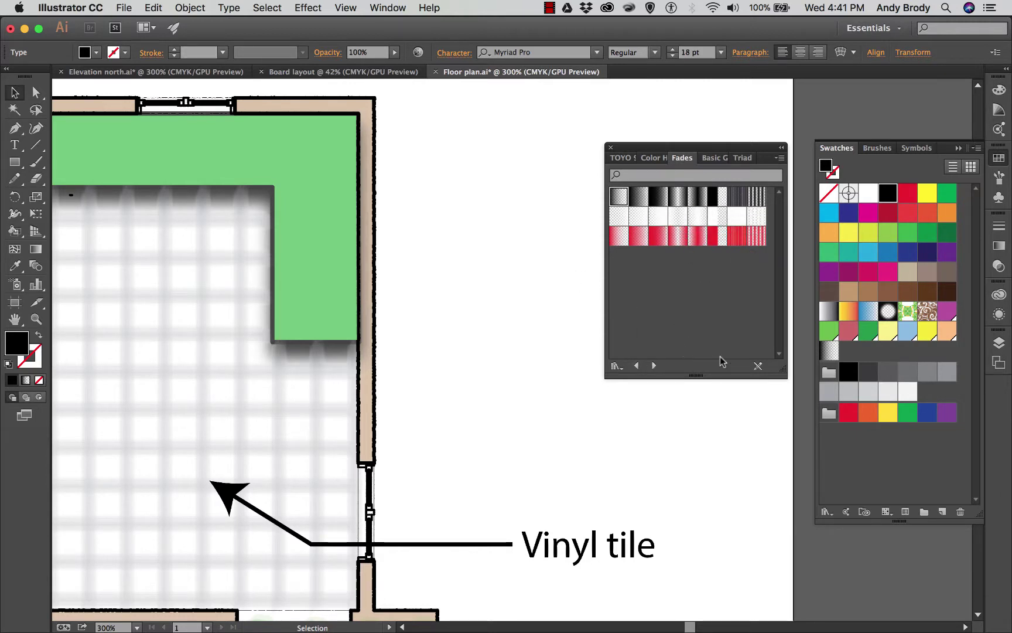
{"action": "left_click", "coordinate": [622, 195]}
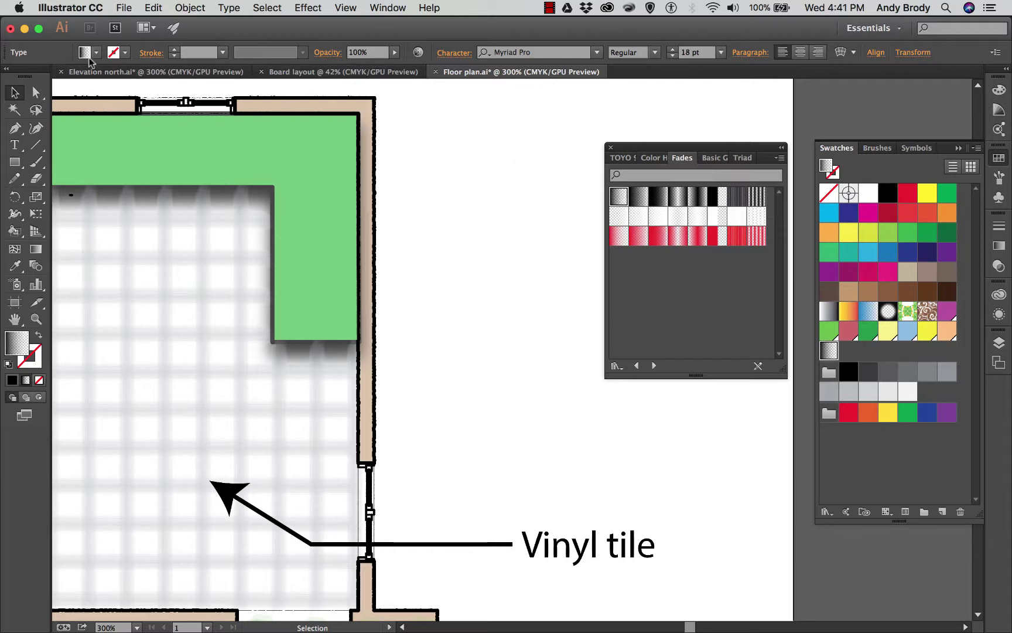
{"action": "left_click", "coordinate": [610, 150]}
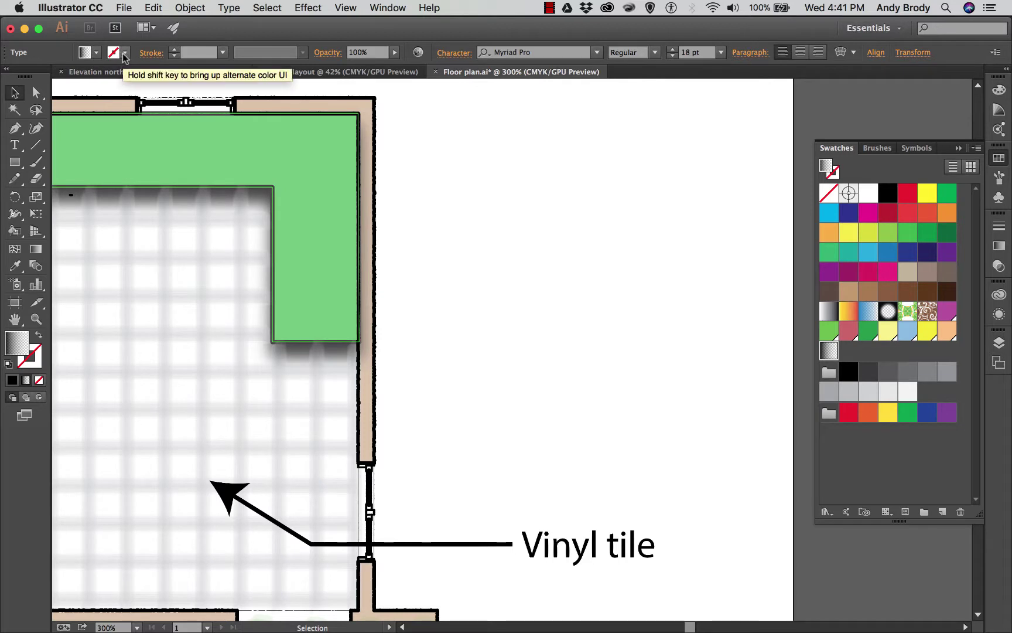
{"action": "left_click", "coordinate": [124, 55]}
{"action": "left_click", "coordinate": [39, 76]}
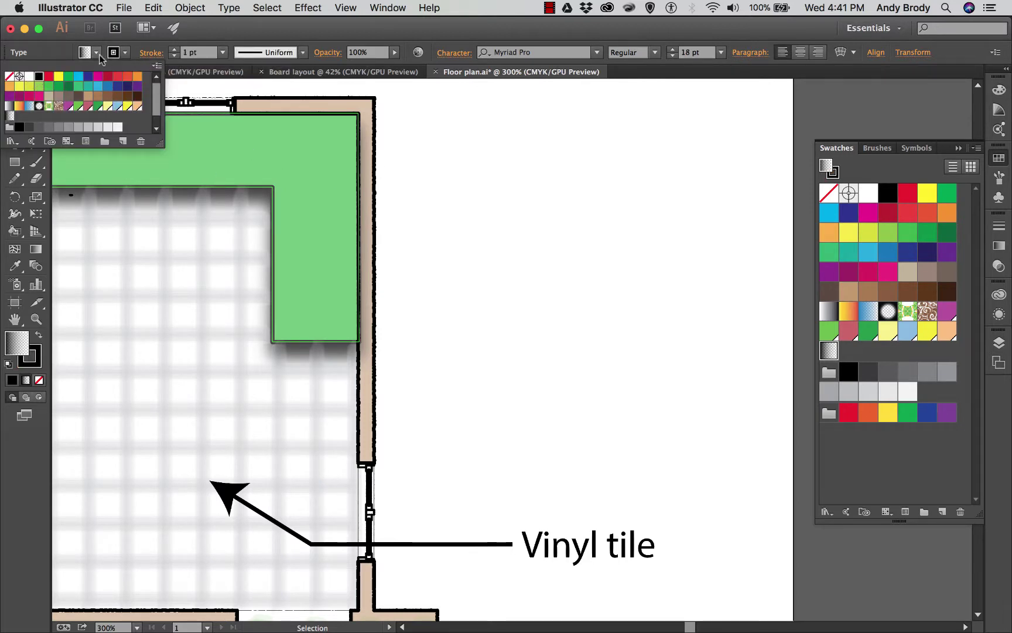
Draw a closed, slanted four-sided shadow shape outside the exterior wall with the Pen tool, about 0.45 in wide and 2.5 in tall
{"action": "left_click", "coordinate": [112, 52]}
{"action": "left_click", "coordinate": [14, 128]}
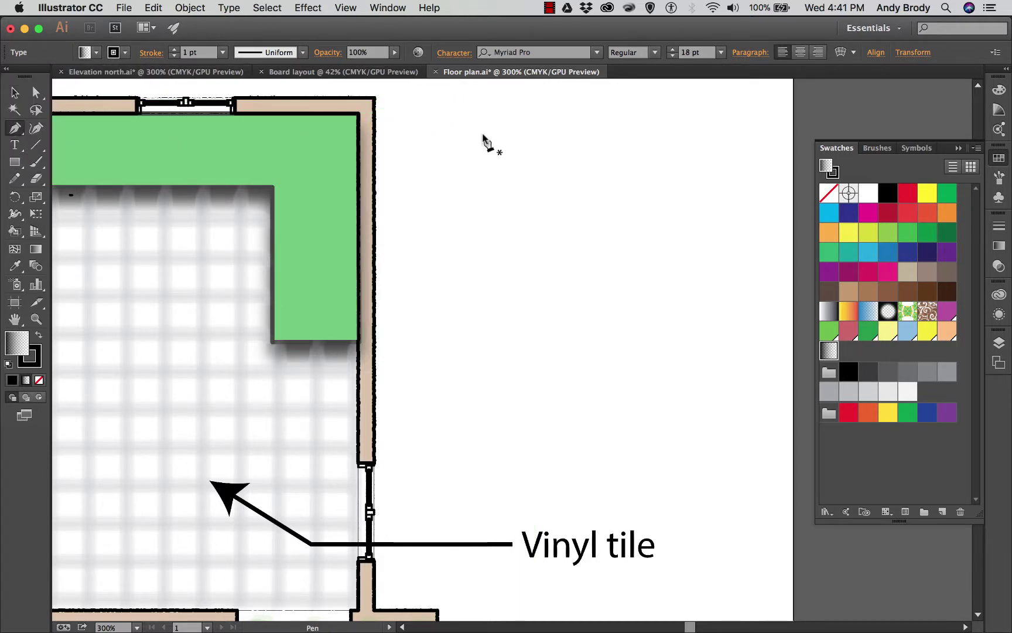
{"action": "left_click", "coordinate": [438, 113]}
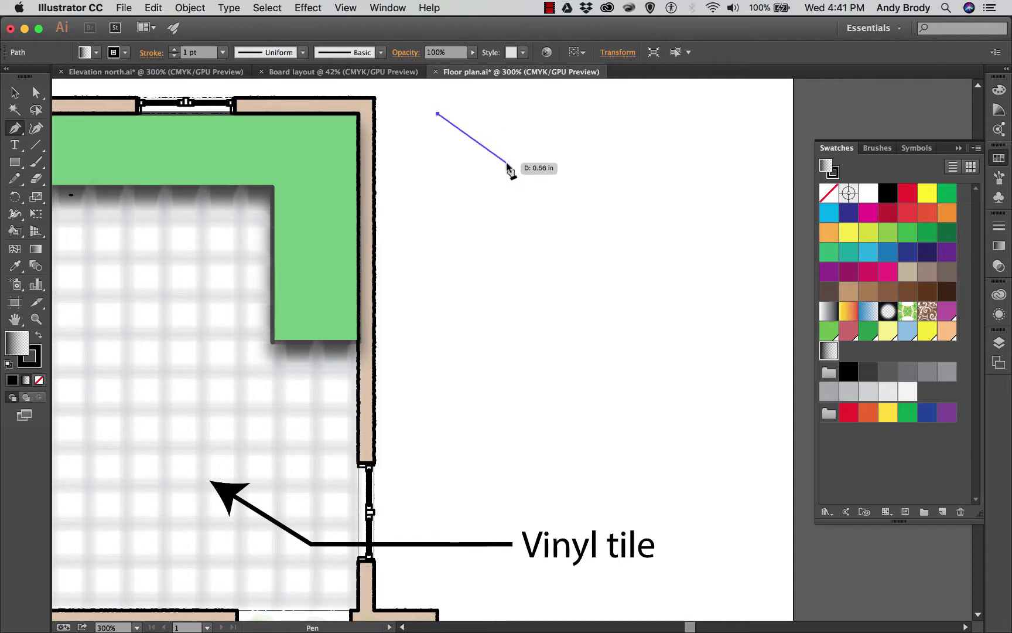
{"action": "left_click", "coordinate": [507, 162]}
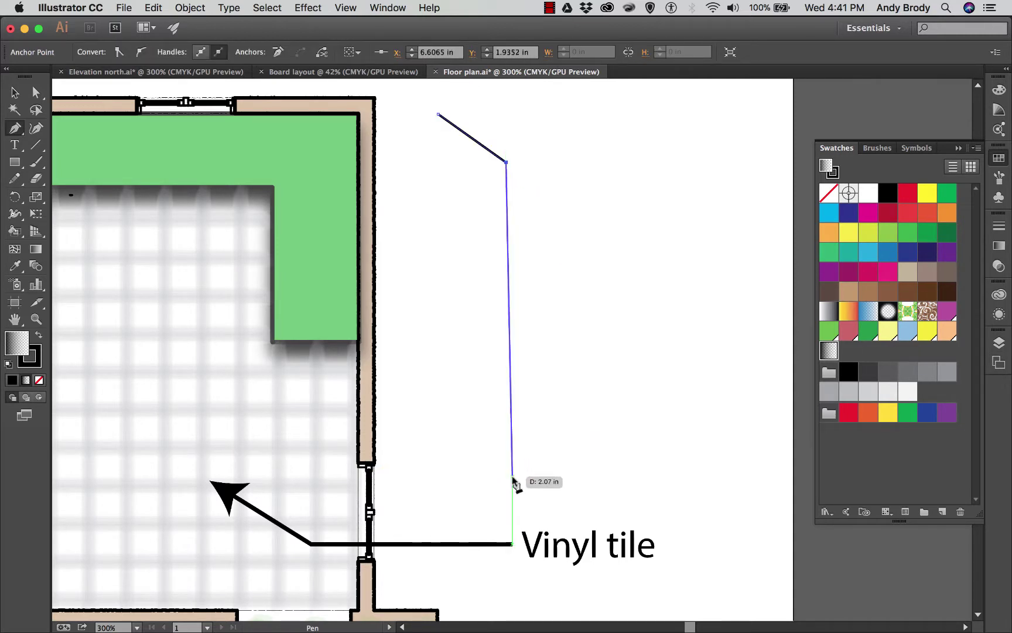
{"action": "left_click", "coordinate": [506, 494]}
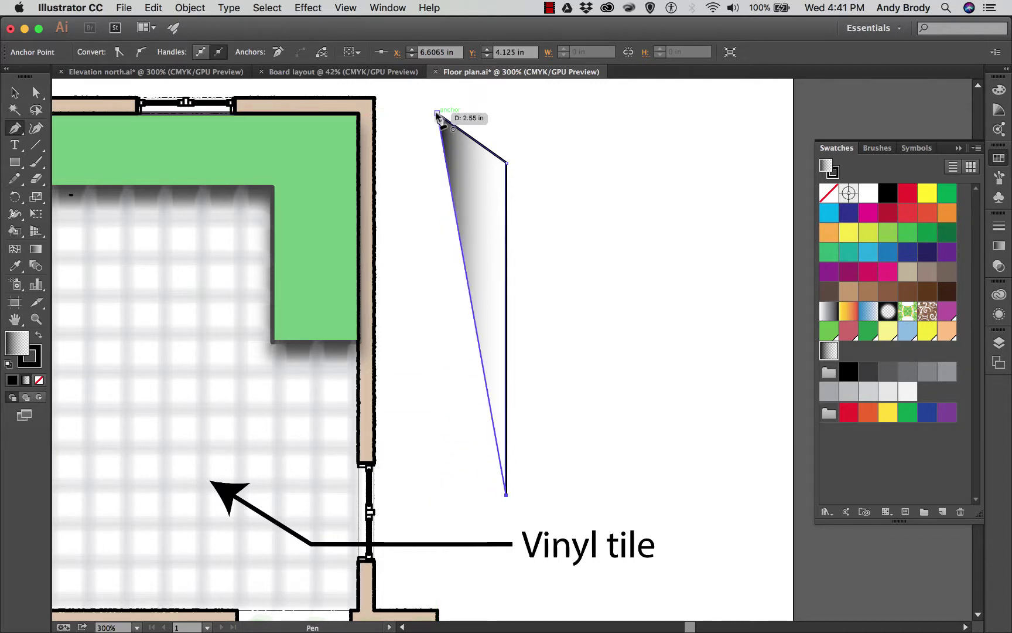
{"action": "left_click", "coordinate": [437, 454]}
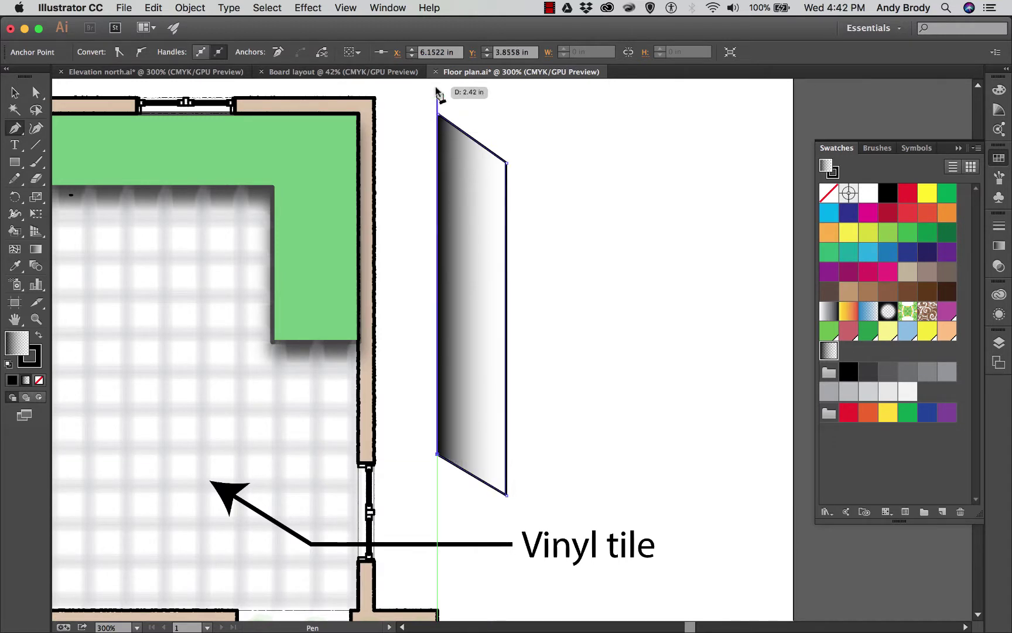
{"action": "left_click", "coordinate": [438, 114]}
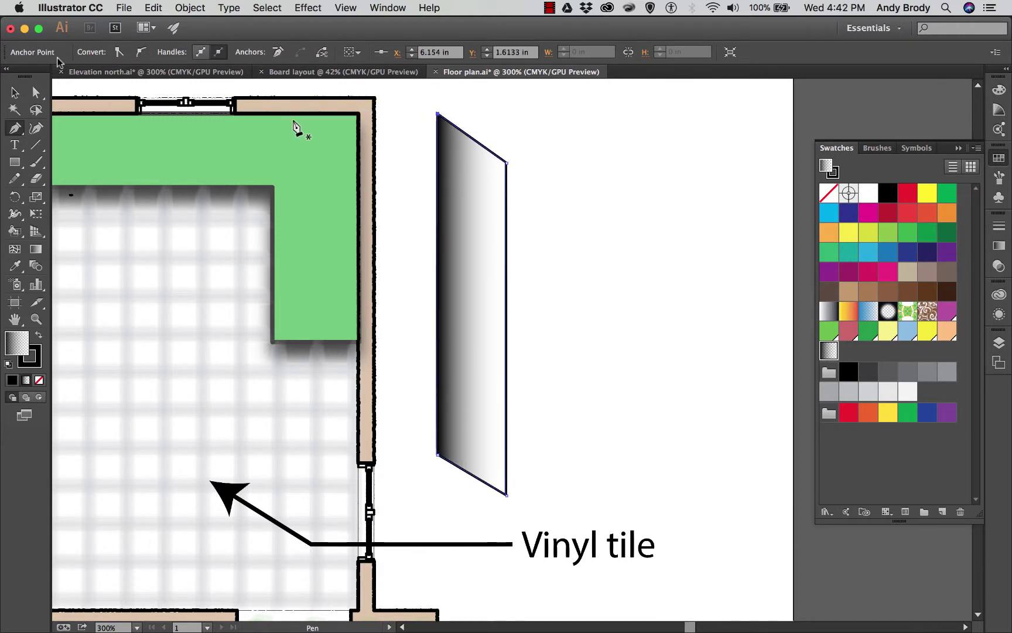
Place the shadow shape against the wall's outer face at its upper corner, and extend its two lower vertices down to the window opening
{"action": "key", "text": "v"}
{"action": "key", "text": "v"}
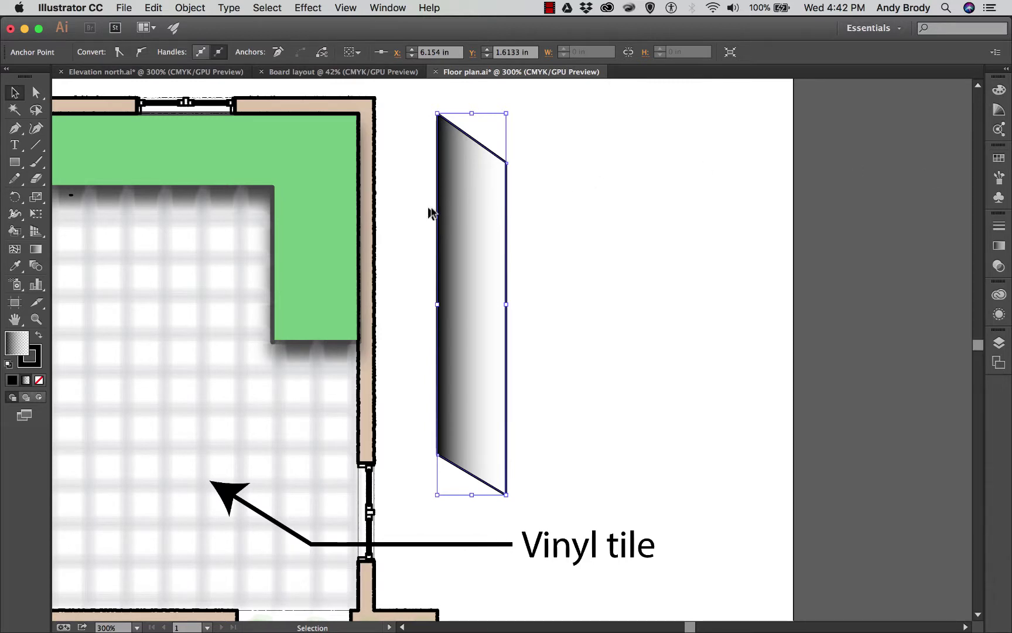
{"action": "left_click_drag", "start_coordinate": [463, 215], "coordinate": [397, 206]}
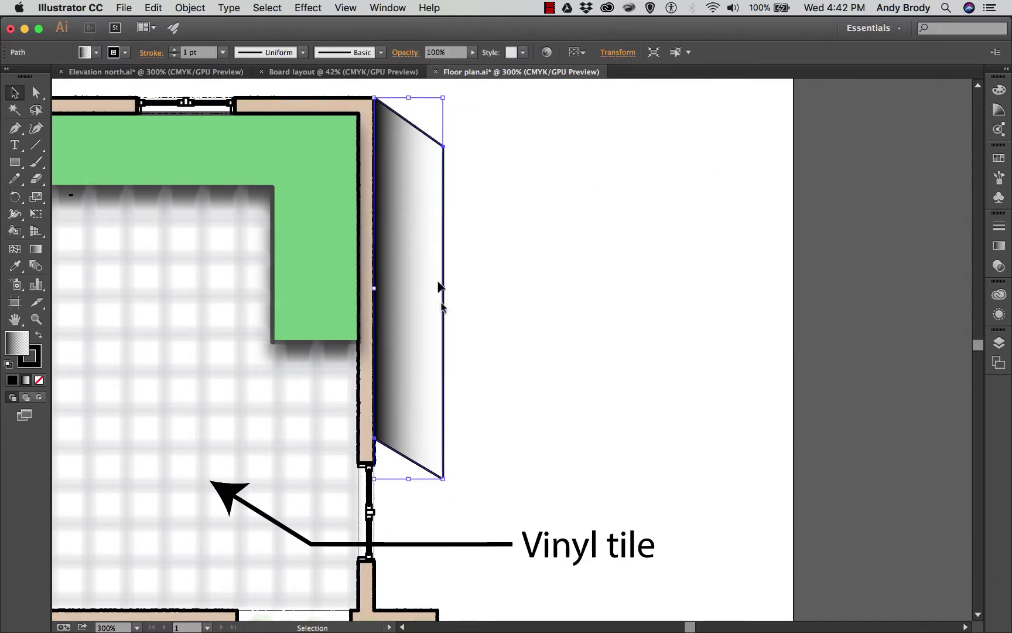
{"action": "left_click", "coordinate": [36, 93]}
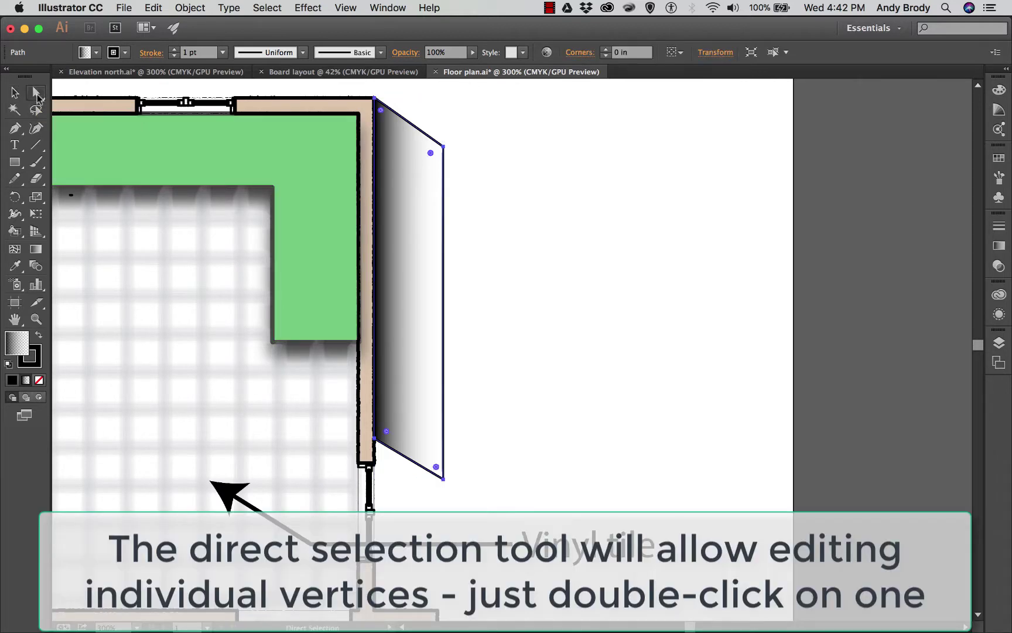
{"action": "left_click", "coordinate": [391, 471]}
{"action": "left_click", "coordinate": [374, 438]}
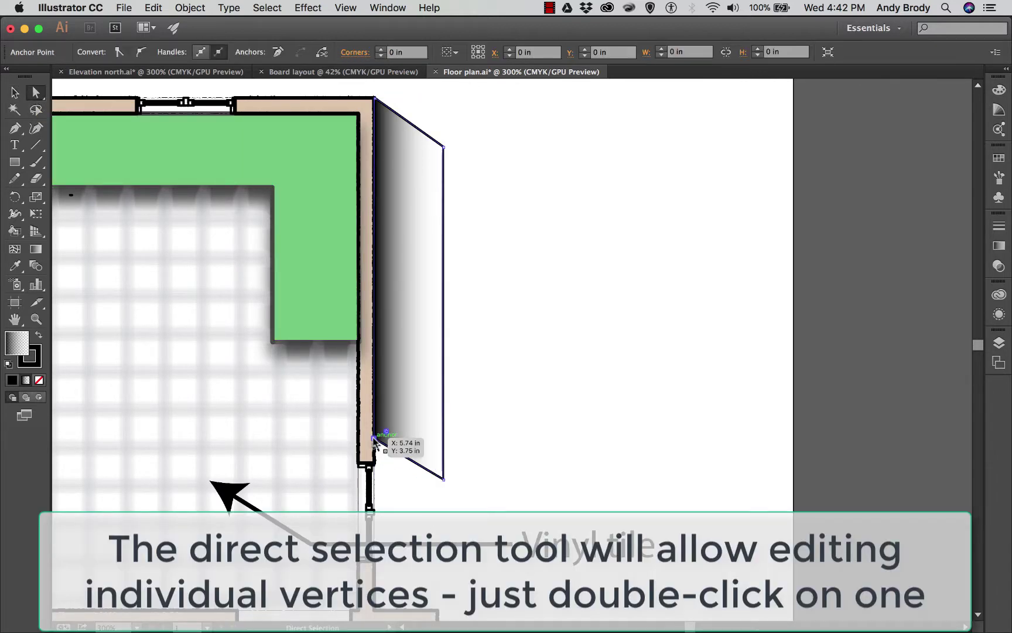
{"action": "left_click_drag", "start_coordinate": [374, 438], "coordinate": [375, 465]}
{"action": "left_click_drag", "start_coordinate": [443, 479], "coordinate": [444, 498]}
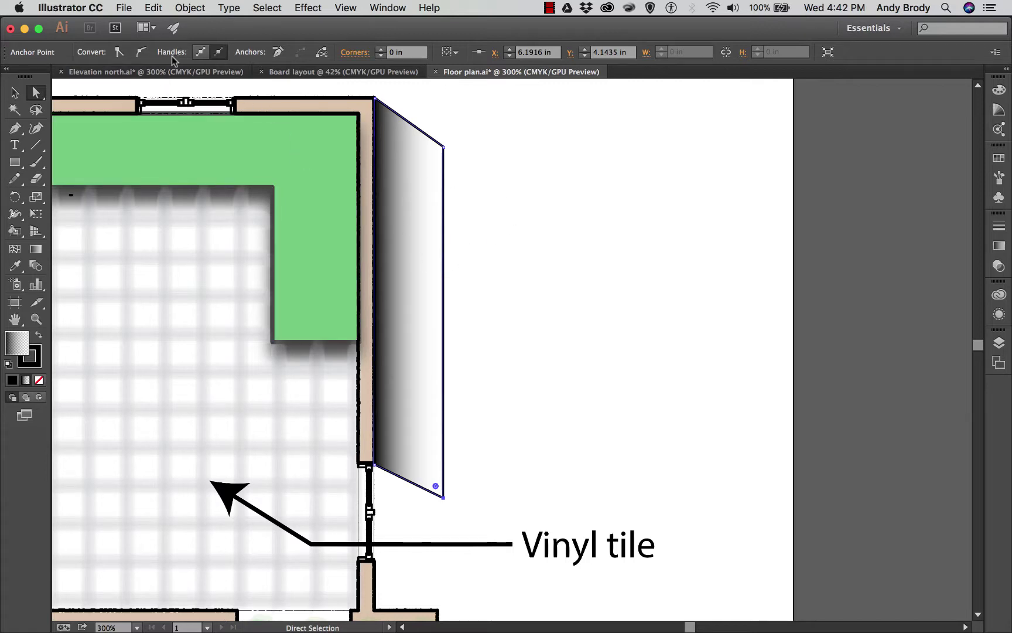
Remove the stroke from the wall shadow shape
{"action": "left_click", "coordinate": [16, 93]}
{"action": "left_click", "coordinate": [535, 235]}
{"action": "left_click", "coordinate": [443, 215]}
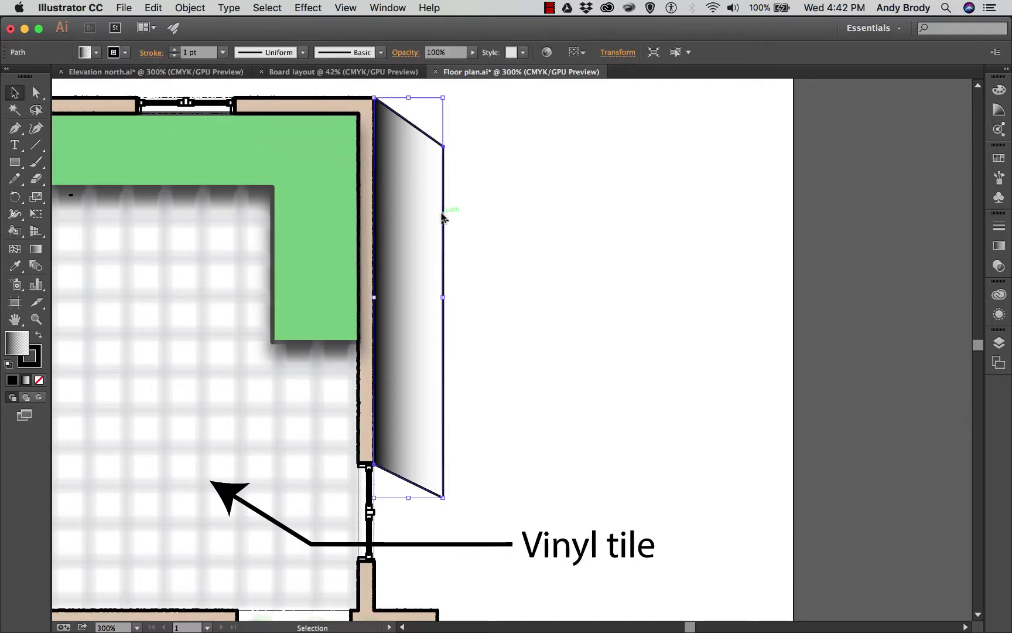
{"action": "left_click", "coordinate": [125, 53]}
{"action": "left_click", "coordinate": [9, 84]}
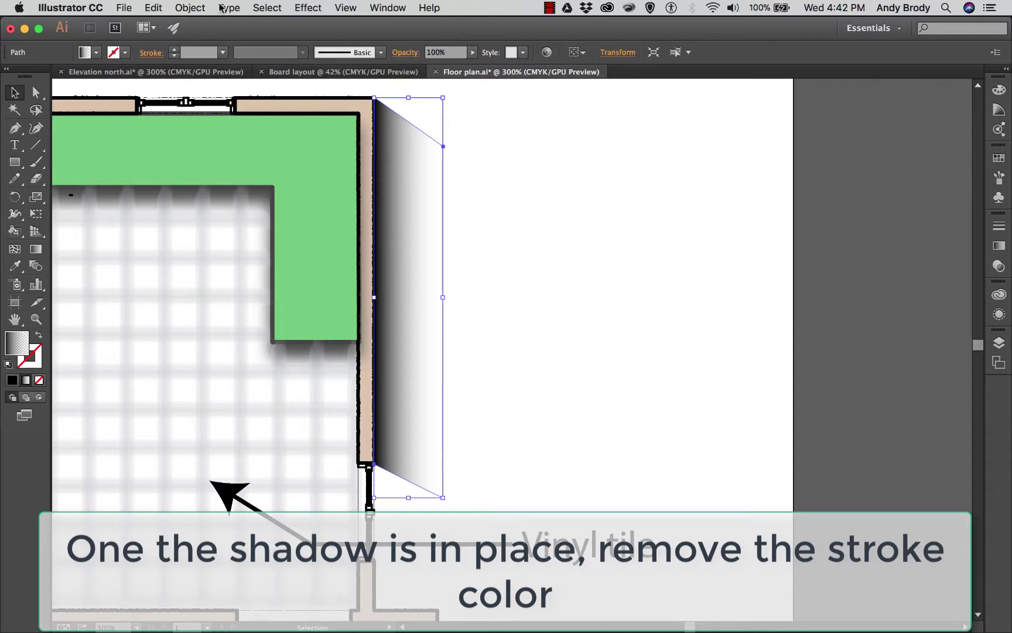
Apply a Gaussian Blur with a radius of 5 pixels to the wall shadow, with preview enabled
{"action": "left_click", "coordinate": [190, 7]}
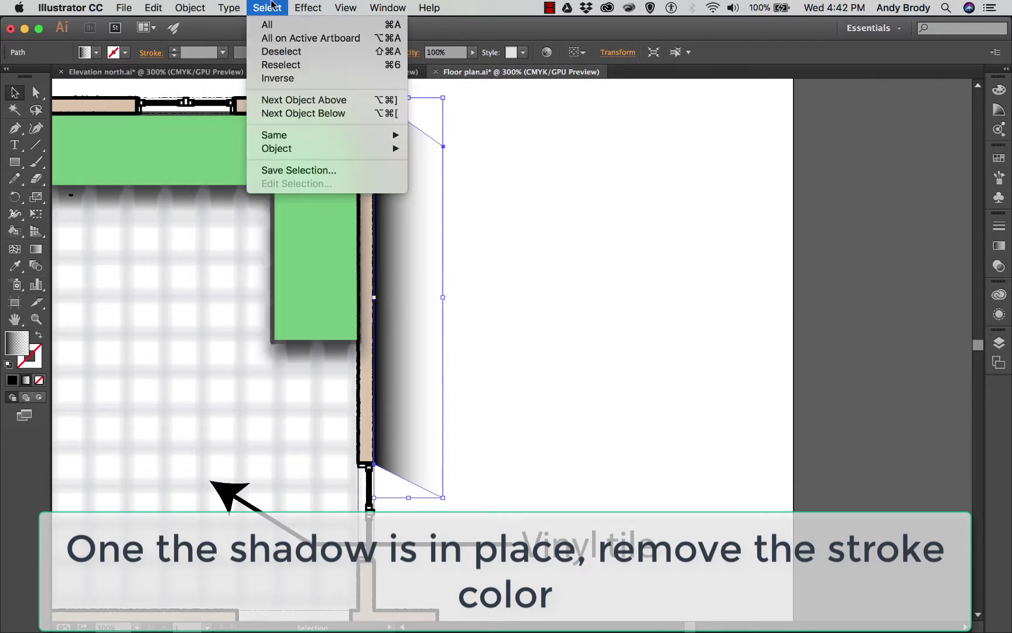
{"action": "mouse_move", "coordinate": [300, 7]}
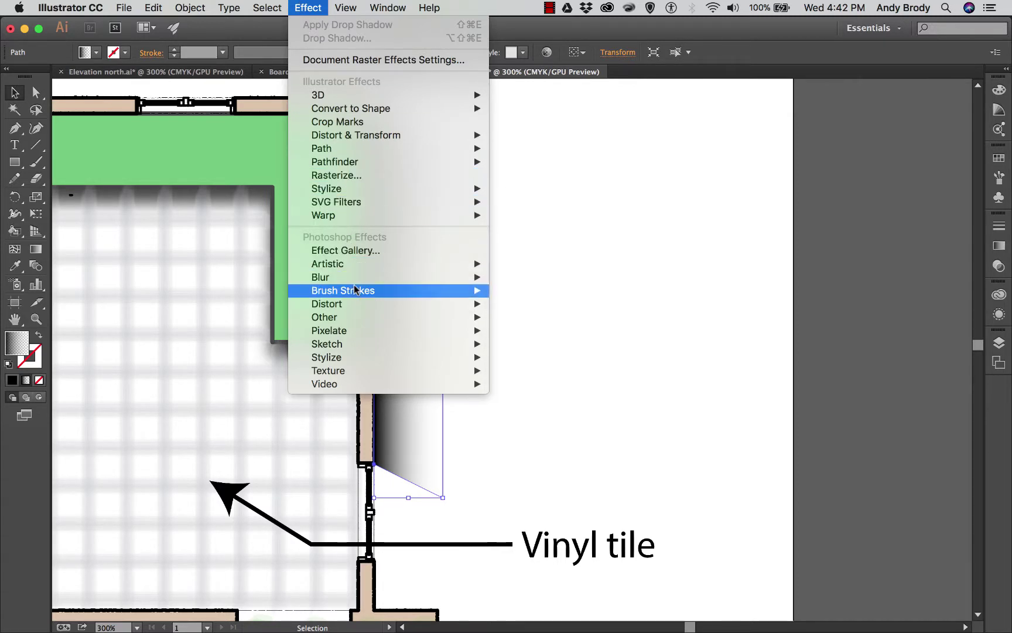
{"action": "mouse_move", "coordinate": [351, 281]}
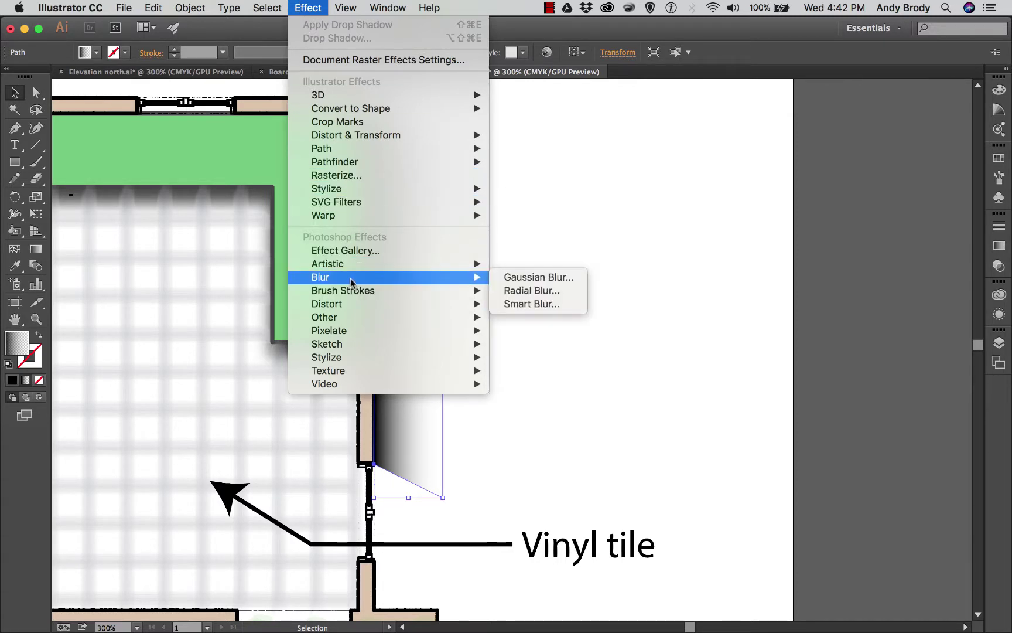
{"action": "left_click", "coordinate": [506, 279]}
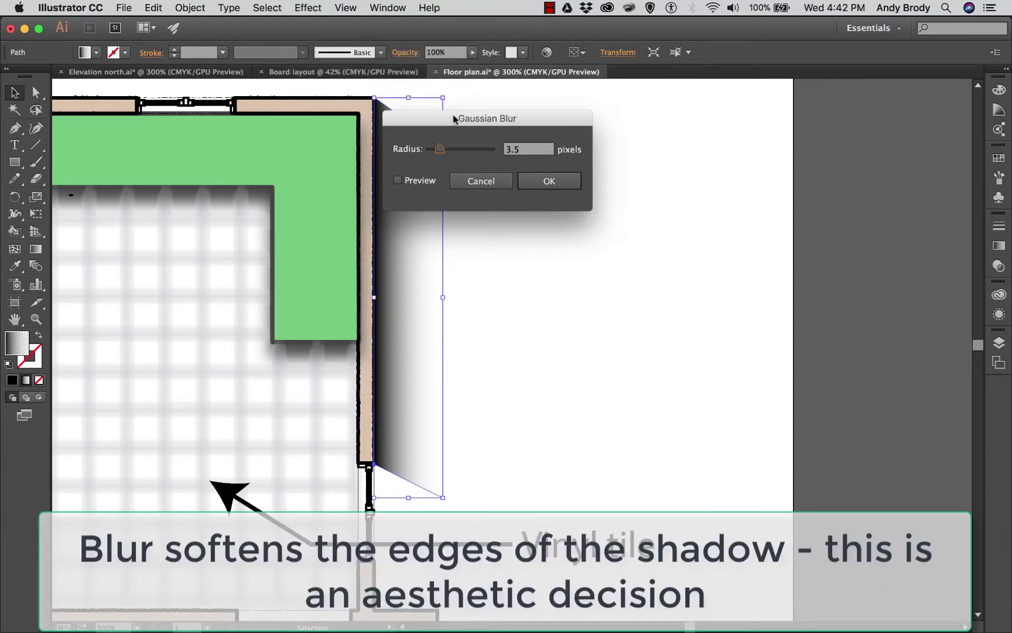
{"action": "left_click_drag", "start_coordinate": [453, 116], "coordinate": [608, 116]}
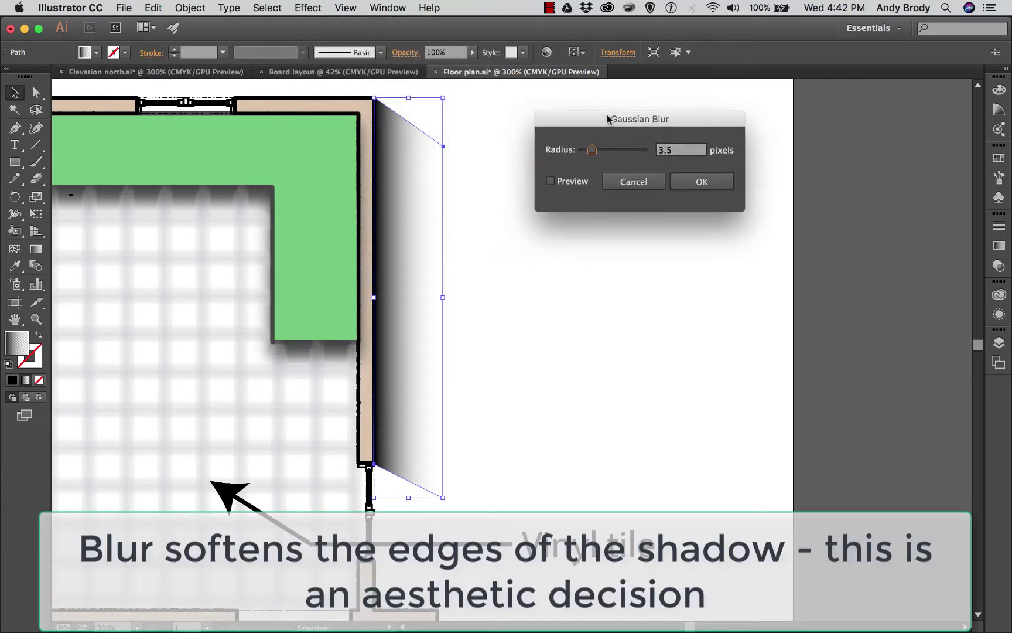
{"action": "left_click", "coordinate": [553, 181]}
{"action": "left_click_drag", "start_coordinate": [595, 154], "coordinate": [598, 156]}
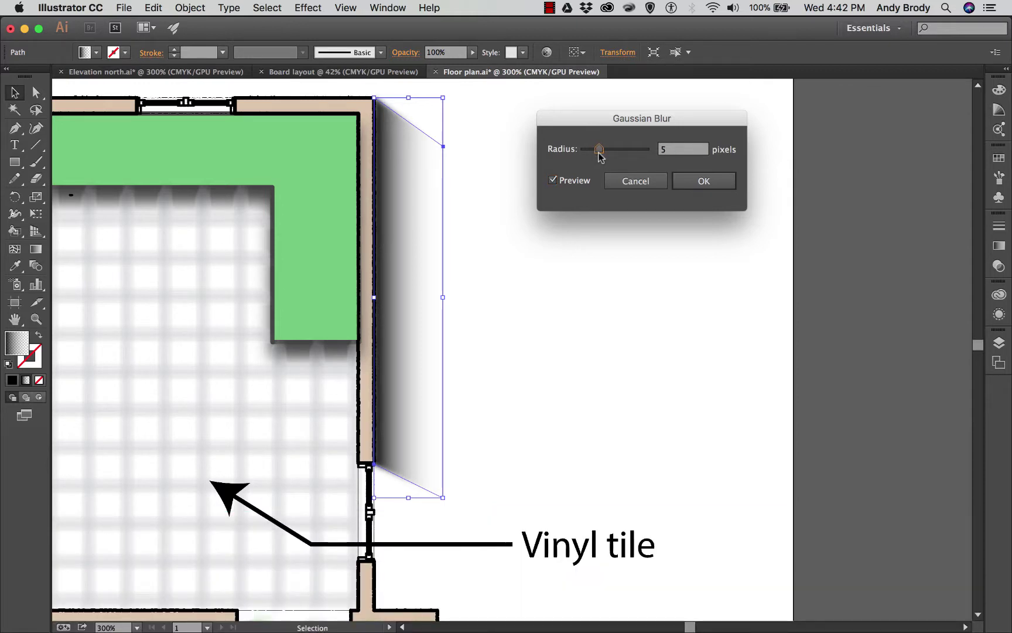
{"action": "left_click", "coordinate": [702, 180]}
{"action": "left_click", "coordinate": [583, 183]}
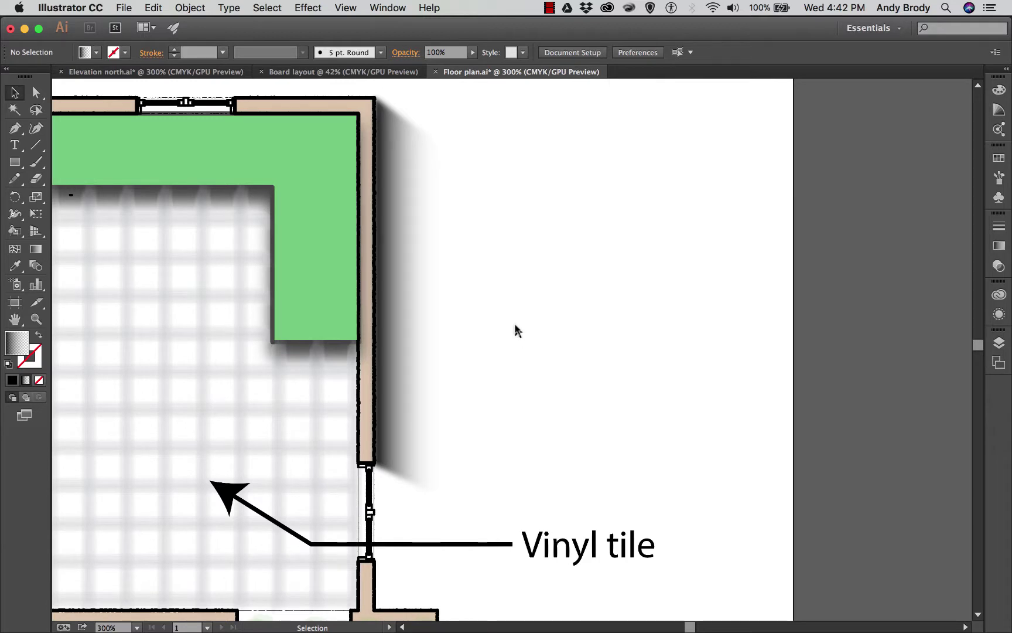
Nudge the wall shadow slightly inward so its dark edge tucks under the exterior wall line
{"action": "left_click", "coordinate": [411, 311]}
{"action": "key", "text": "Right"}
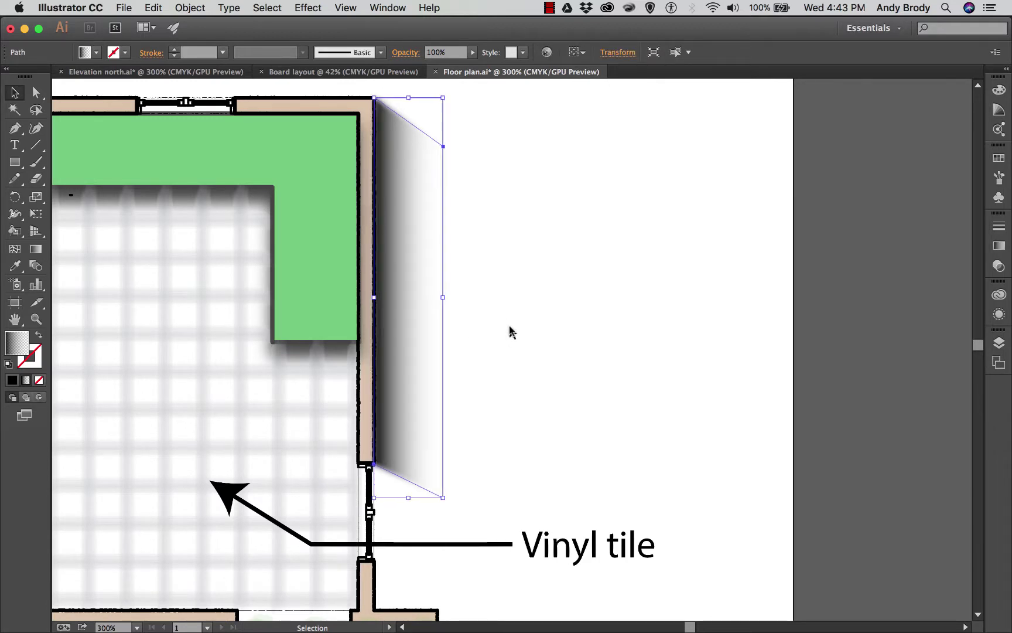
{"action": "left_click", "coordinate": [495, 332]}
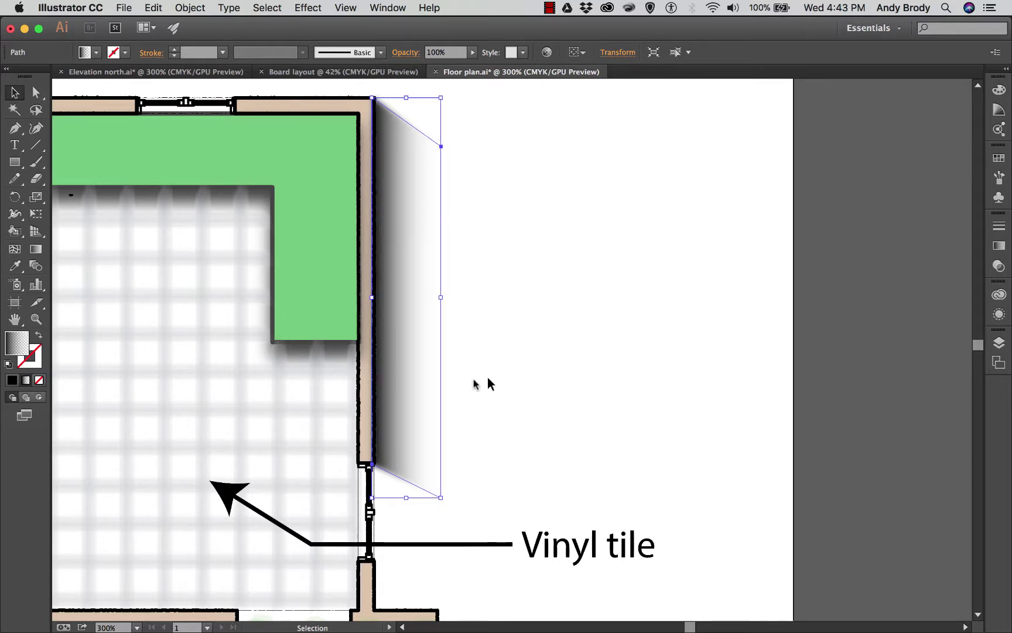
Duplicate the wall shadow onto the blank area beside it and reshape the copy into a shorter parallelogram about 0.23 in wide
{"action": "left_click", "coordinate": [419, 386]}
{"action": "left_click_drag", "start_coordinate": [402, 435], "coordinate": [530, 454]}
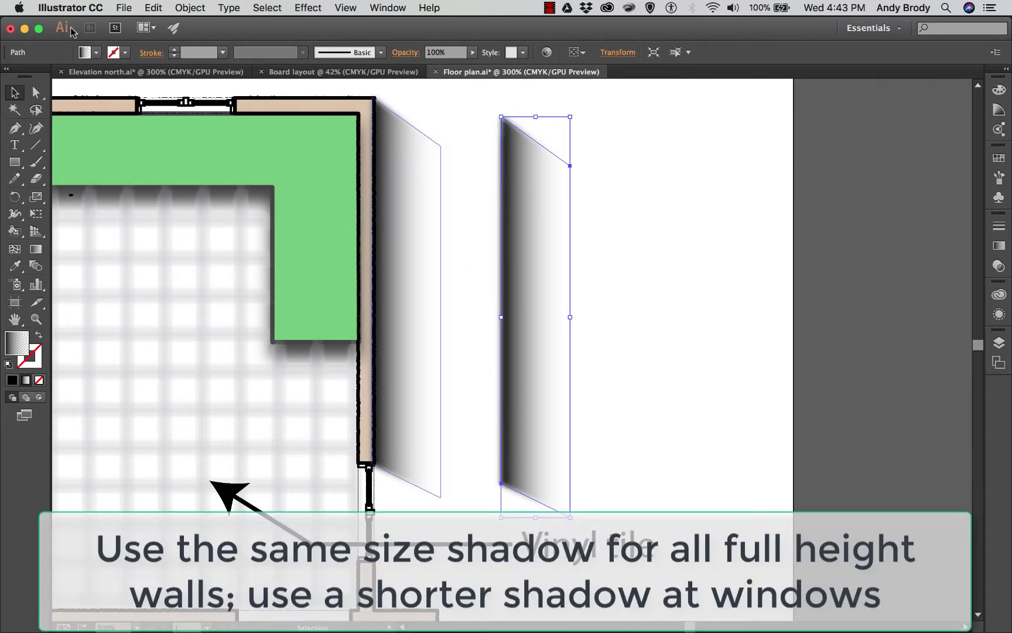
{"action": "left_click", "coordinate": [35, 94]}
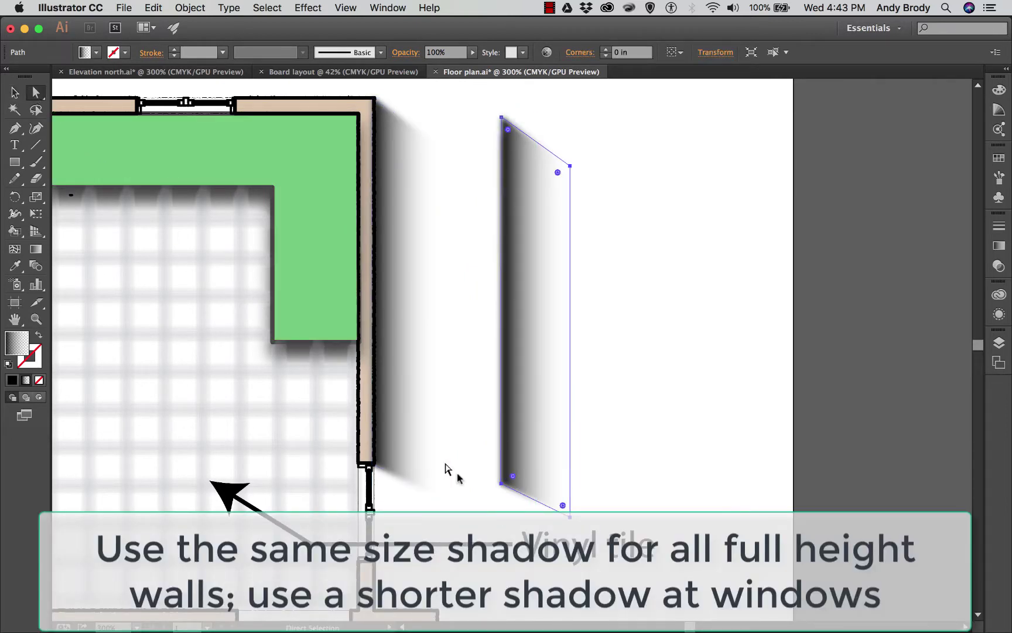
{"action": "left_click", "coordinate": [500, 484]}
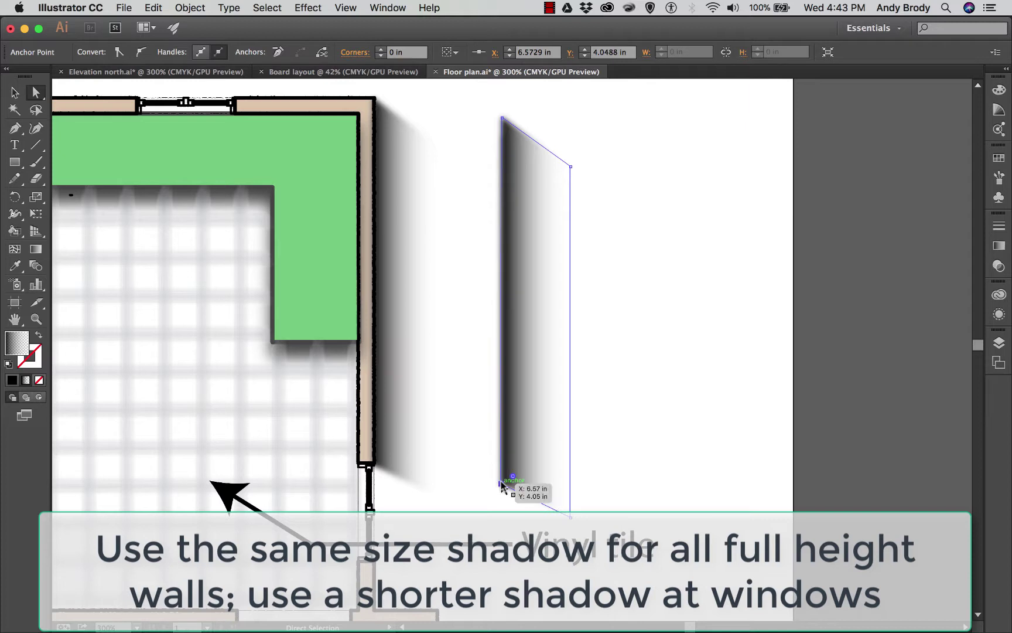
{"action": "left_click_drag", "start_coordinate": [501, 486], "coordinate": [502, 252]}
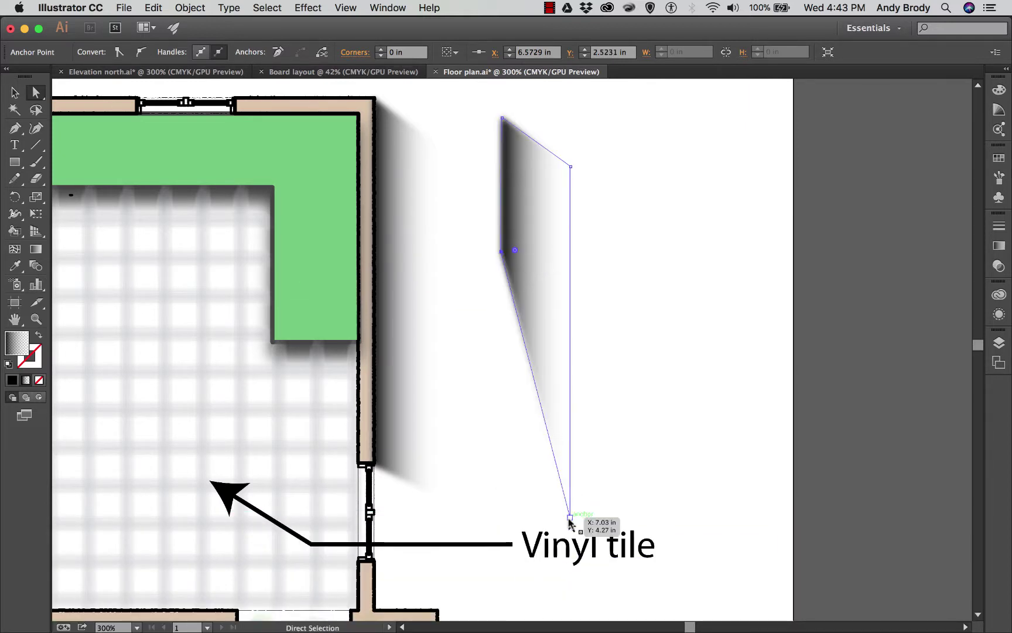
{"action": "left_click_drag", "start_coordinate": [569, 516], "coordinate": [535, 280]}
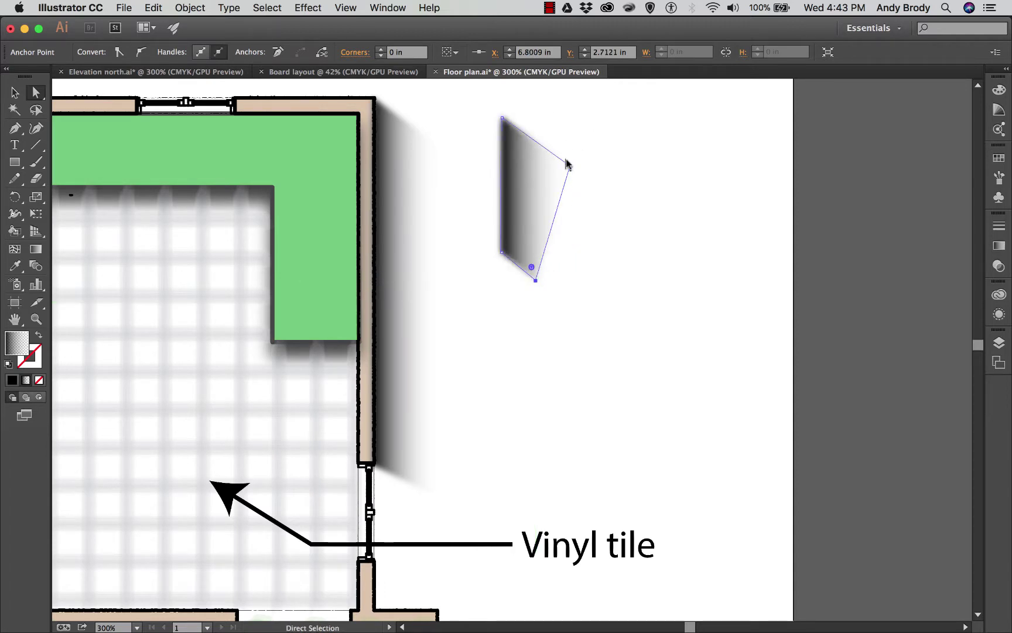
{"action": "left_click_drag", "start_coordinate": [568, 162], "coordinate": [536, 142]}
{"action": "left_click", "coordinate": [447, 176]}
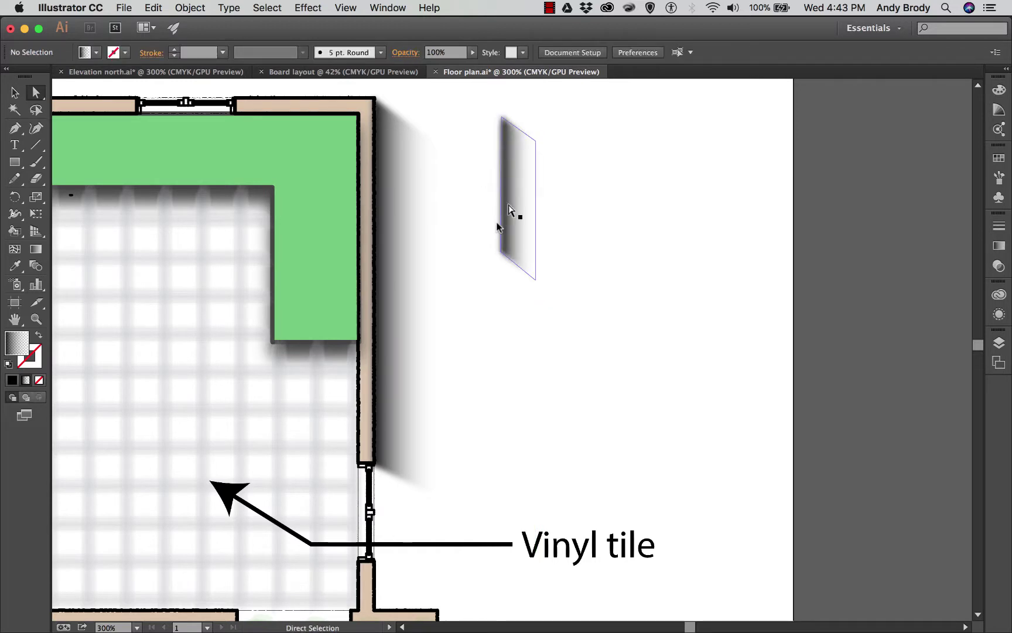
Move the small shadow copy against the outside of the window, with its upper corner where the wall shadow's wall edge ends
{"action": "scroll", "coordinate": [509, 207], "scroll_direction": "down", "scroll_amount": 3}
{"action": "left_click_drag", "start_coordinate": [501, 211], "coordinate": [380, 528]}
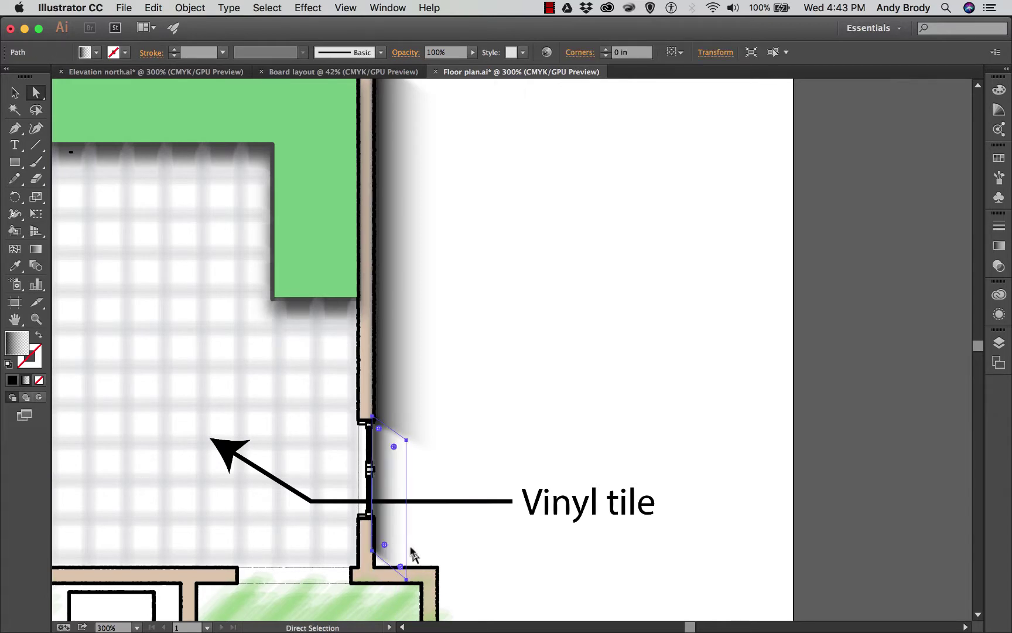
{"action": "scroll", "coordinate": [393, 529], "scroll_direction": "down", "scroll_amount": 2}
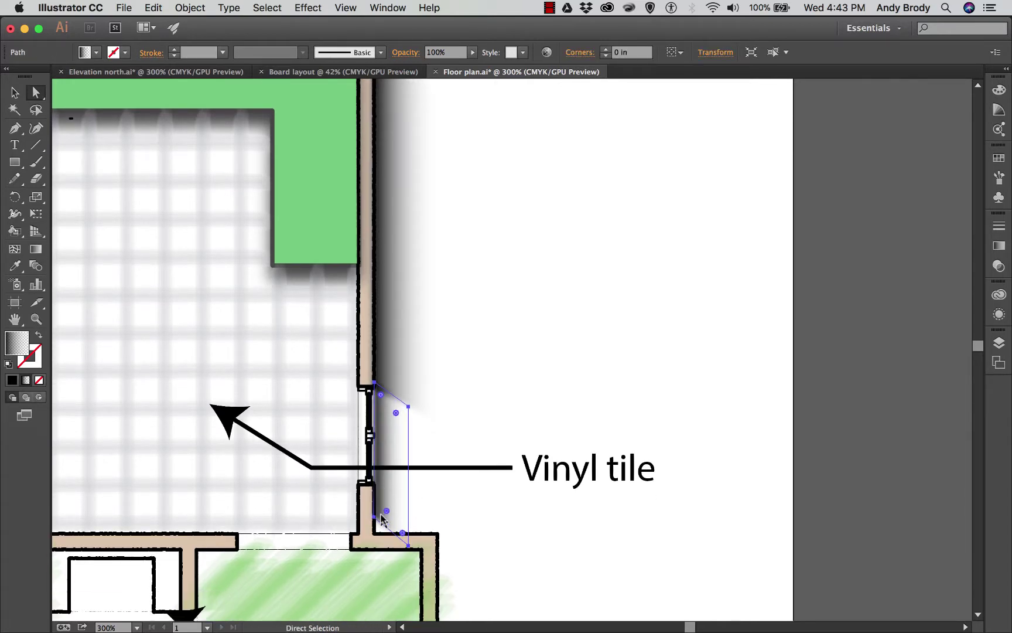
{"action": "key", "text": "Down"}
Shorten the window shadow by raising its two lower vertices to the window's lower end, and raise its upper outer vertex slightly
{"action": "left_click_drag", "start_coordinate": [373, 519], "coordinate": [371, 480]}
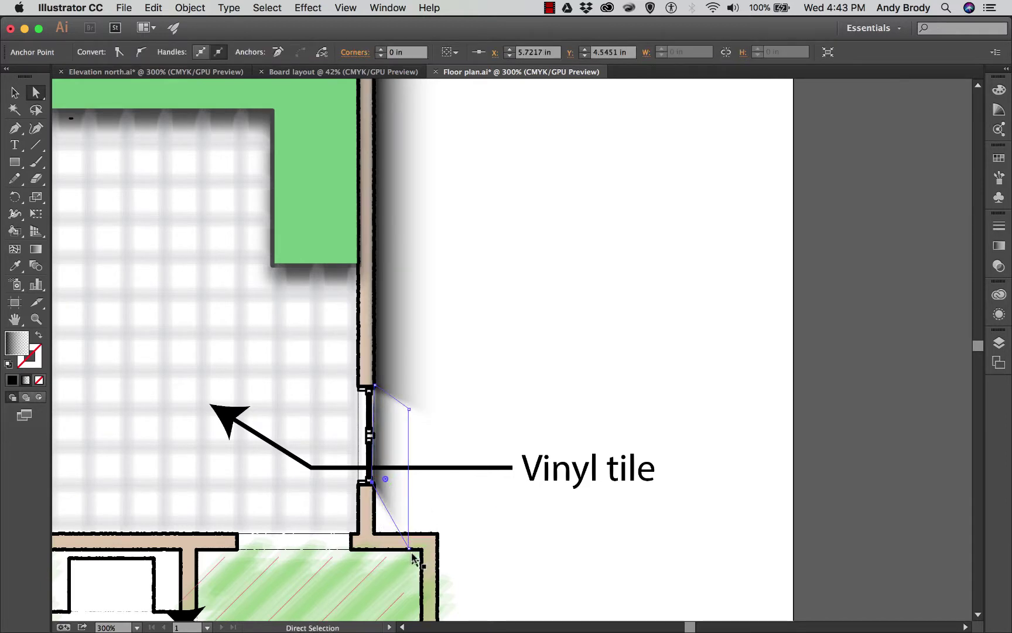
{"action": "left_click_drag", "start_coordinate": [408, 546], "coordinate": [411, 517]}
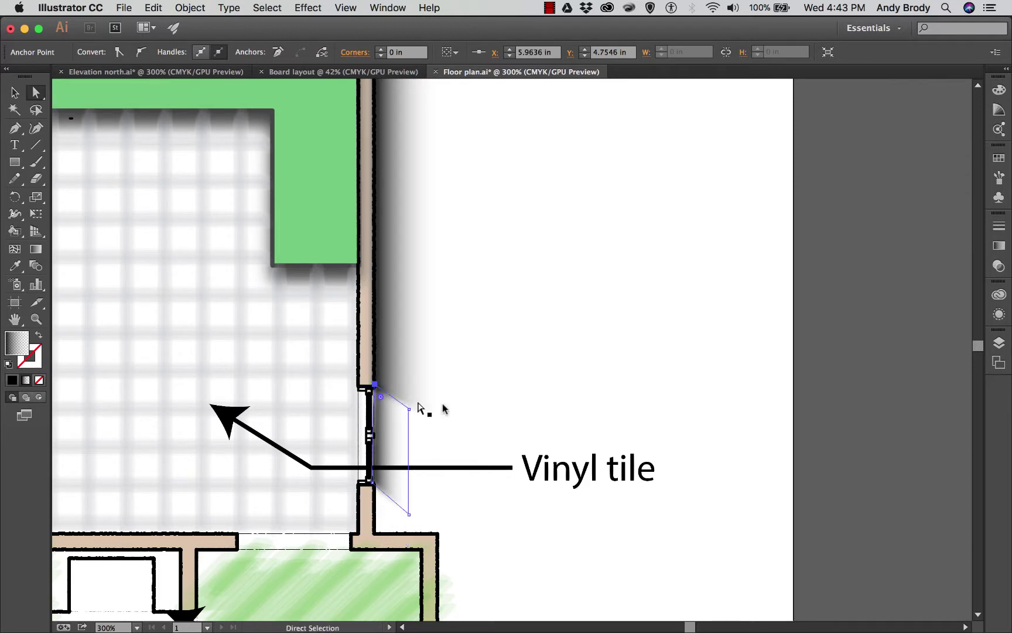
{"action": "left_click", "coordinate": [537, 400]}
{"action": "left_click", "coordinate": [386, 466]}
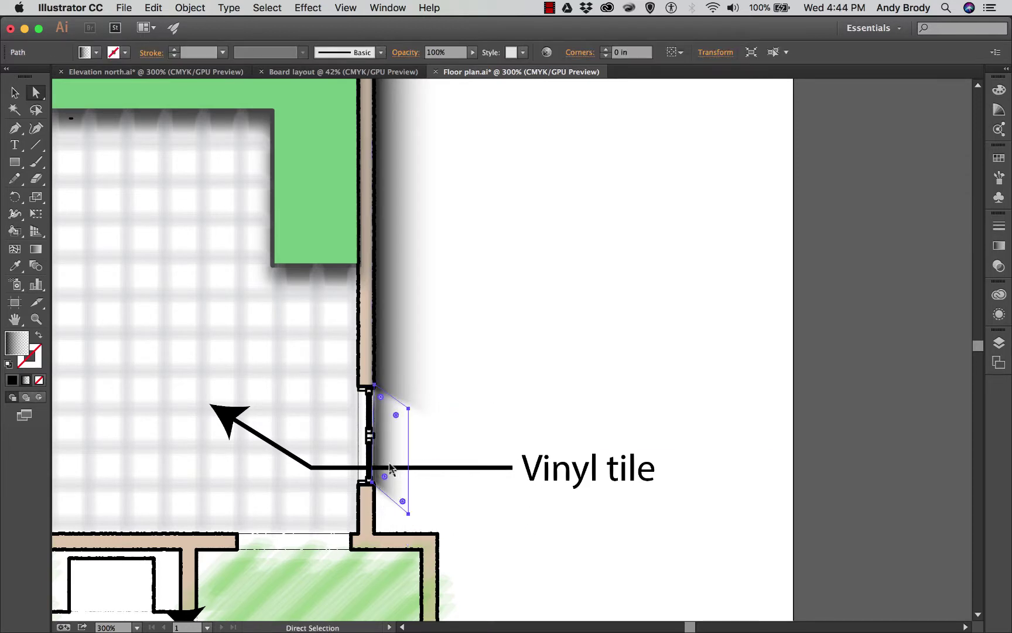
{"action": "left_click", "coordinate": [409, 407]}
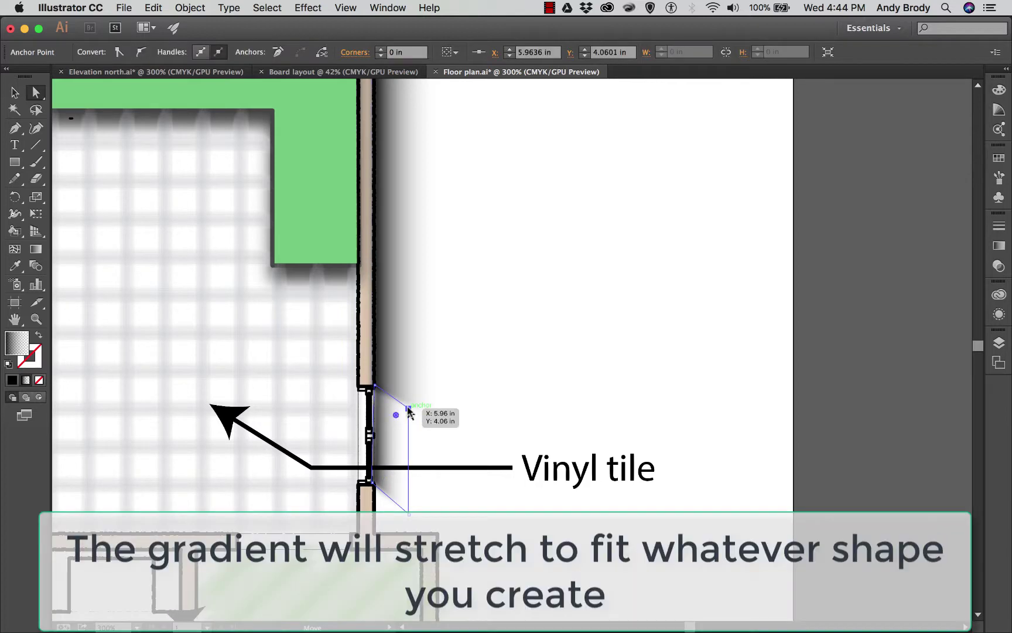
{"action": "left_click_drag", "start_coordinate": [408, 408], "coordinate": [409, 407]}
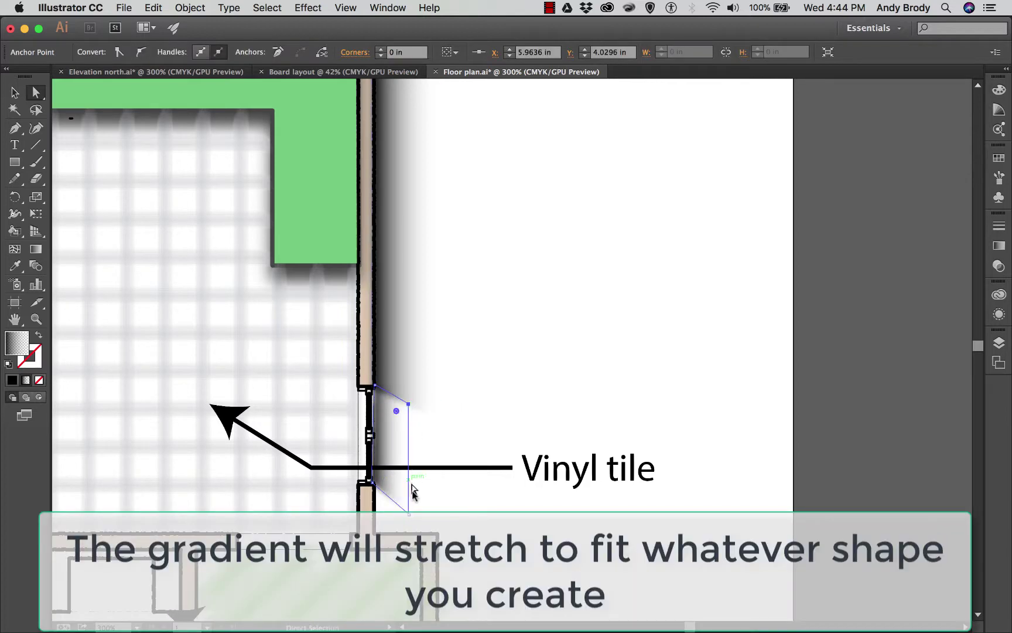
Move the window shadow's lower outer vertex slightly up and inward, and deselect the shadow
{"action": "left_click_drag", "start_coordinate": [410, 516], "coordinate": [398, 493]}
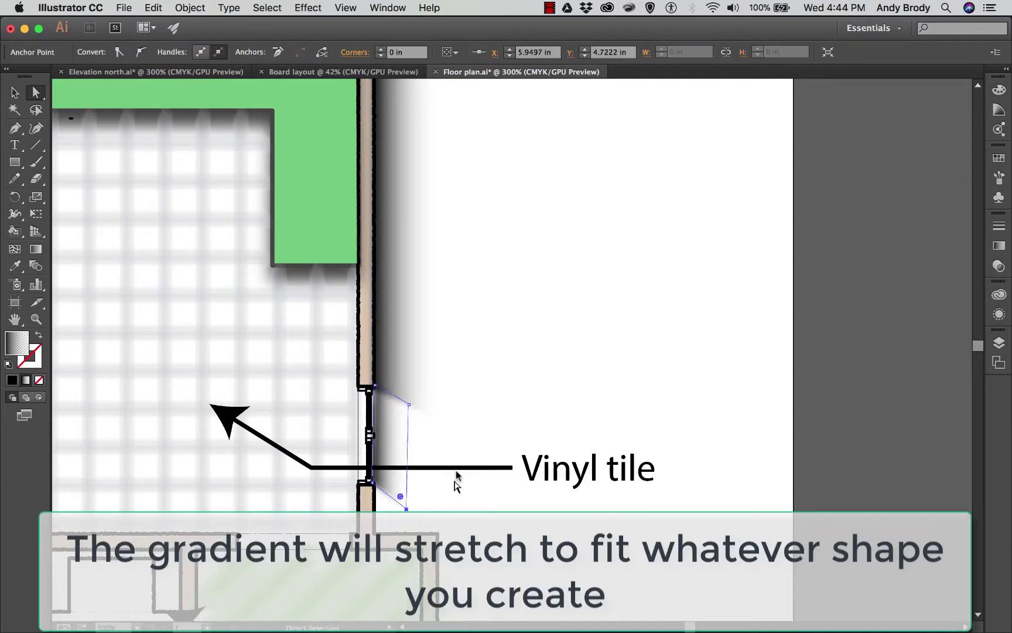
{"action": "left_click", "coordinate": [489, 446]}
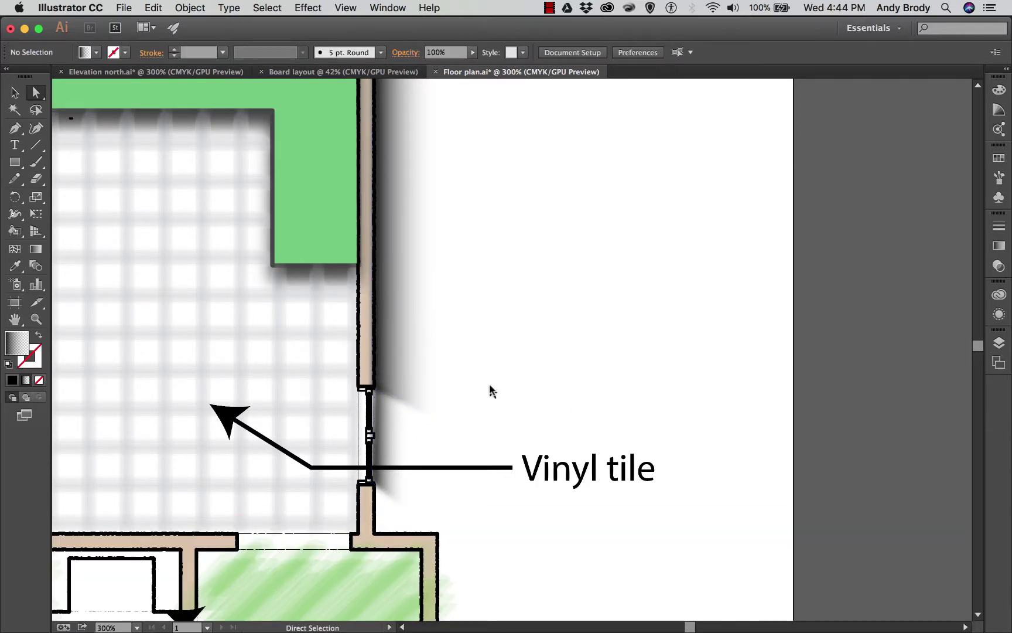
{"action": "key", "text": "super+minus"}
{"action": "key", "text": "super+minus"}
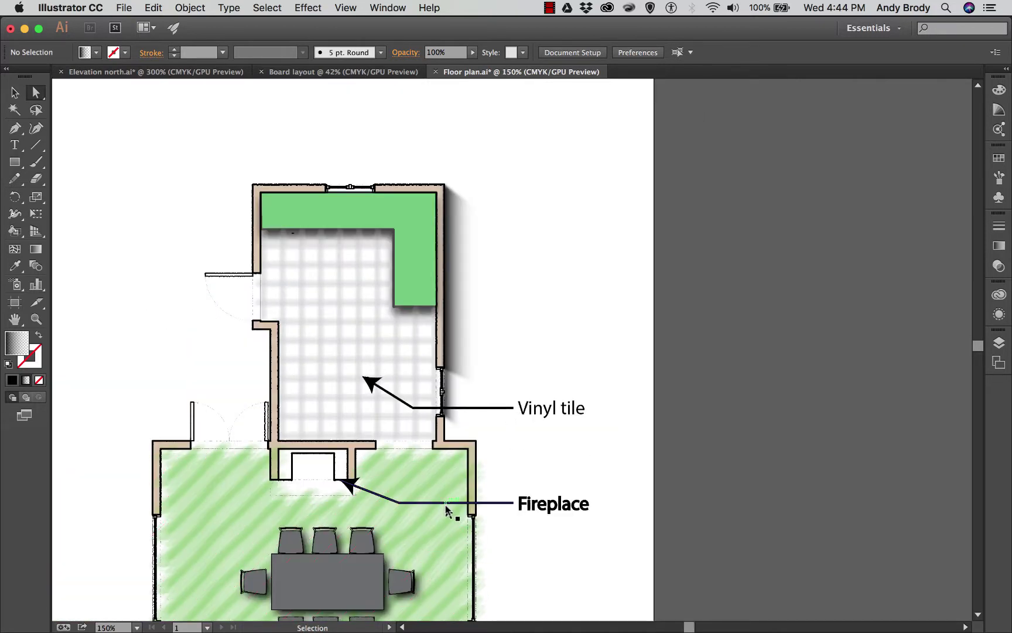
{"action": "key", "text": "super+minus"}
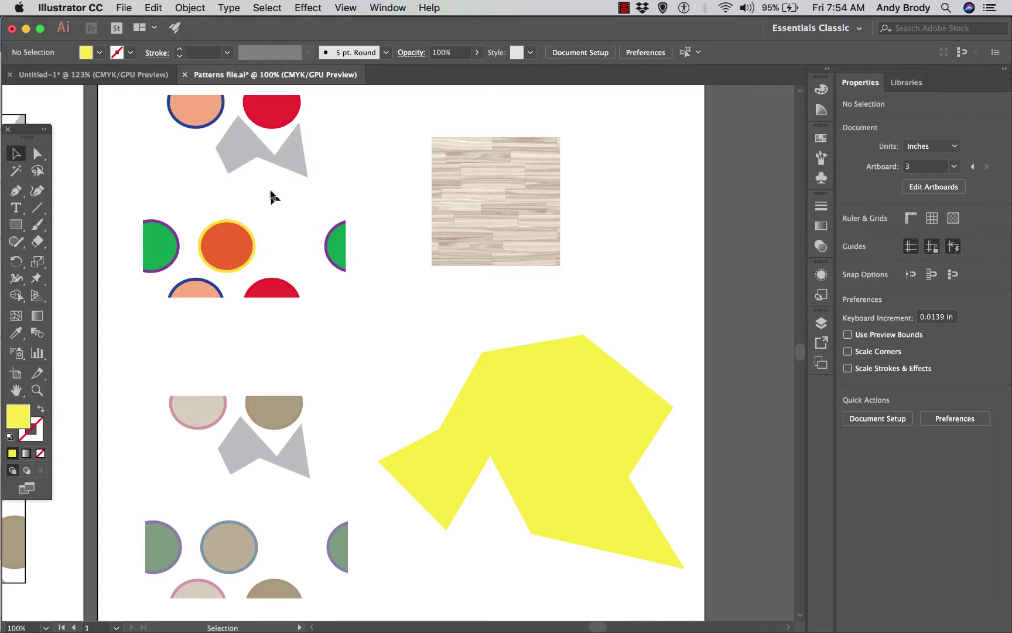
Fill the yellow irregular polygon with the muted circles-and-gray-shapes pattern swatch
{"action": "left_click", "coordinate": [543, 424]}
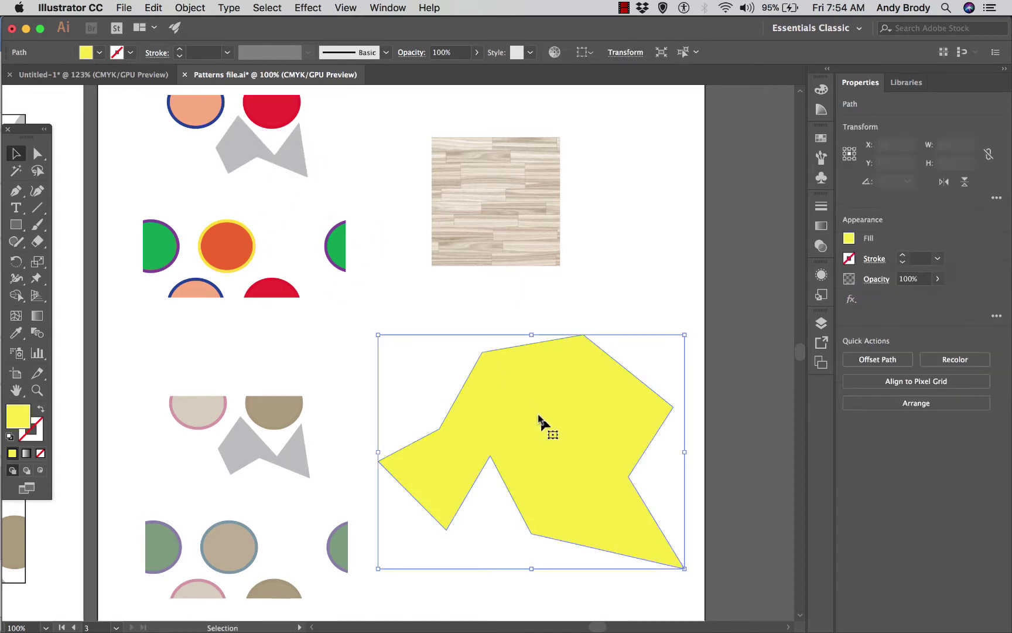
{"action": "left_click", "coordinate": [100, 52]}
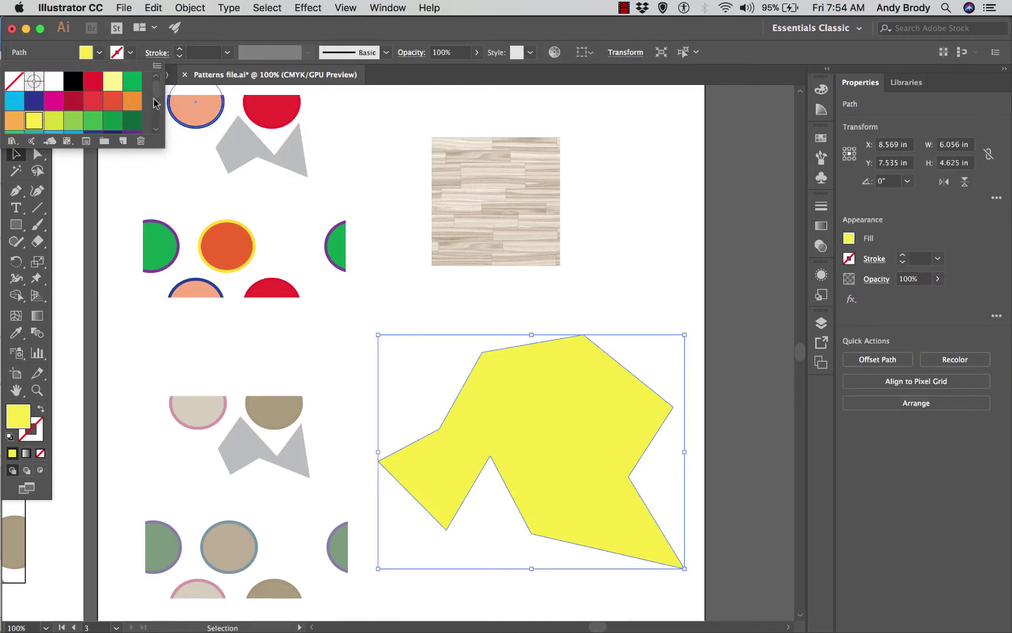
{"action": "scroll", "coordinate": [157, 105], "scroll_direction": "down", "scroll_amount": 3}
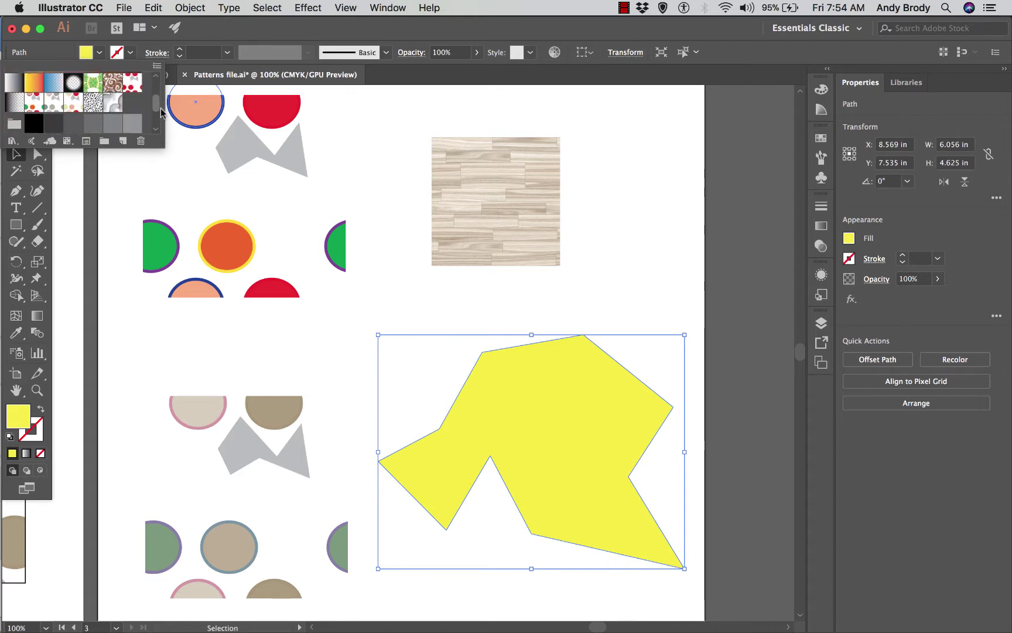
{"action": "left_click", "coordinate": [53, 98]}
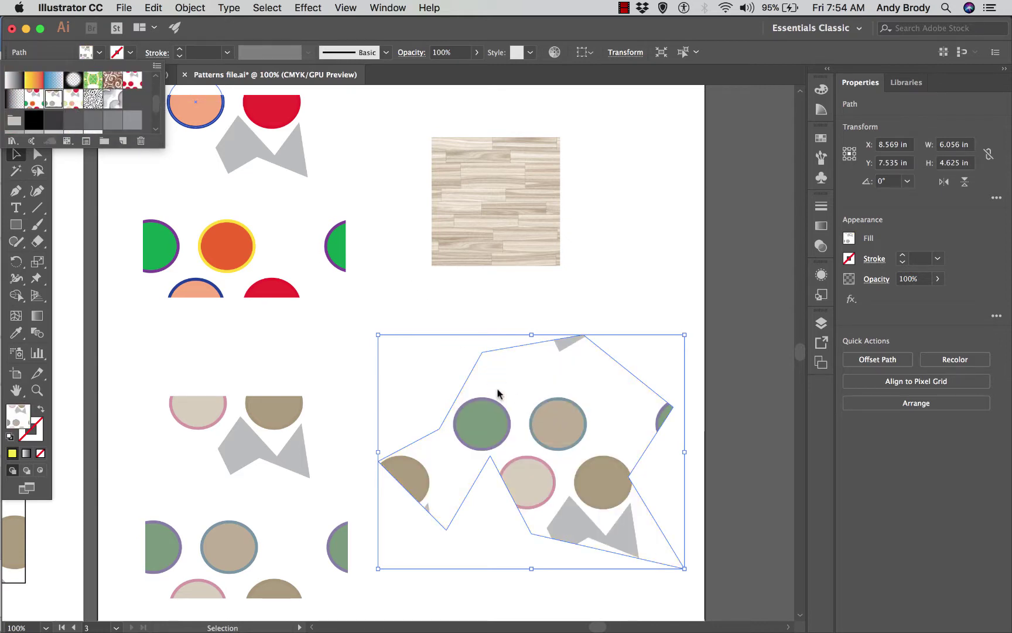
{"action": "left_click", "coordinate": [544, 417]}
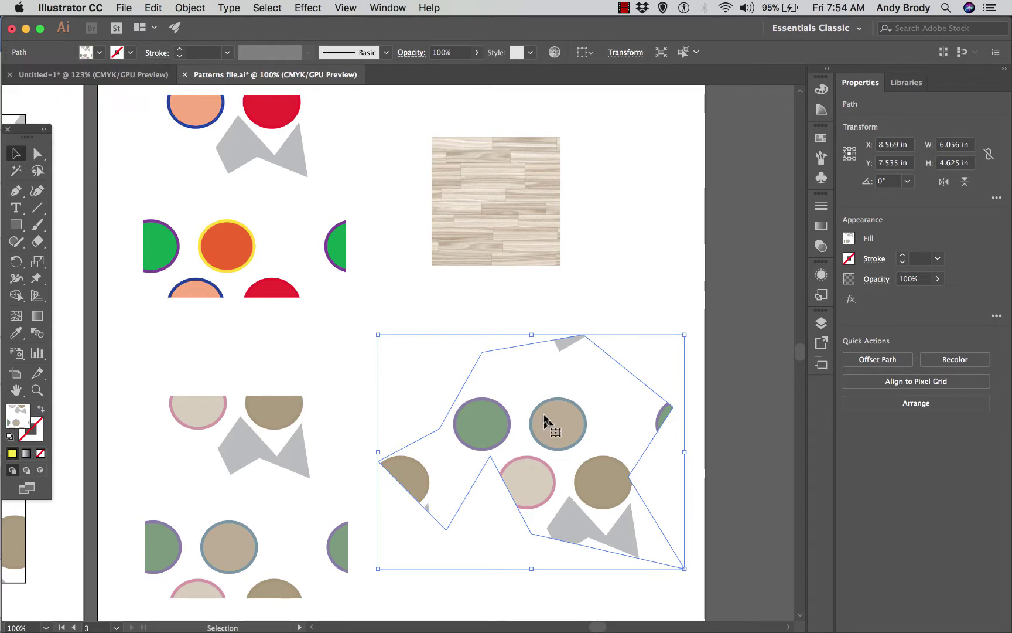
Scale only the polygon's pattern fill to 10%, with Transform Objects off and the preview on
{"action": "right_click", "coordinate": [545, 417]}
{"action": "mouse_move", "coordinate": [610, 549]}
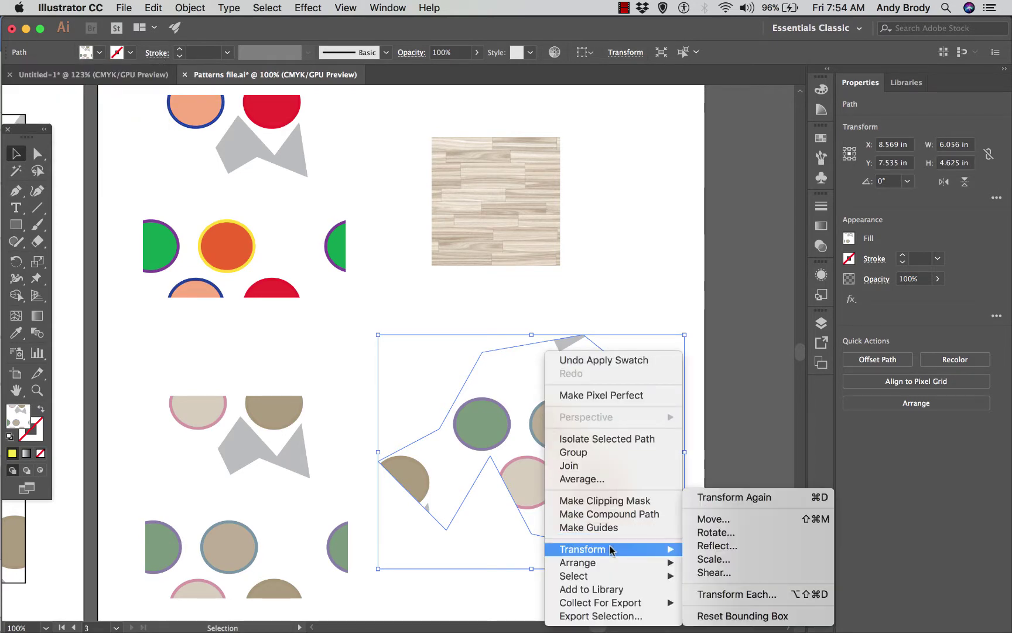
{"action": "left_click", "coordinate": [706, 559]}
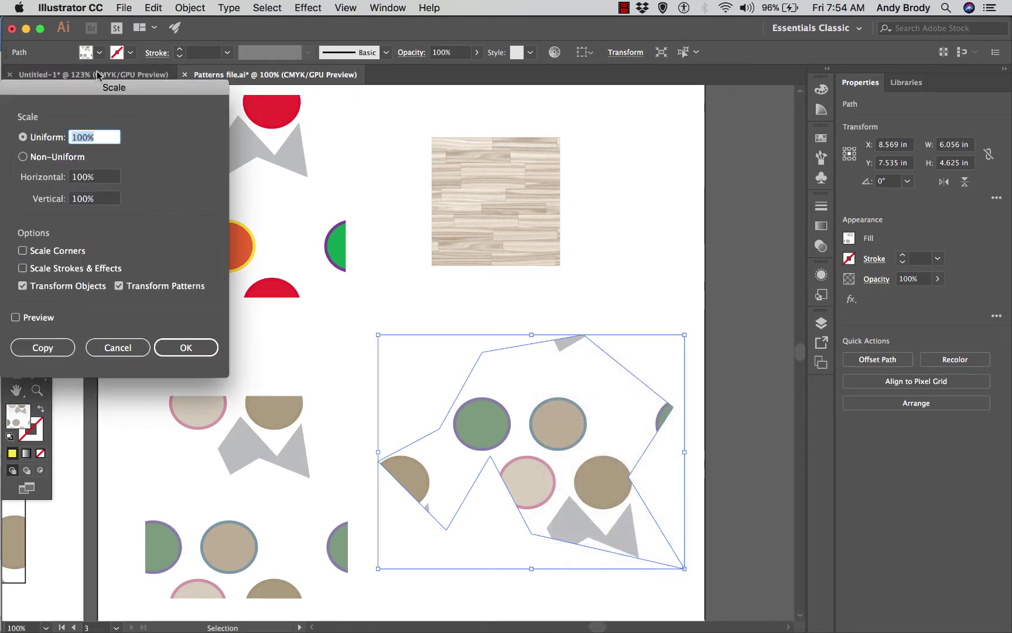
{"action": "left_click_drag", "start_coordinate": [88, 91], "coordinate": [193, 115]}
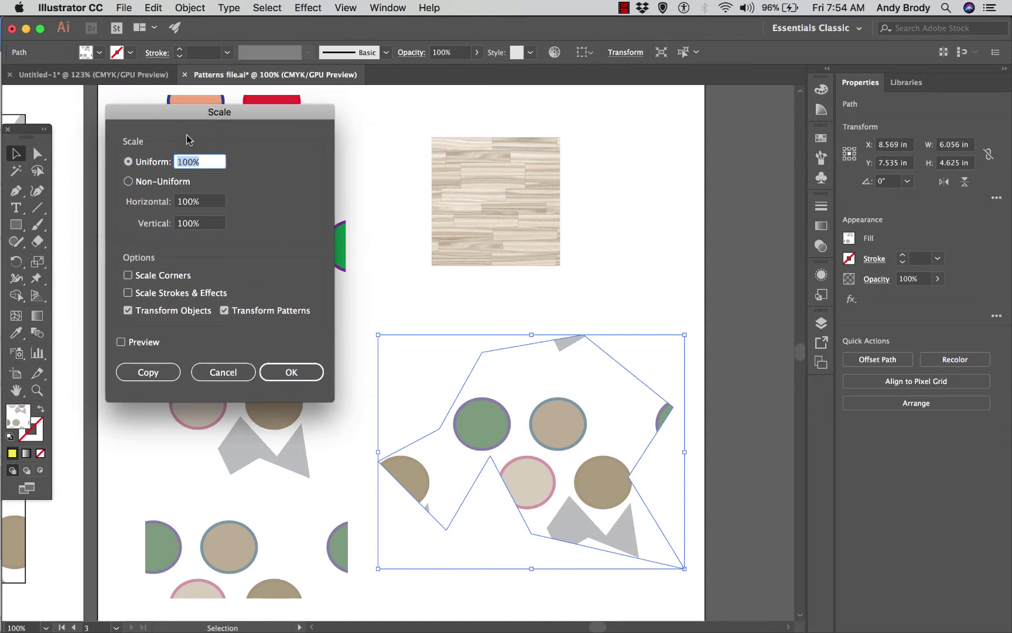
{"action": "type", "text": "10"}
{"action": "left_click", "coordinate": [203, 202]}
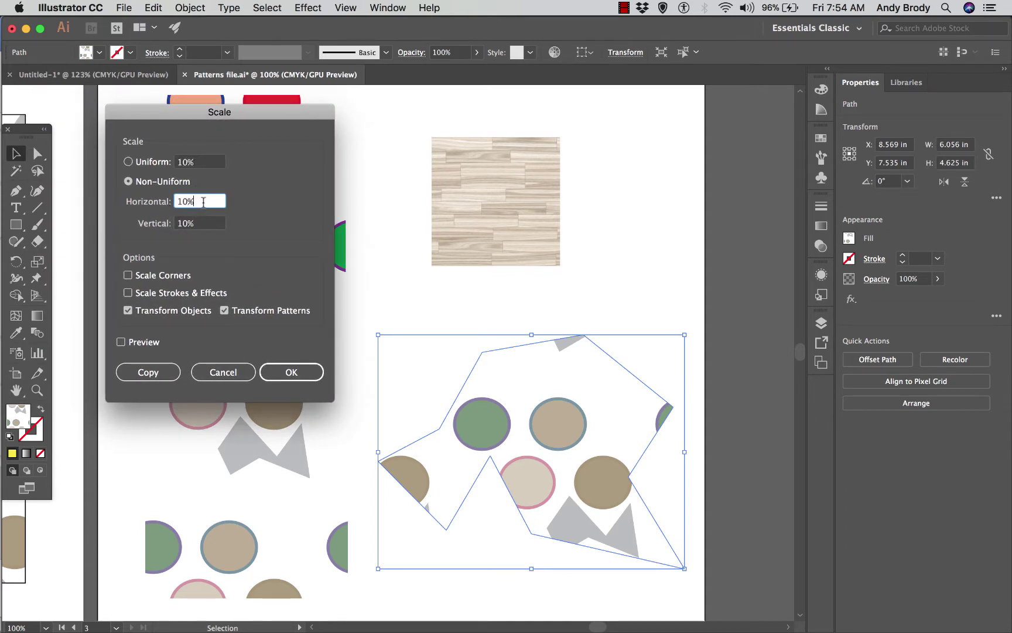
{"action": "left_click", "coordinate": [118, 342]}
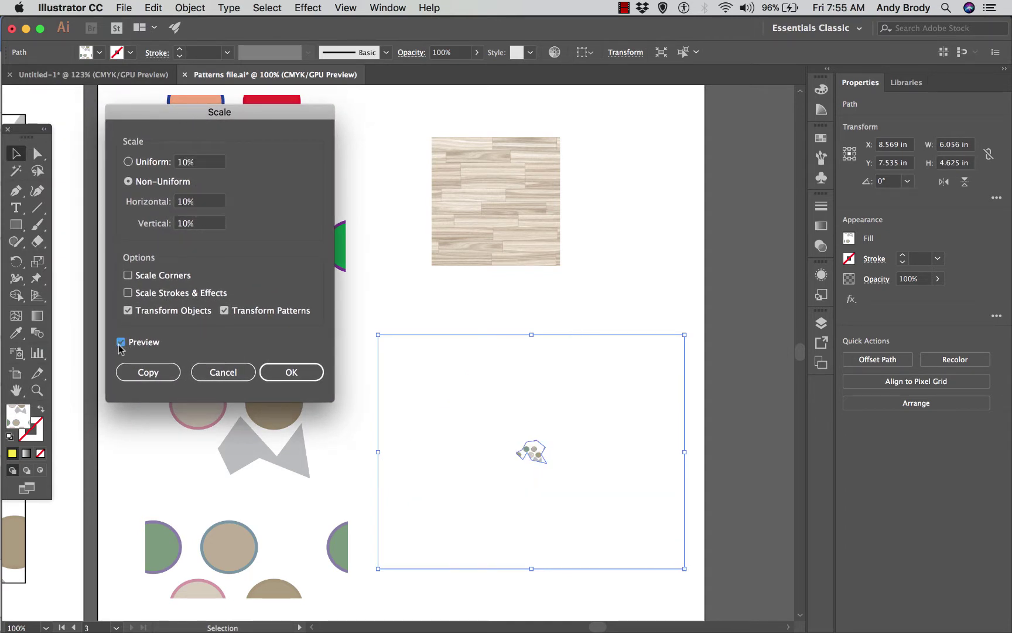
{"action": "left_click", "coordinate": [162, 316]}
{"action": "left_click", "coordinate": [280, 378]}
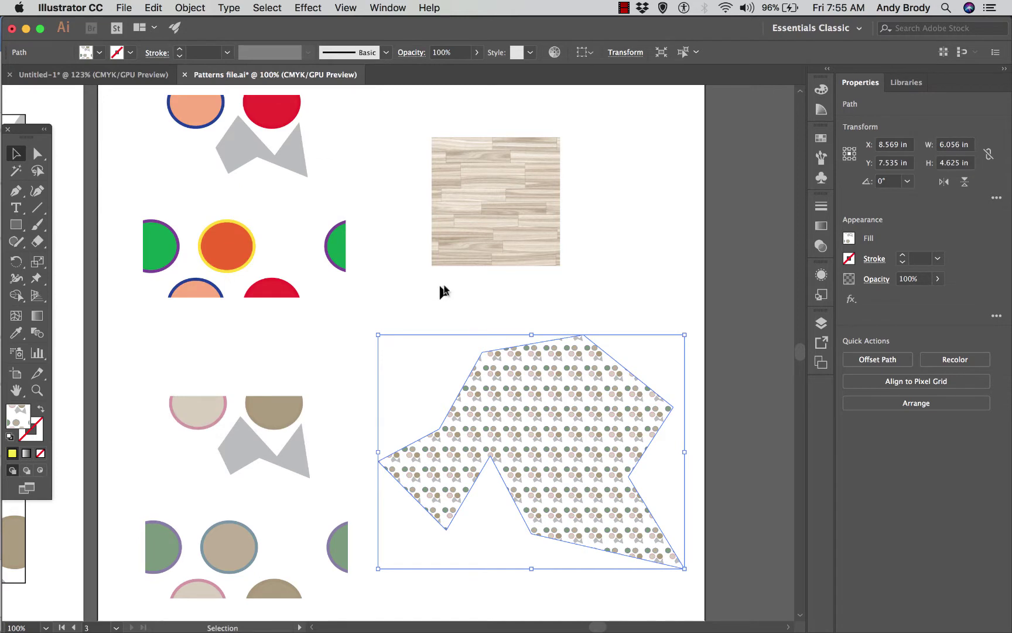
Make a pattern swatch from the wood planks image, keeping the default Grid tile settings
{"action": "left_click", "coordinate": [463, 281]}
{"action": "left_click", "coordinate": [492, 234]}
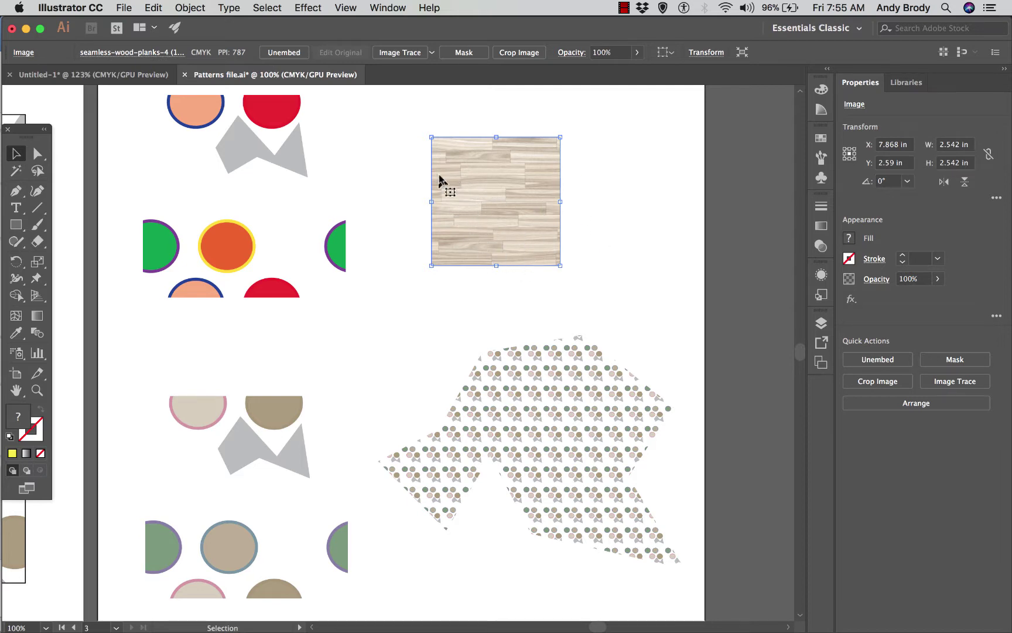
{"action": "left_click", "coordinate": [189, 8]}
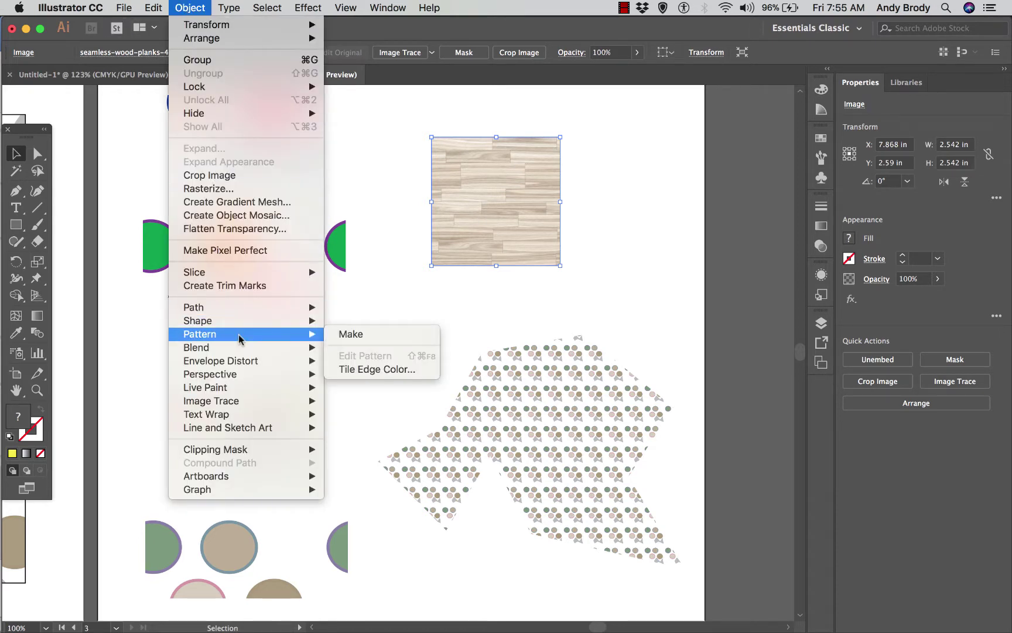
{"action": "mouse_move", "coordinate": [278, 337]}
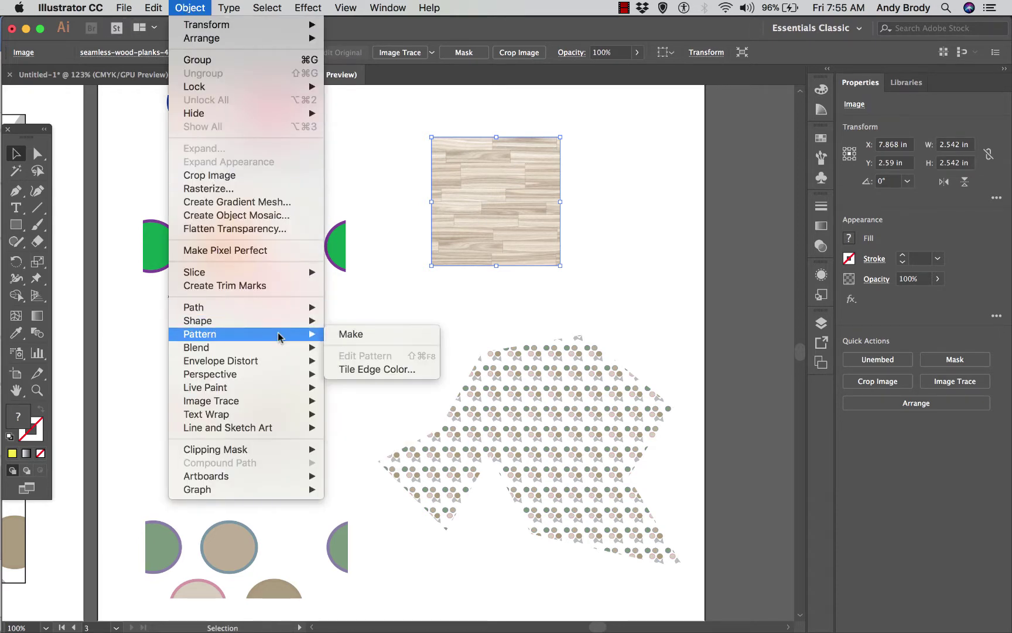
{"action": "left_click", "coordinate": [345, 334]}
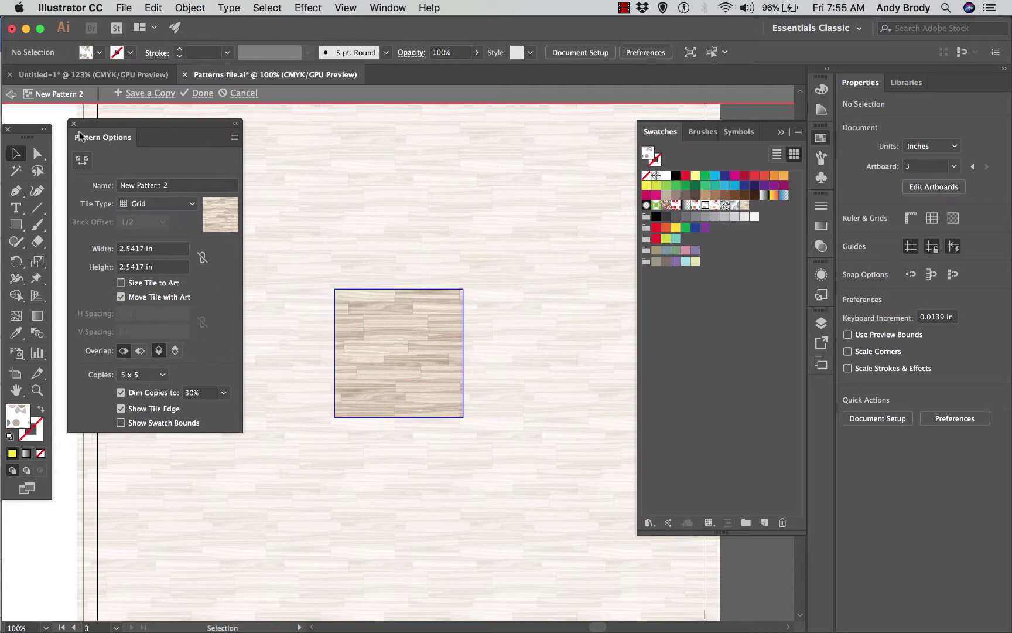
{"action": "left_click", "coordinate": [202, 94]}
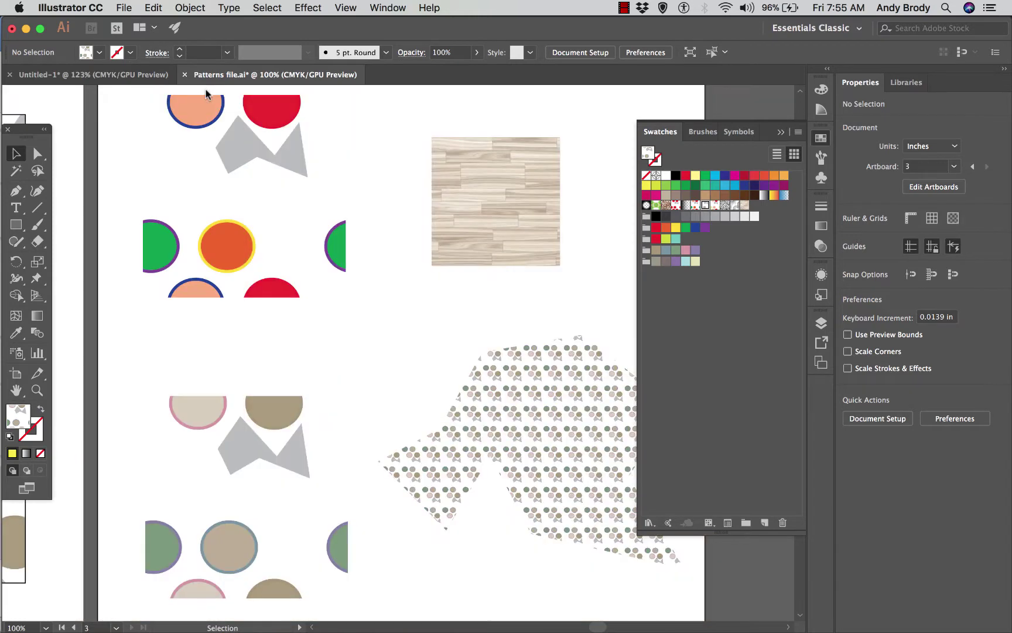
Fill the irregular polygon with the new wood planks pattern swatch
{"action": "left_click", "coordinate": [499, 419]}
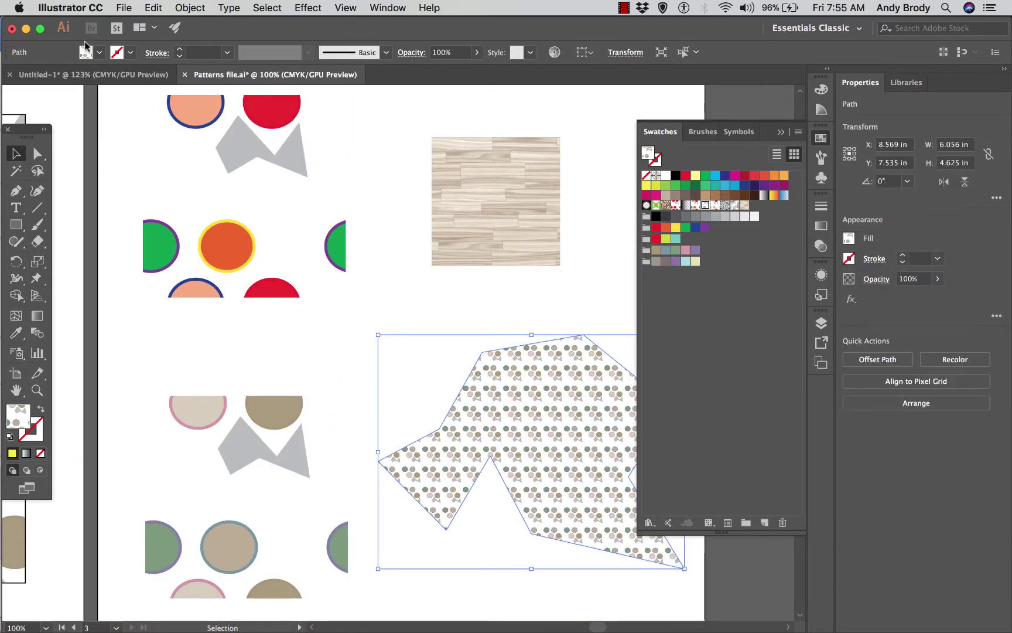
{"action": "left_click", "coordinate": [100, 52]}
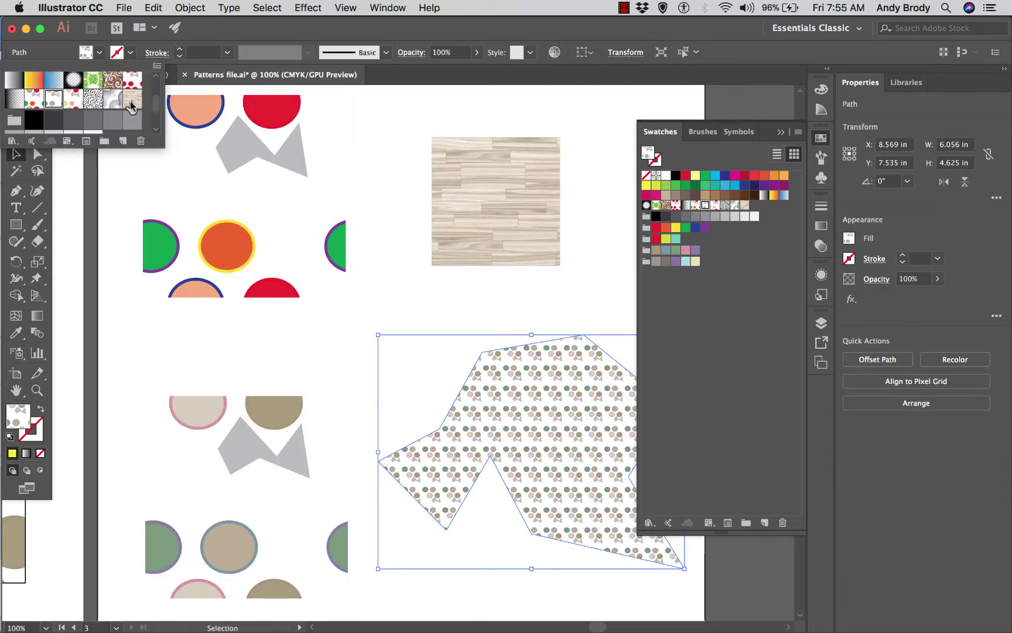
{"action": "left_click", "coordinate": [129, 100]}
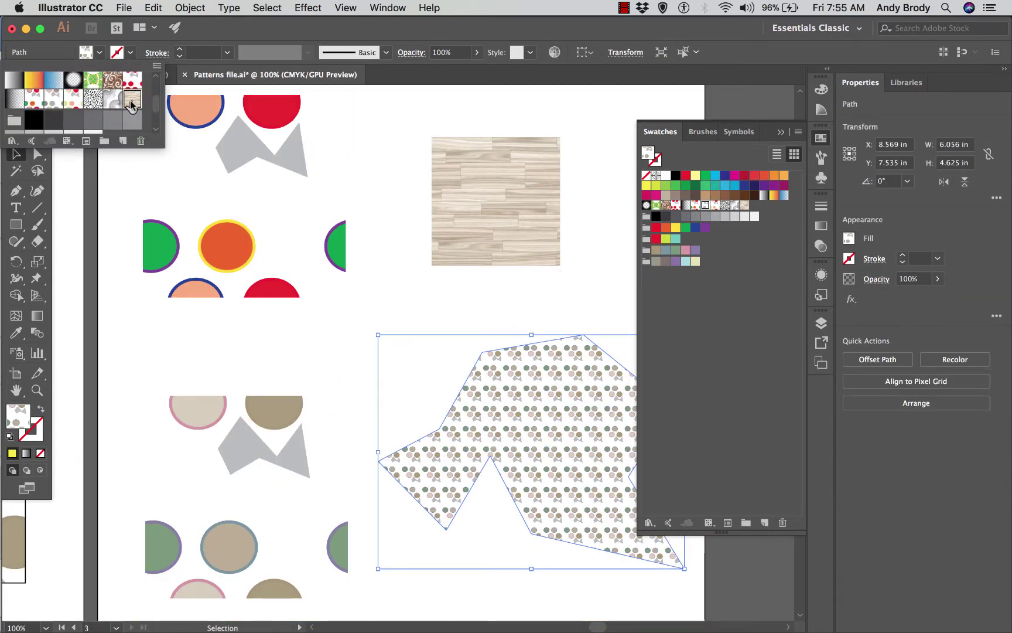
Try to restore the polygon's wood pattern to full size by applying a 100% scale to patterns only
{"action": "right_click", "coordinate": [522, 394]}
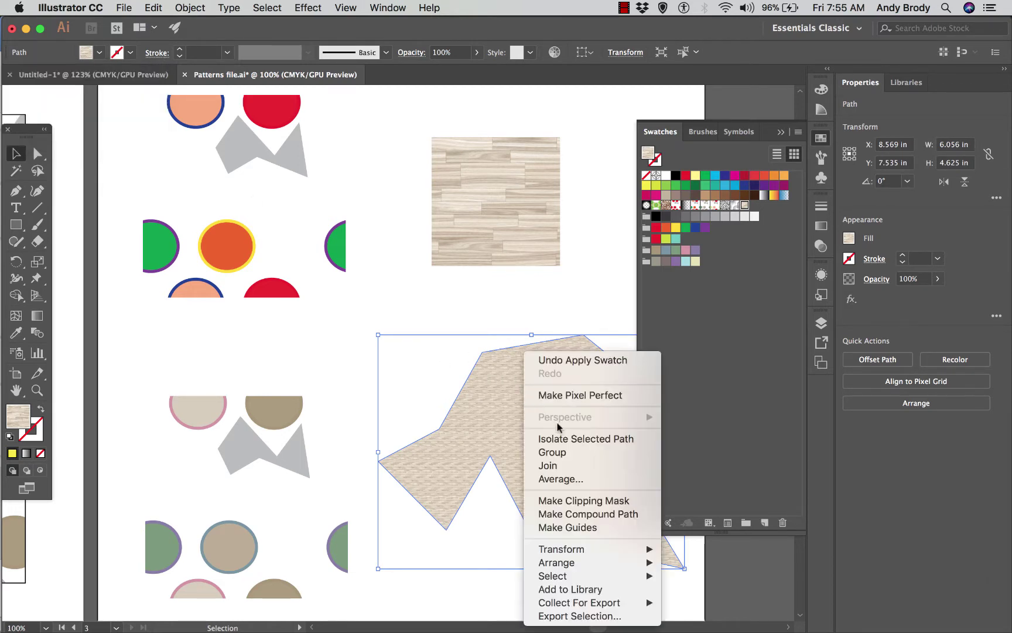
{"action": "mouse_move", "coordinate": [586, 549]}
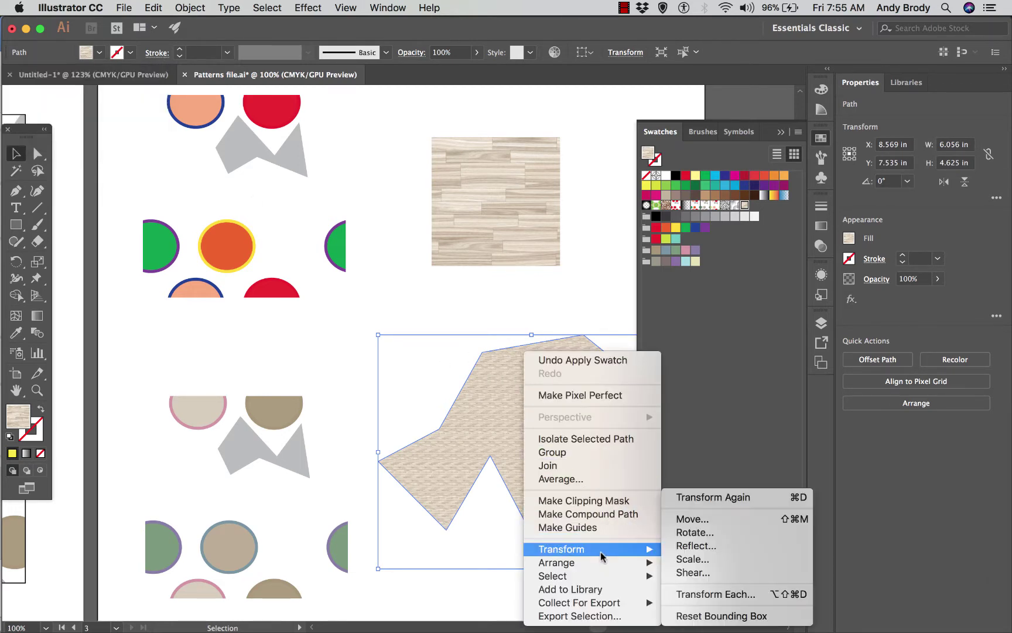
{"action": "left_click", "coordinate": [679, 558]}
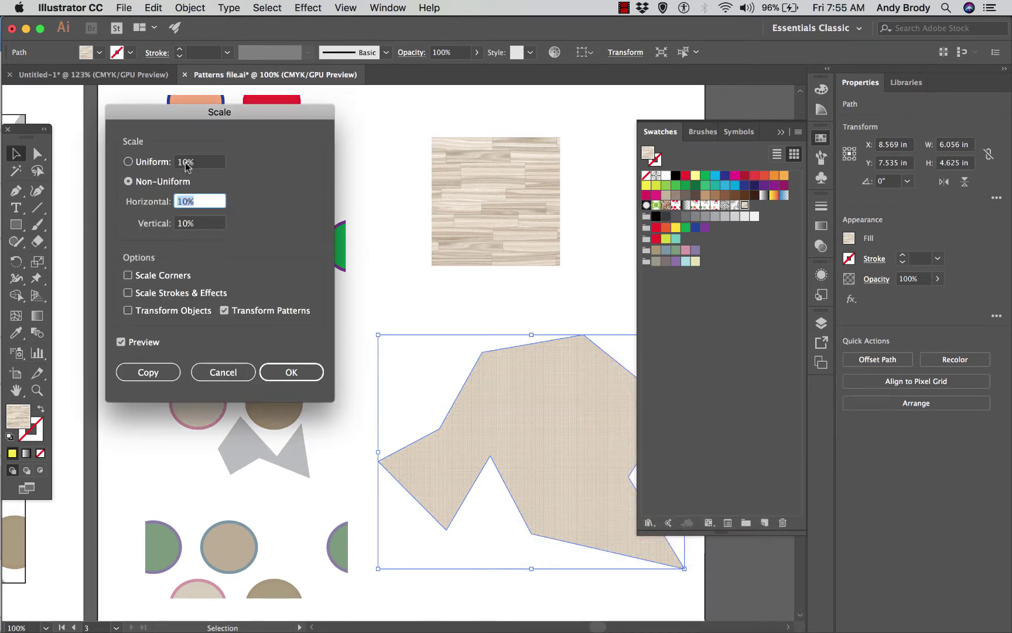
{"action": "left_click", "coordinate": [186, 162]}
{"action": "type", "text": "0"}
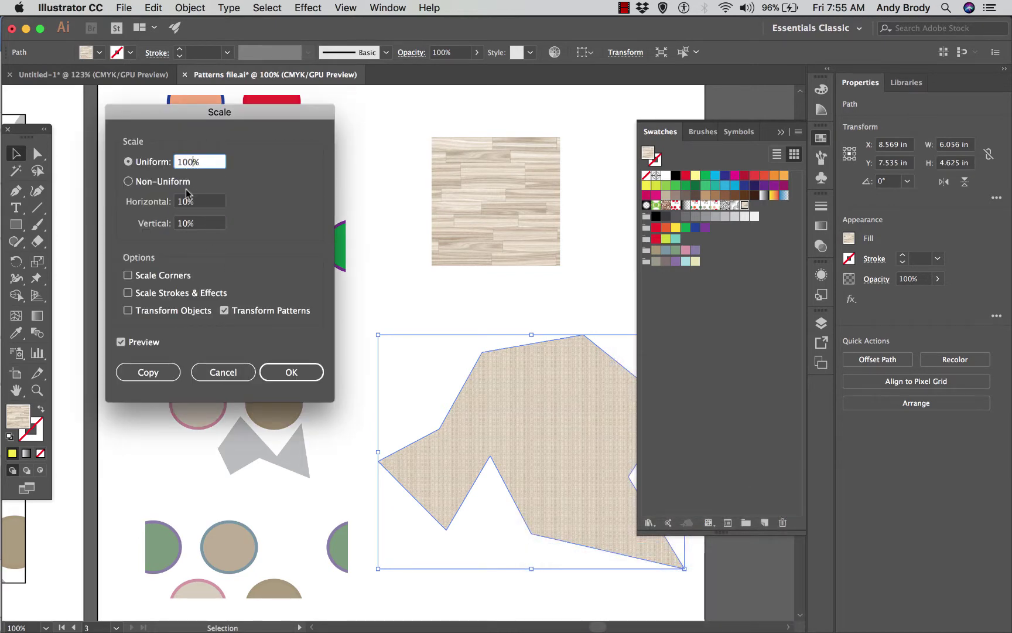
{"action": "left_click", "coordinate": [193, 203]}
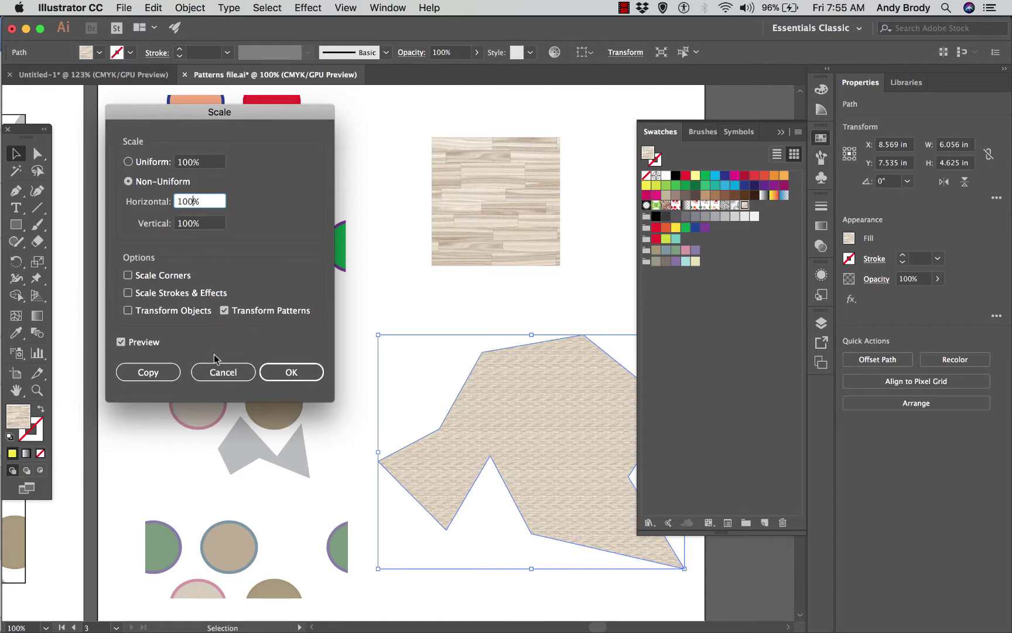
{"action": "left_click", "coordinate": [294, 375]}
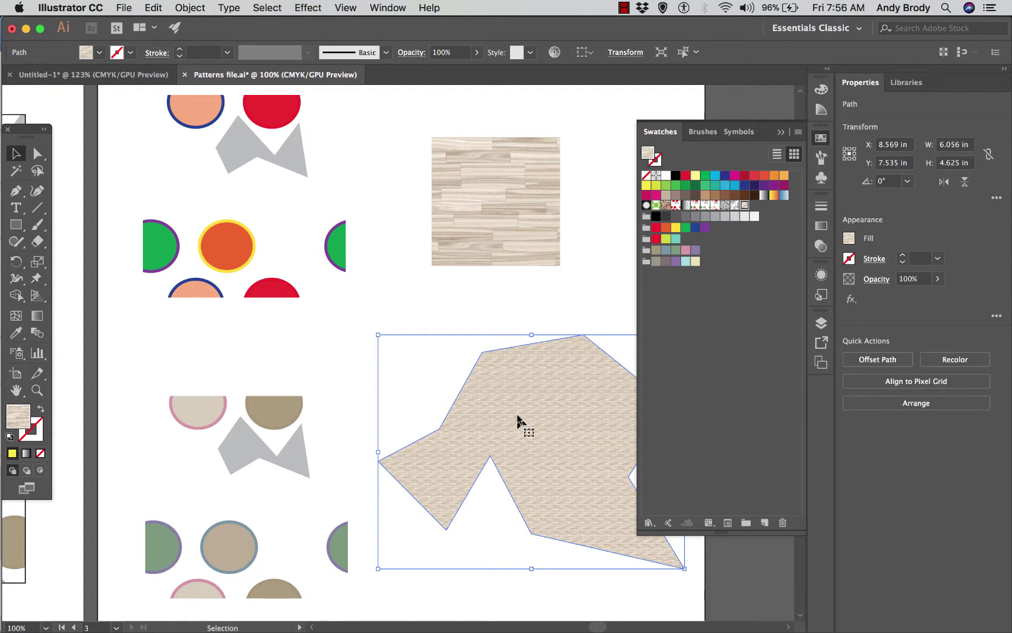
Collapse the swatches and enlarge the polygon's wood pattern by 500%, scaling only the pattern and not the object
{"action": "left_click", "coordinate": [780, 133]}
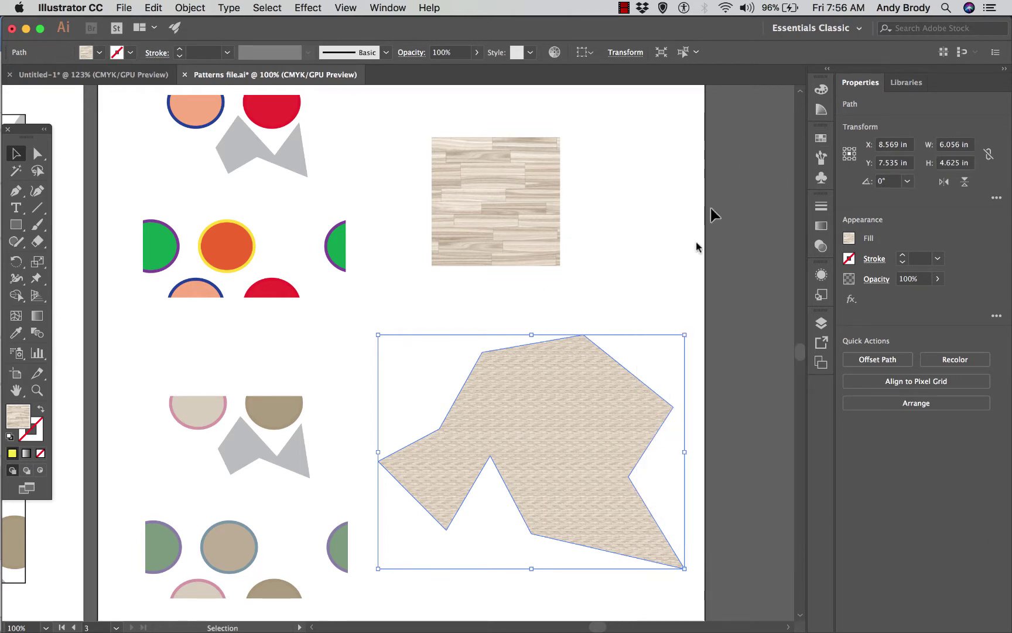
{"action": "right_click", "coordinate": [563, 382]}
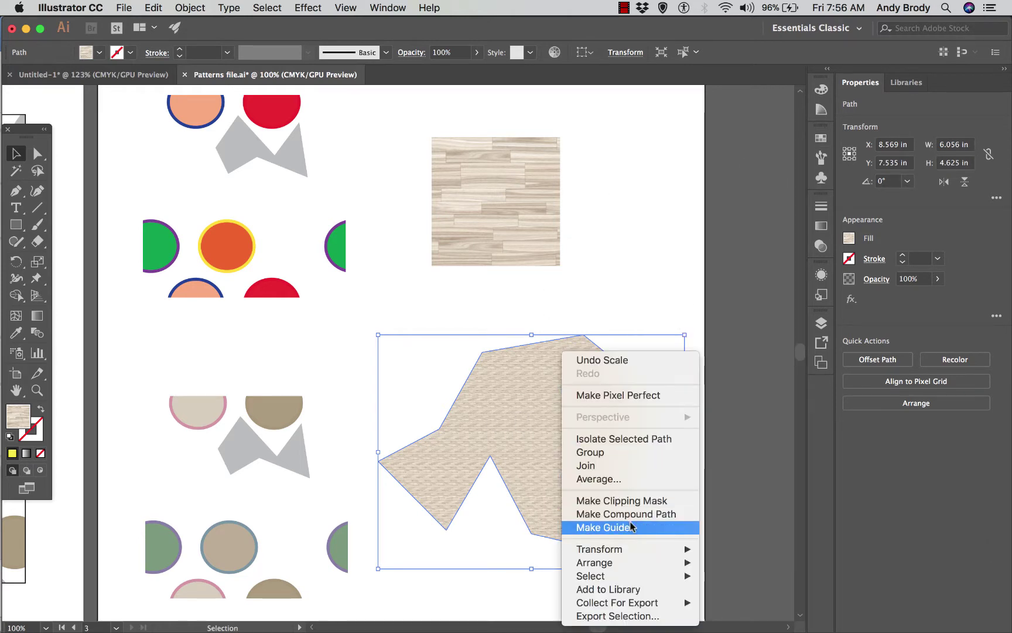
{"action": "mouse_move", "coordinate": [639, 549]}
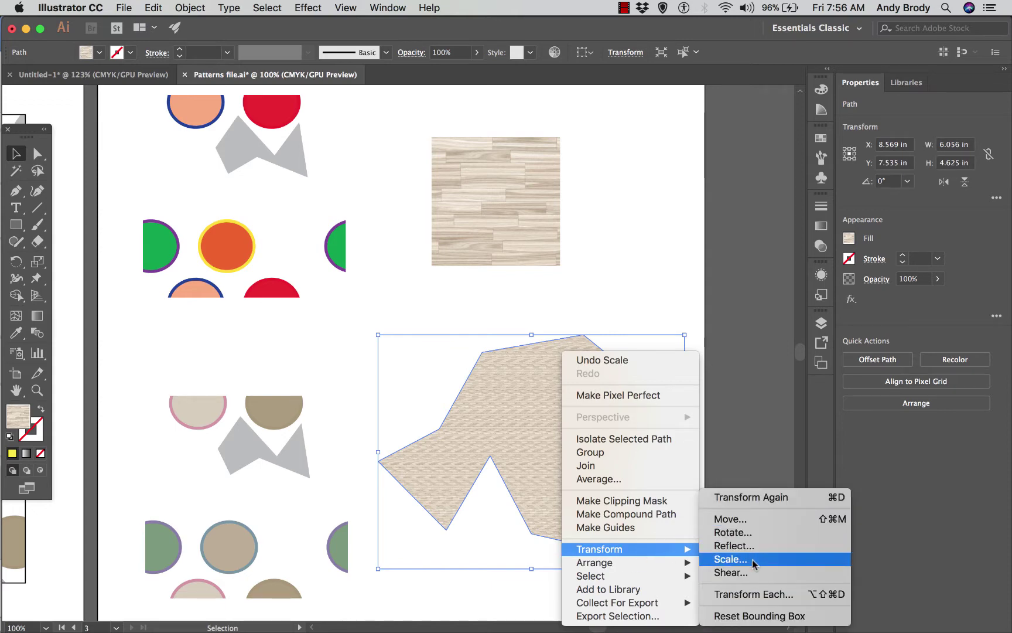
{"action": "left_click", "coordinate": [754, 559]}
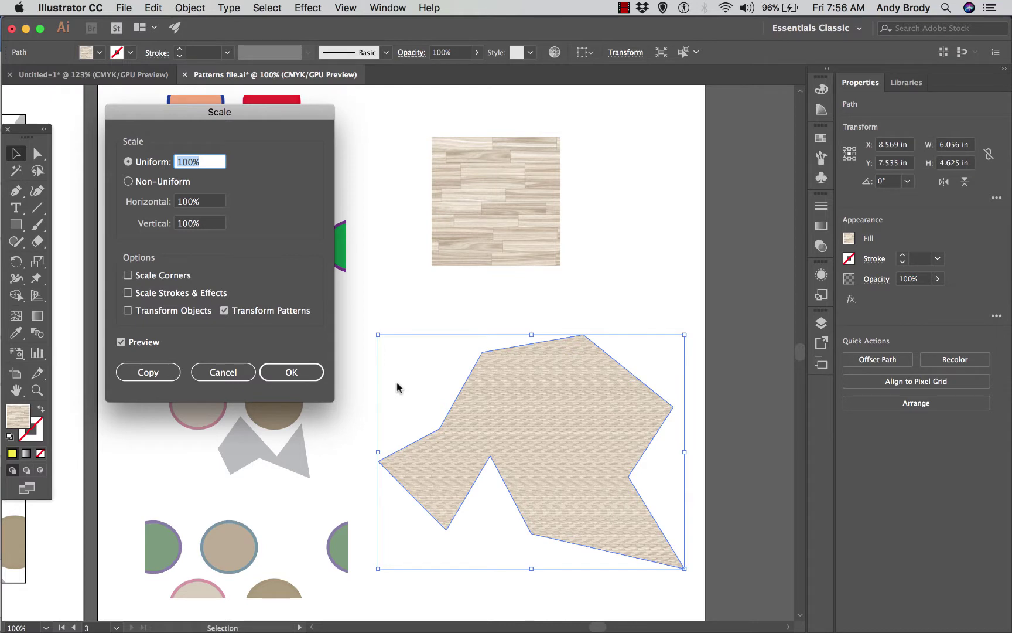
{"action": "left_click", "coordinate": [179, 162]}
{"action": "left_click", "coordinate": [192, 162]}
{"action": "key", "text": "BackSpace"}
{"action": "key", "text": "BackSpace"}
{"action": "key", "text": "BackSpace"}
{"action": "type", "text": "500"}
{"action": "left_click", "coordinate": [193, 201]}
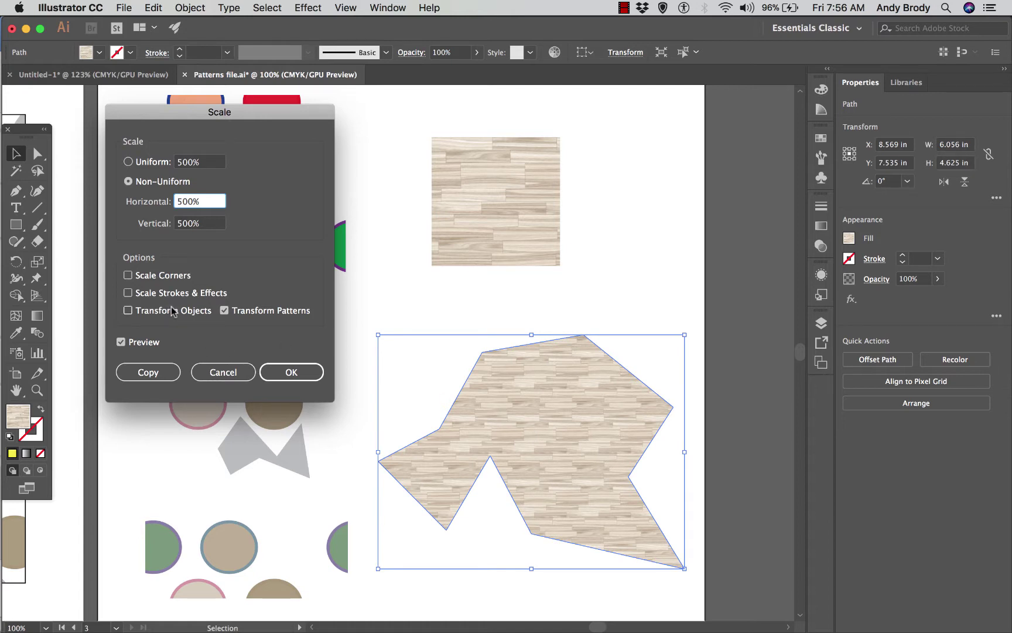
{"action": "left_click", "coordinate": [292, 372]}
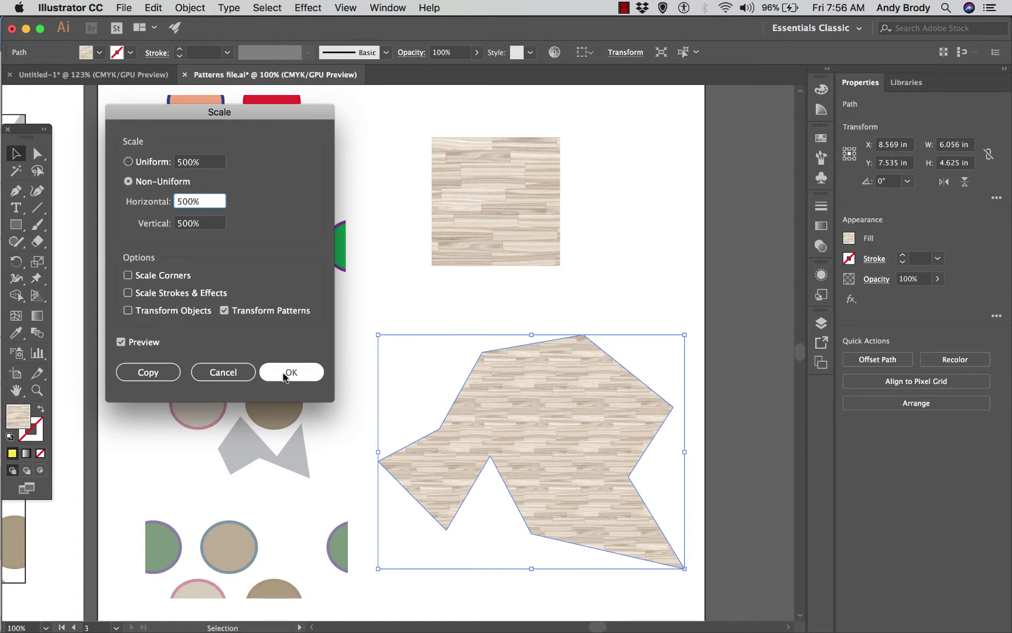
{"action": "left_click", "coordinate": [430, 387]}
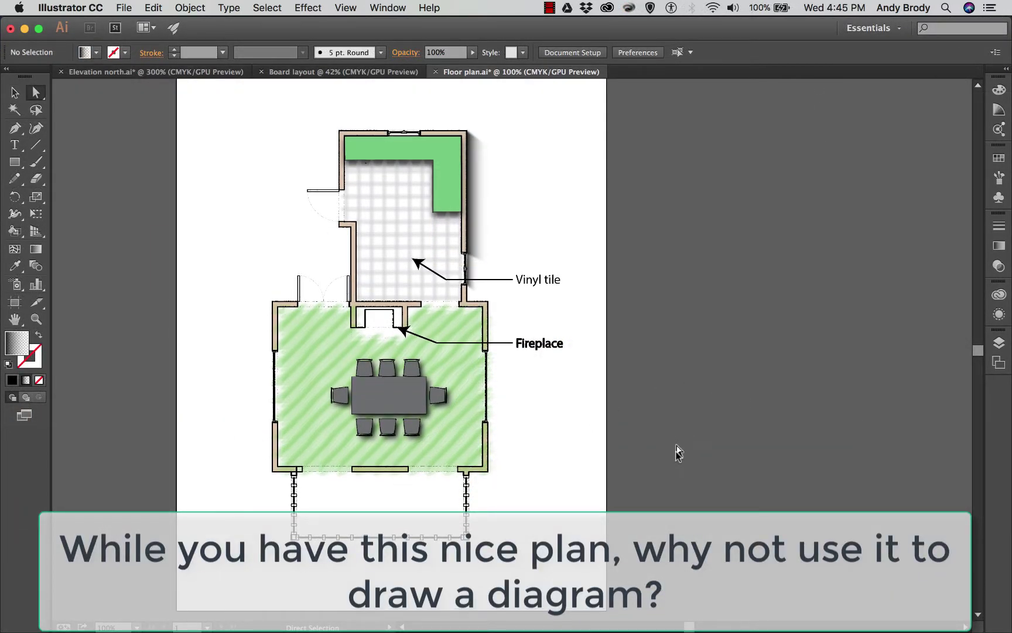
Add a new blank artboard beside the floor plan's artboard
{"action": "left_click_drag", "start_coordinate": [689, 626], "coordinate": [693, 627]}
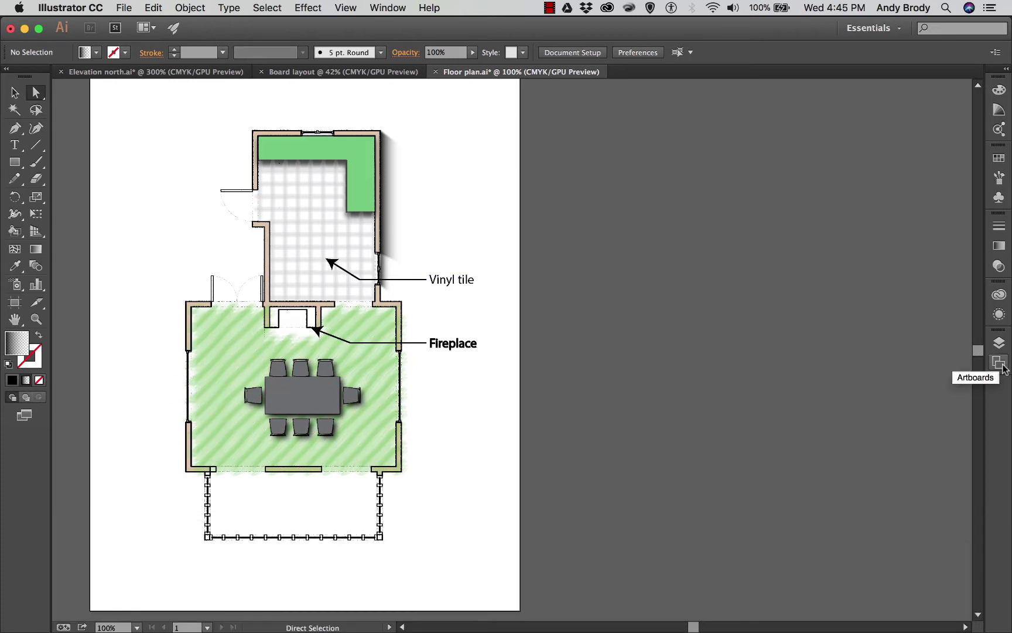
{"action": "left_click", "coordinate": [999, 363]}
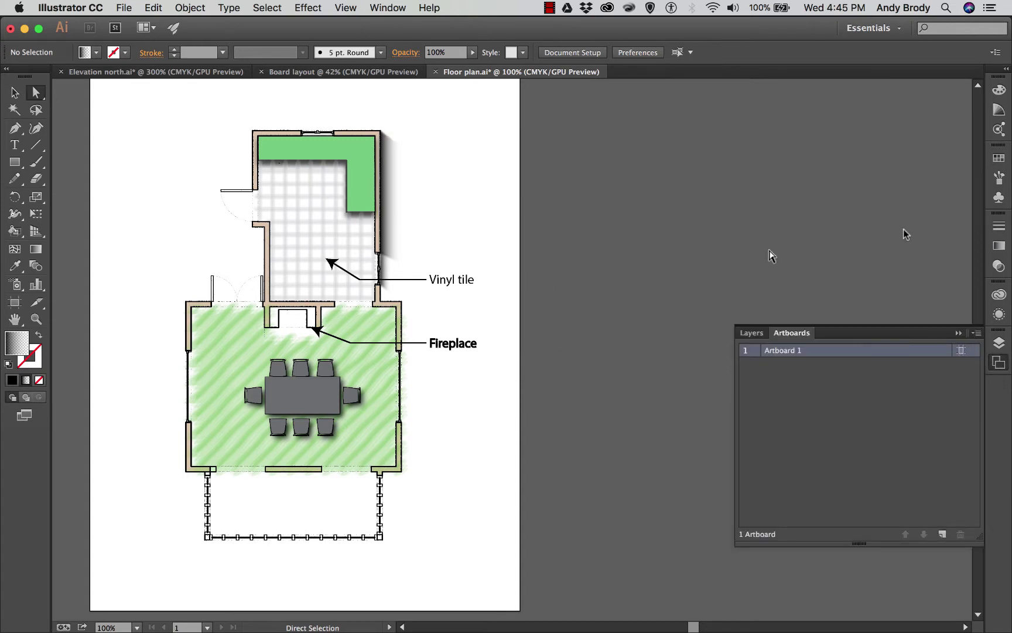
{"action": "left_click", "coordinate": [976, 333]}
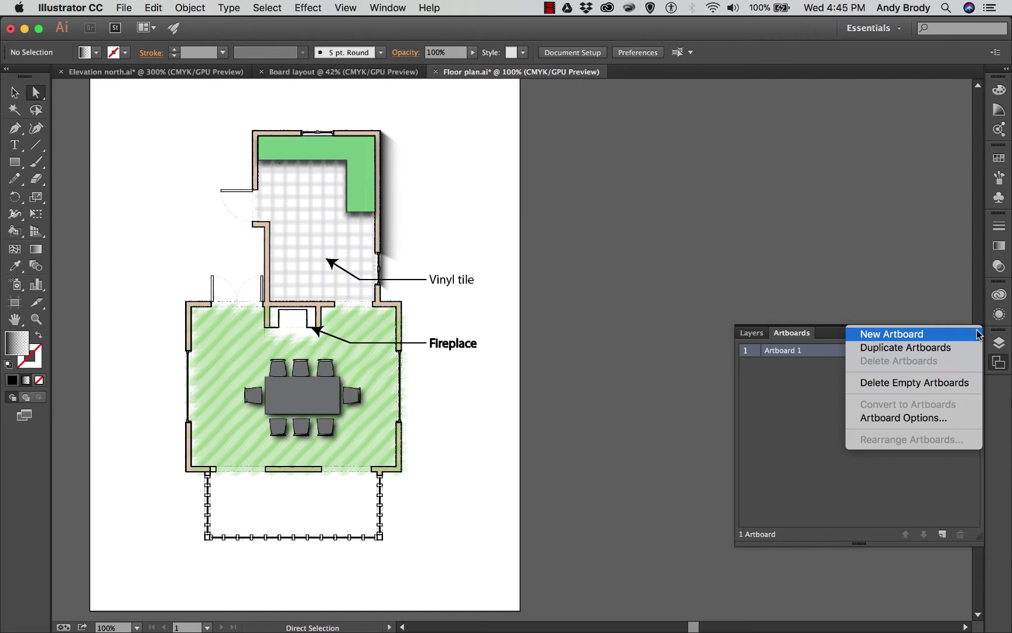
{"action": "left_click", "coordinate": [910, 340]}
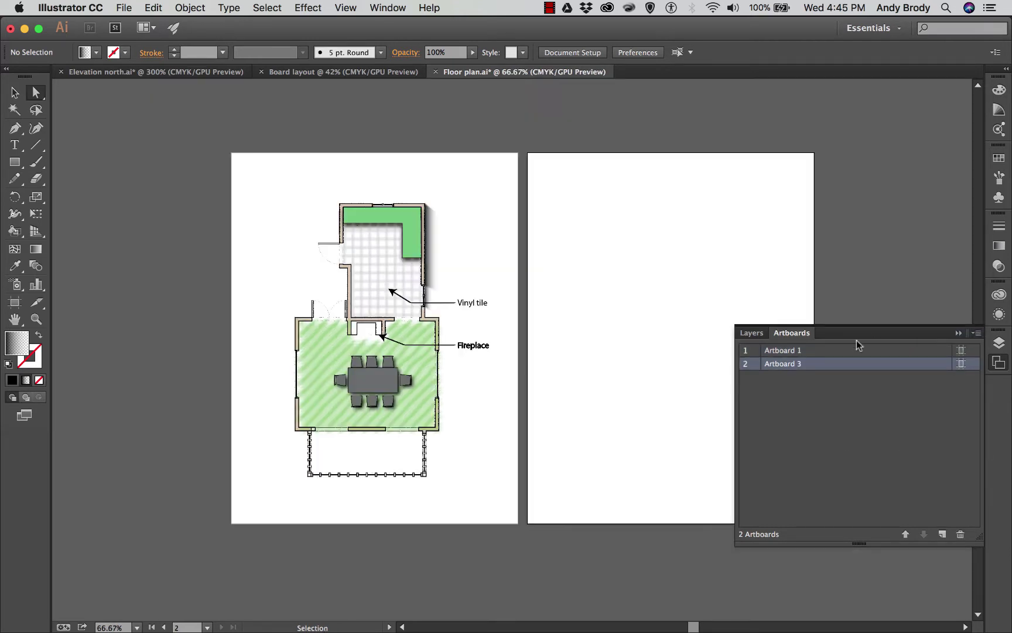
{"action": "left_click", "coordinate": [958, 333]}
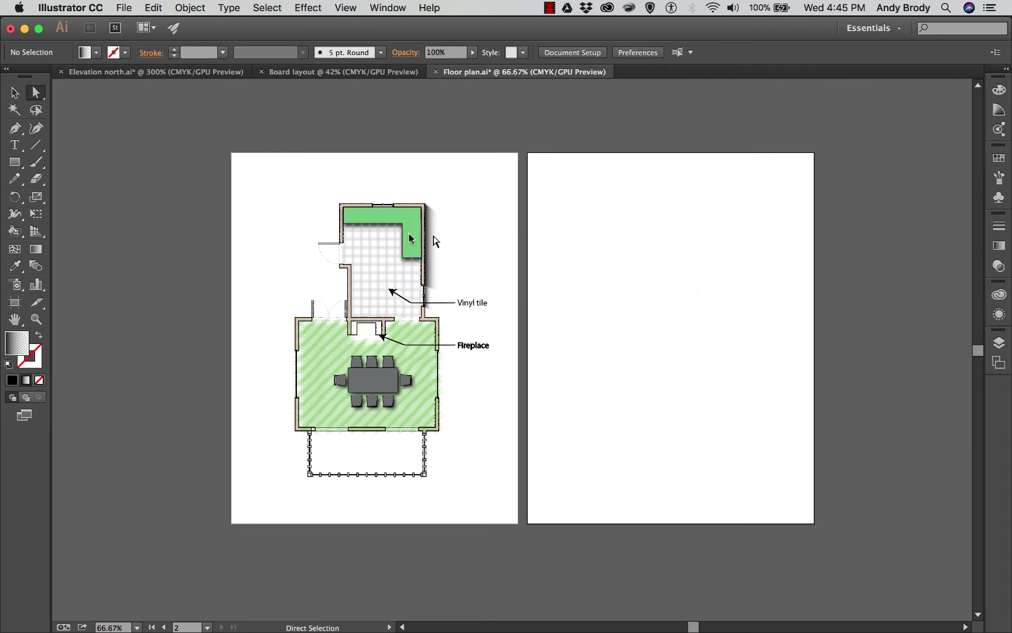
Shrink the new artboard to about 6.94 by 8.71 in and shift it slightly upward beside the plan
{"action": "left_click", "coordinate": [15, 306]}
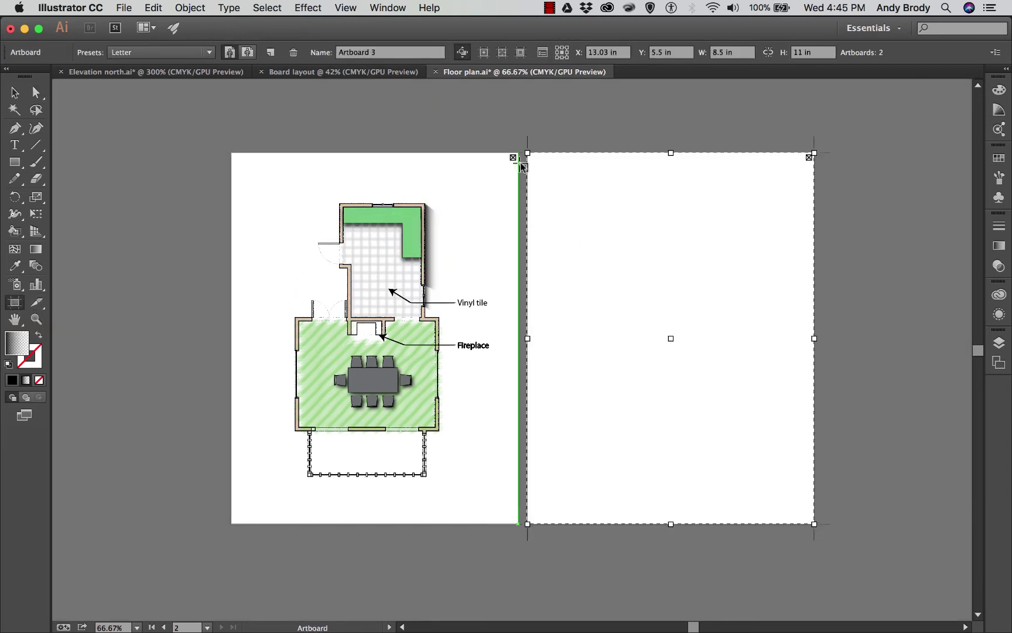
{"action": "left_click_drag", "start_coordinate": [527, 153], "coordinate": [572, 218]}
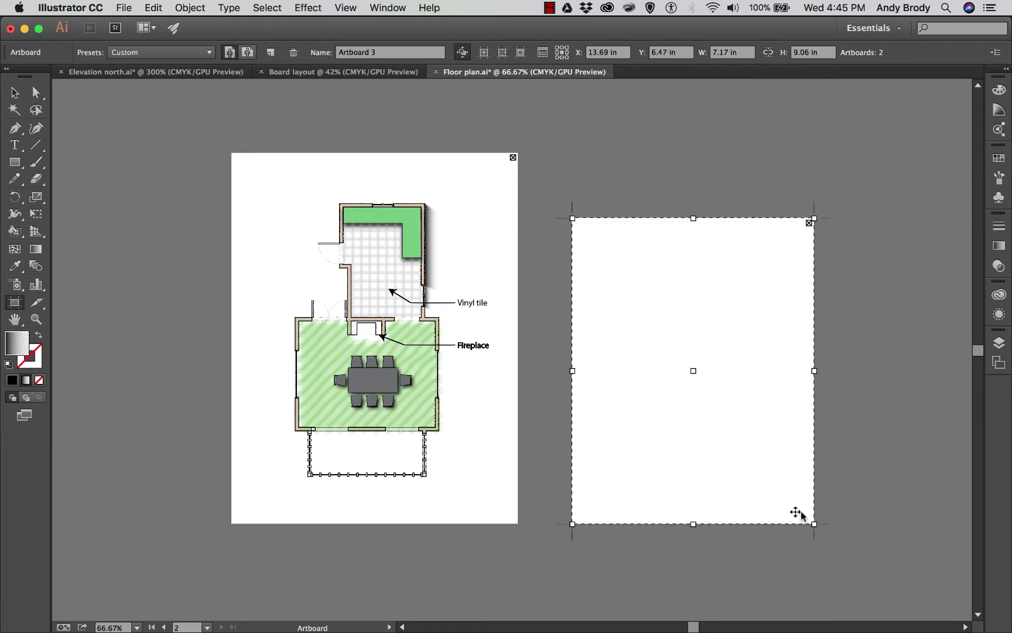
{"action": "left_click_drag", "start_coordinate": [742, 457], "coordinate": [737, 438]}
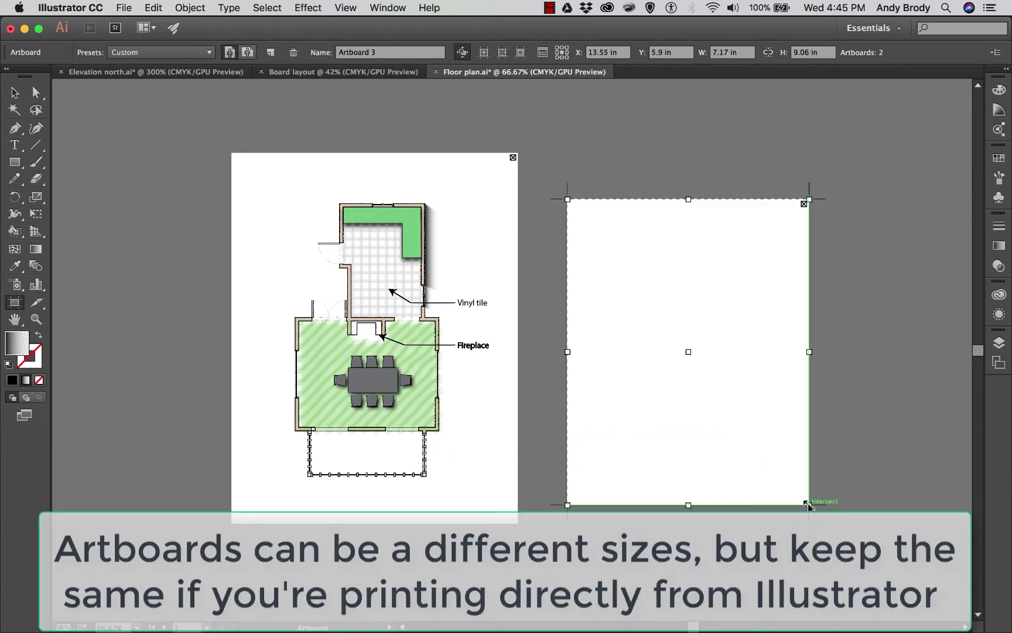
{"action": "left_click_drag", "start_coordinate": [810, 505], "coordinate": [802, 493]}
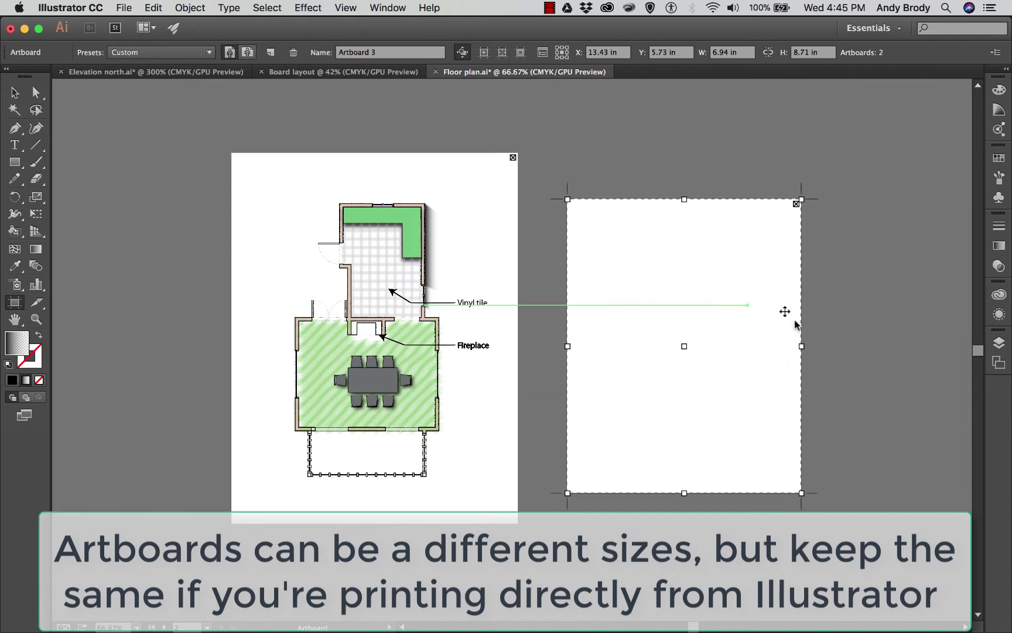
{"action": "key", "text": "Escape"}
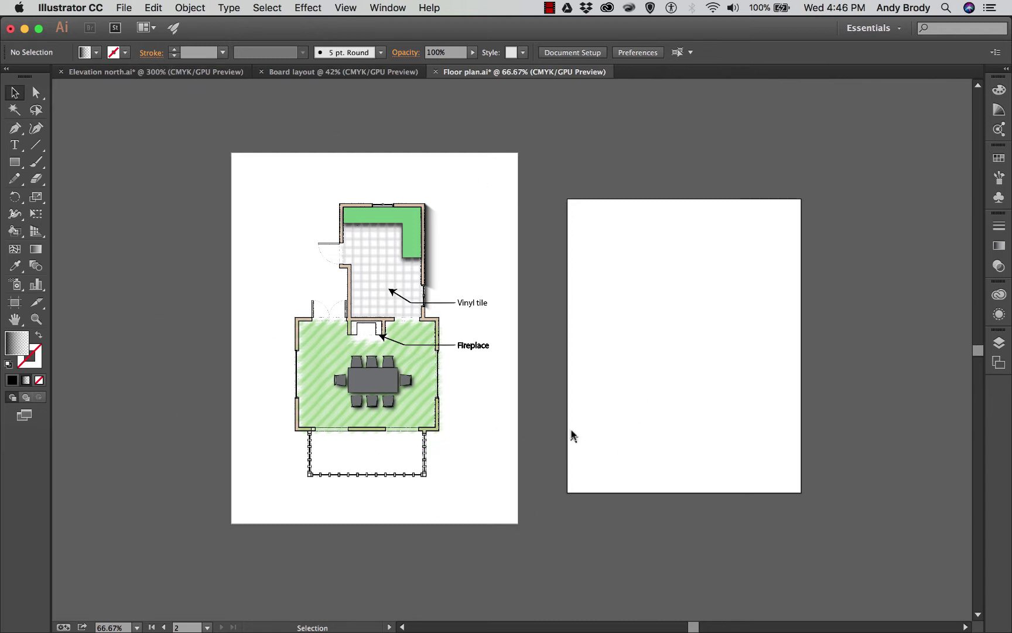
Copy the floor plan's grouped line work onto the new artboard, leaving the original in place
{"action": "left_click", "coordinate": [409, 475]}
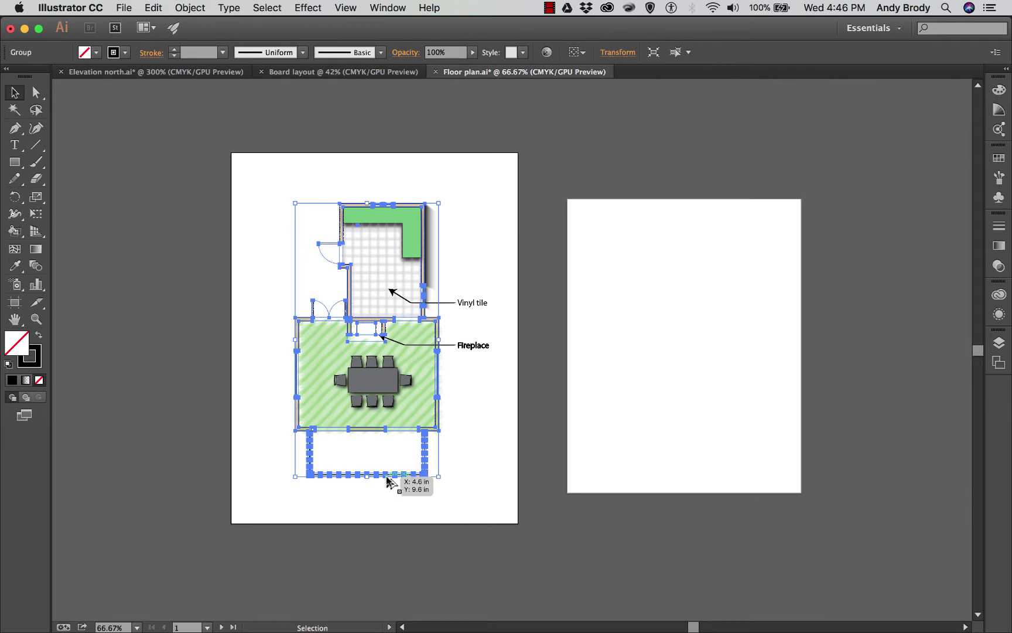
{"action": "left_click_drag", "start_coordinate": [387, 479], "coordinate": [703, 449]}
Scale the copied line work to 50% and move it slightly down toward the middle of the new artboard
{"action": "right_click", "coordinate": [675, 400]}
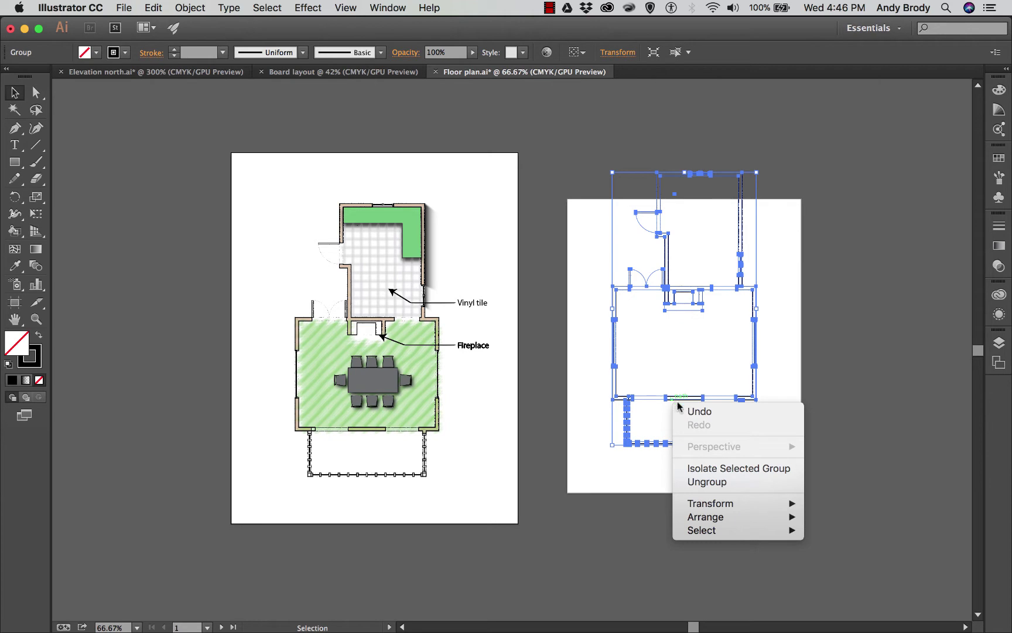
{"action": "mouse_move", "coordinate": [704, 507]}
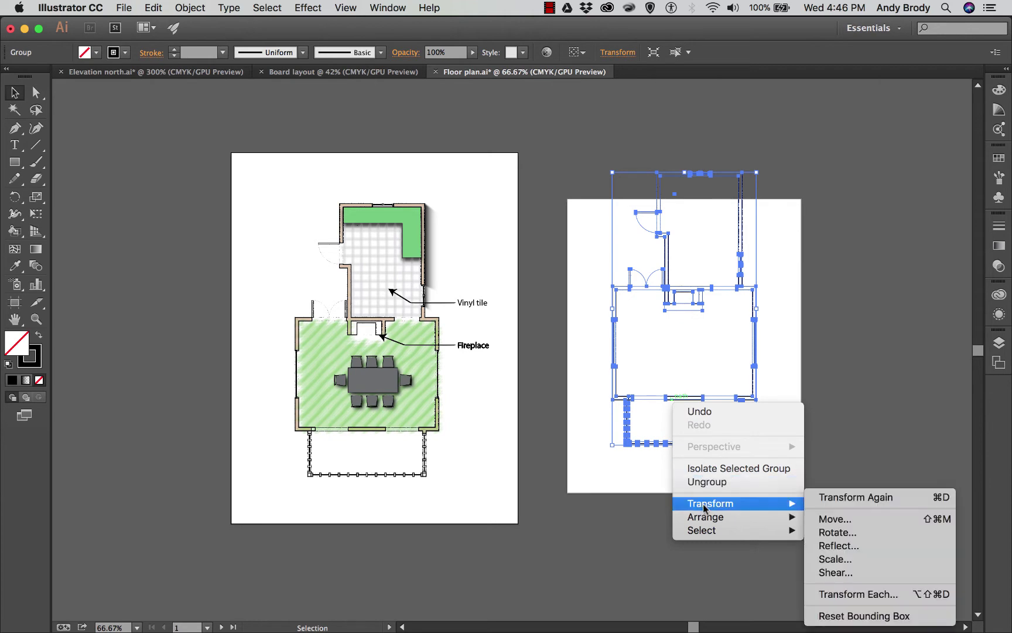
{"action": "left_click", "coordinate": [835, 559]}
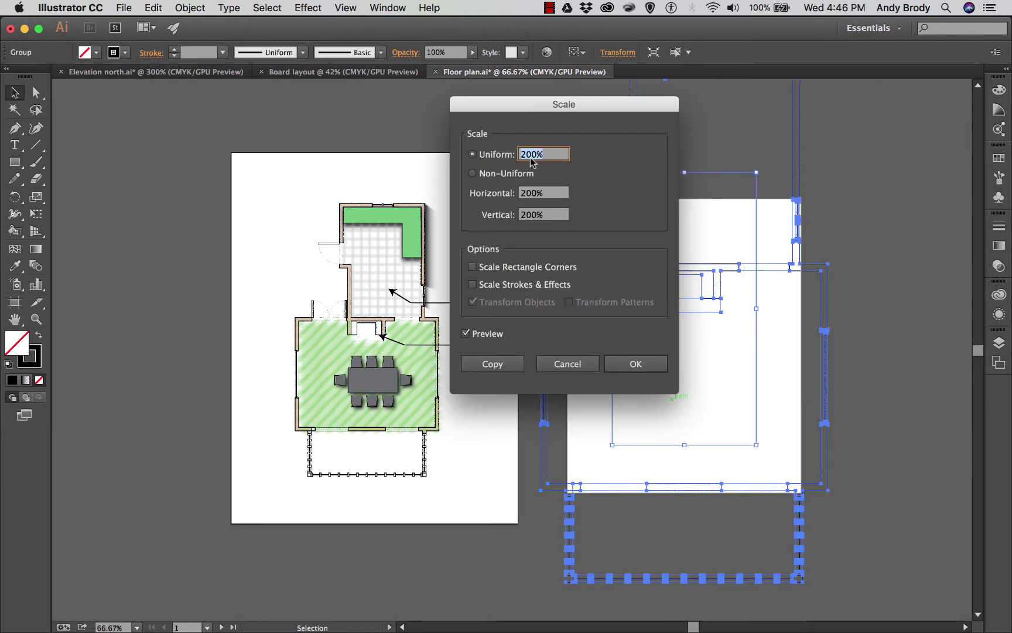
{"action": "left_click", "coordinate": [533, 154]}
{"action": "left_click_drag", "start_coordinate": [535, 156], "coordinate": [508, 160]}
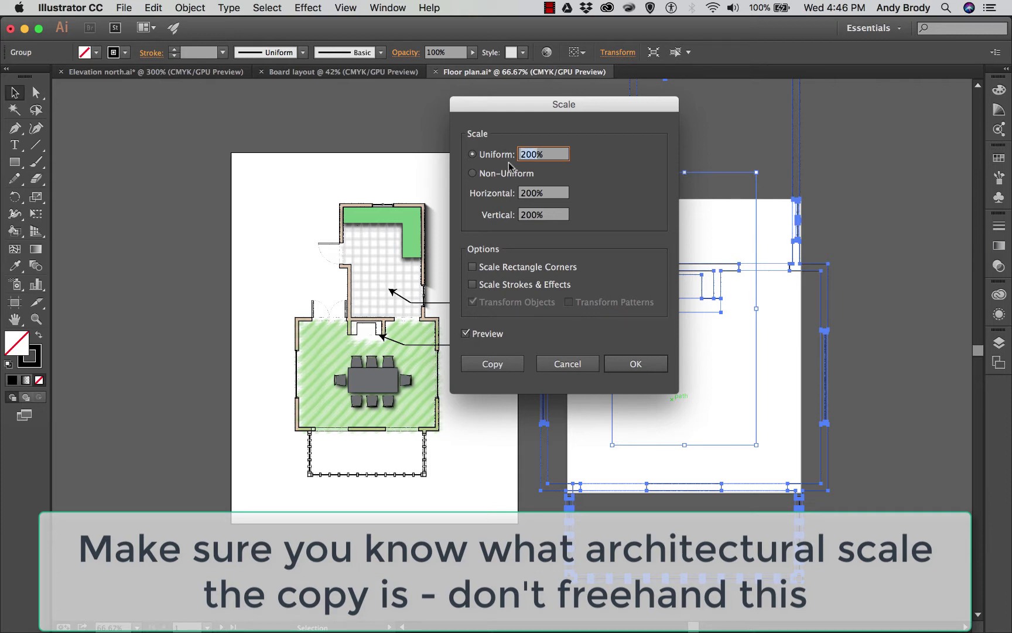
{"action": "type", "text": "5"}
{"action": "left_click", "coordinate": [534, 195]}
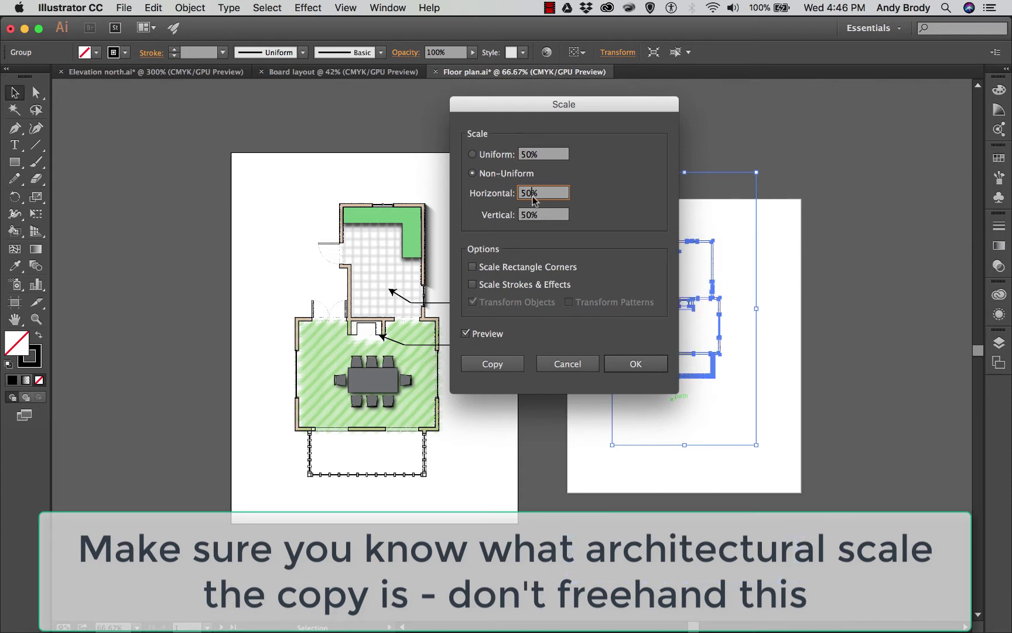
{"action": "left_click", "coordinate": [632, 360]}
{"action": "left_click", "coordinate": [626, 250]}
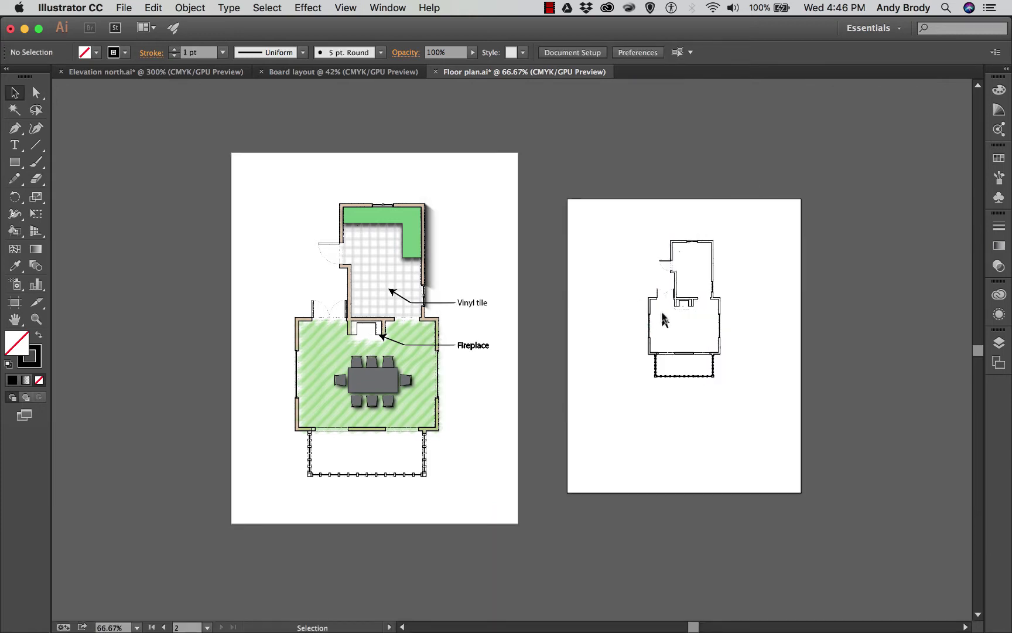
{"action": "left_click_drag", "start_coordinate": [688, 304], "coordinate": [693, 328]}
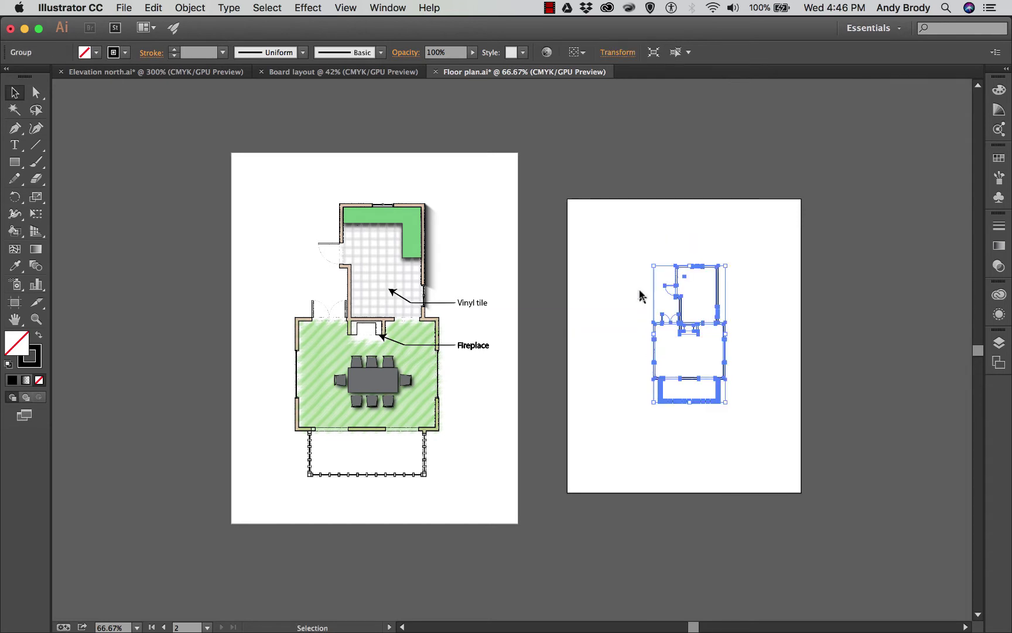
{"action": "left_click", "coordinate": [599, 321]}
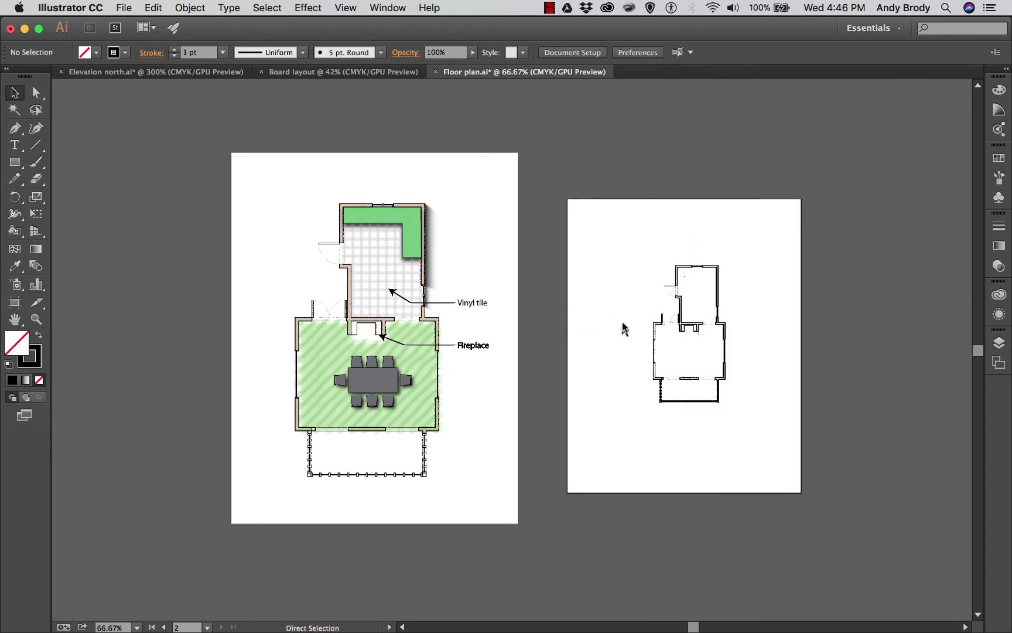
Draw a red 7 pt Pencil curve from outside the upper room's side door, through that room, into the large room
{"action": "key", "text": "super+1"}
{"action": "left_click_drag", "start_coordinate": [694, 626], "coordinate": [700, 627]}
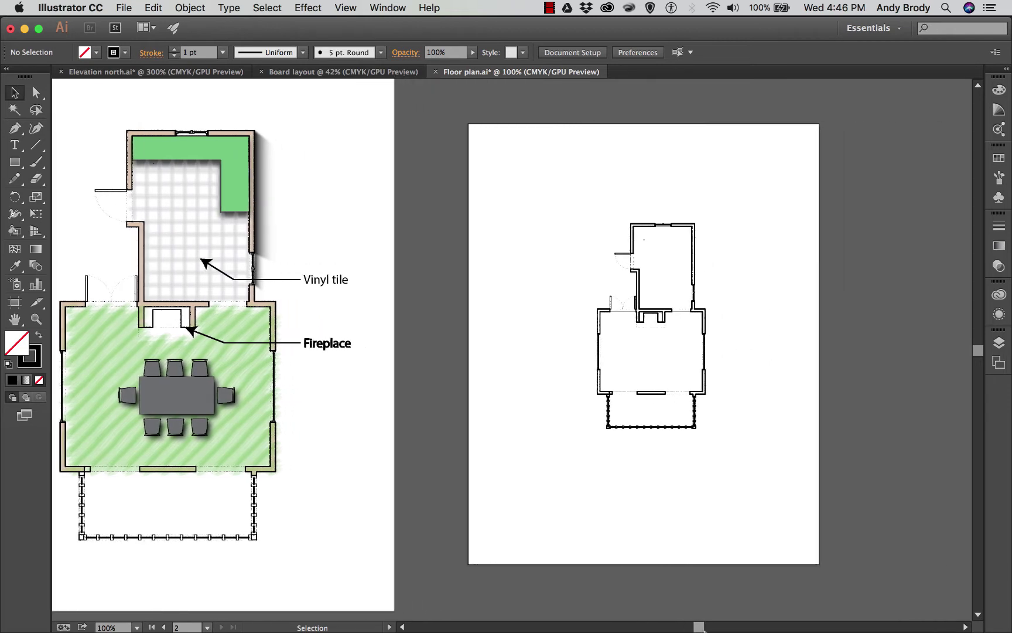
{"action": "key", "text": "super+equal"}
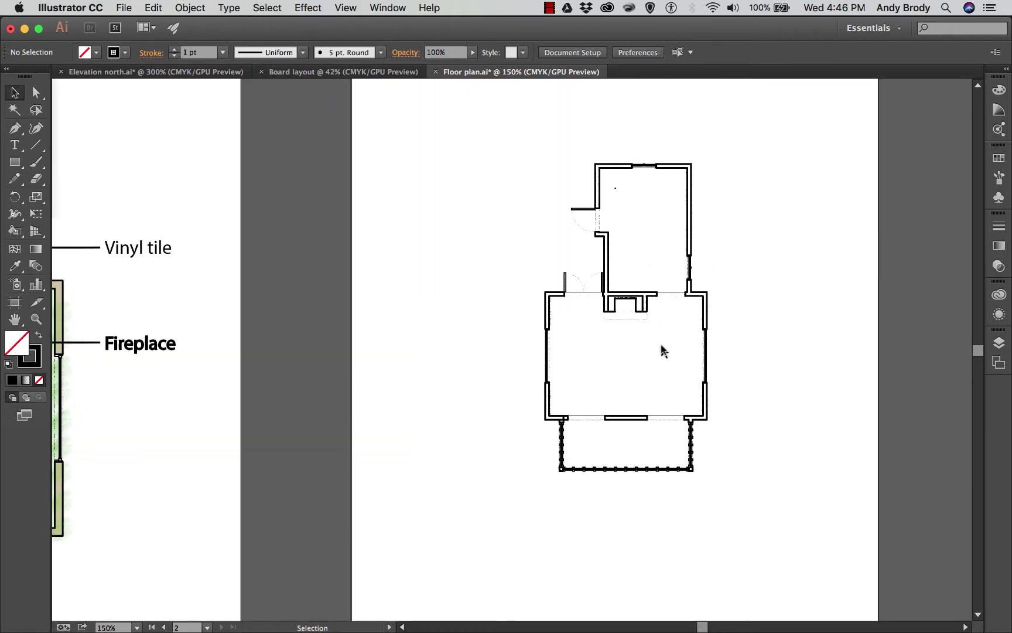
{"action": "left_click", "coordinate": [15, 179]}
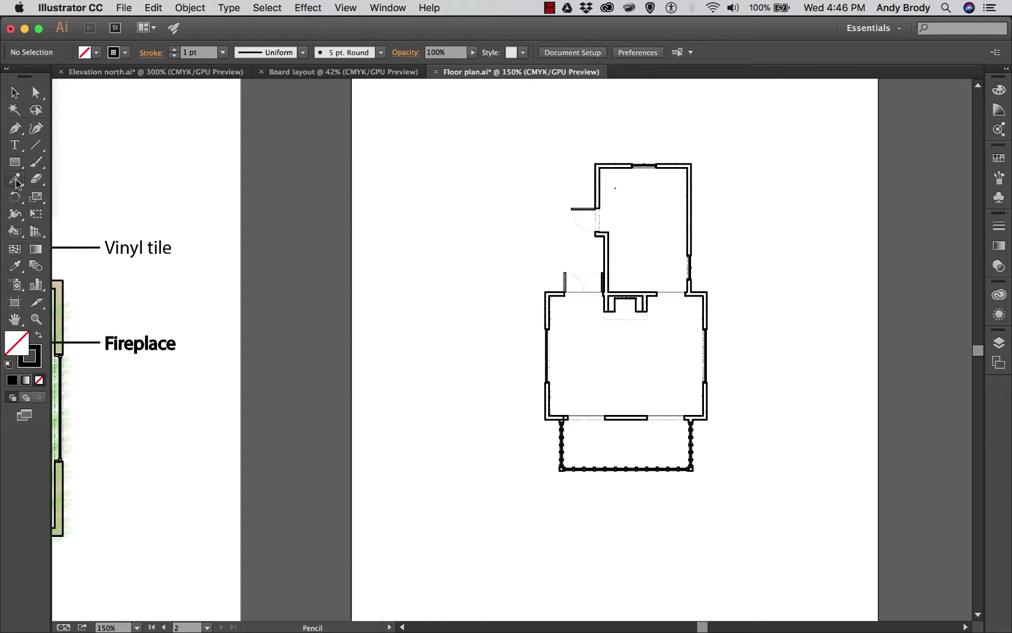
{"action": "left_click", "coordinate": [124, 53]}
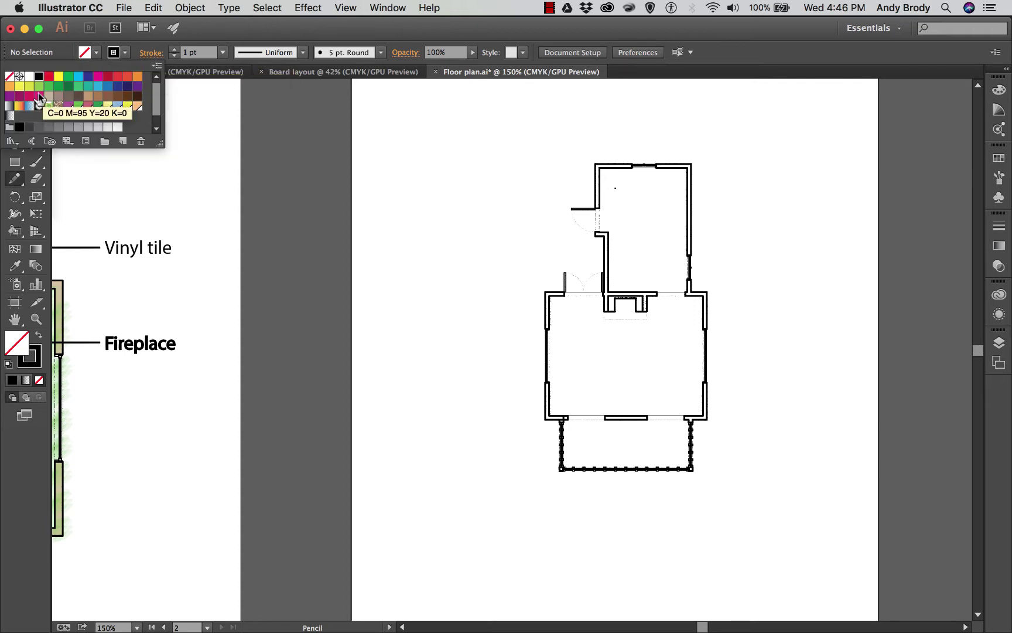
{"action": "left_click", "coordinate": [49, 77]}
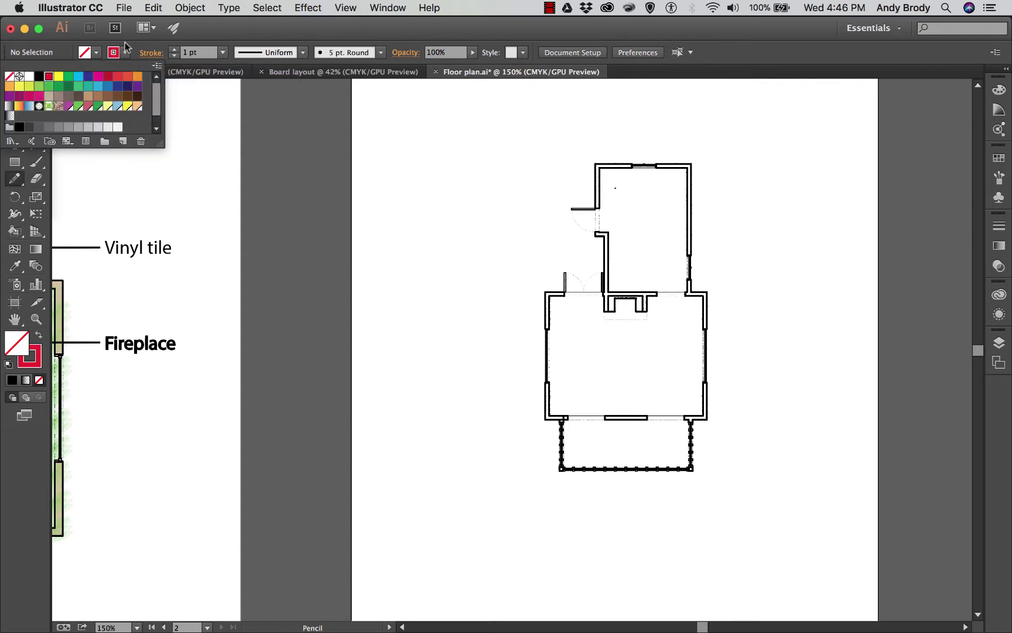
{"action": "left_click", "coordinate": [223, 53]}
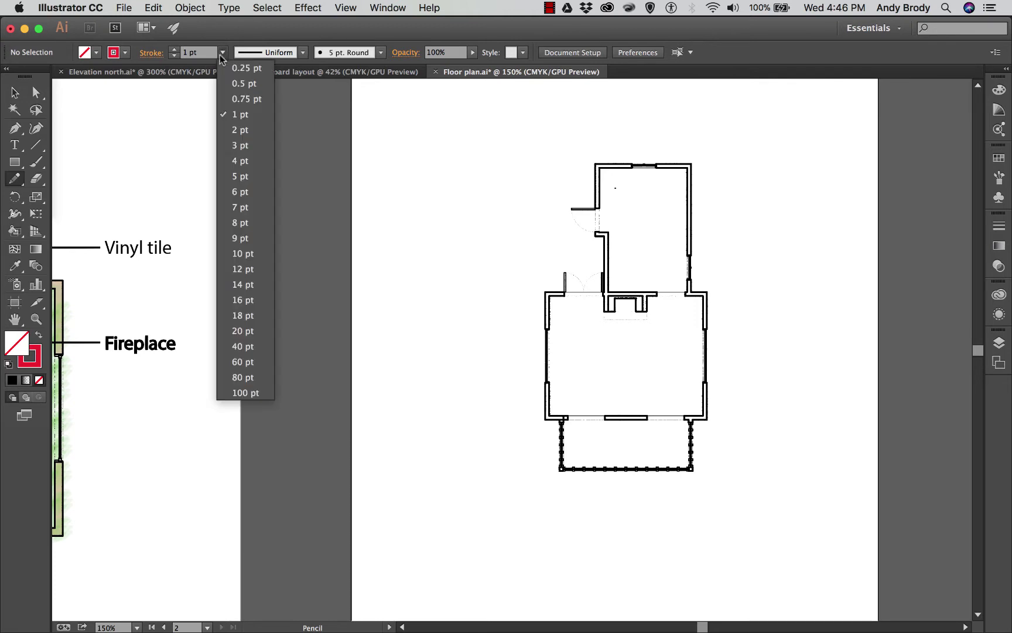
{"action": "left_click", "coordinate": [239, 207]}
{"action": "left_click", "coordinate": [378, 53]}
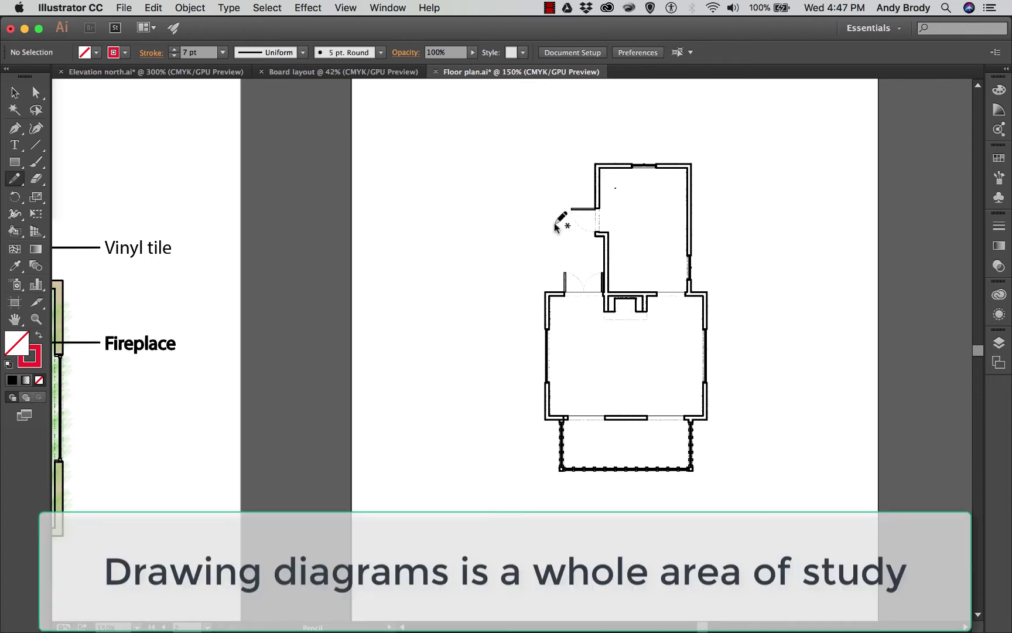
{"action": "mouse_move", "coordinate": [554, 222]}
{"action": "left_mouse_down"}
{"action": "mouse_move", "coordinate": [613, 219]}
{"action": "mouse_move", "coordinate": [666, 263]}
{"action": "mouse_move", "coordinate": [680, 331]}
{"action": "mouse_move", "coordinate": [645, 362]}
{"action": "left_mouse_up"}
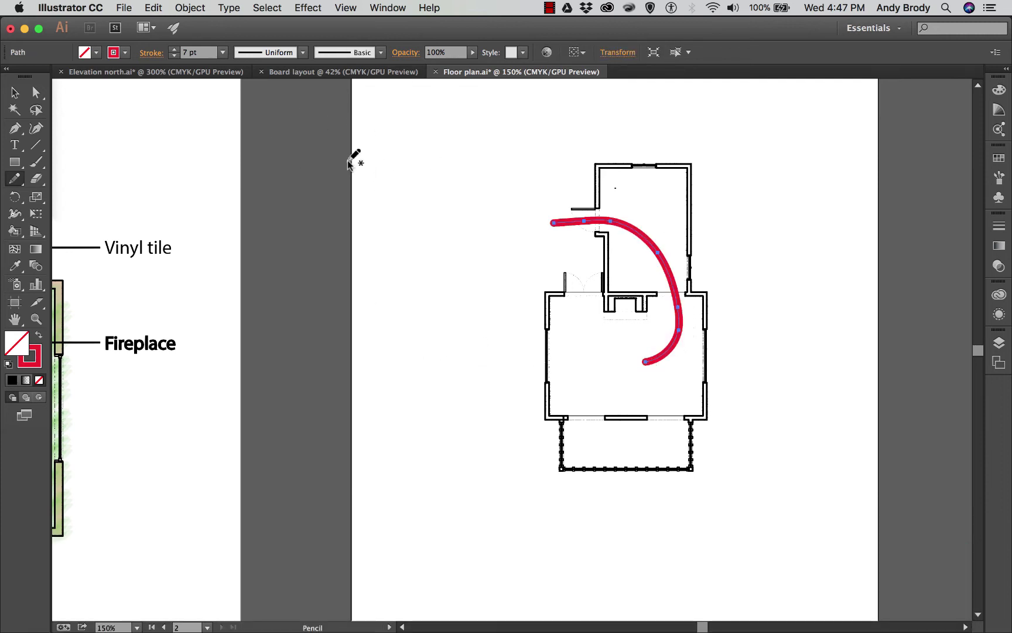
Add Arrow 1 arrowheads to both the start and the end of the red curve
{"action": "left_click", "coordinate": [15, 92]}
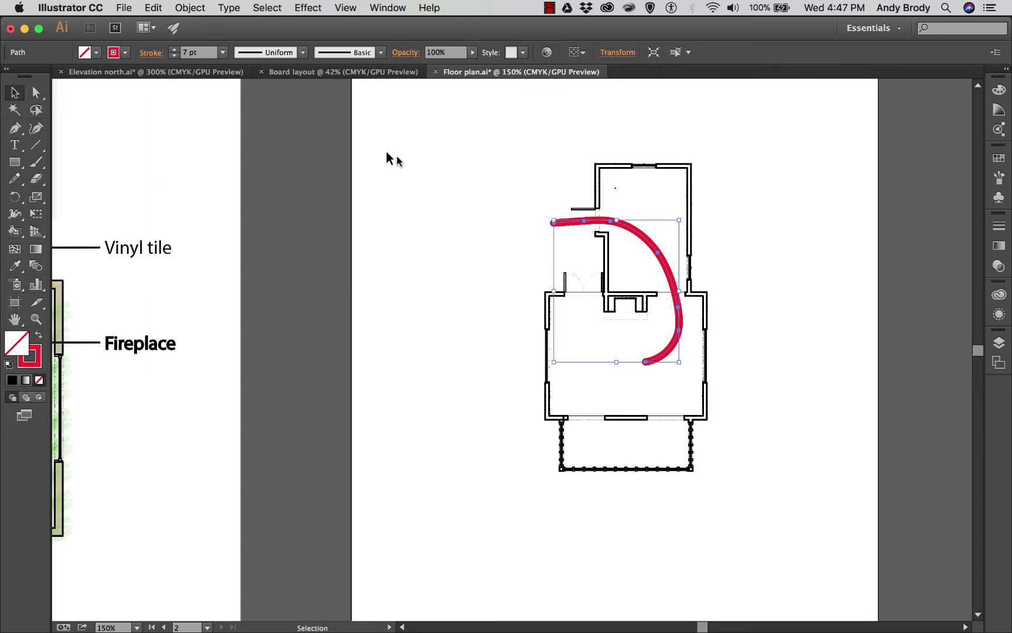
{"action": "left_click", "coordinate": [996, 232]}
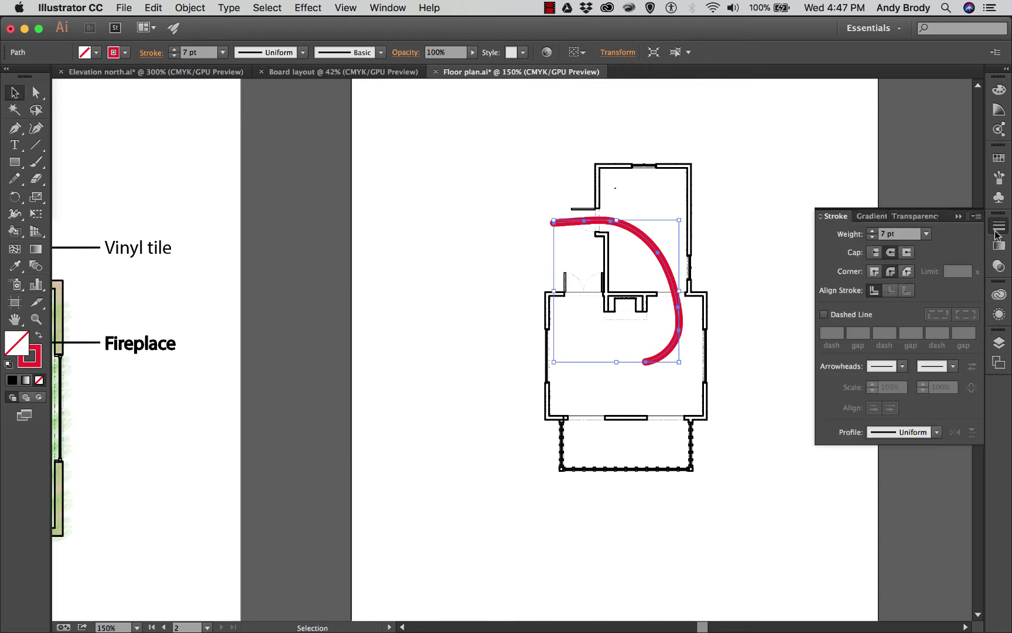
{"action": "left_click", "coordinate": [902, 367]}
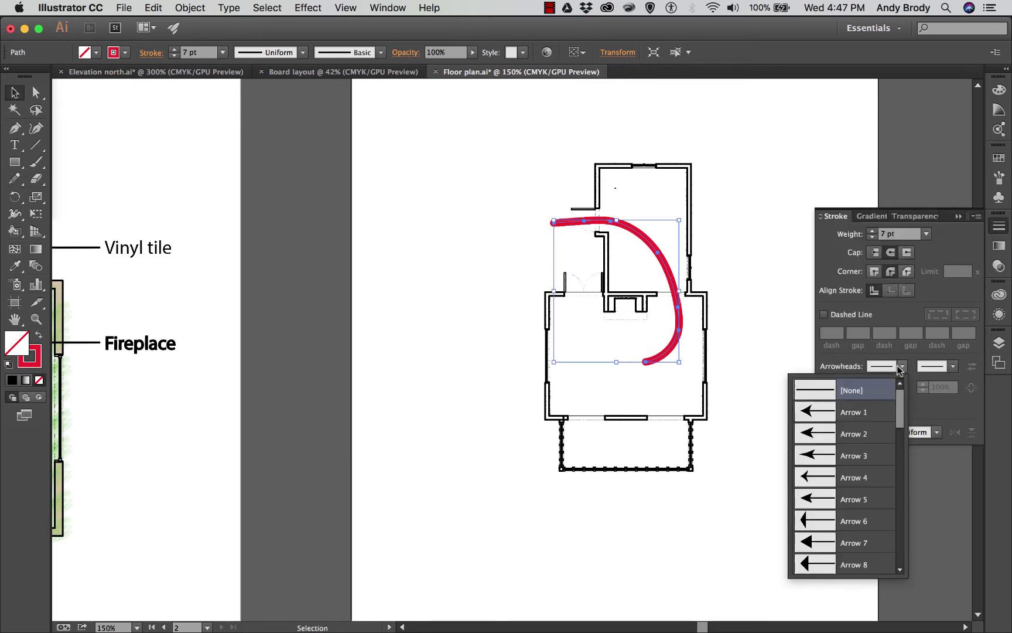
{"action": "left_click", "coordinate": [838, 412]}
{"action": "left_click", "coordinate": [940, 368]}
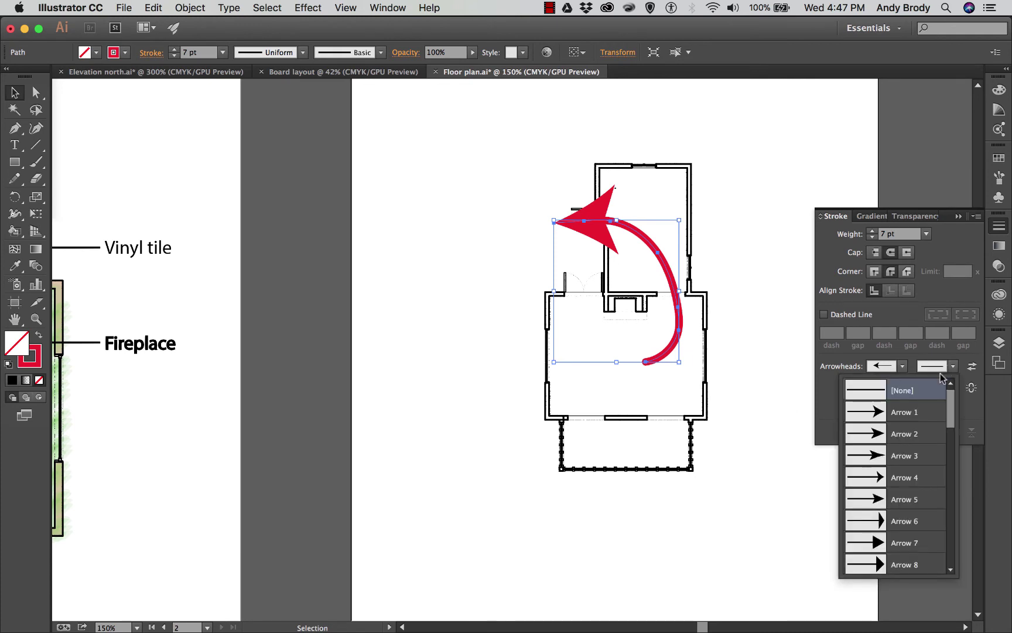
{"action": "left_click", "coordinate": [890, 411]}
Remove the arrowhead from the red curve's start at the side door
{"action": "left_click", "coordinate": [902, 367]}
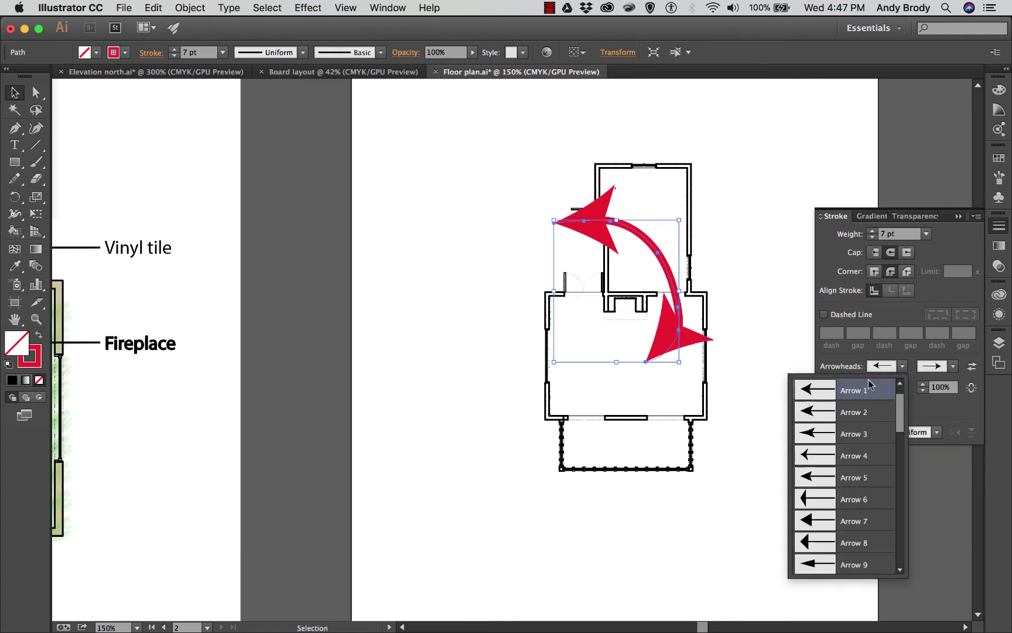
{"action": "scroll", "coordinate": [862, 402], "scroll_direction": "up", "scroll_amount": 1}
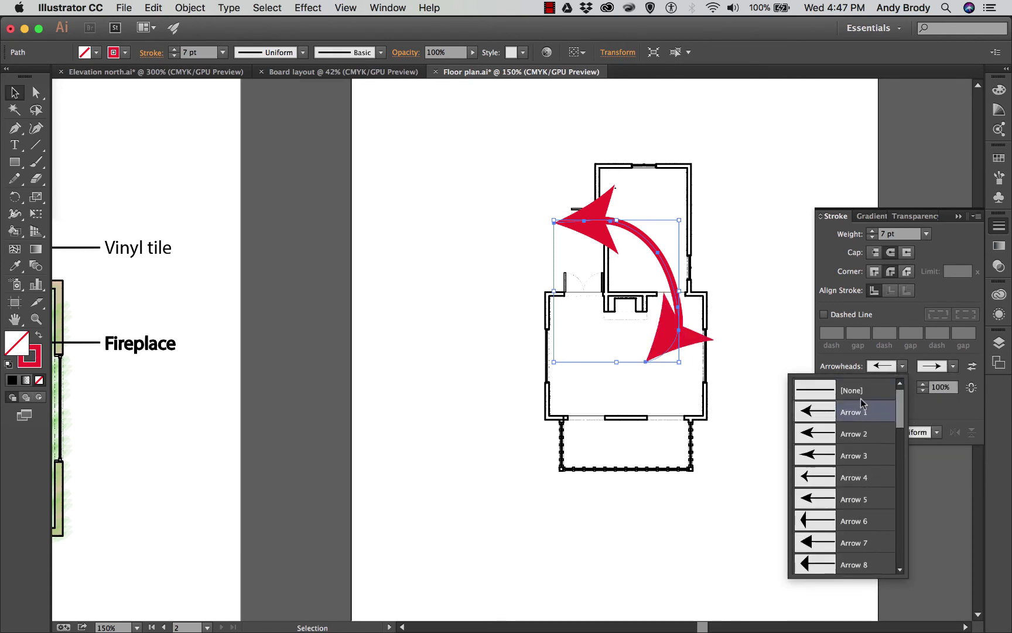
{"action": "left_click", "coordinate": [852, 390]}
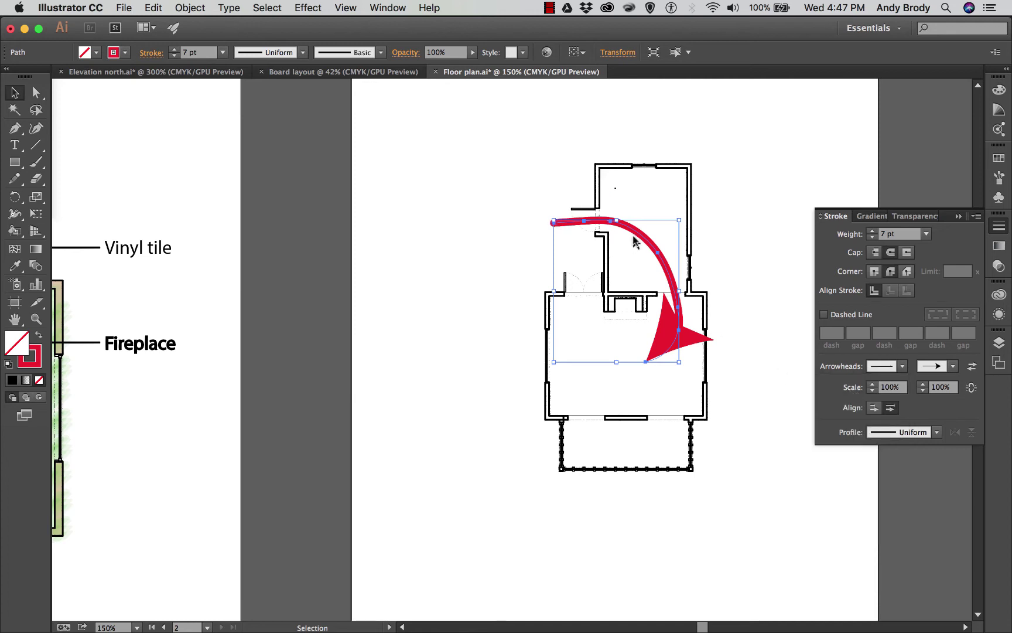
Pull the red curve's end anchor point farther into the large room so the arrowhead sits nearer the room's middle
{"action": "left_click", "coordinate": [507, 169]}
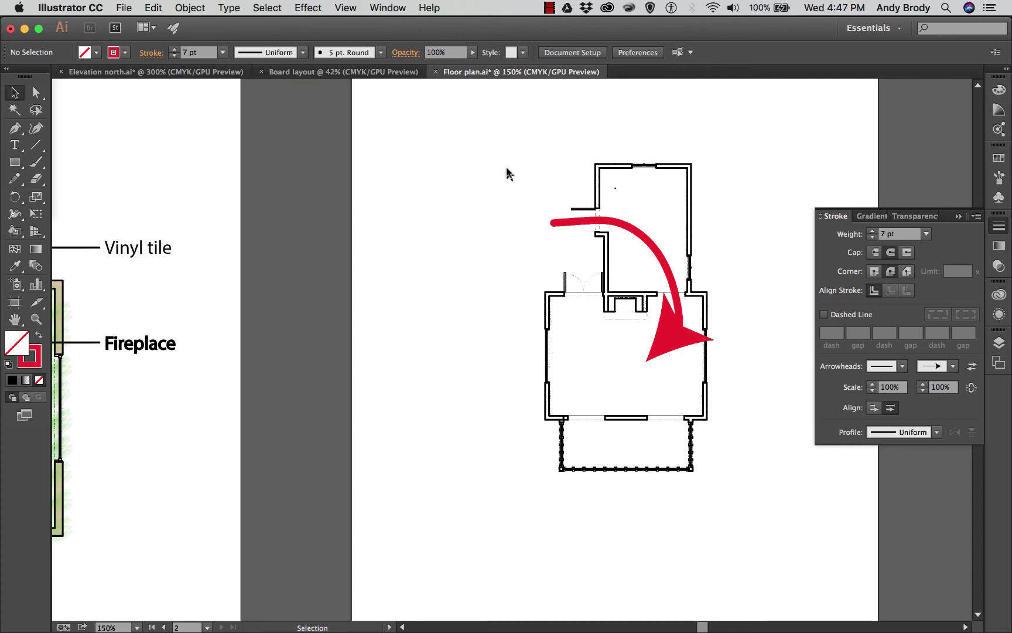
{"action": "left_click", "coordinate": [35, 92]}
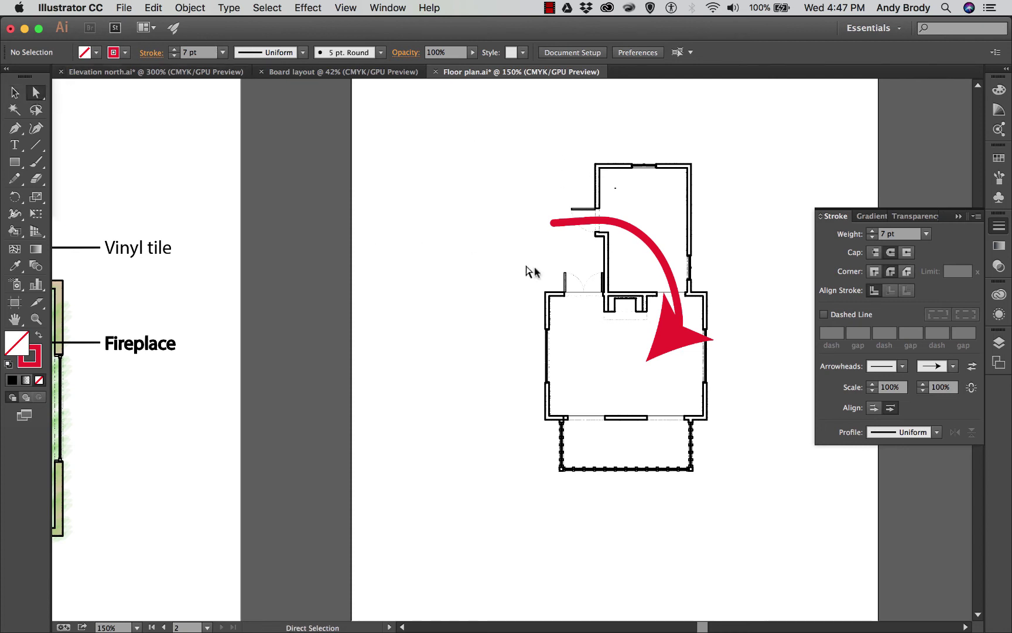
{"action": "left_click", "coordinate": [668, 274]}
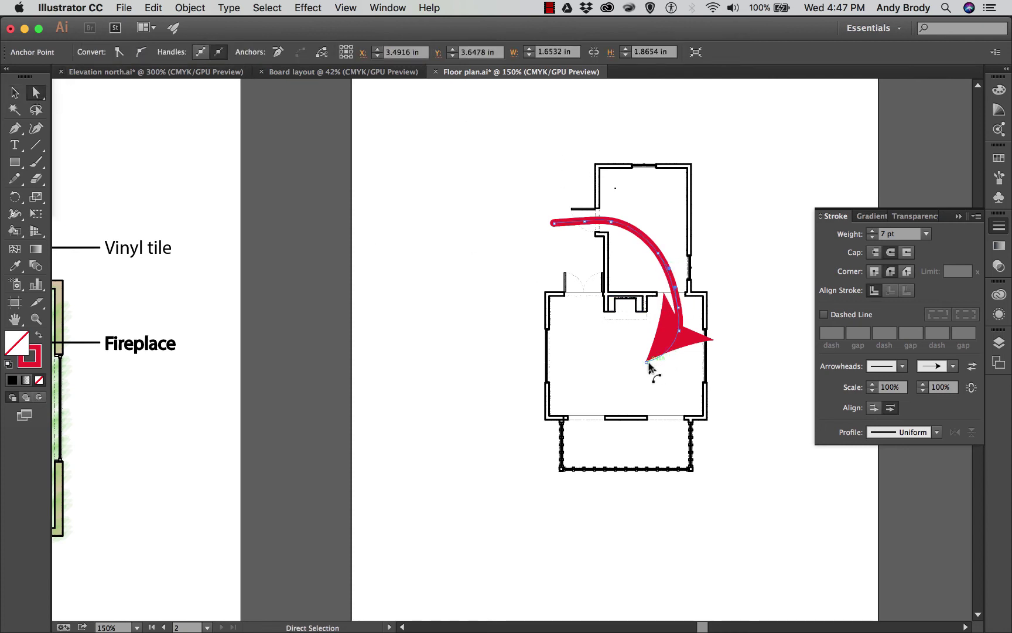
{"action": "left_click_drag", "start_coordinate": [647, 362], "coordinate": [610, 373]}
{"action": "left_click", "coordinate": [463, 303]}
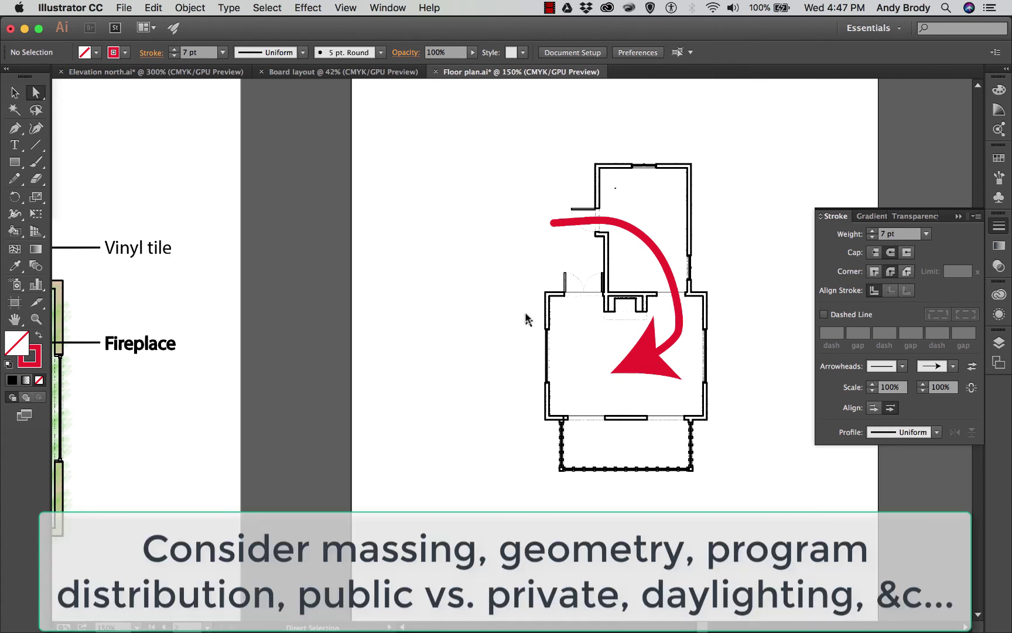
Shrink the second artboard around the circulation diagram to about 5.17 by 5.79 in
{"action": "scroll", "coordinate": [570, 327], "scroll_direction": "up", "scroll_amount": 5}
{"action": "scroll", "coordinate": [567, 325], "scroll_direction": "down", "scroll_amount": 2}
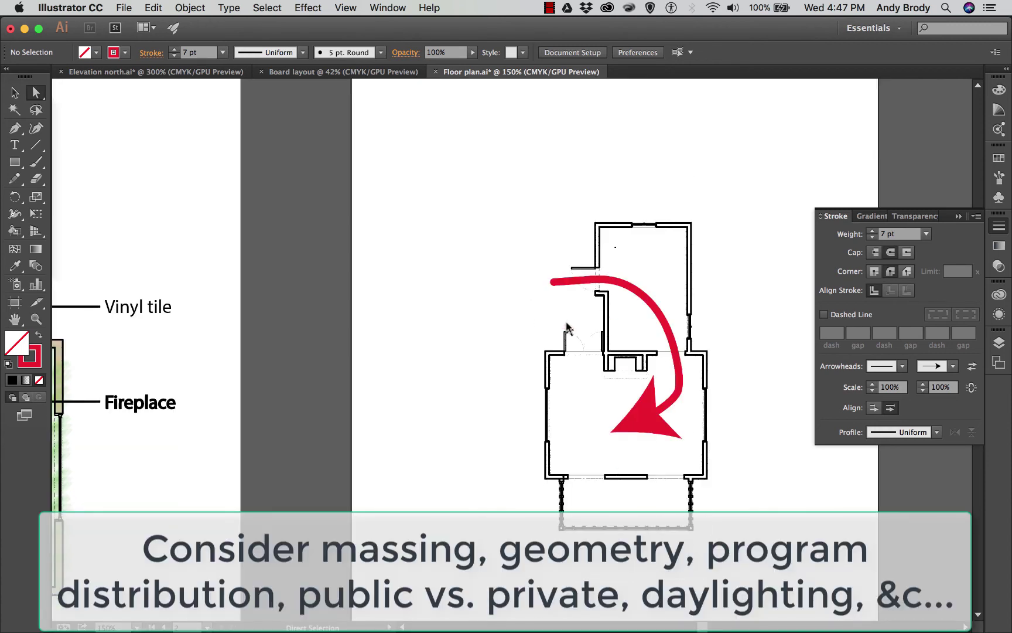
{"action": "key", "text": "super+minus"}
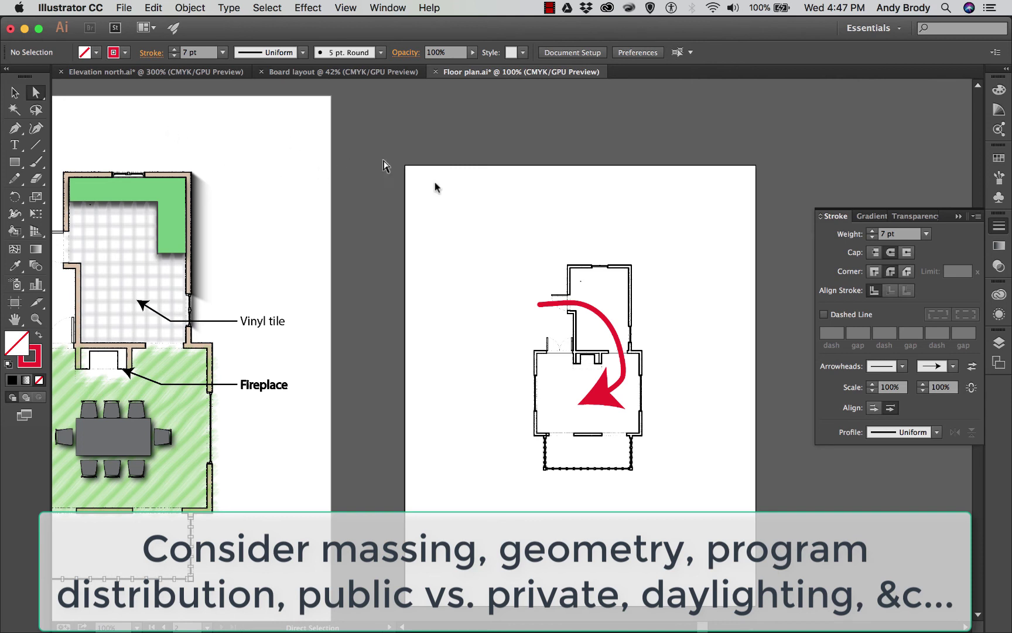
{"action": "left_click", "coordinate": [14, 303]}
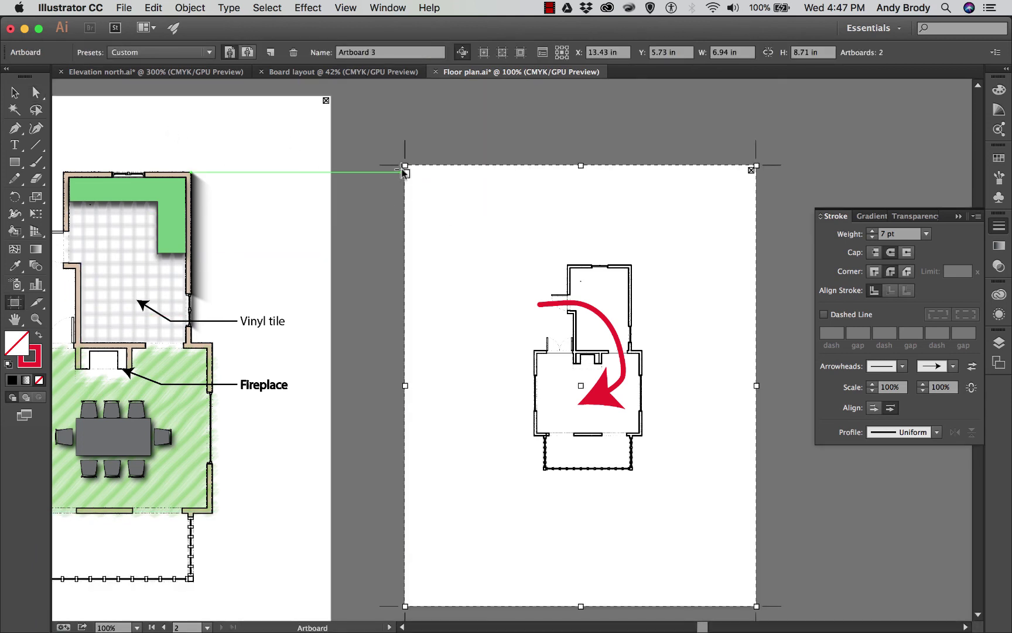
{"action": "left_click_drag", "start_coordinate": [405, 167], "coordinate": [461, 224]}
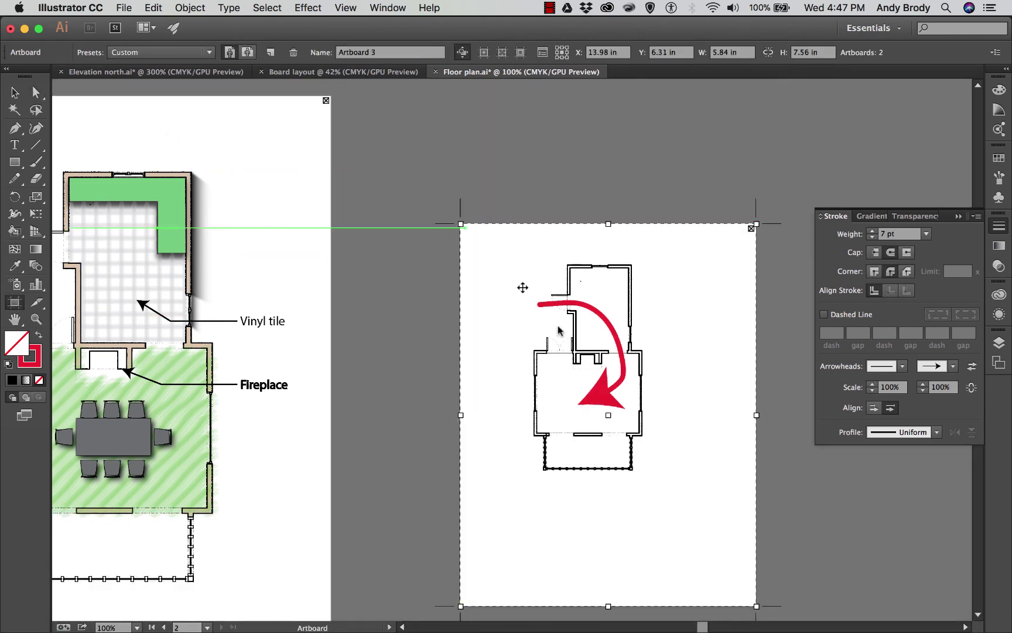
{"action": "left_click_drag", "start_coordinate": [756, 606], "coordinate": [722, 516]}
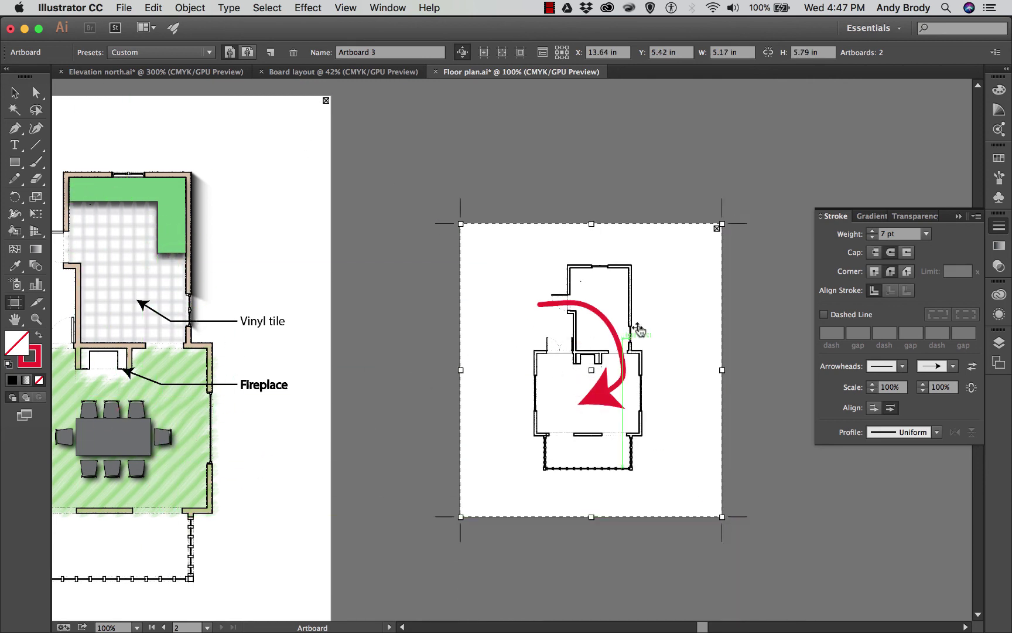
{"action": "left_click", "coordinate": [14, 92]}
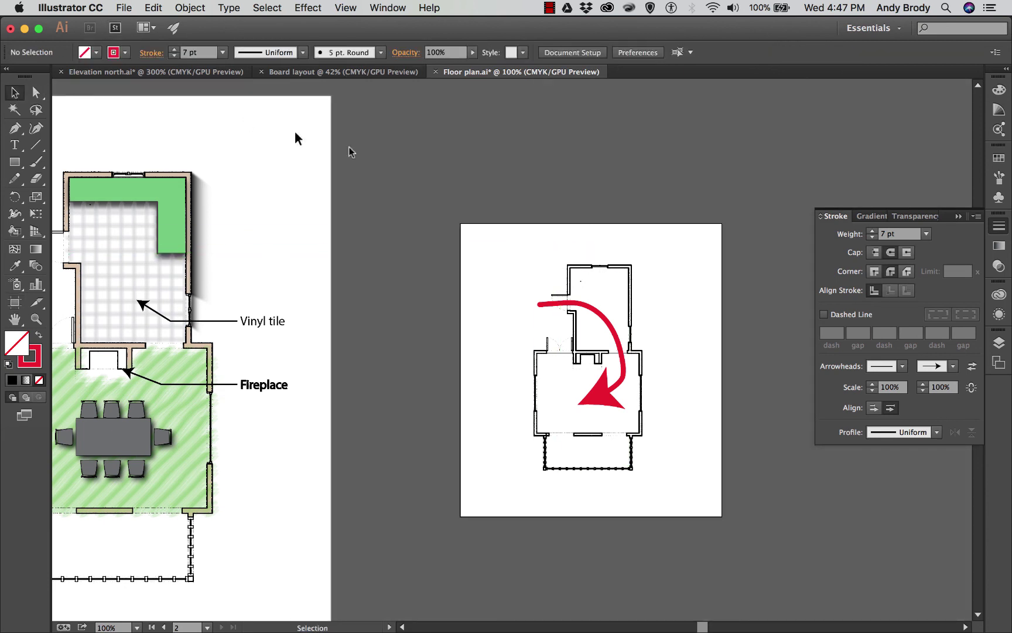